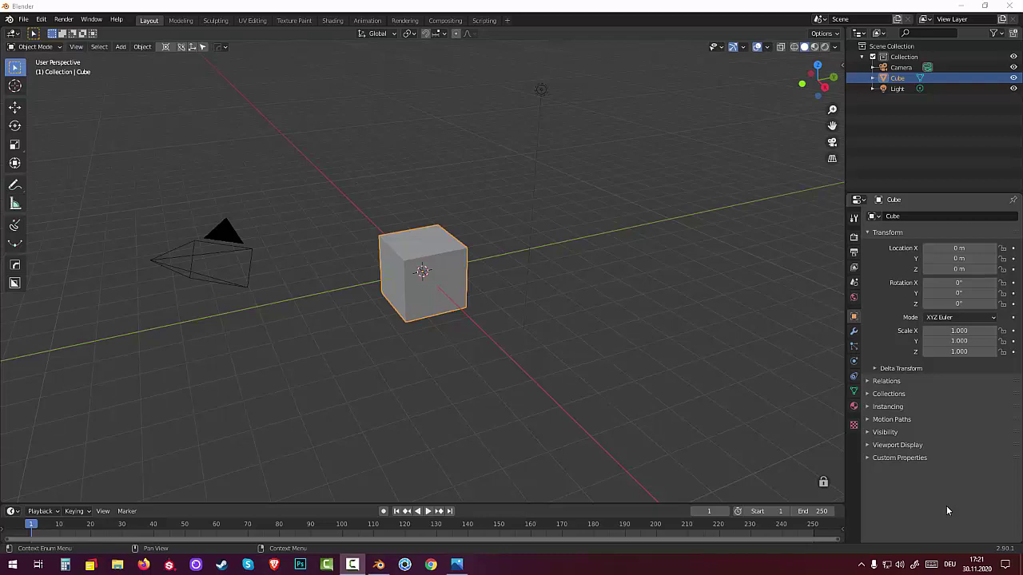
# Step: Delete the camera and the light from the scene
pyautogui.click(216, 271)
pyautogui.press('Delete')
pyautogui.click(544, 91)
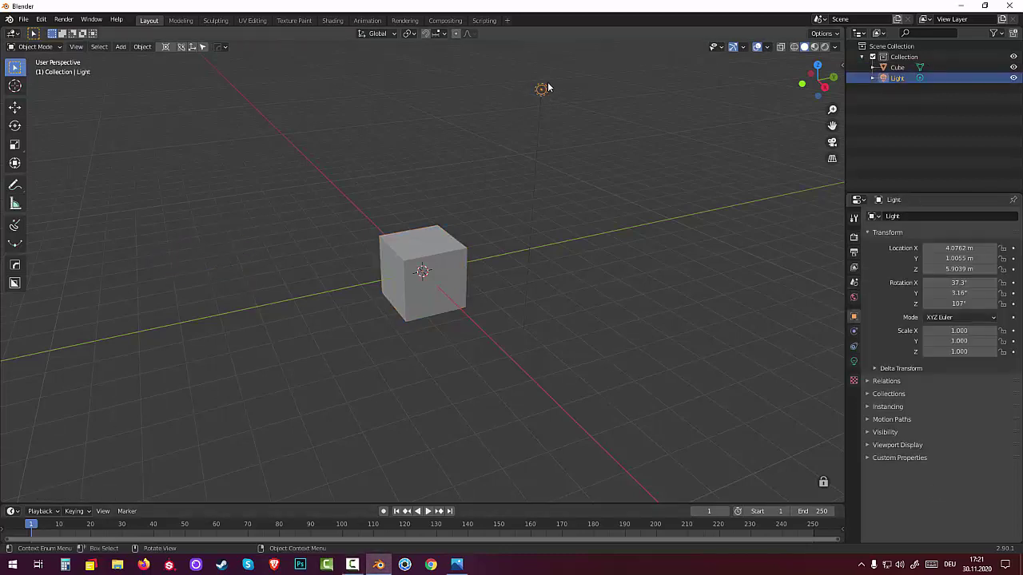
pyautogui.press('Delete')
# Step: Give the cube a Subdivision Surface modifier at viewport level 2 and apply it
pyautogui.click(433, 303)
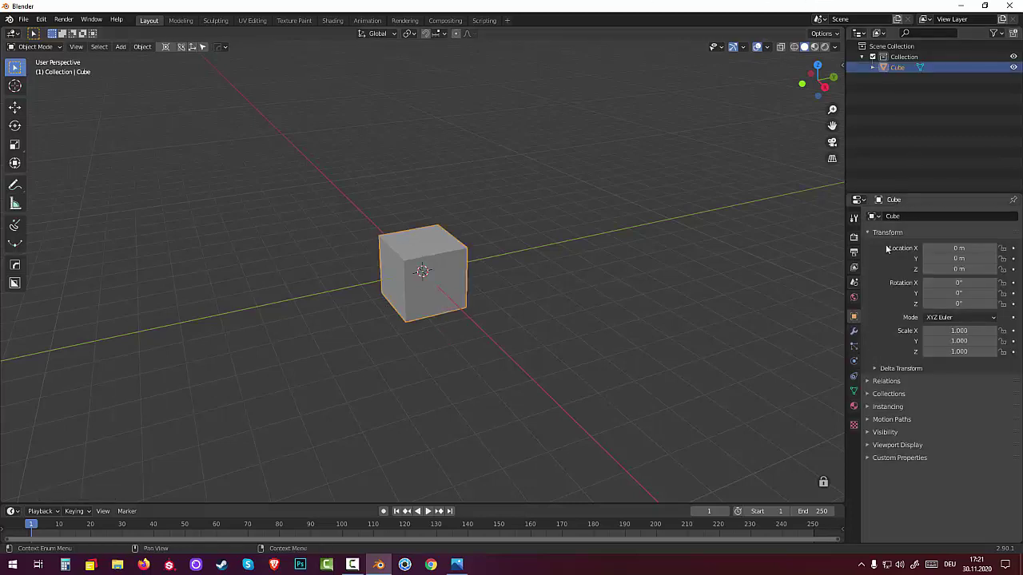
pyautogui.click(854, 330)
pyautogui.click(891, 217)
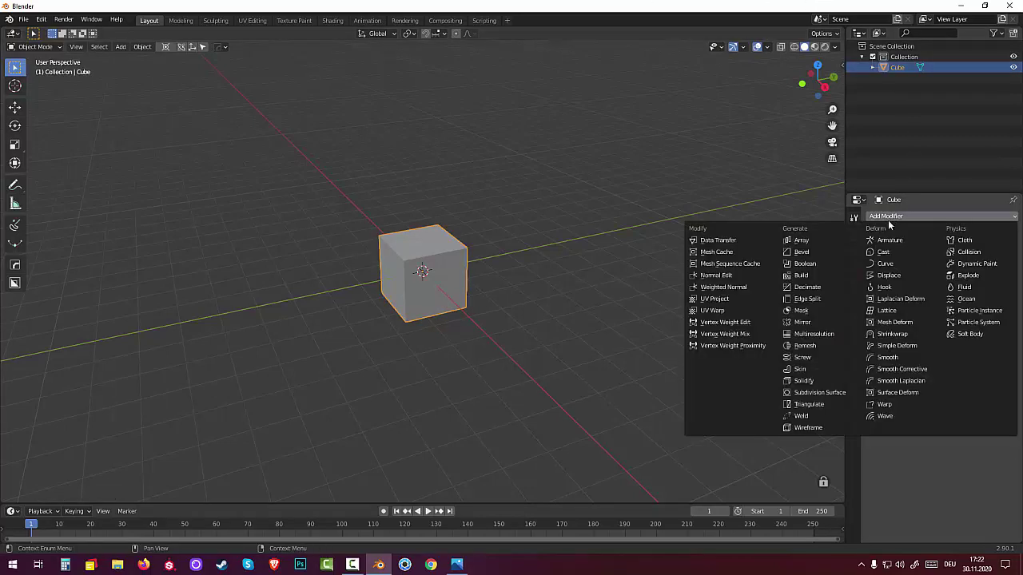
pyautogui.click(820, 393)
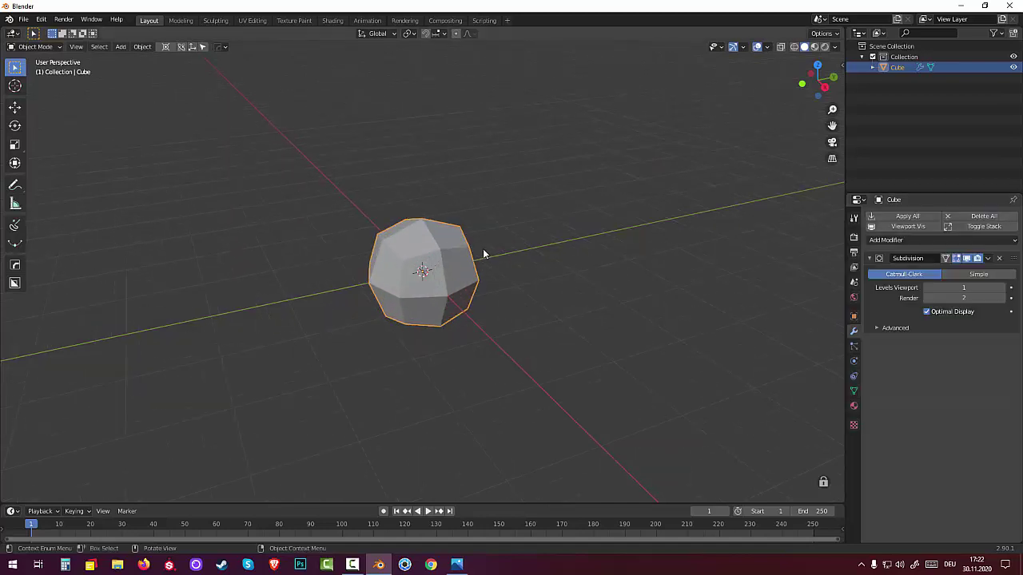
pyautogui.click(1002, 287)
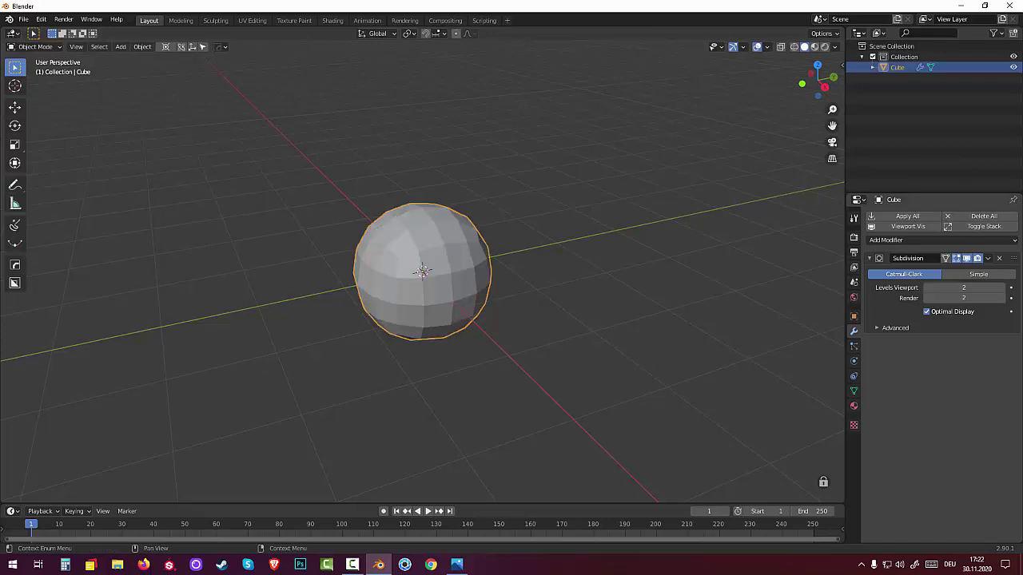
pyautogui.moveTo(641, 262)
pyautogui.mouseDown(button='middle')
pyautogui.moveTo(696, 266)
pyautogui.moveTo(673, 265)
pyautogui.mouseUp(button='middle')
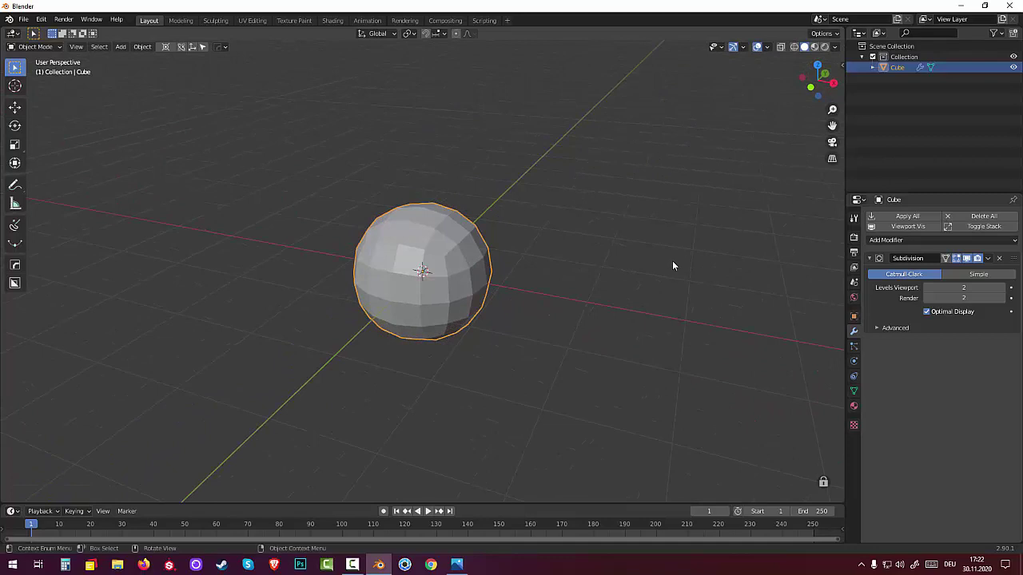
pyautogui.click(988, 259)
pyautogui.click(950, 269)
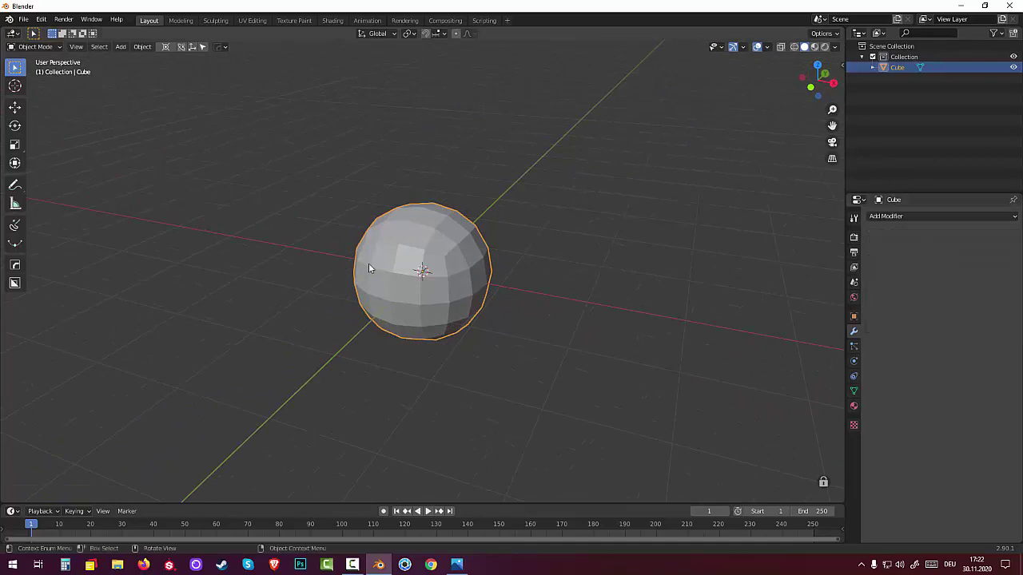
# Step: Put the sphere in Edit Mode, deselect everything and switch to face select mode
pyautogui.click(37, 46)
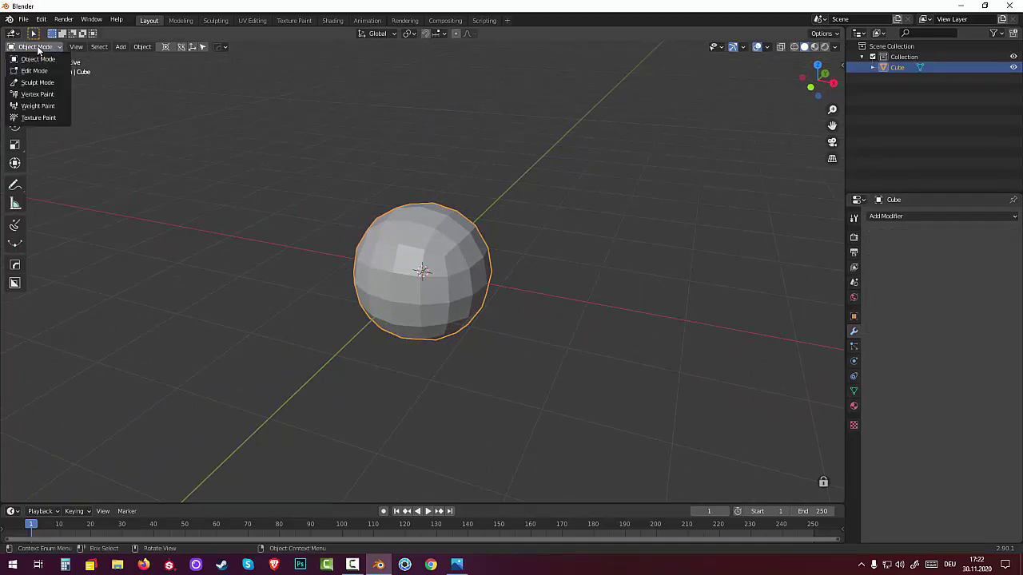
pyautogui.click(45, 73)
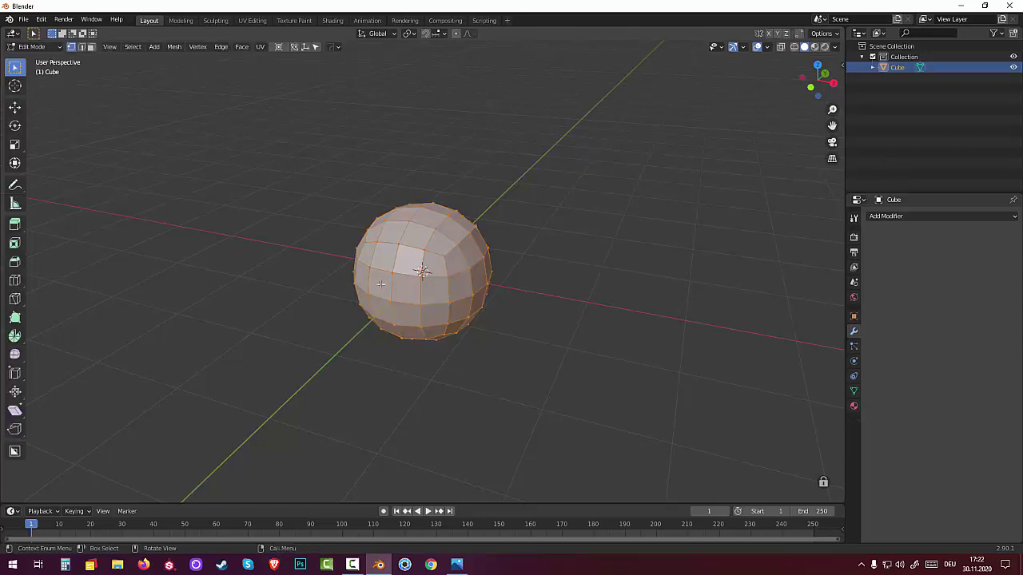
pyautogui.hotkey('alt', 'a')
pyautogui.click(91, 46)
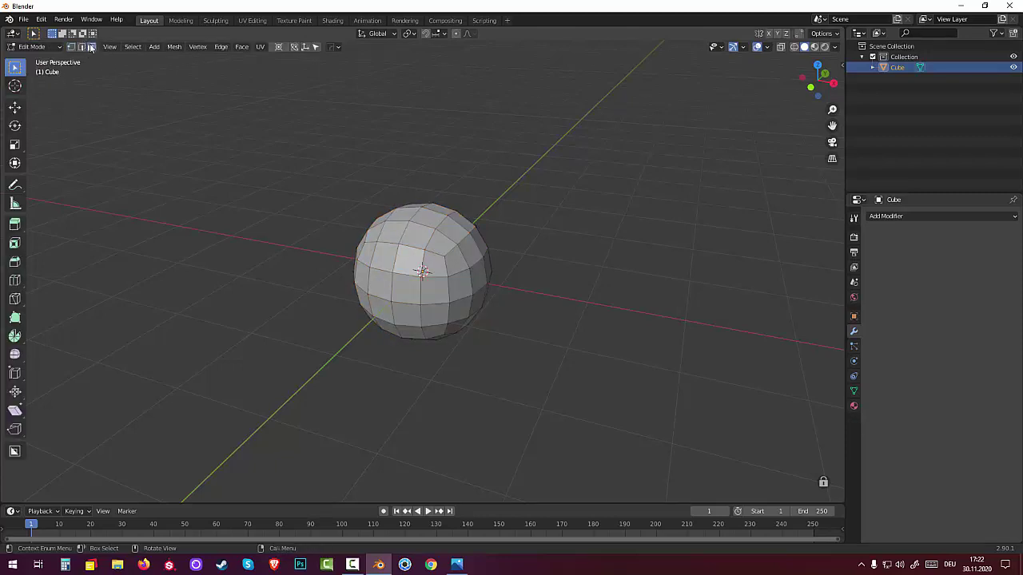
# Step: Select a patch of about eleven faces on the sphere's left side
pyautogui.click(377, 285)
pyautogui.keyDown('shift'); pyautogui.click(406, 291); pyautogui.keyUp('shift')
pyautogui.keyDown('shift'); pyautogui.click(409, 315); pyautogui.keyUp('shift')
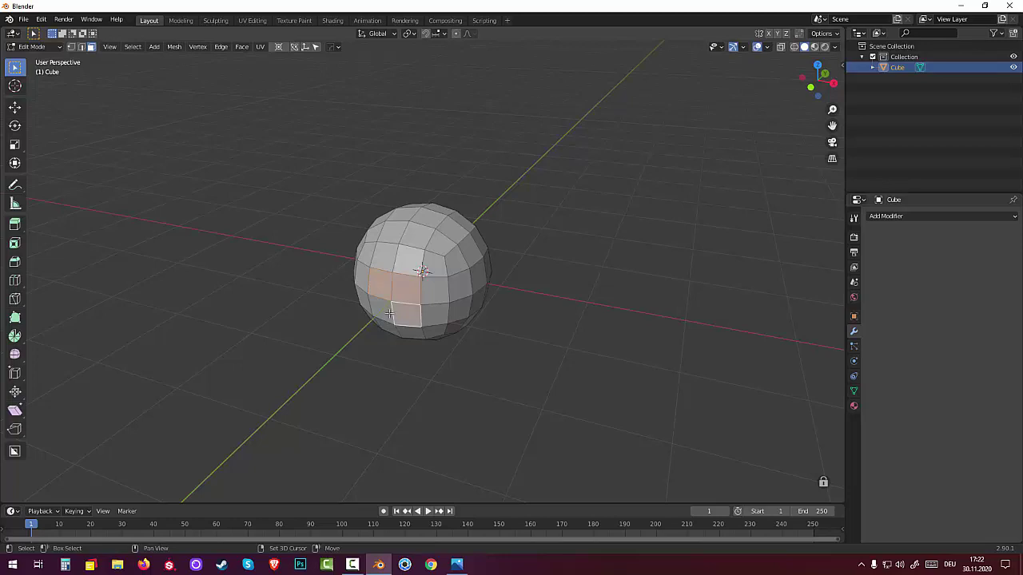
pyautogui.keyDown('shift'); pyautogui.click(389, 312); pyautogui.keyUp('shift')
pyautogui.keyDown('shift'); pyautogui.click(367, 274); pyautogui.keyUp('shift')
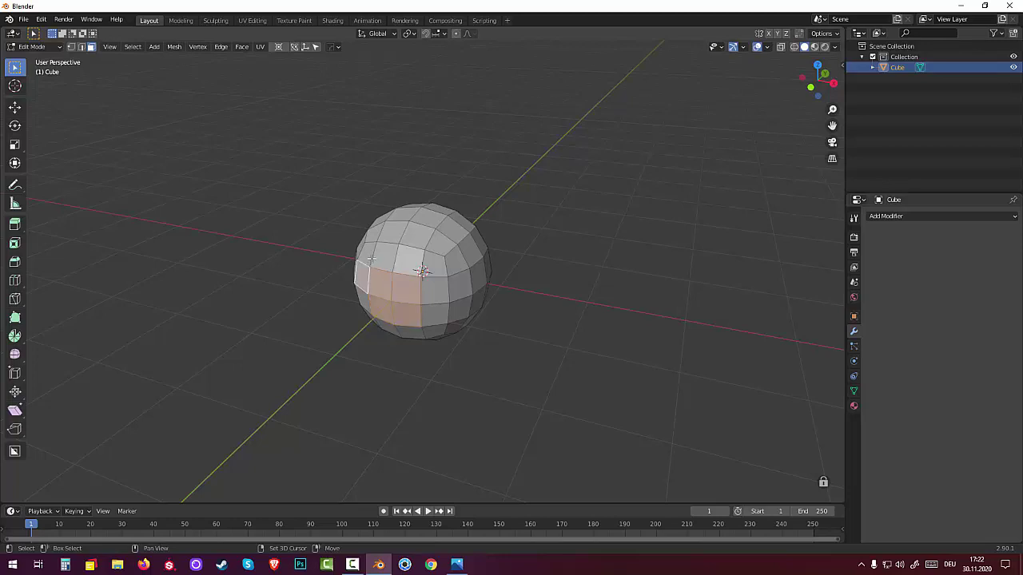
pyautogui.keyDown('shift'); pyautogui.click(371, 259); pyautogui.keyUp('shift')
pyautogui.keyDown('shift'); pyautogui.click(391, 258); pyautogui.keyUp('shift')
pyautogui.keyDown('shift'); pyautogui.click(409, 262); pyautogui.keyUp('shift')
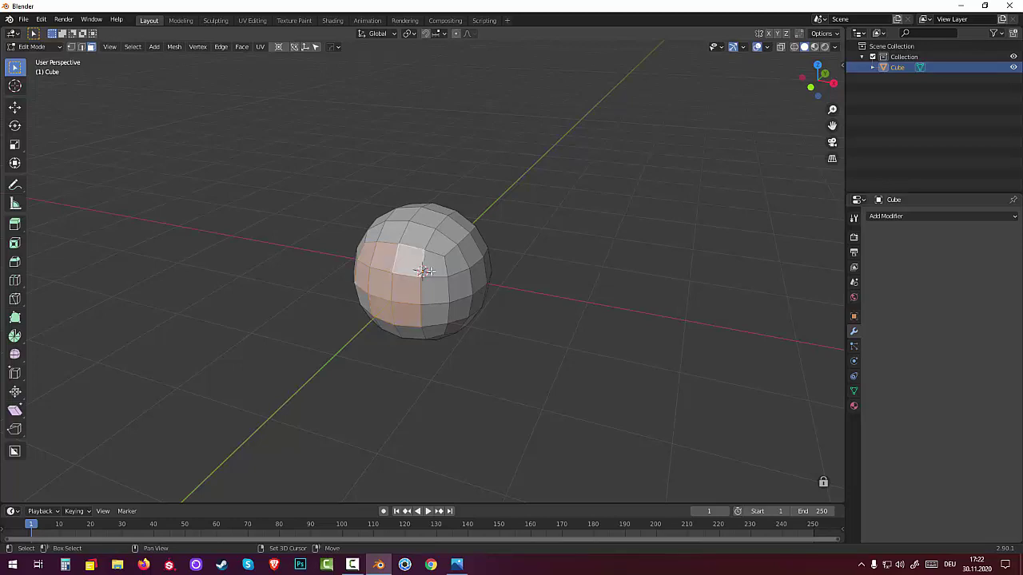
pyautogui.keyDown('shift'); pyautogui.click(431, 278); pyautogui.keyUp('shift')
pyautogui.keyDown('shift'); pyautogui.click(435, 315); pyautogui.keyUp('shift')
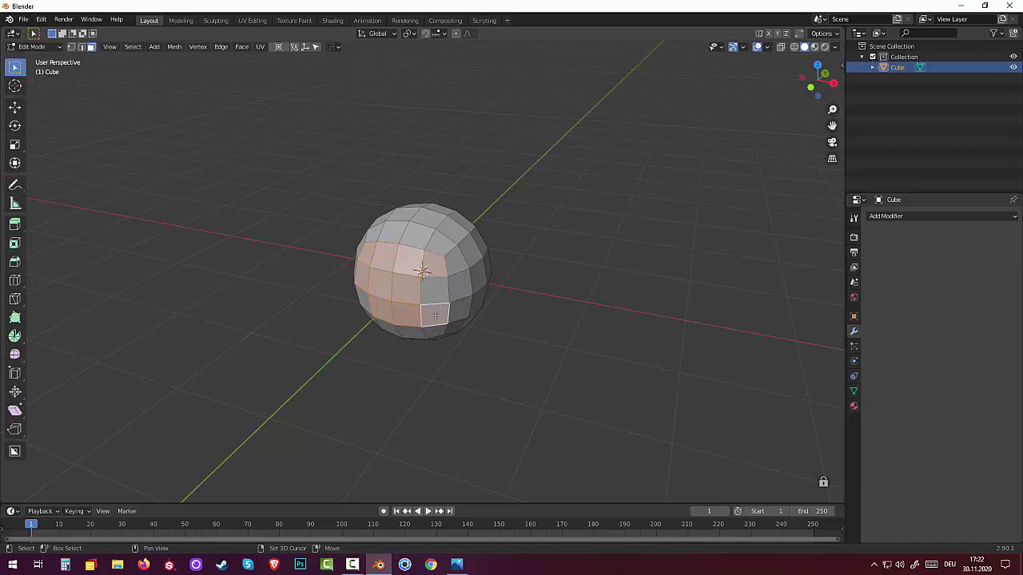
pyautogui.keyDown('shift'); pyautogui.click(437, 294); pyautogui.keyUp('shift')
# Step: Extend the face patch with three more lower faces, checking it from the side
pyautogui.moveTo(365, 301)
pyautogui.mouseDown(button='middle')
pyautogui.moveTo(497, 287)
pyautogui.moveTo(412, 316)
pyautogui.mouseUp(button='middle')
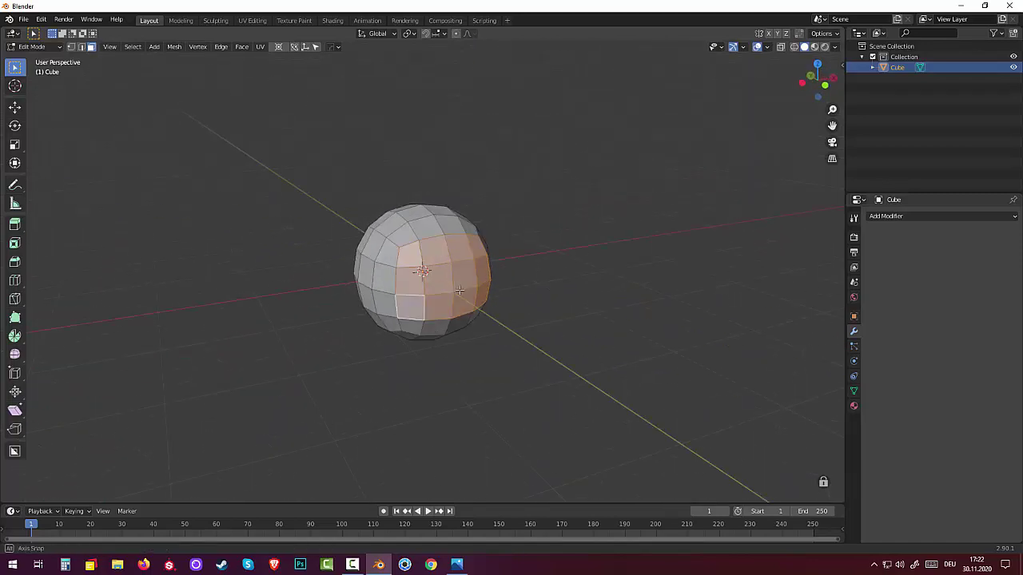
pyautogui.keyDown('shift'); pyautogui.click(409, 320); pyautogui.keyUp('shift')
pyautogui.keyDown('shift'); pyautogui.click(429, 323); pyautogui.keyUp('shift')
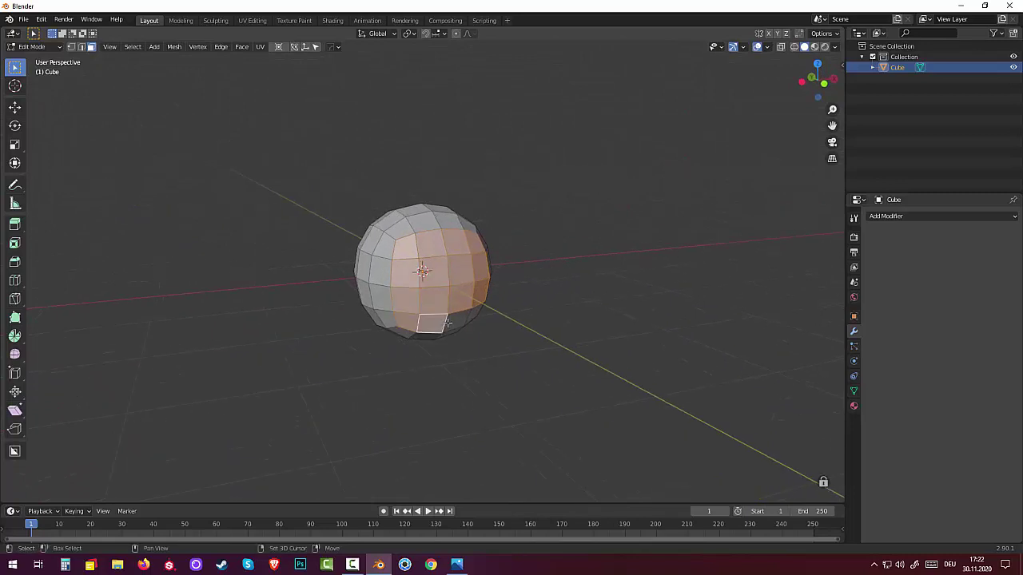
pyautogui.keyDown('shift'); pyautogui.click(458, 320); pyautogui.keyUp('shift')
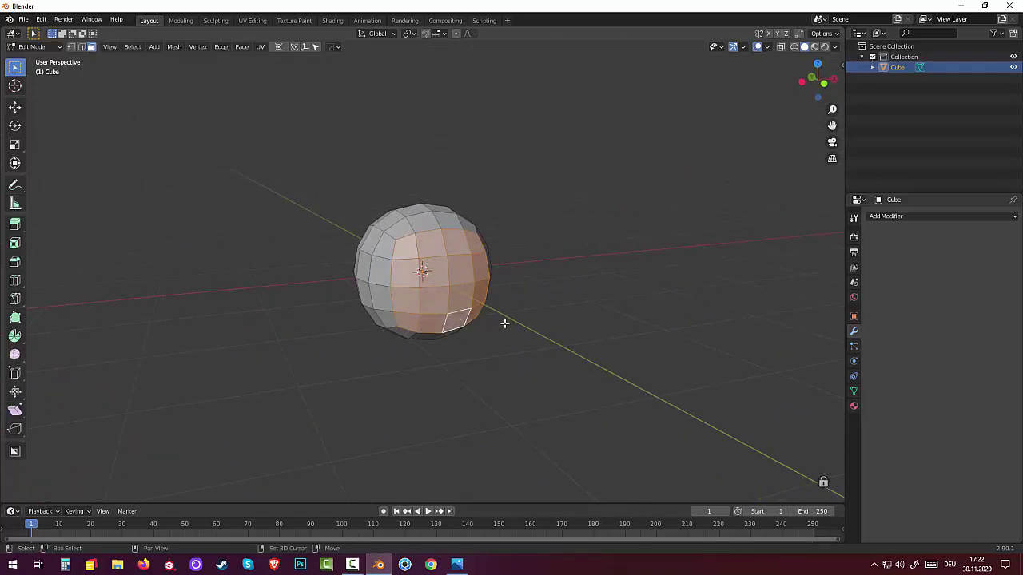
pyautogui.moveTo(505, 324); pyautogui.dragTo(583, 327, button='middle')
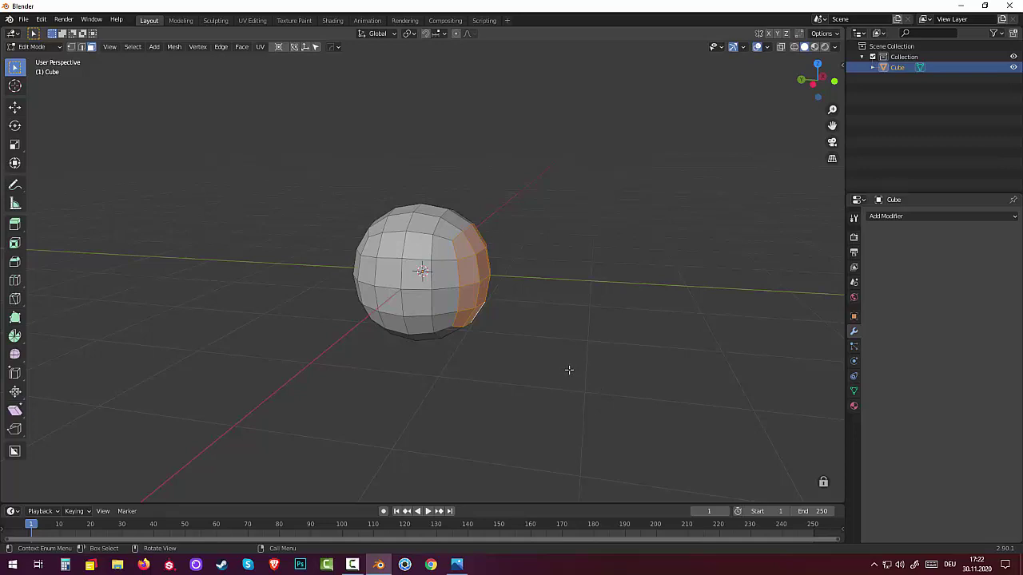
# Step: Pull the selected faces out along Y and scale their end down into a tapered snout
pyautogui.press('g')
pyautogui.press('y')
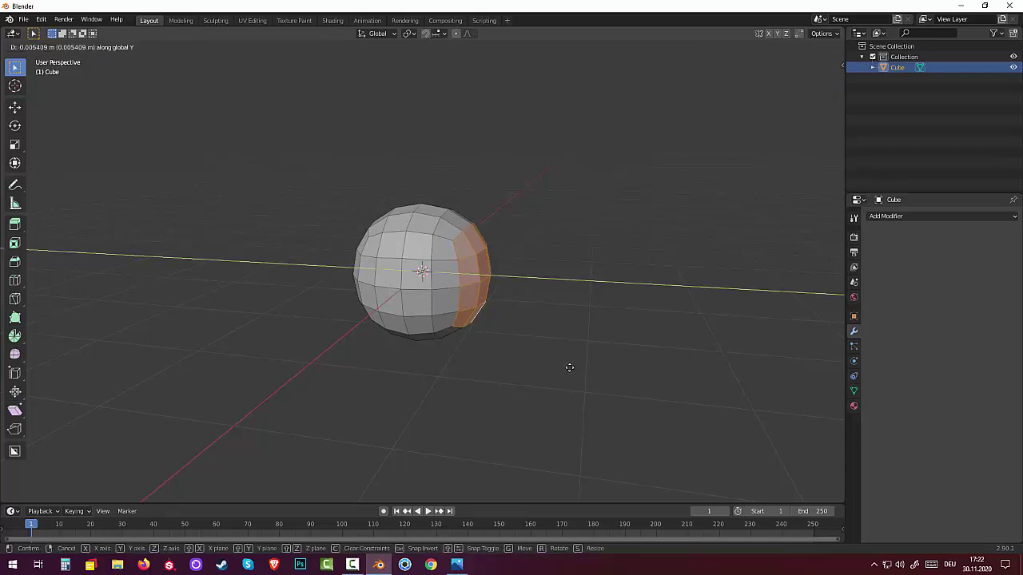
pyautogui.click(601, 373)
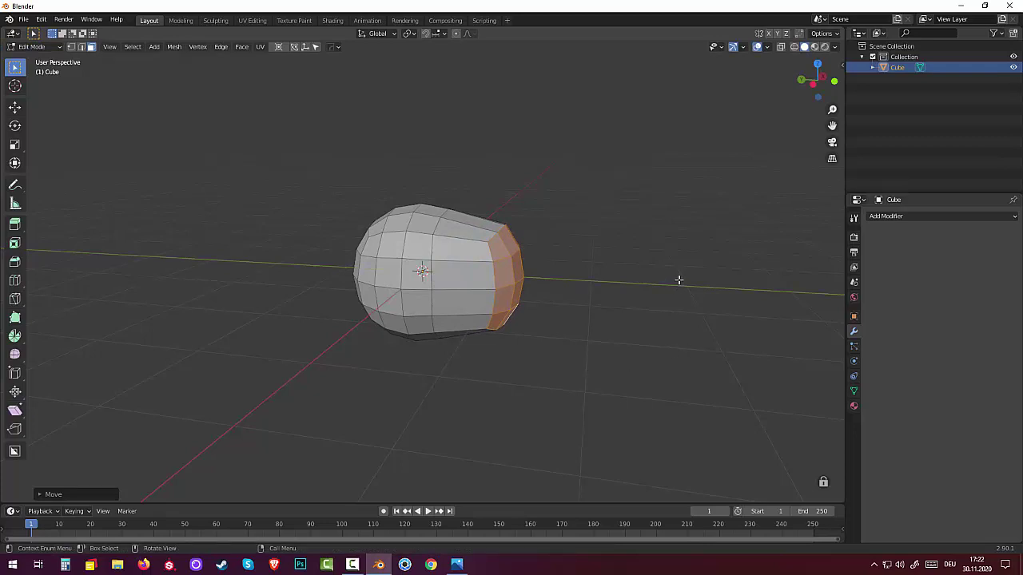
pyautogui.press('s')
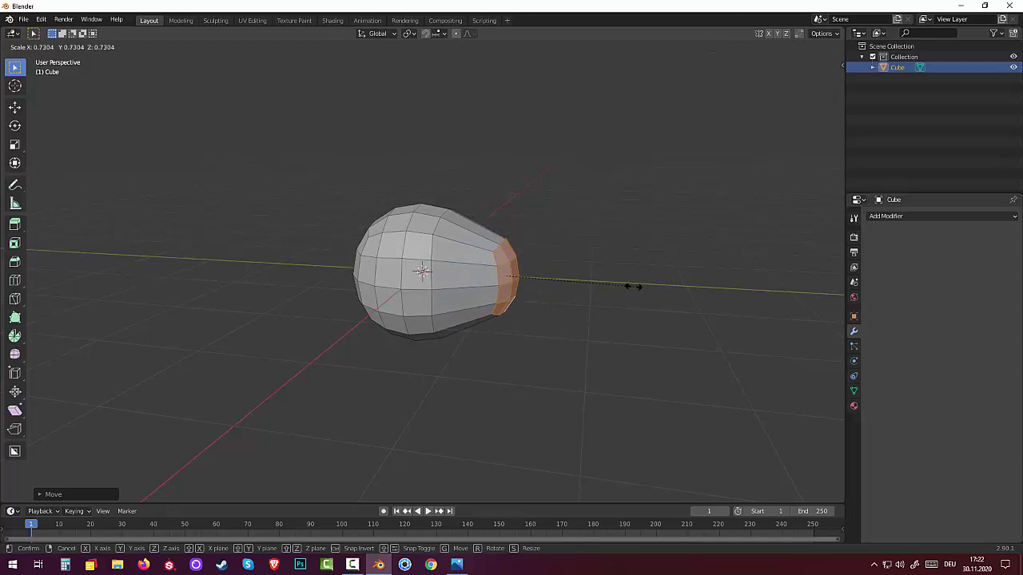
pyautogui.click(625, 290)
# Step: Cut an edge loop across the snout and scale it down to pinch a narrow waist
pyautogui.click(472, 290)
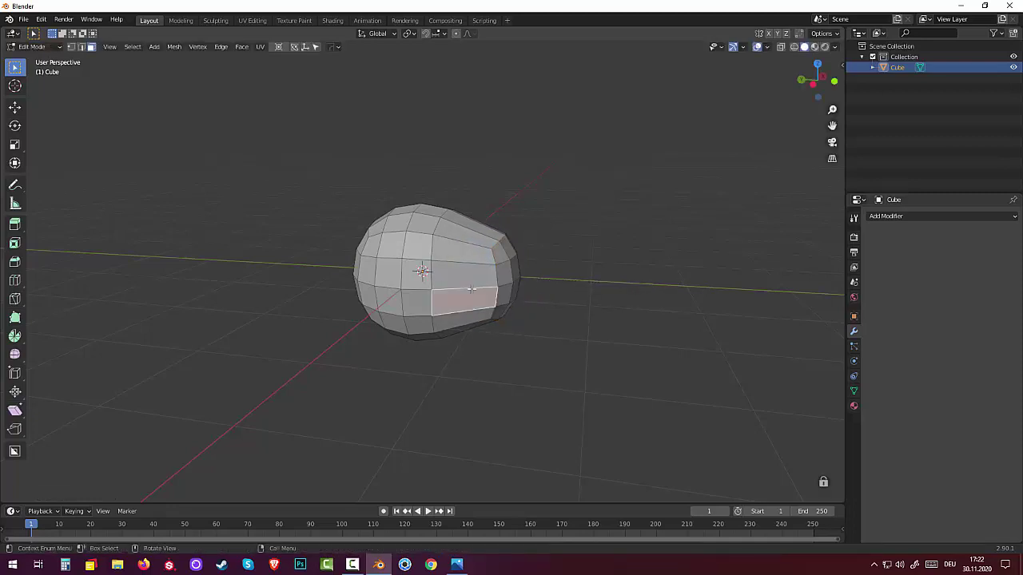
pyautogui.hotkey('ctrl', 'r')
pyautogui.click(470, 291)
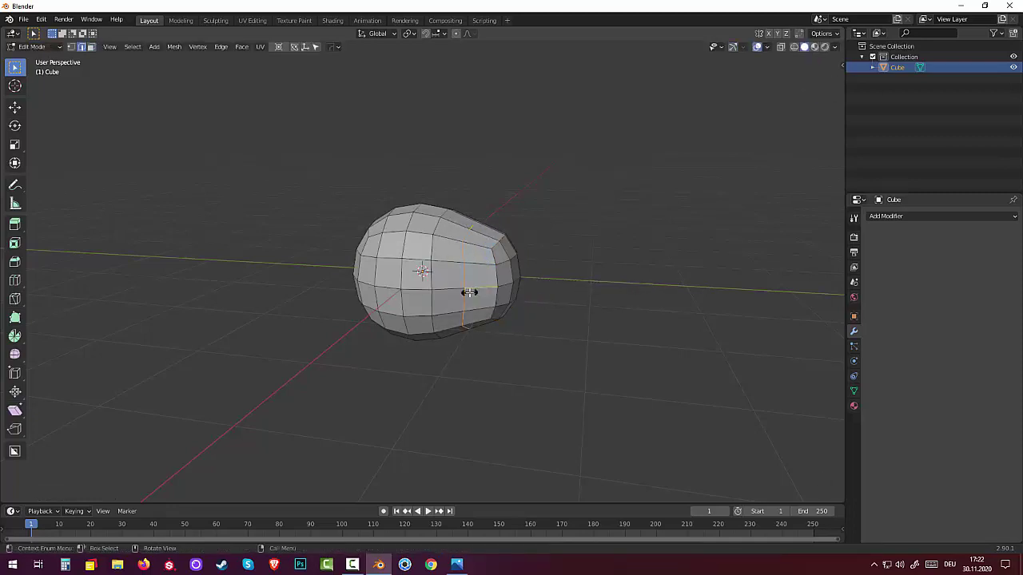
pyautogui.click(468, 292)
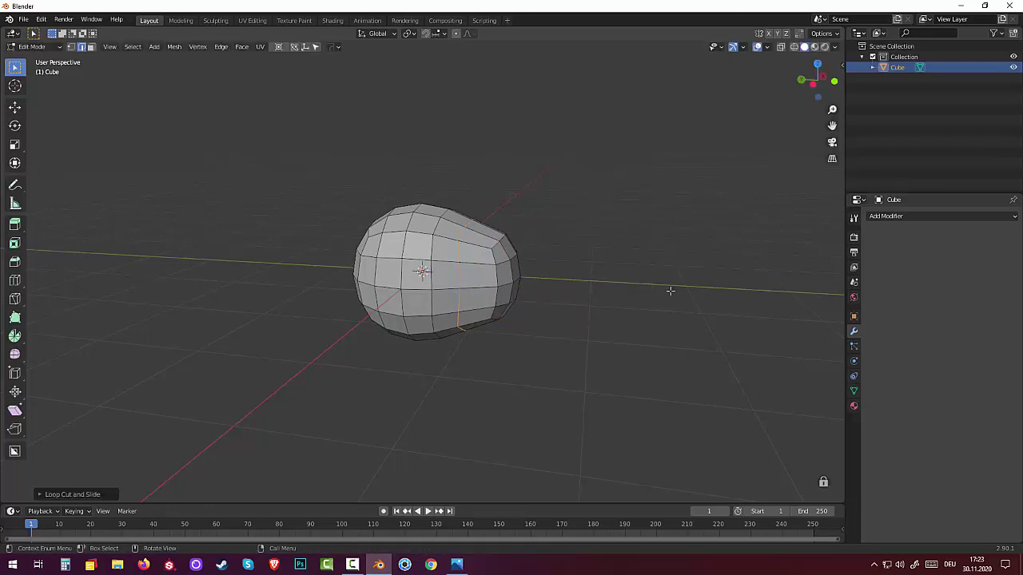
pyautogui.press('s')
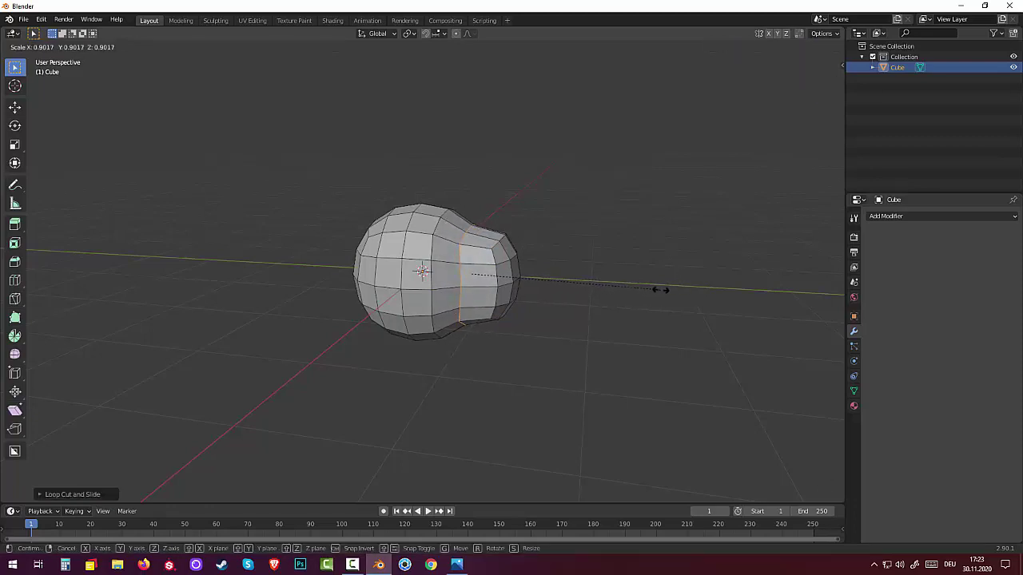
pyautogui.click(658, 290)
pyautogui.moveTo(658, 290)
pyautogui.mouseDown(button='middle')
pyautogui.moveTo(509, 311)
pyautogui.moveTo(492, 299)
pyautogui.moveTo(518, 283)
pyautogui.moveTo(587, 302)
pyautogui.moveTo(642, 288)
pyautogui.moveTo(650, 303)
pyautogui.moveTo(612, 367)
pyautogui.moveTo(628, 347)
pyautogui.moveTo(712, 324)
pyautogui.mouseUp(button='middle')
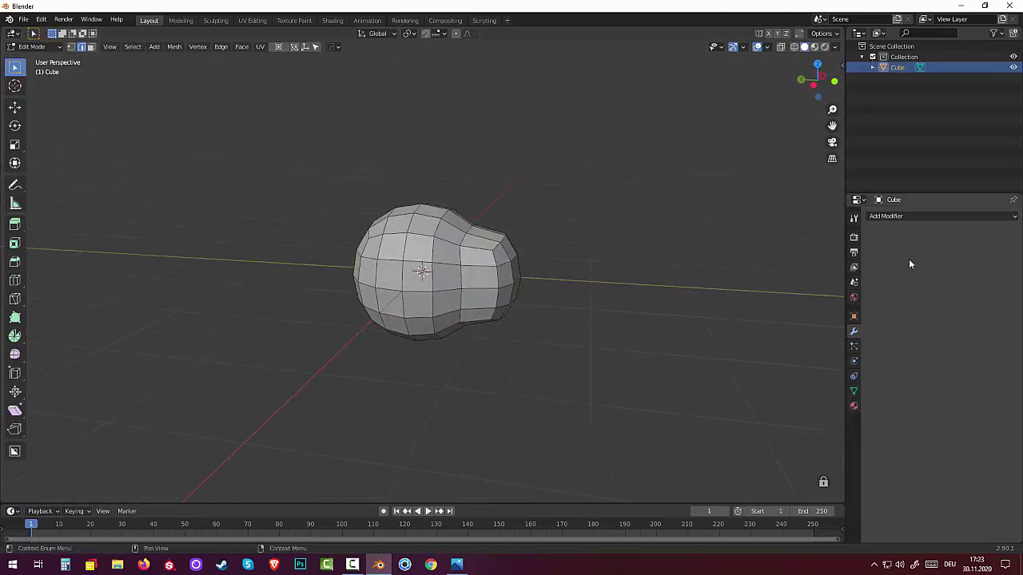
pyautogui.click(896, 216)
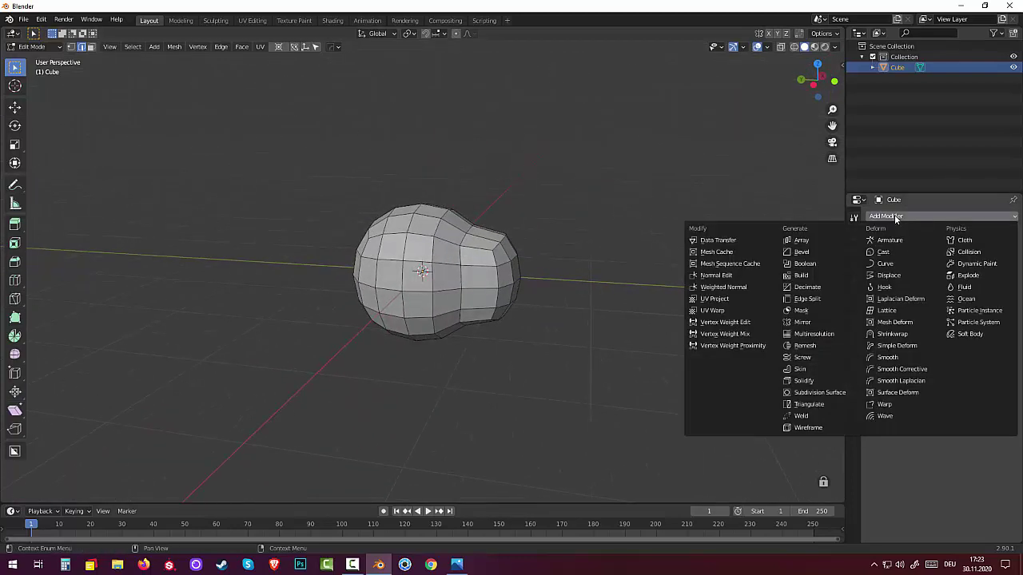
pyautogui.click(815, 393)
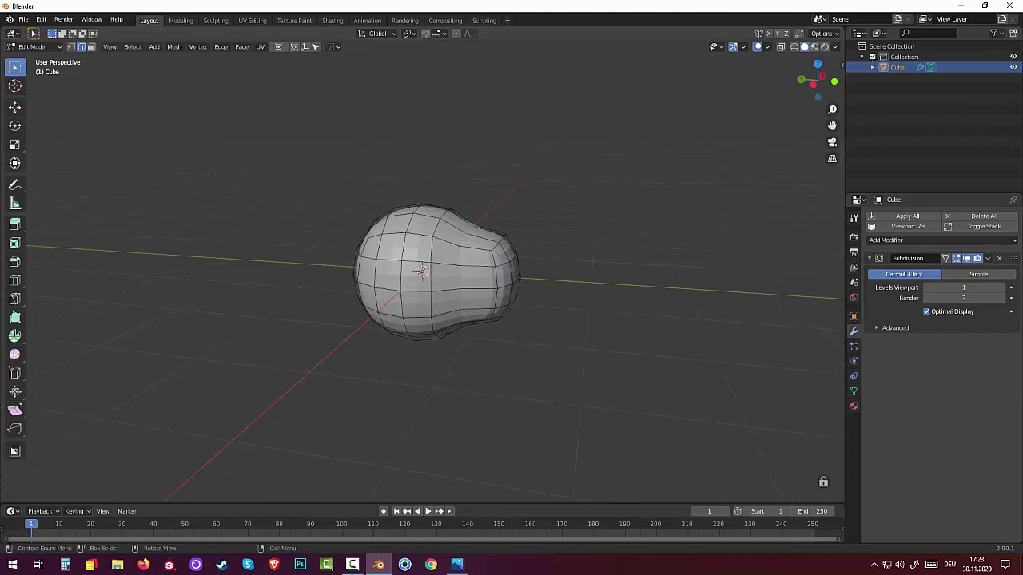
pyautogui.click(1003, 288)
pyautogui.moveTo(696, 322)
pyautogui.mouseDown(button='middle')
pyautogui.moveTo(536, 338)
pyautogui.moveTo(532, 316)
pyautogui.moveTo(605, 354)
pyautogui.moveTo(631, 346)
pyautogui.mouseUp(button='middle')
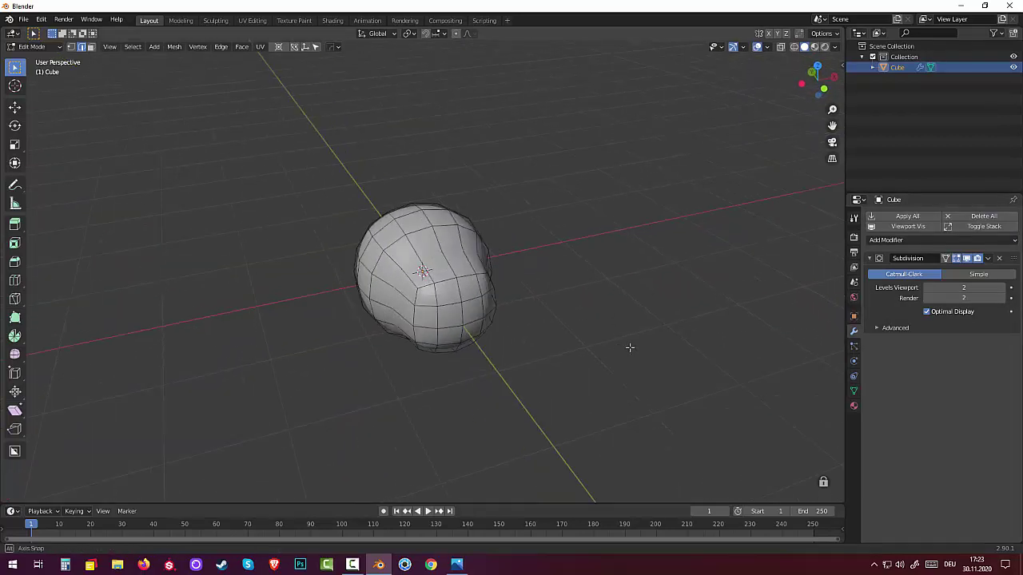
pyautogui.click(999, 258)
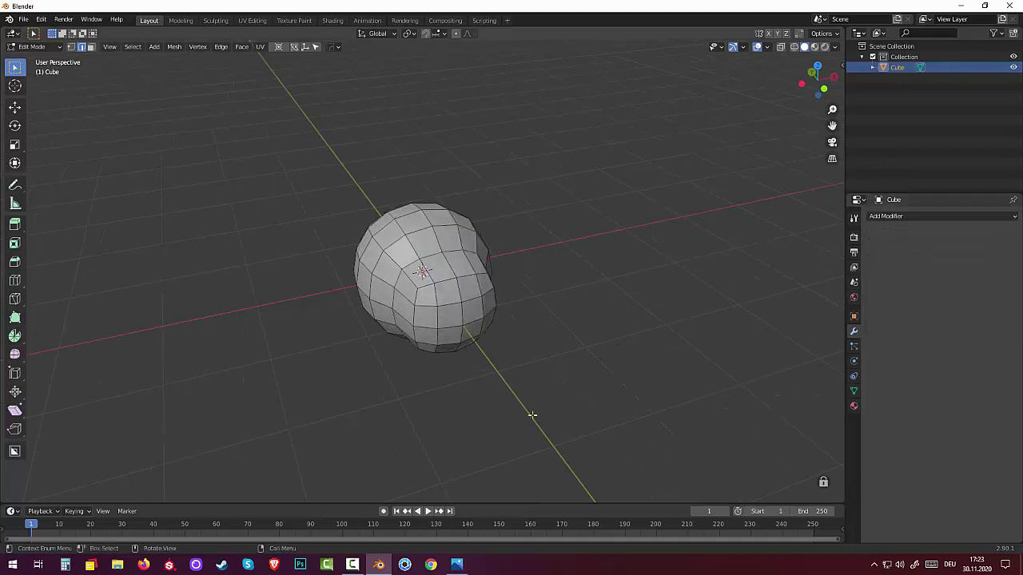
pyautogui.moveTo(532, 413)
pyautogui.mouseDown(button='middle')
pyautogui.moveTo(580, 405)
pyautogui.moveTo(621, 375)
pyautogui.moveTo(568, 400)
pyautogui.mouseUp(button='middle')
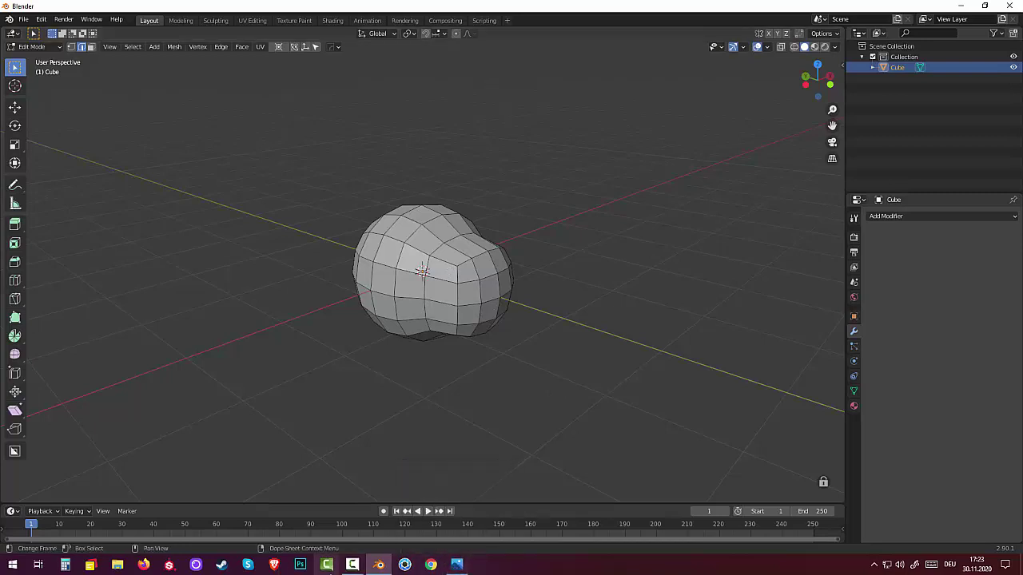
pyautogui.click(352, 565)
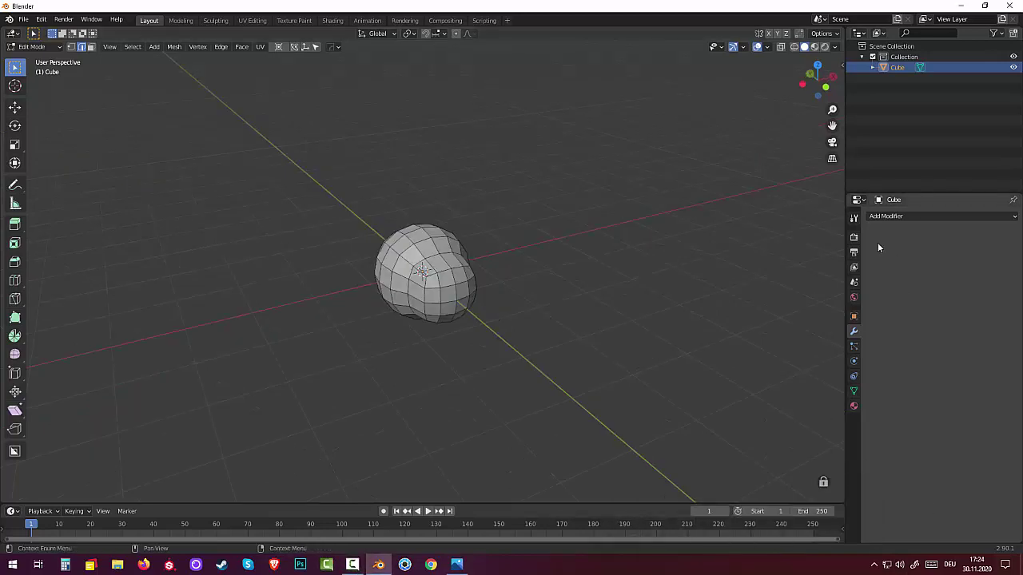
# Step: Add a Subdivision Surface modifier to the blob with viewport level 2
pyautogui.click(878, 217)
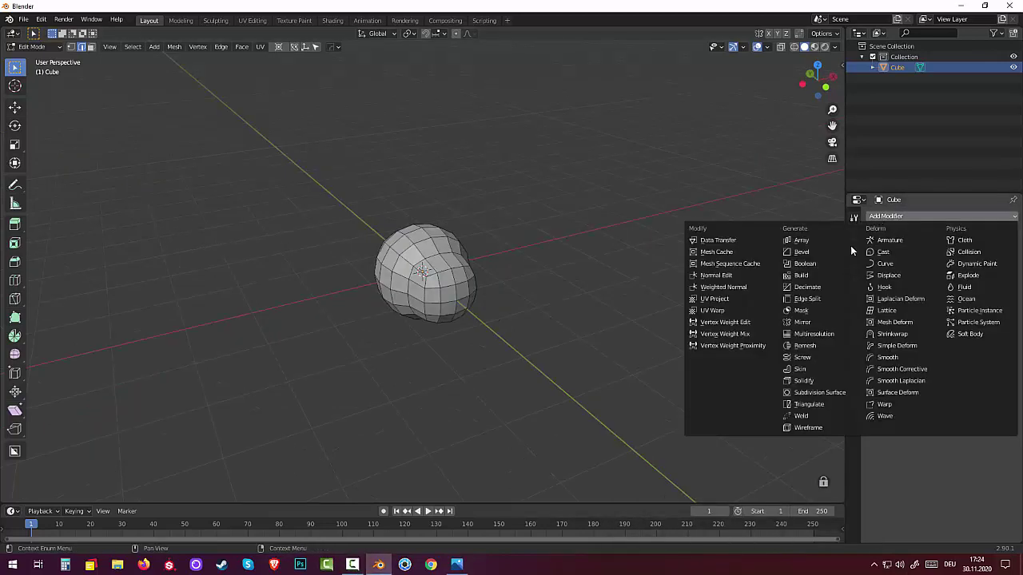
pyautogui.click(808, 393)
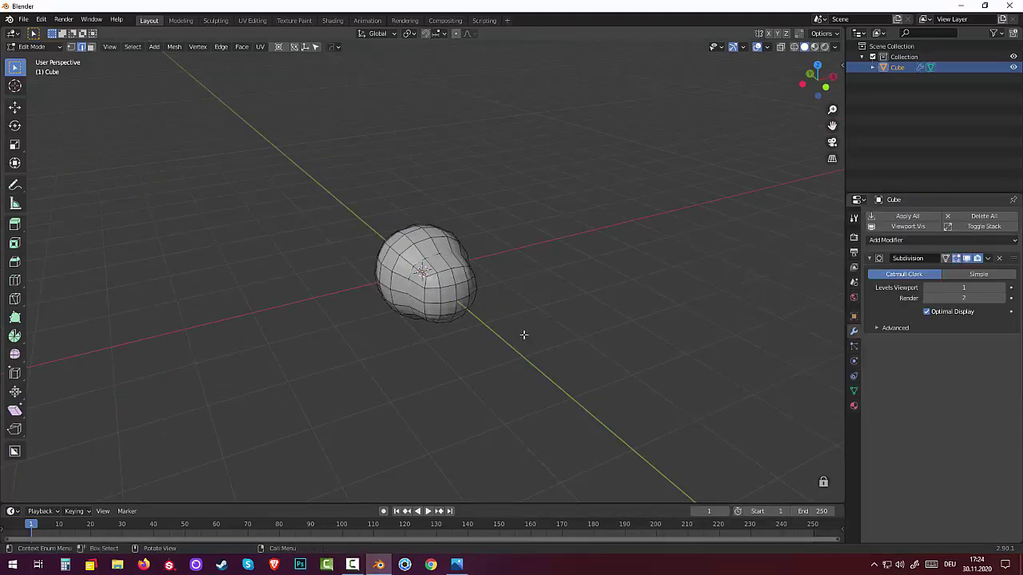
pyautogui.click(1001, 287)
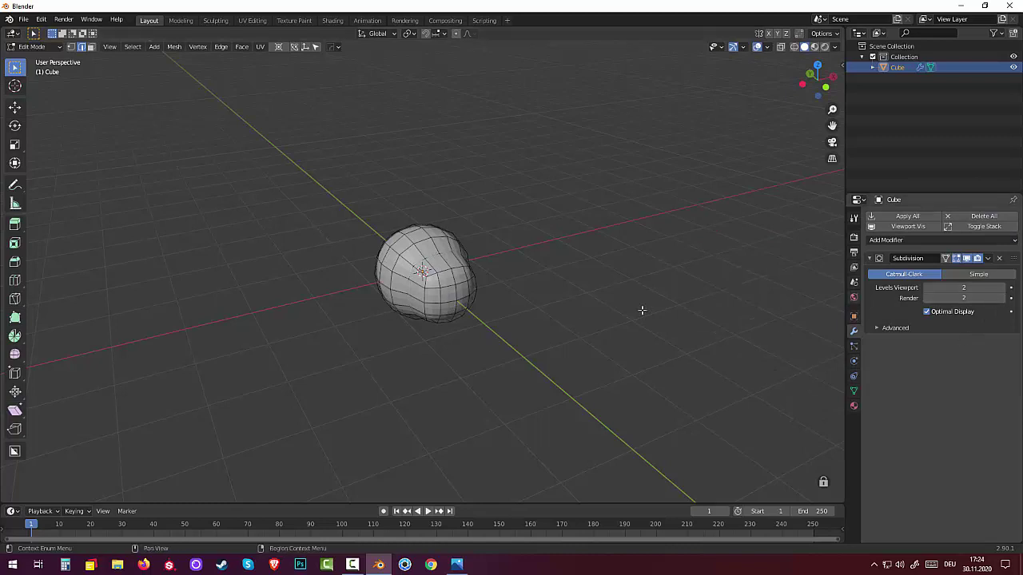
pyautogui.rightClick(459, 296)
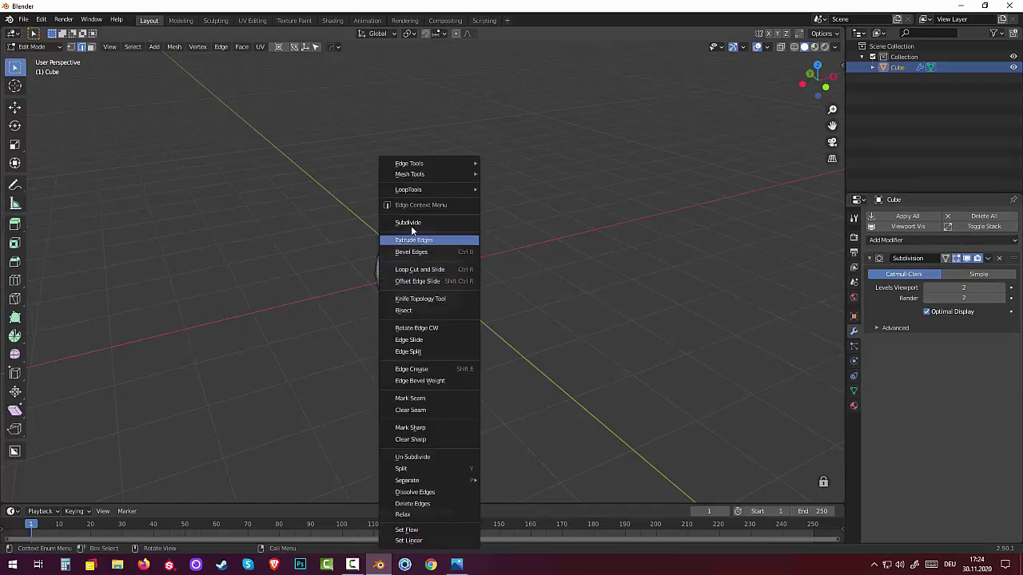
# Step: Return to Object Mode and apply Shade Smooth to the blob
pyautogui.click(32, 46)
pyautogui.click(36, 58)
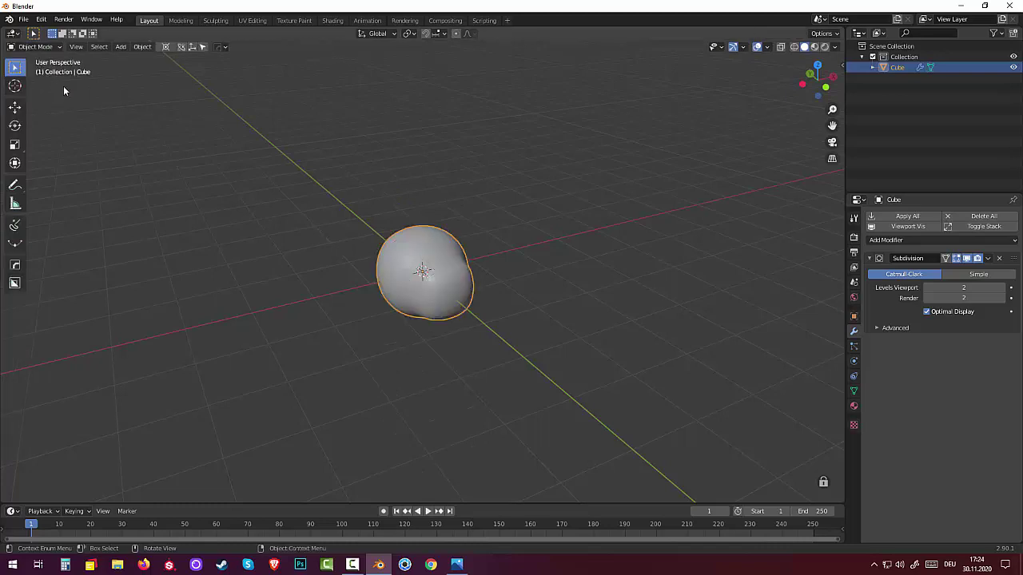
pyautogui.rightClick(458, 307)
pyautogui.click(453, 299)
pyautogui.moveTo(434, 309)
pyautogui.mouseDown(button='middle')
pyautogui.moveTo(565, 294)
pyautogui.moveTo(475, 362)
pyautogui.moveTo(485, 343)
pyautogui.moveTo(382, 293)
pyautogui.mouseUp(button='middle')
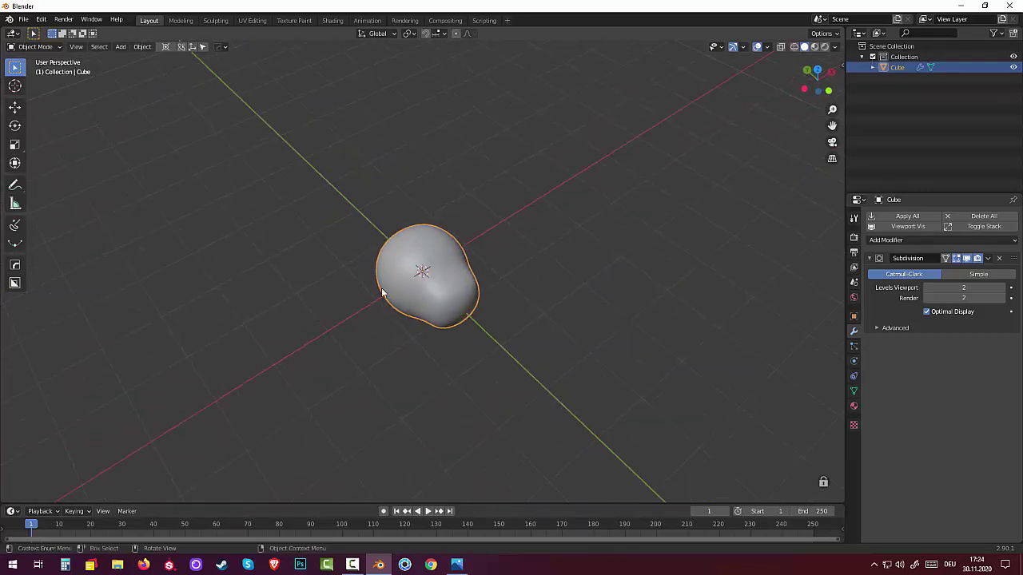
pyautogui.rightClick(392, 258)
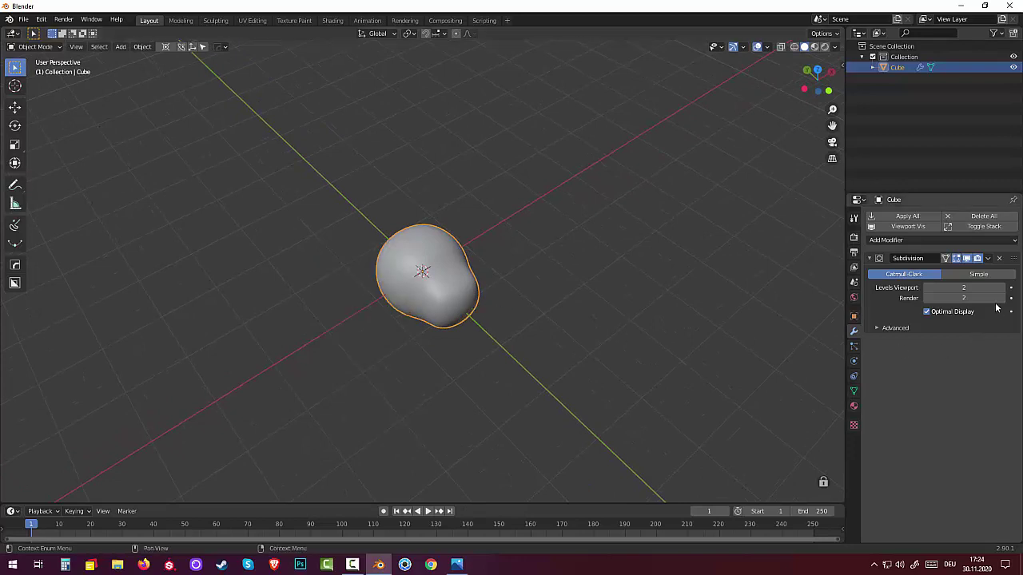
# Step: Lower the Subdivision modifier's viewport level to 1
pyautogui.click(927, 288)
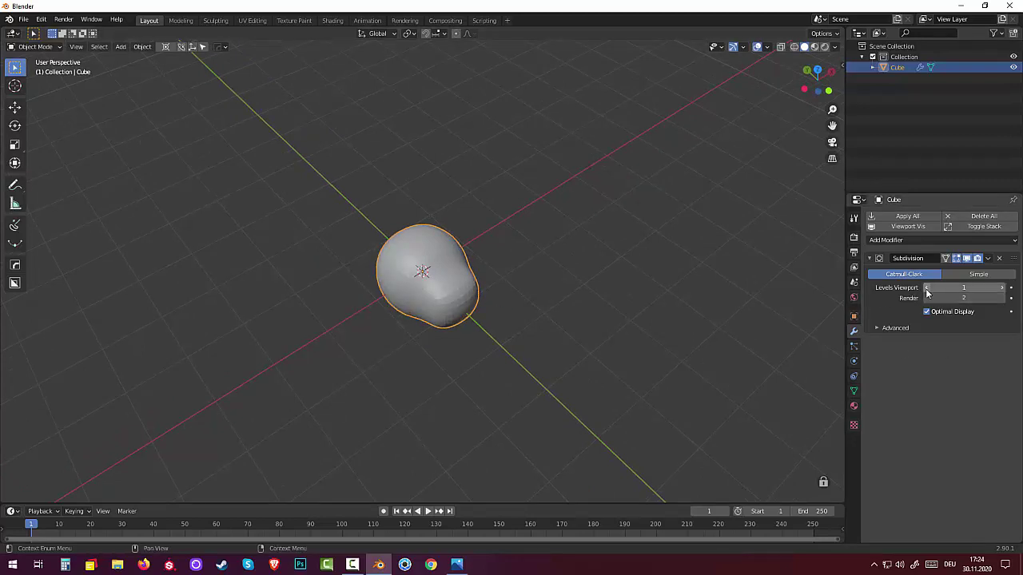
pyautogui.moveTo(774, 331)
pyautogui.mouseDown(button='middle')
pyautogui.moveTo(730, 331)
pyautogui.moveTo(711, 314)
pyautogui.mouseUp(button='middle')
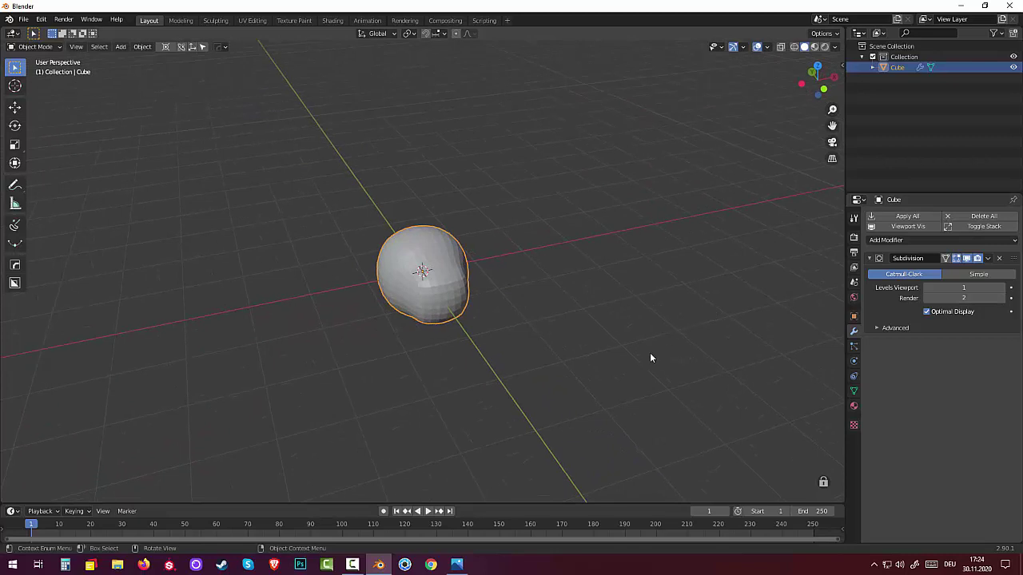
pyautogui.hotkey('shift', 'a')
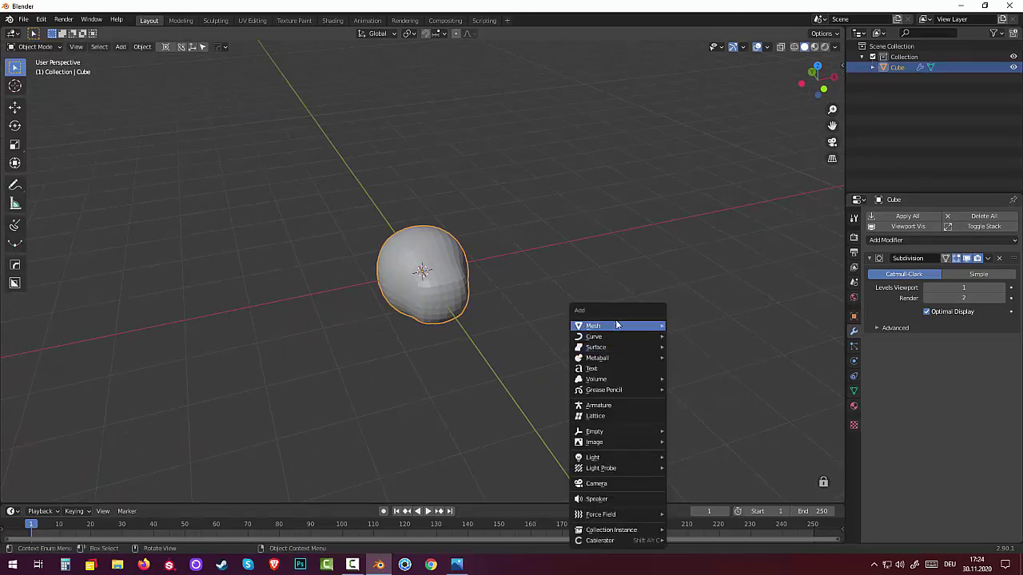
pyautogui.moveTo(617, 325)
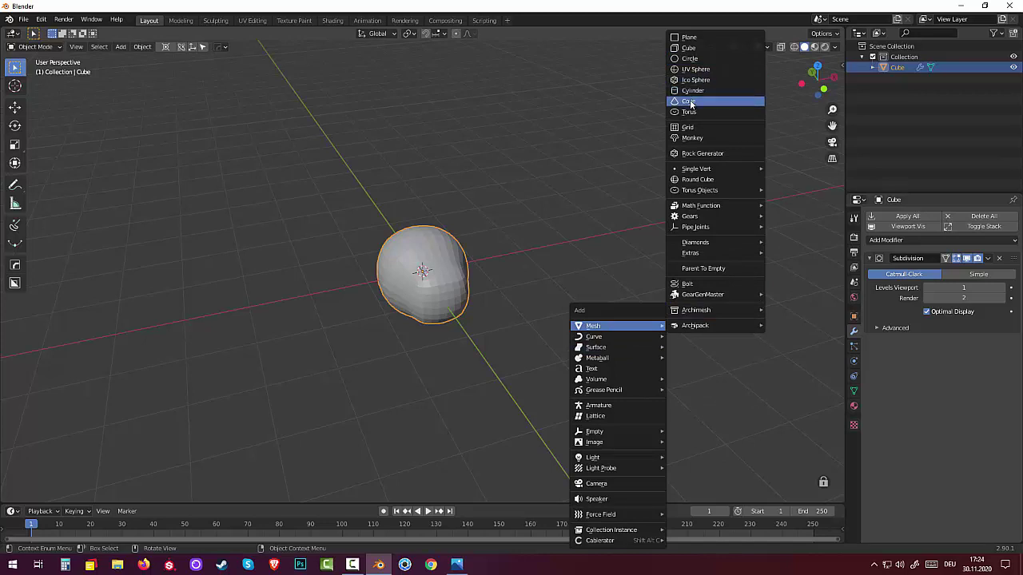
# Step: Deselect the blob and add a UV Sphere at the scene origin
pyautogui.click(503, 258)
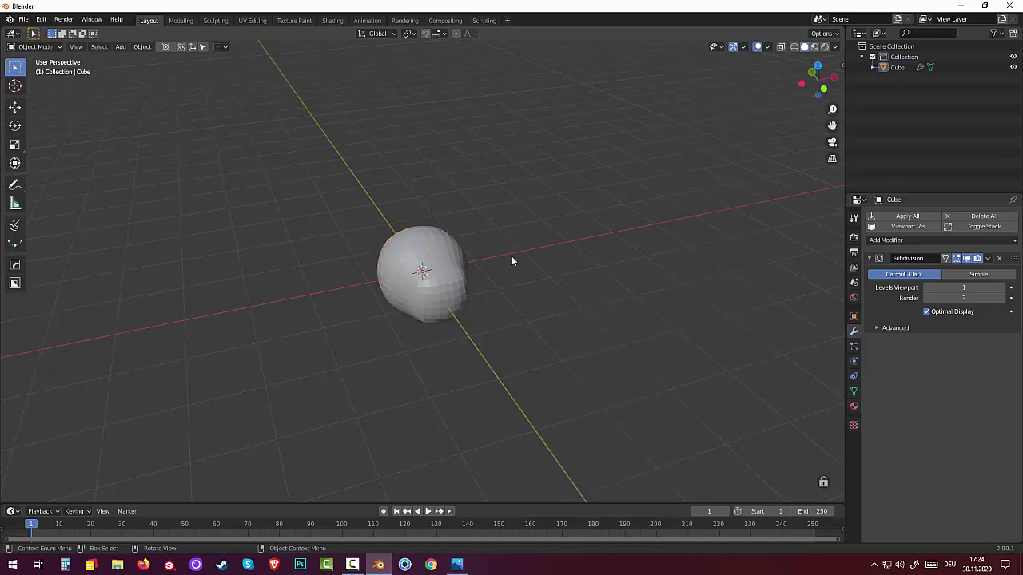
pyautogui.hotkey('shift', 'a')
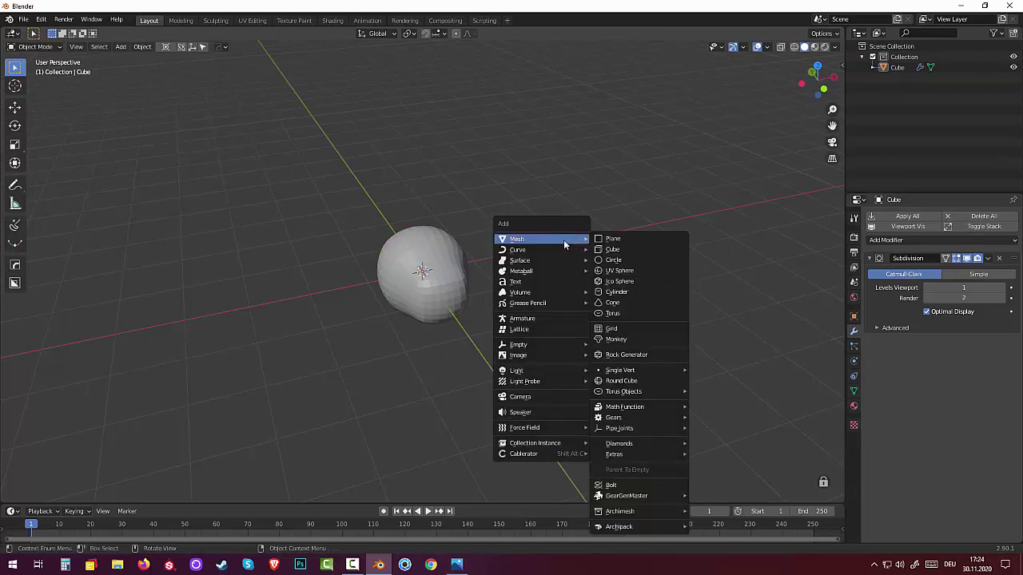
pyautogui.click(625, 273)
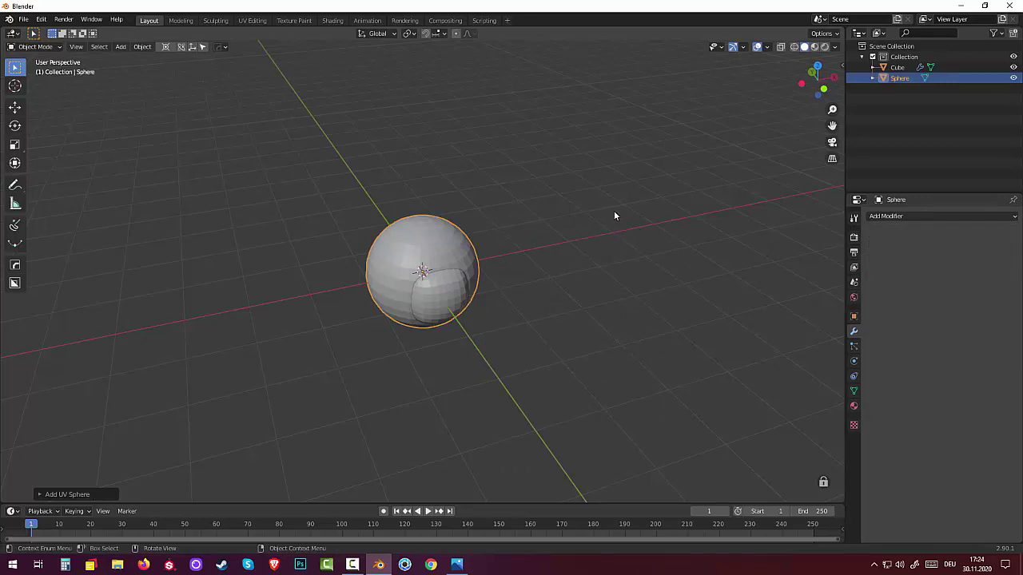
# Step: Shrink the new sphere to about a third and raise it along Z above the blob
pyautogui.press('s')
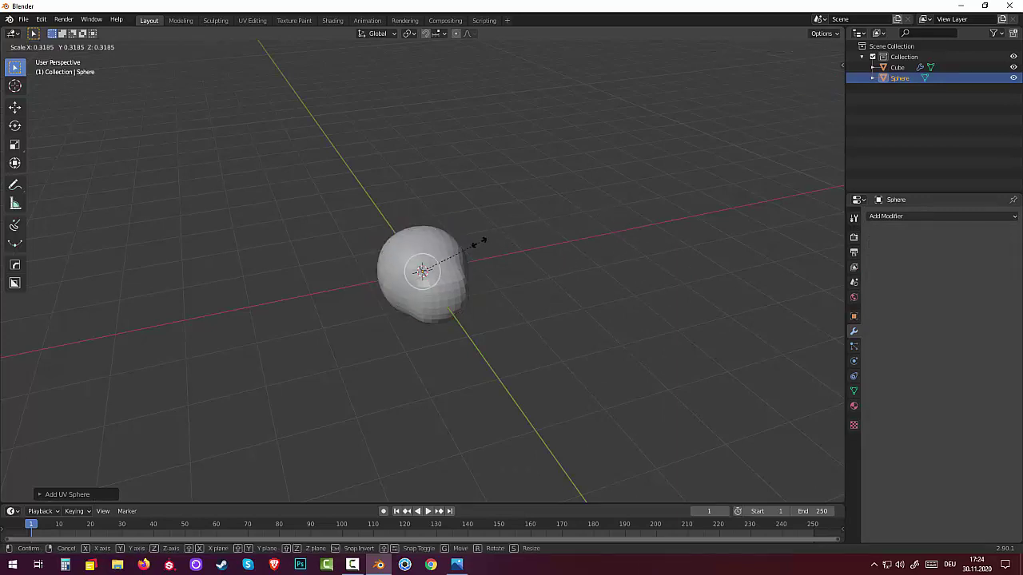
pyautogui.click(477, 245)
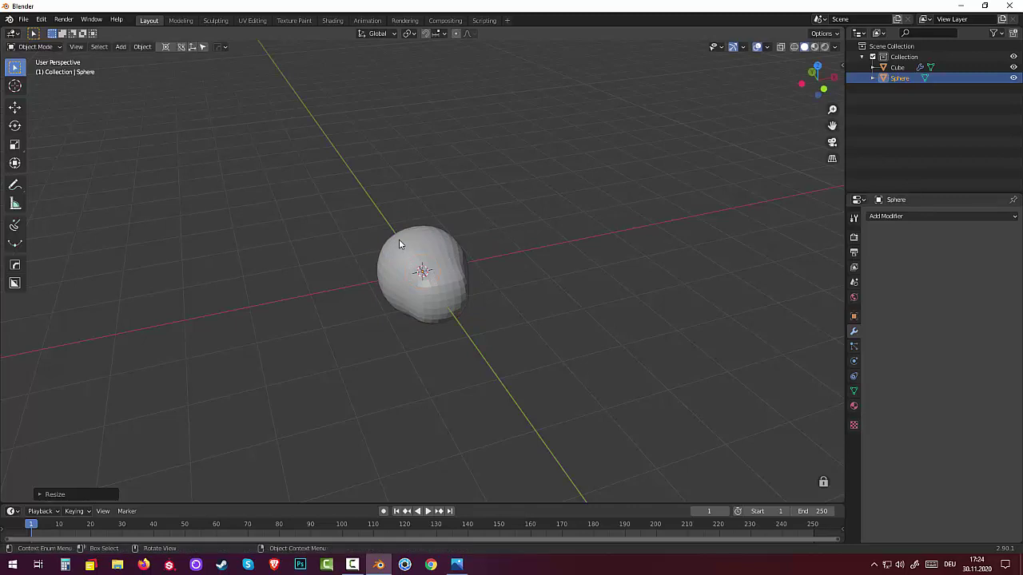
pyautogui.press('g')
pyautogui.press('z')
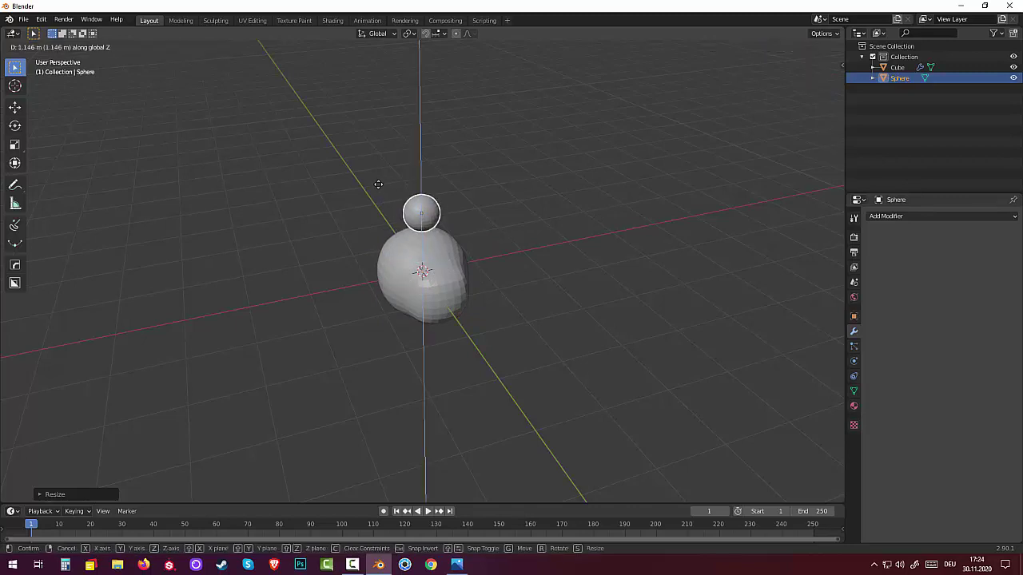
pyautogui.click(378, 187)
pyautogui.moveTo(490, 206)
pyautogui.mouseDown(button='middle')
pyautogui.moveTo(482, 187)
pyautogui.moveTo(464, 198)
pyautogui.mouseUp(button='middle')
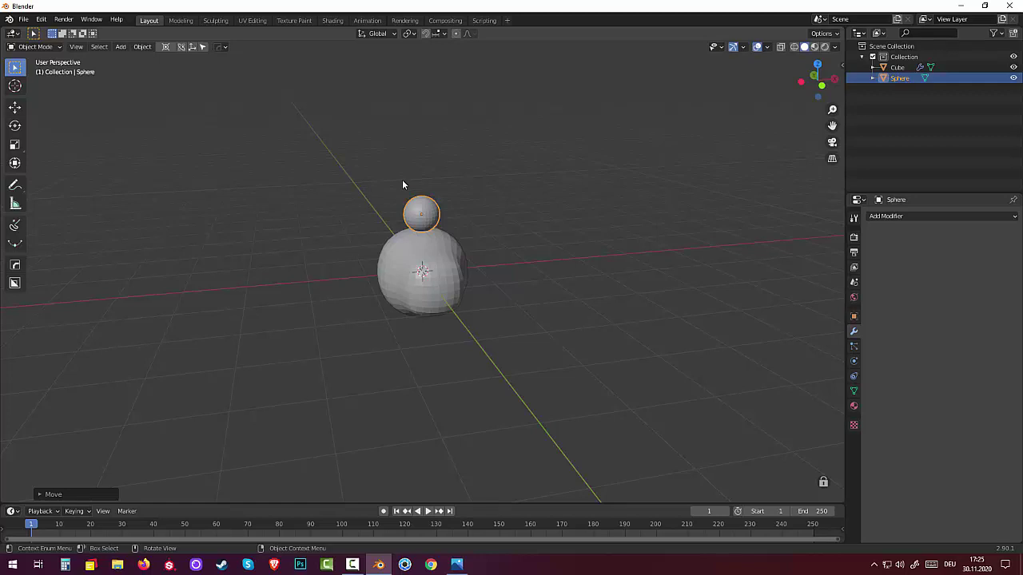
# Step: Stretch the sphere about 1.4 times taller along Z and lift it a little higher
pyautogui.press('s')
pyautogui.press('z')
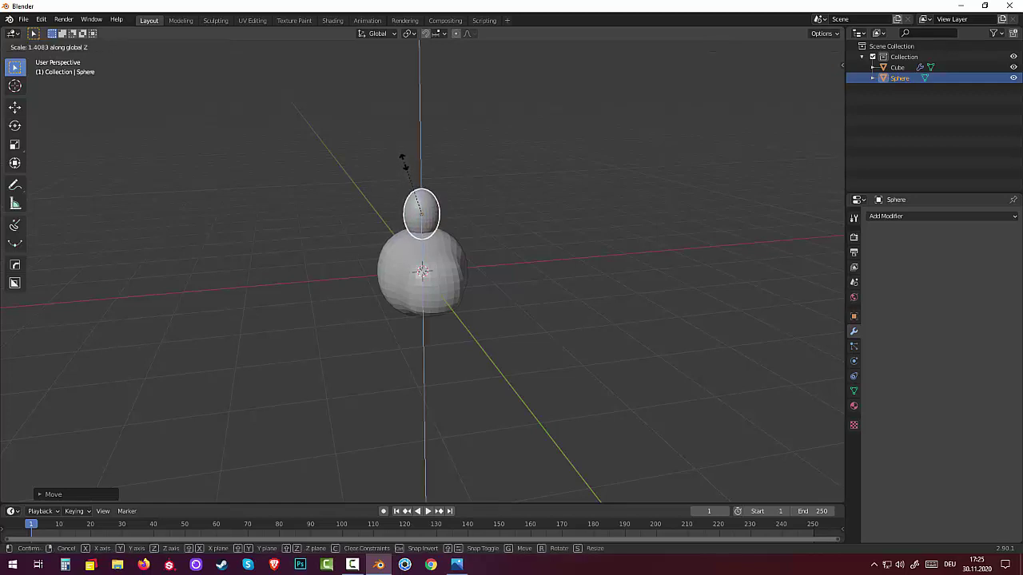
pyautogui.click(403, 159)
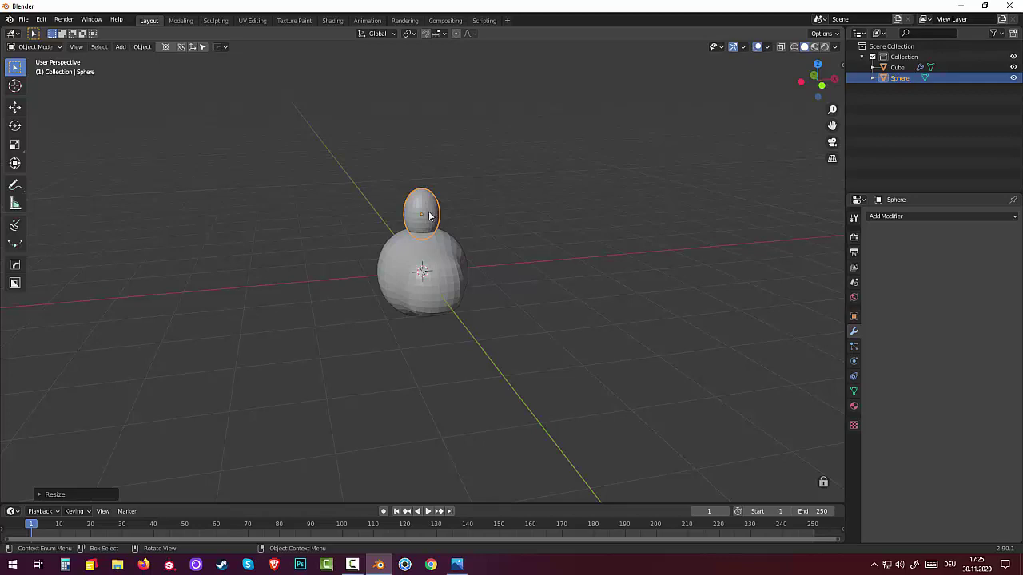
pyautogui.moveTo(466, 215)
pyautogui.mouseDown(button='middle')
pyautogui.moveTo(506, 212)
pyautogui.moveTo(491, 216)
pyautogui.mouseUp(button='middle')
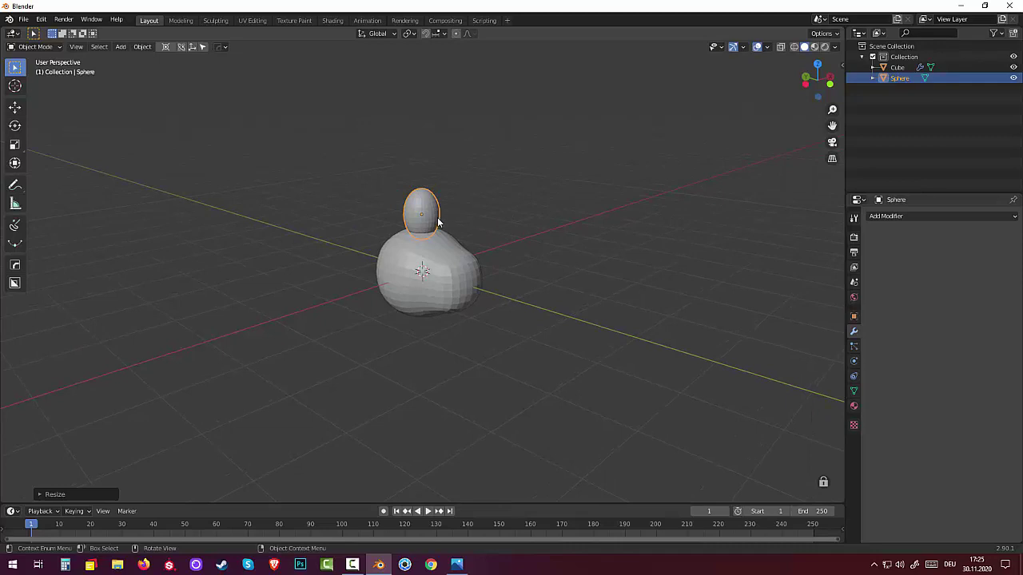
pyautogui.moveTo(441, 219); pyautogui.dragTo(418, 225, button='middle')
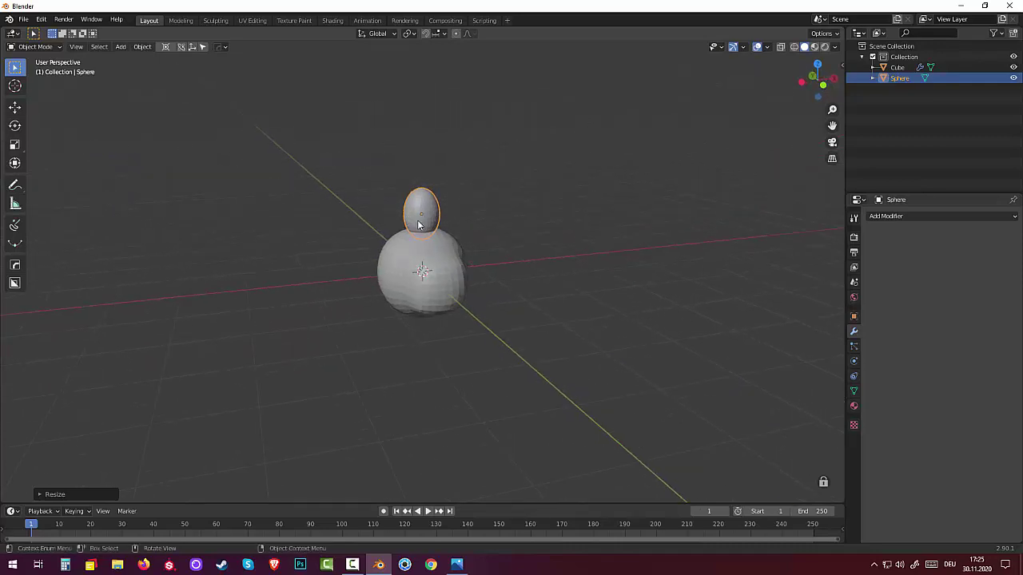
pyautogui.press('g')
pyautogui.press('z')
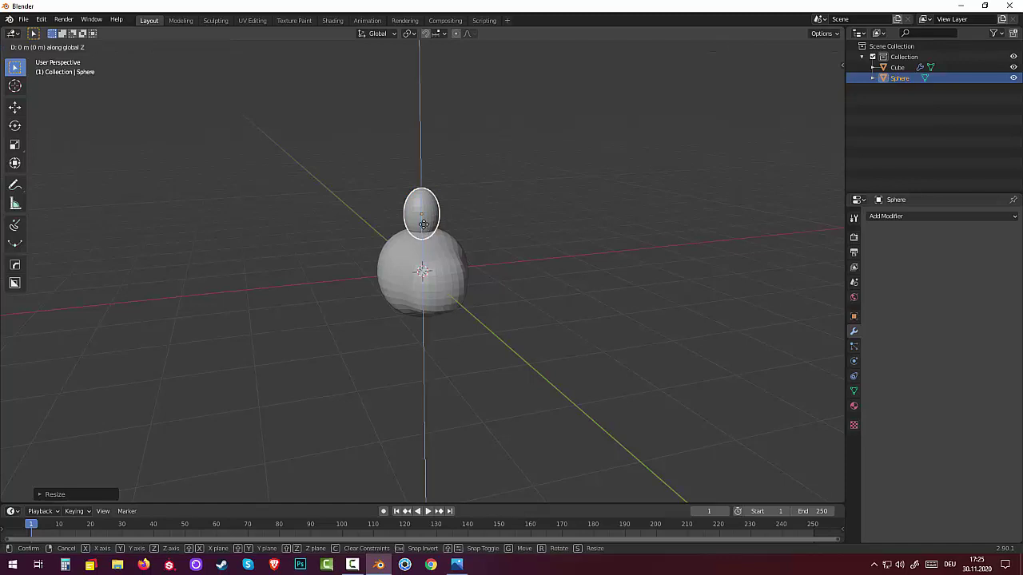
pyautogui.click(416, 209)
pyautogui.moveTo(415, 209)
pyautogui.mouseDown(button='middle')
pyautogui.moveTo(522, 191)
pyautogui.moveTo(466, 179)
pyautogui.moveTo(344, 201)
pyautogui.moveTo(450, 223)
pyautogui.mouseUp(button='middle')
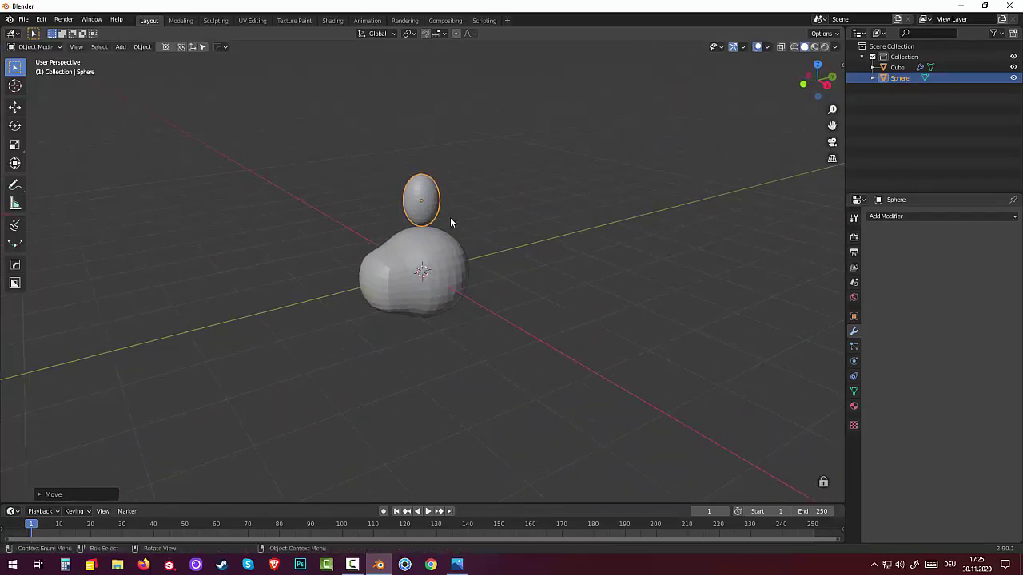
# Step: Narrow the oval to about two-thirds of its depth along Y
pyautogui.press('s')
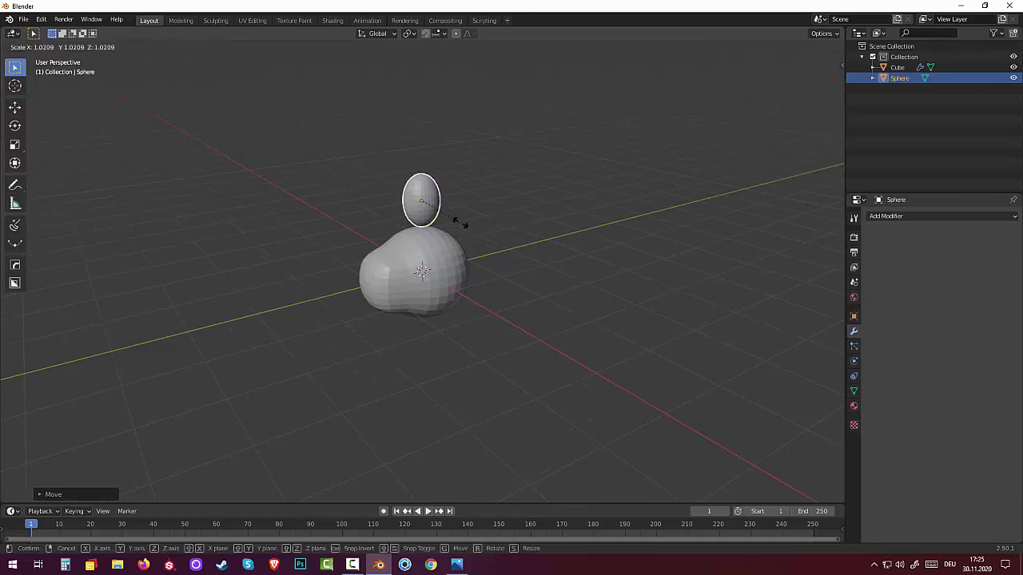
pyautogui.hotkey('shift', 'z')
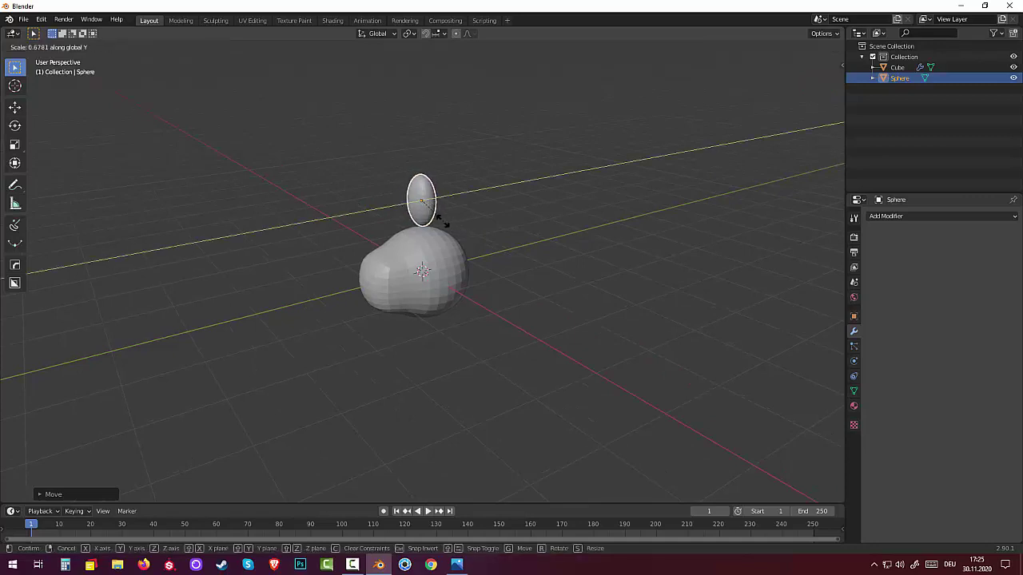
pyautogui.click(450, 216)
pyautogui.moveTo(450, 217)
pyautogui.mouseDown(button='middle')
pyautogui.moveTo(530, 214)
pyautogui.moveTo(526, 199)
pyautogui.moveTo(458, 199)
pyautogui.mouseUp(button='middle')
pyautogui.scroll(1, 436, 196)
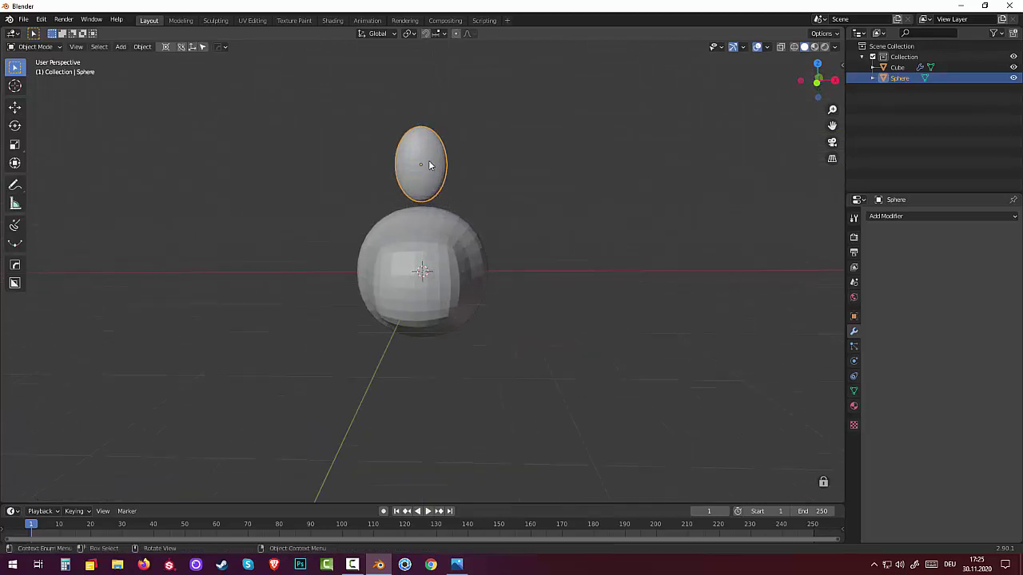
pyautogui.click(35, 46)
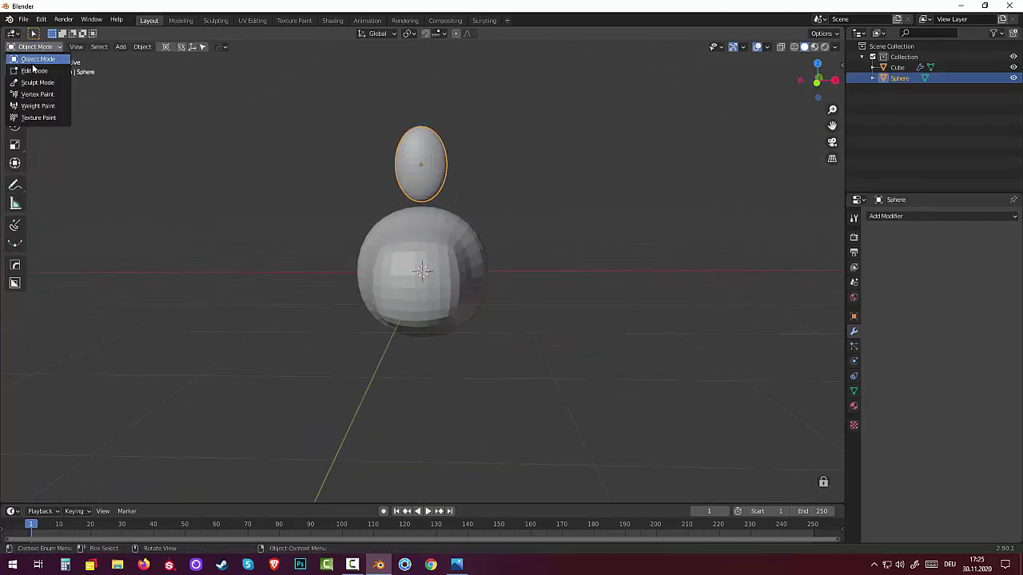
# Step: Edit the oval's mesh with everything deselected, in face mode, using the Select Circle tool
pyautogui.click(36, 70)
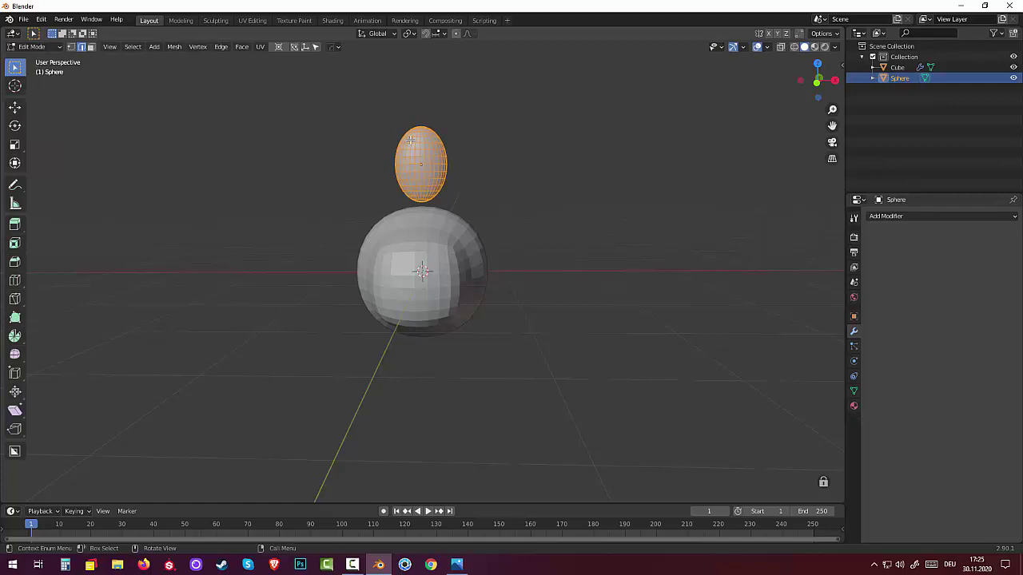
pyautogui.hotkey('alt', 'a')
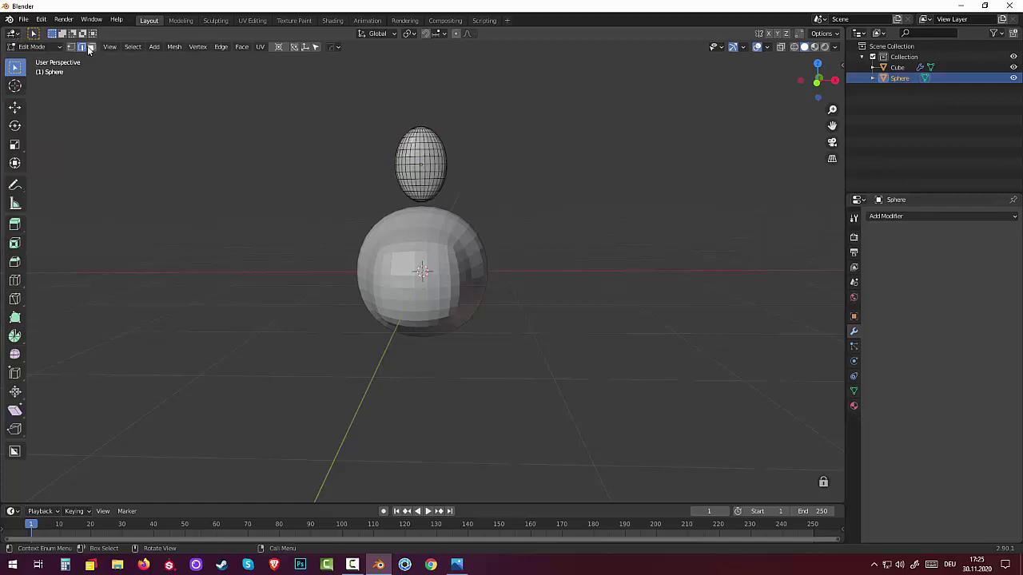
pyautogui.click(90, 48)
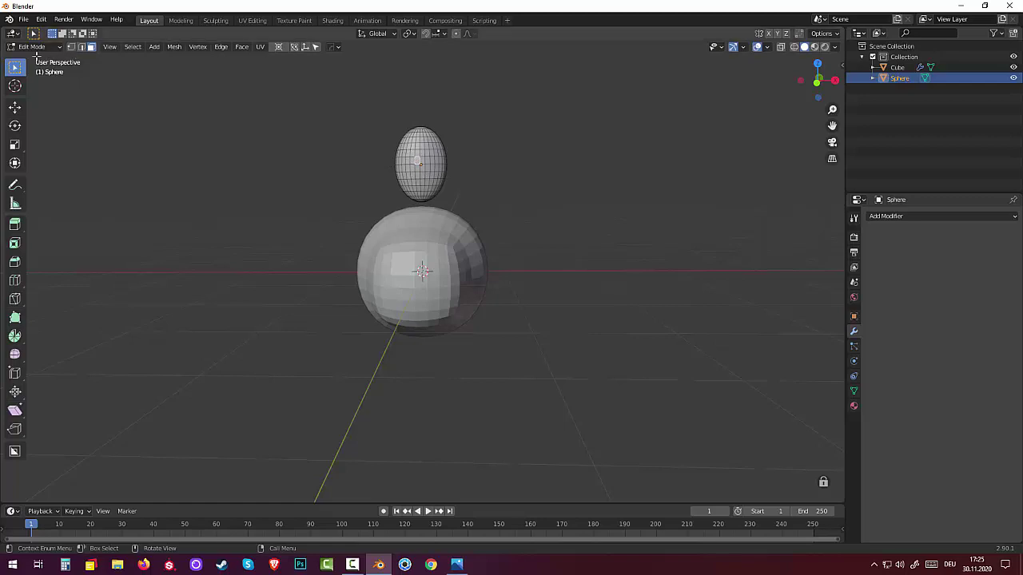
pyautogui.click(15, 68)
pyautogui.click(50, 113)
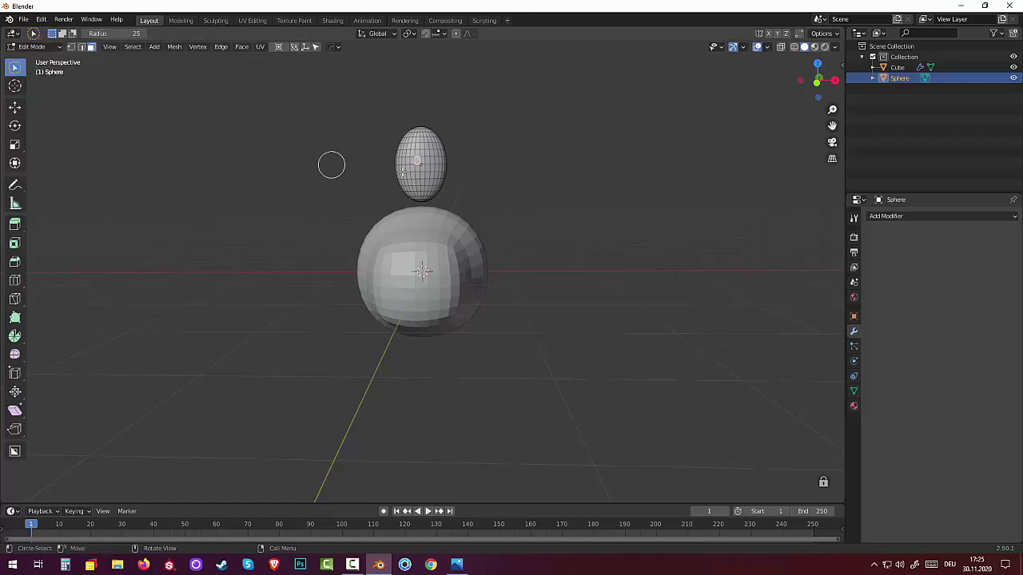
# Step: Paint-select faces on the front of the head ellipsoid
pyautogui.moveTo(418, 159)
pyautogui.mouseDown()
pyautogui.moveTo(420, 176)
pyautogui.moveTo(418, 164)
pyautogui.mouseUp()
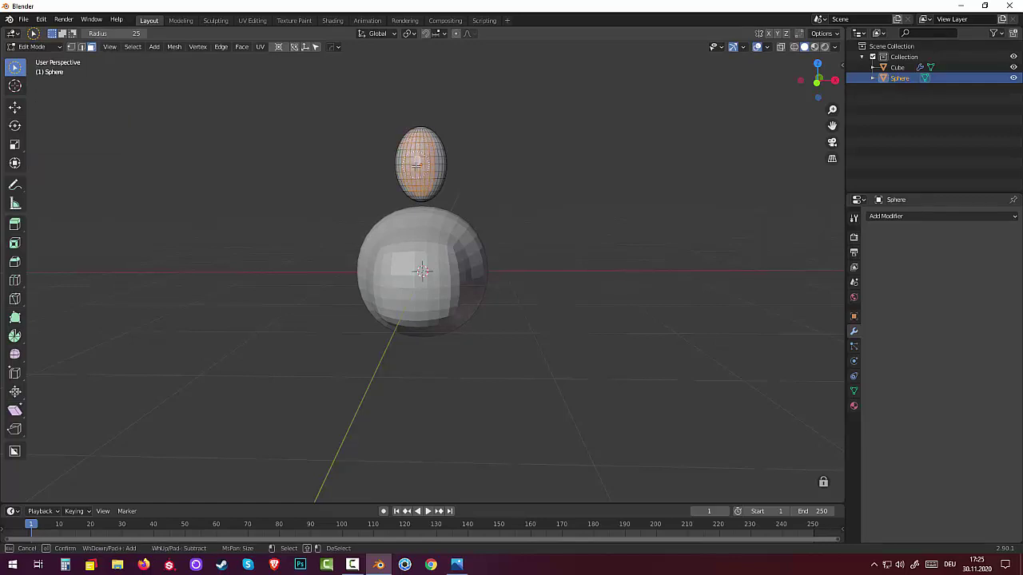
pyautogui.moveTo(416, 164); pyautogui.dragTo(372, 165)
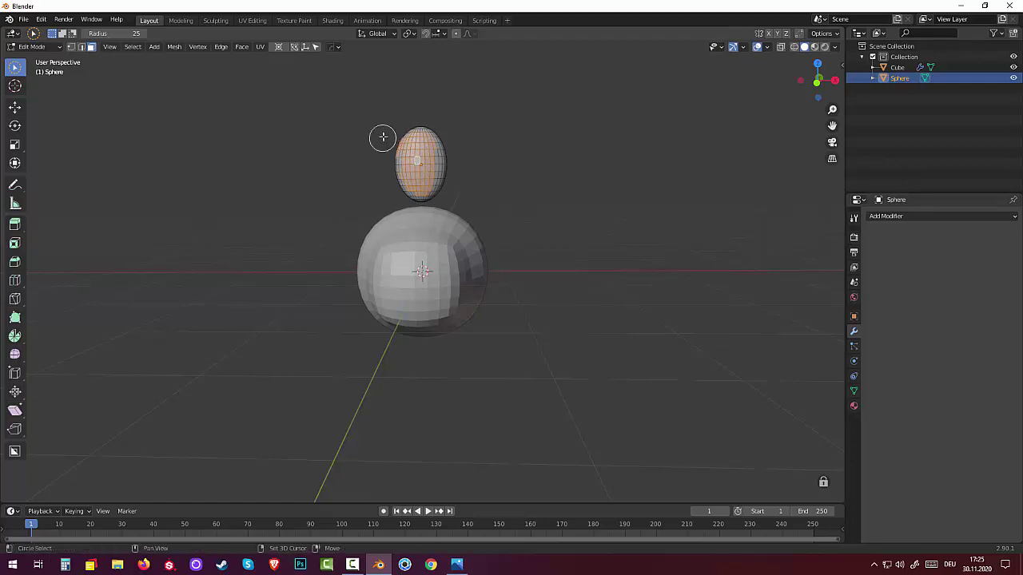
pyautogui.moveTo(392, 132)
pyautogui.mouseDown()
pyautogui.moveTo(431, 118)
pyautogui.moveTo(443, 224)
pyautogui.mouseUp()
pyautogui.scroll(4, 464, 232)
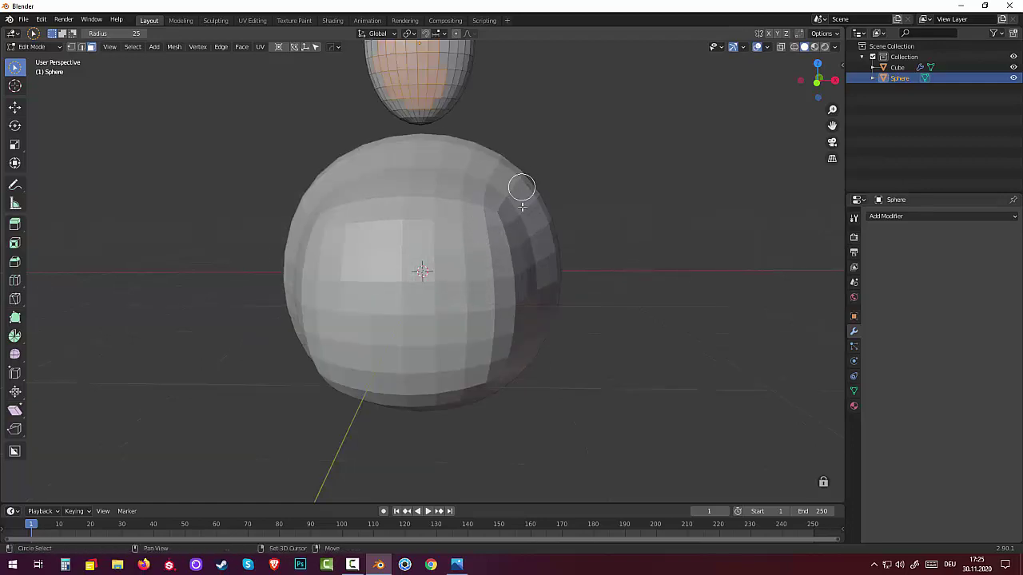
pyautogui.keyDown('shift'); pyautogui.moveTo(522, 206); pyautogui.dragTo(517, 313, button='middle'); pyautogui.keyUp('shift')
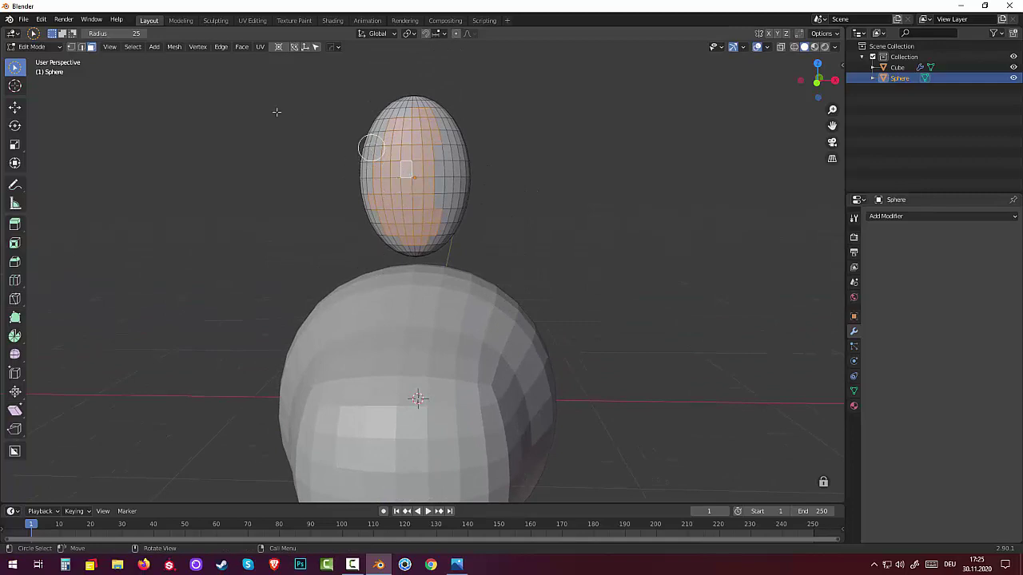
# Step: Reduce the circle radius to 14 and paint the remaining front faces into the selection
pyautogui.moveTo(92, 34); pyautogui.dragTo(76, 34)
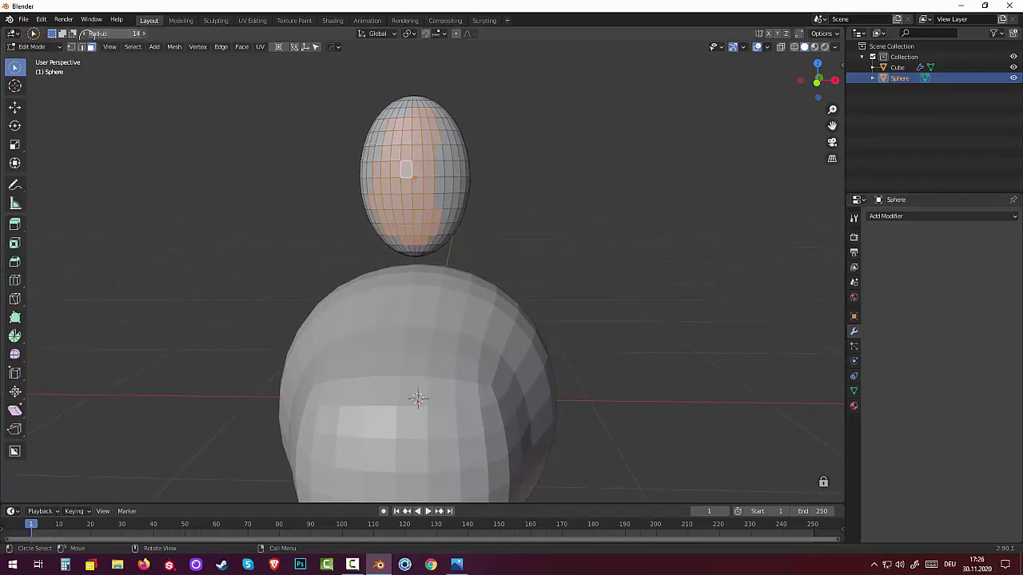
pyautogui.moveTo(402, 142); pyautogui.dragTo(409, 118)
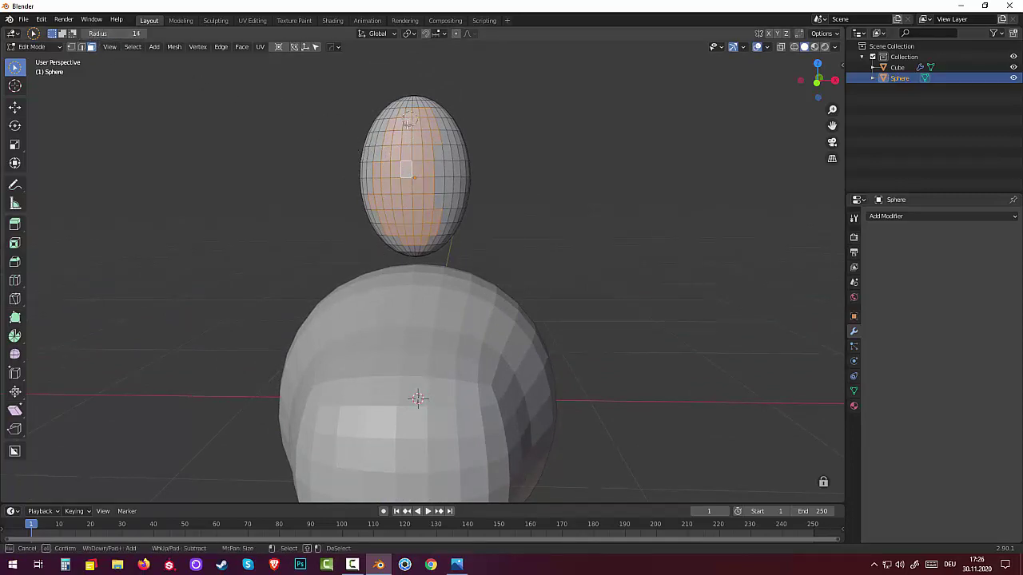
pyautogui.moveTo(407, 169); pyautogui.dragTo(436, 148)
pyautogui.moveTo(432, 163); pyautogui.dragTo(432, 224)
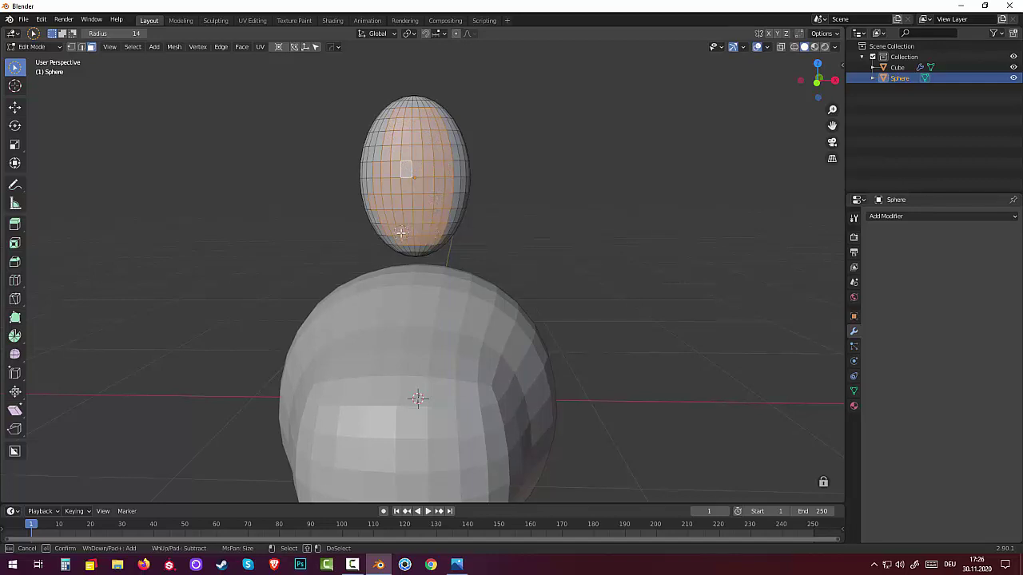
pyautogui.moveTo(397, 232)
pyautogui.mouseDown()
pyautogui.moveTo(376, 171)
pyautogui.moveTo(386, 161)
pyautogui.mouseUp()
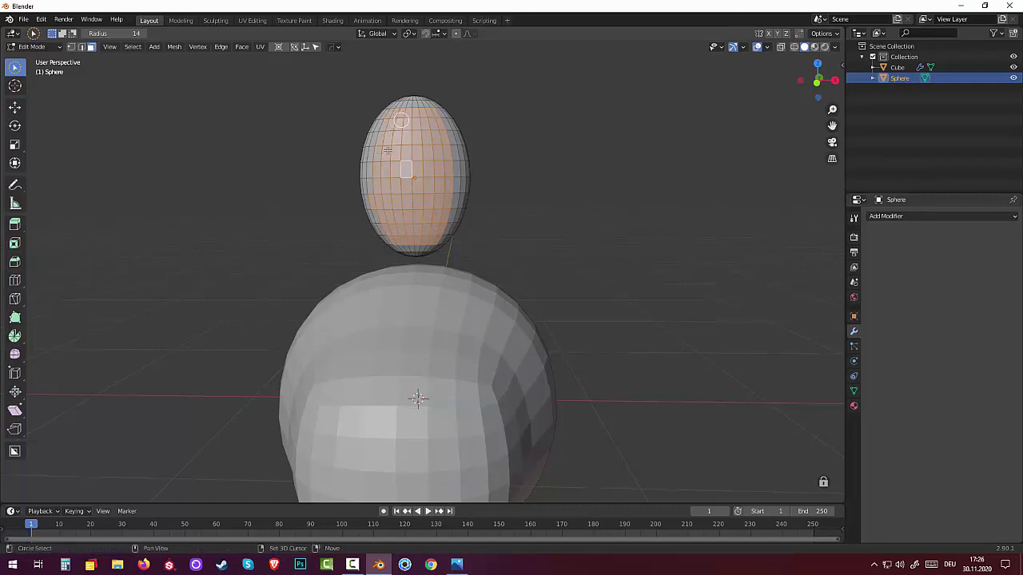
pyautogui.press('Escape')
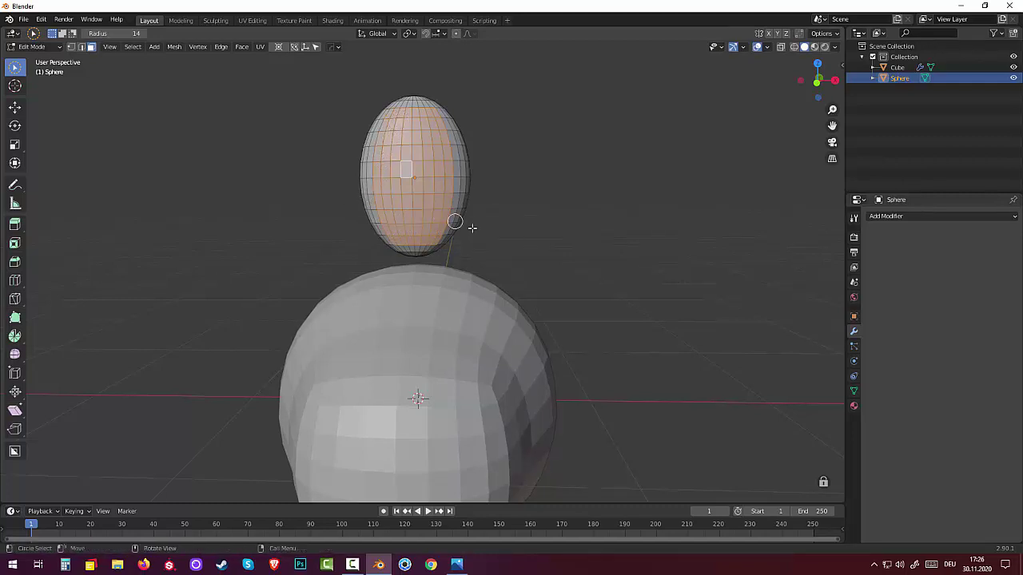
pyautogui.moveTo(484, 240); pyautogui.dragTo(434, 258, button='middle')
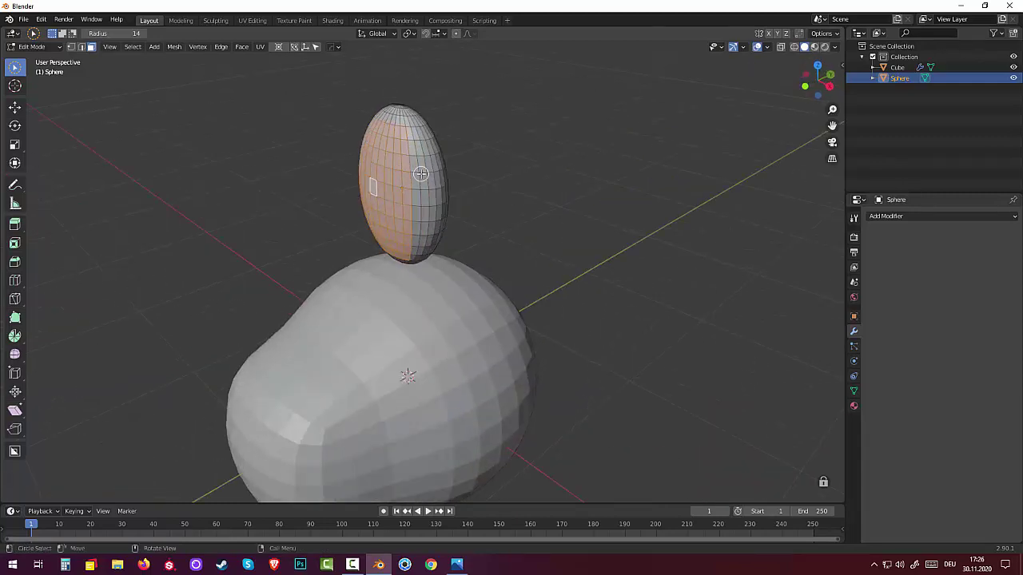
pyautogui.moveTo(530, 215); pyautogui.dragTo(509, 221, button='middle')
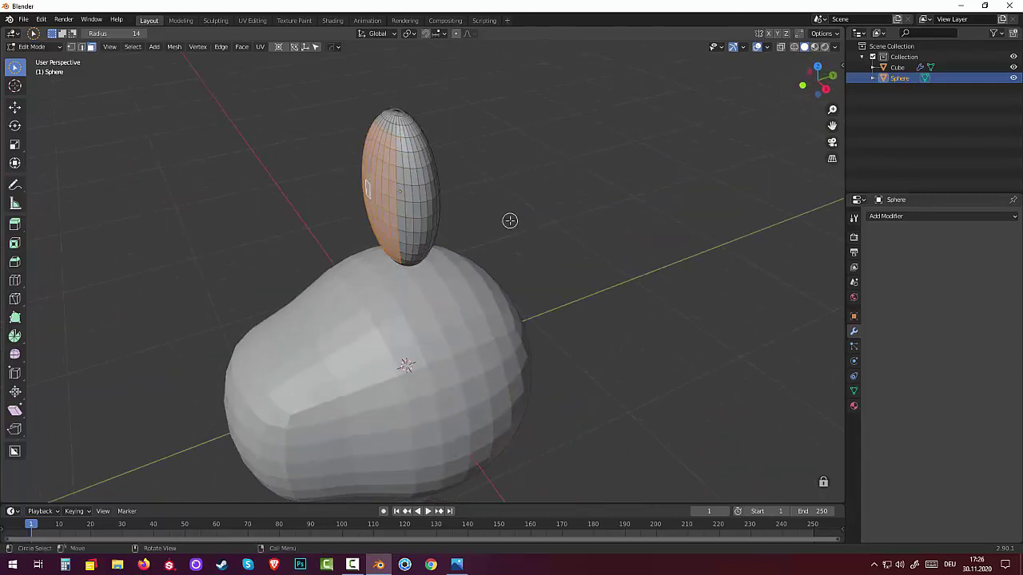
# Step: Turn on proportional editing and try a soft falloff move of the faces, then cancel it
pyautogui.click(457, 35)
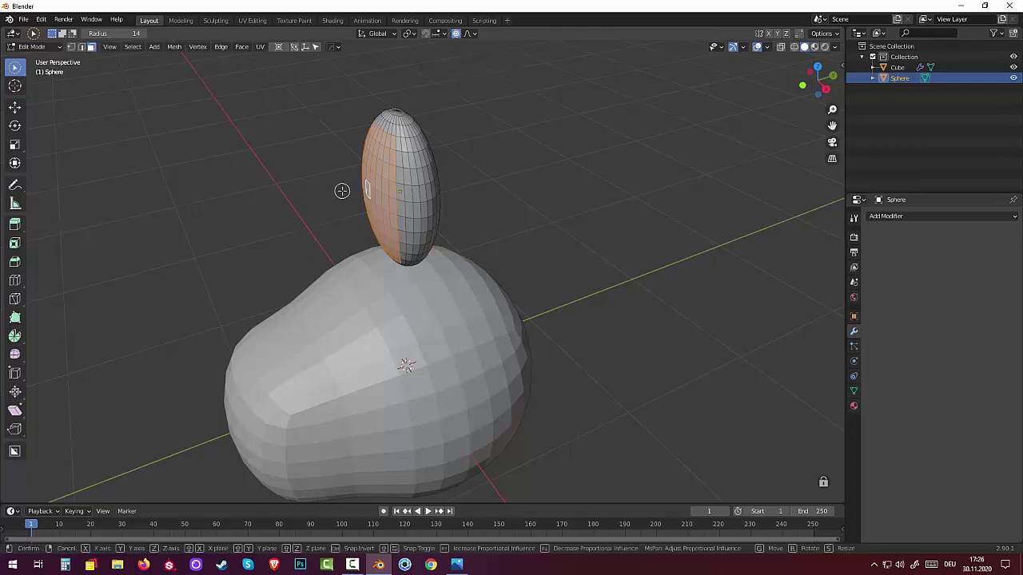
pyautogui.press('g')
pyautogui.scroll(4, 342, 191)
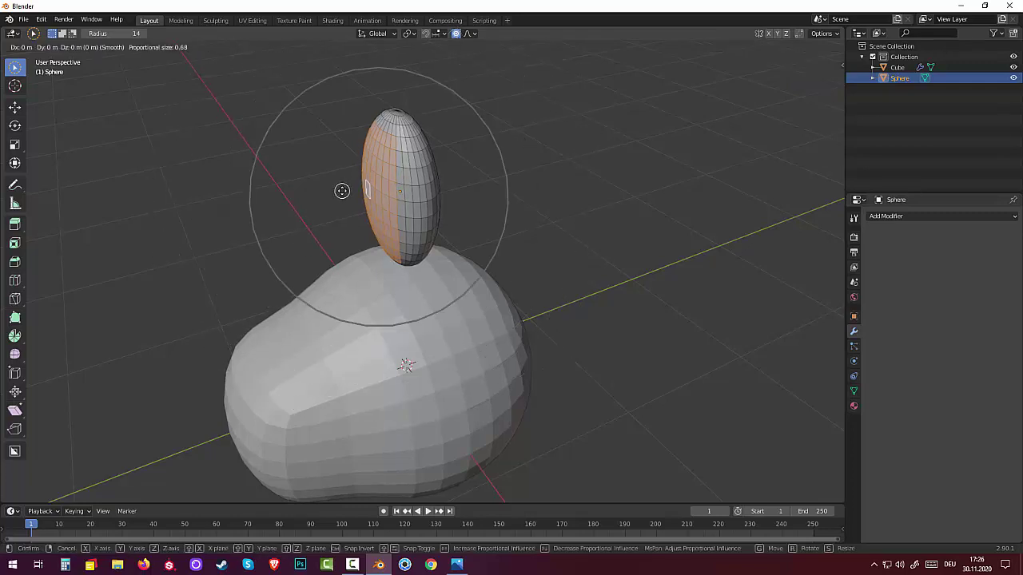
pyautogui.scroll(7, 342, 191)
pyautogui.scroll(1, 341, 192)
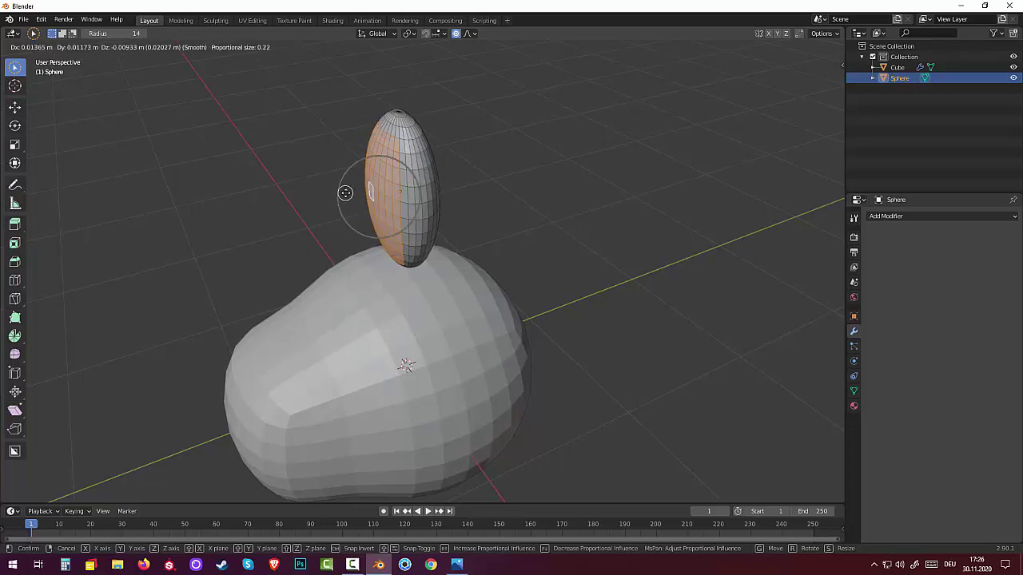
pyautogui.scroll(8, 346, 193)
pyautogui.scroll(4, 348, 193)
pyautogui.scroll(3, 350, 193)
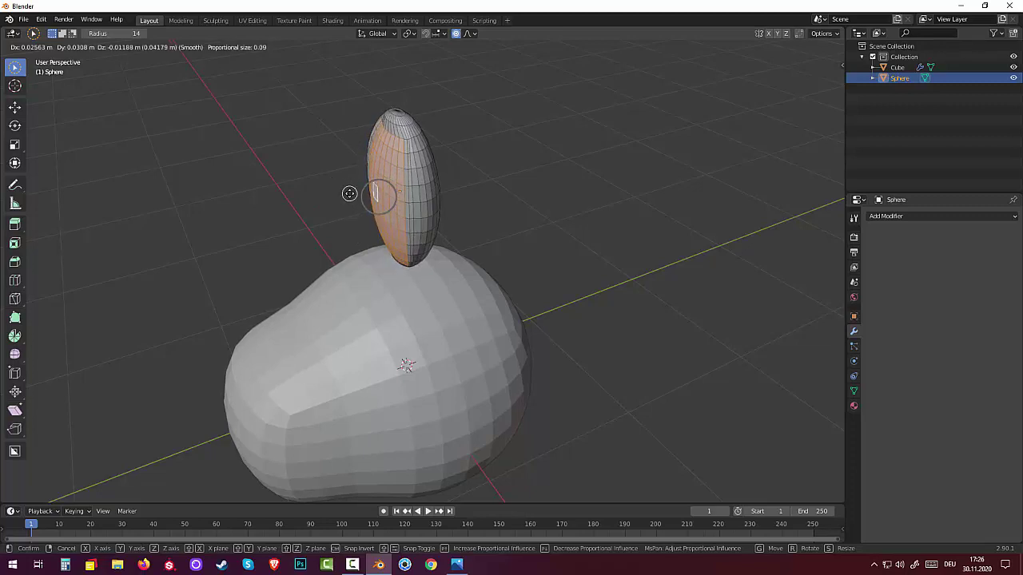
pyautogui.scroll(4, 354, 192)
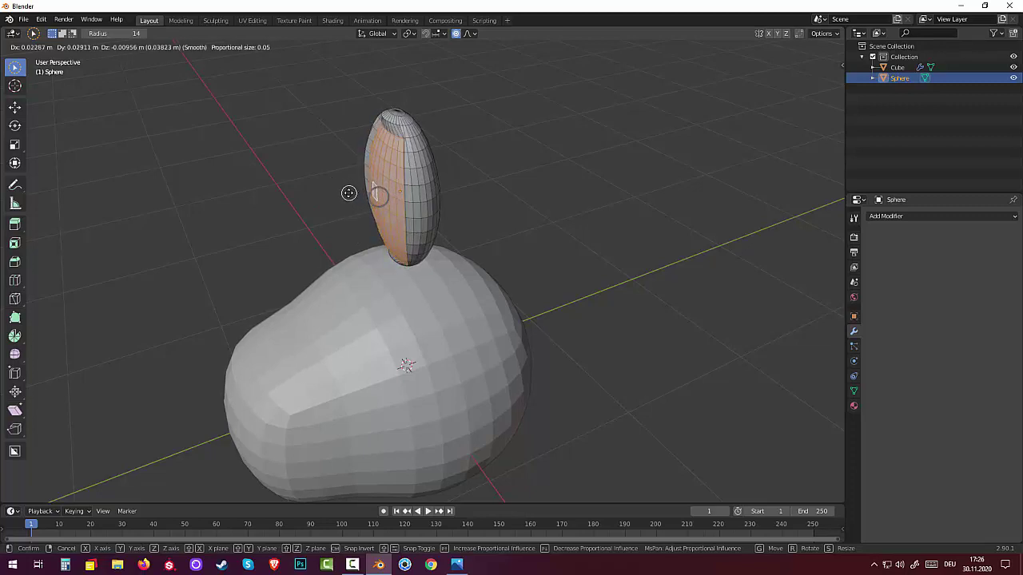
pyautogui.rightClick(351, 192)
pyautogui.moveTo(599, 256)
pyautogui.mouseDown(button='middle')
pyautogui.moveTo(692, 251)
pyautogui.moveTo(666, 245)
pyautogui.moveTo(671, 236)
pyautogui.mouseUp(button='middle')
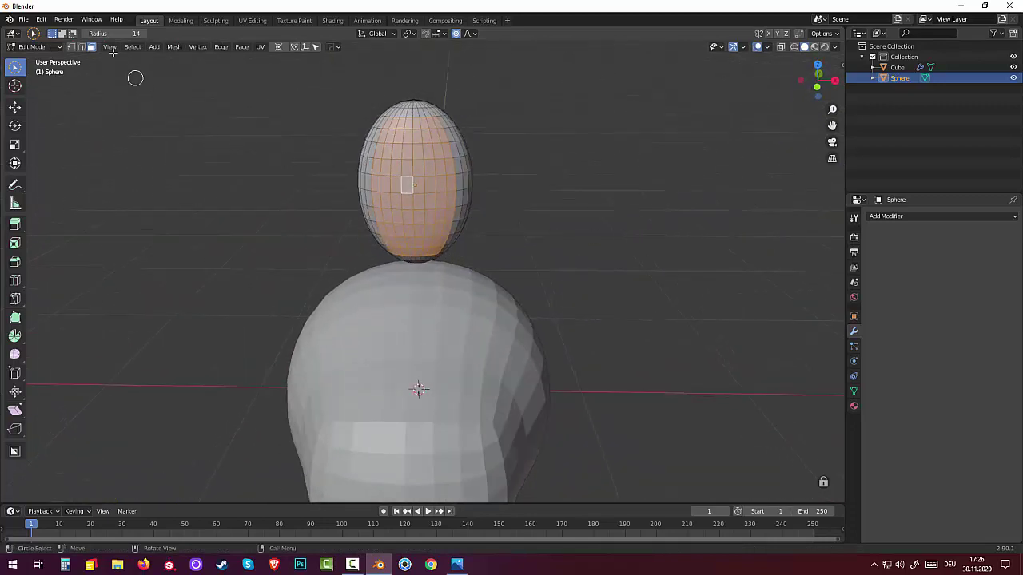
# Step: In vertex select mode, push a smooth proportional dent into the head along Y
pyautogui.click(71, 47)
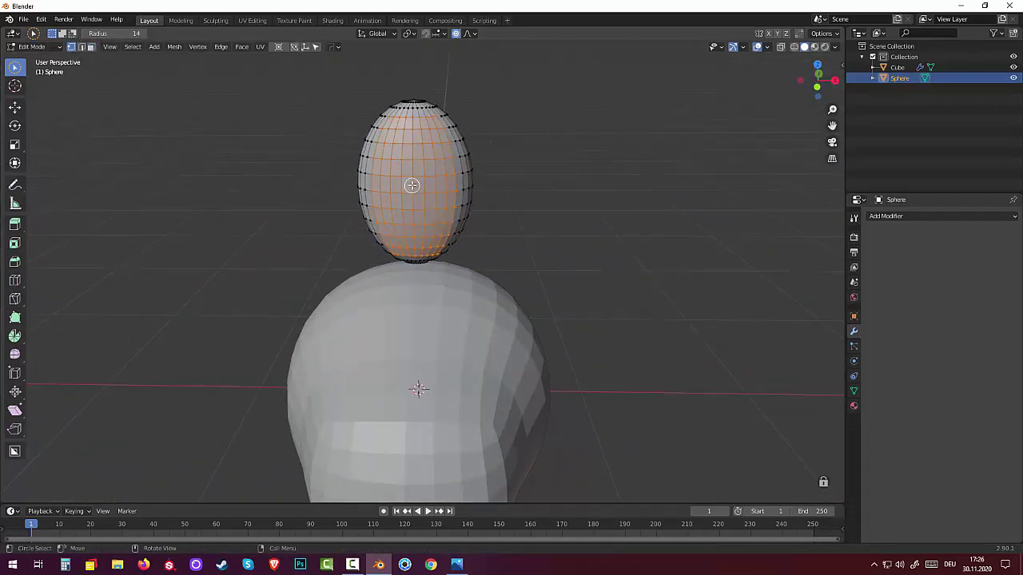
pyautogui.hotkey('alt', 'a')
pyautogui.moveTo(415, 216); pyautogui.dragTo(371, 208, button='middle')
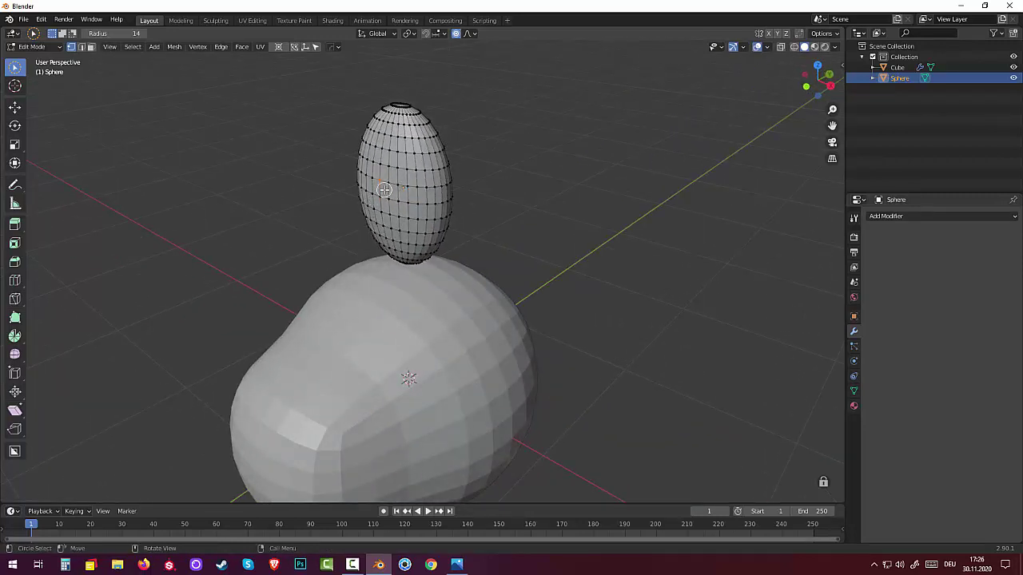
pyautogui.press('g')
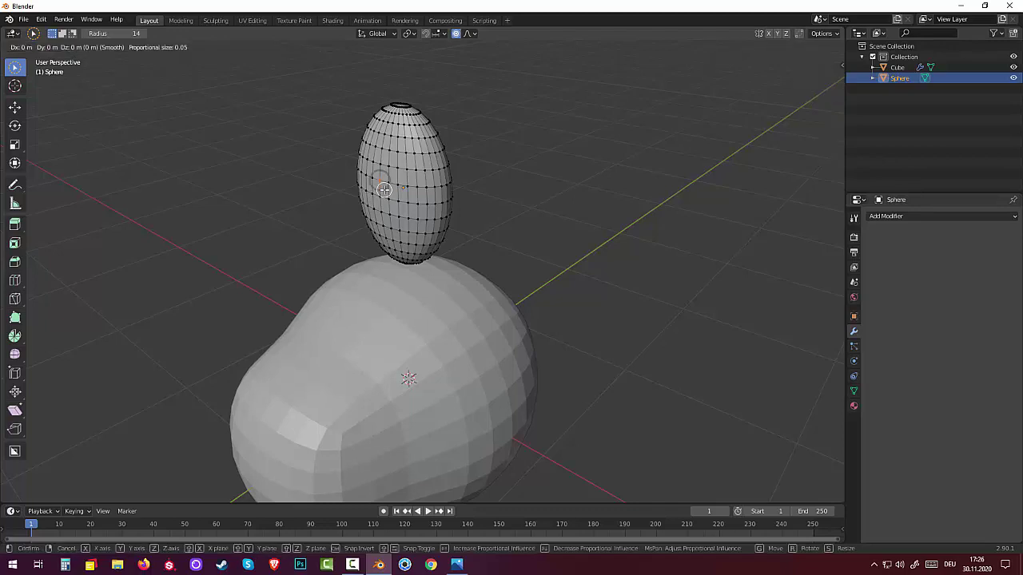
pyautogui.scroll(-4, 384, 190)
pyautogui.scroll(-4, 384, 192)
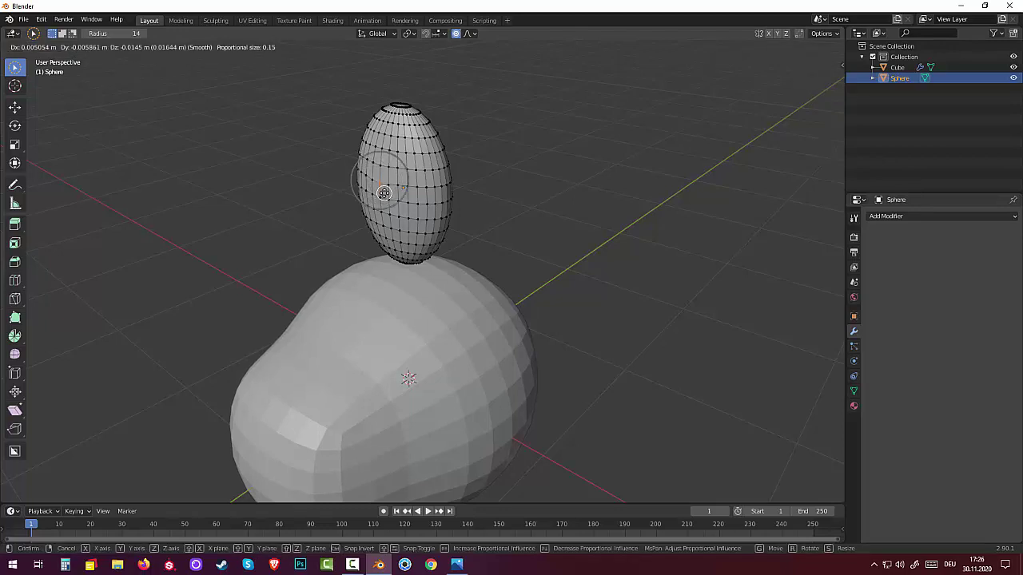
pyautogui.scroll(-2, 385, 193)
pyautogui.scroll(-3, 389, 194)
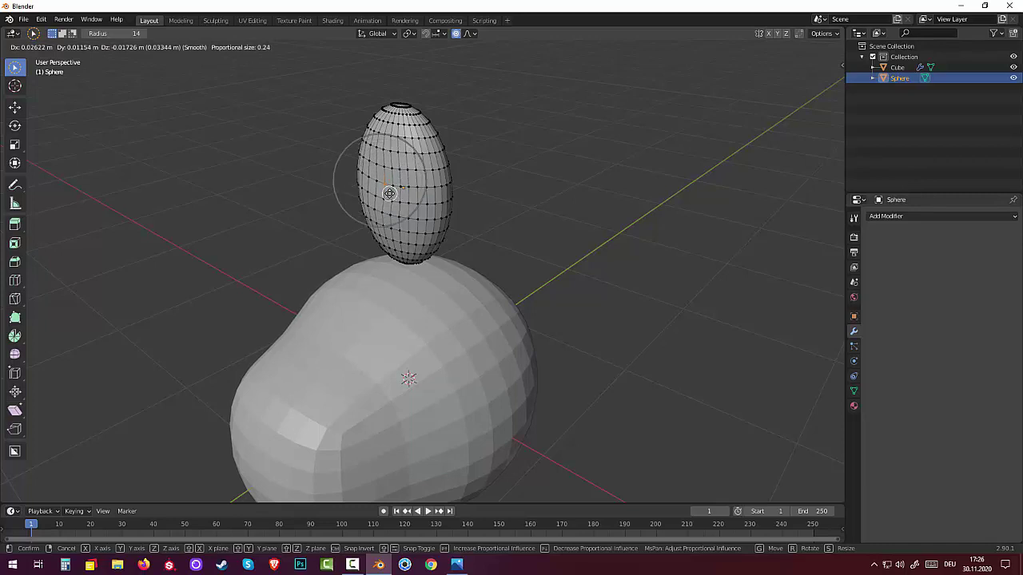
pyautogui.scroll(-2, 391, 192)
pyautogui.scroll(-1, 403, 191)
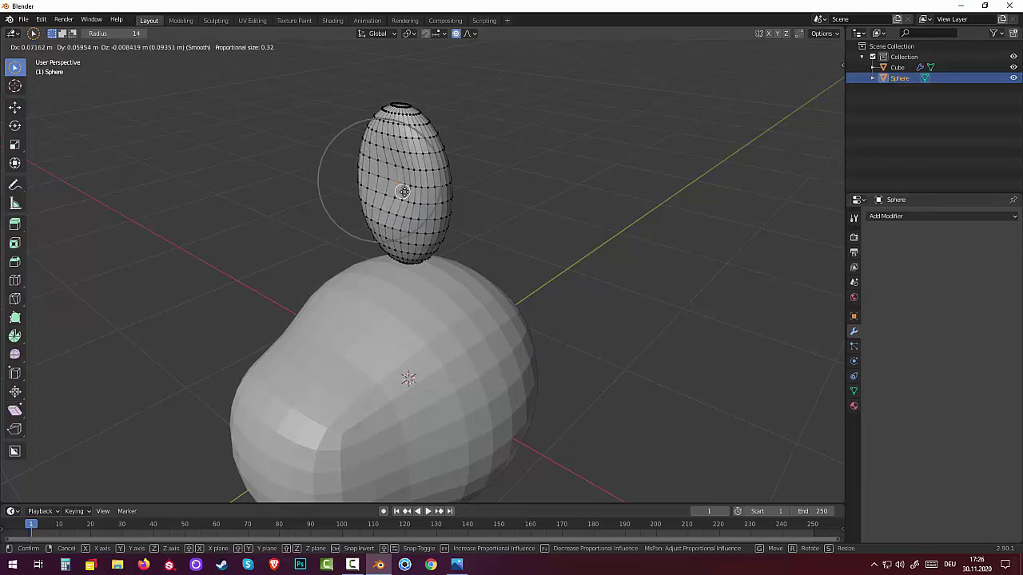
pyautogui.scroll(-2, 404, 193)
pyautogui.scroll(2, 407, 192)
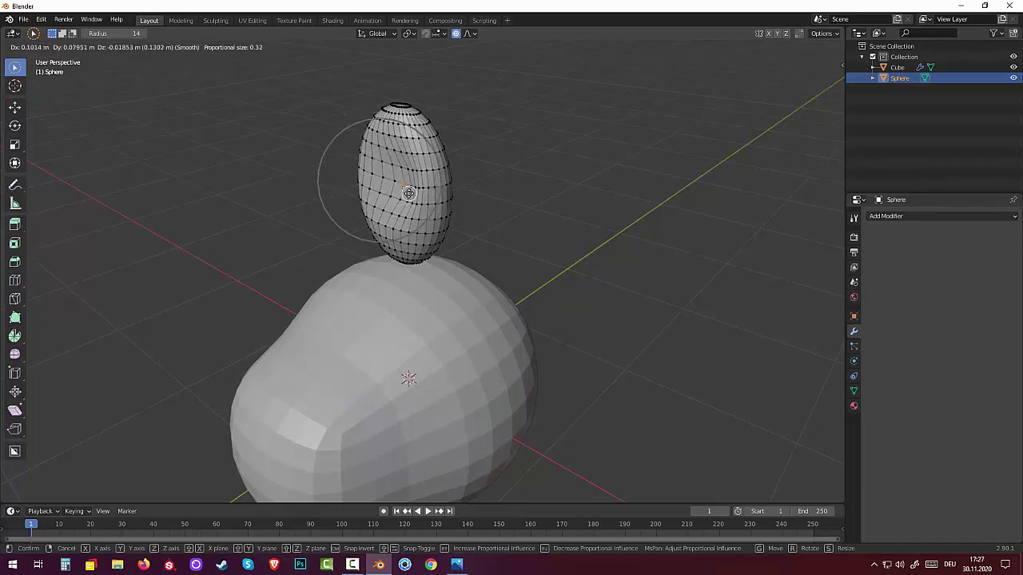
pyautogui.scroll(-1, 407, 193)
pyautogui.scroll(-1, 406, 192)
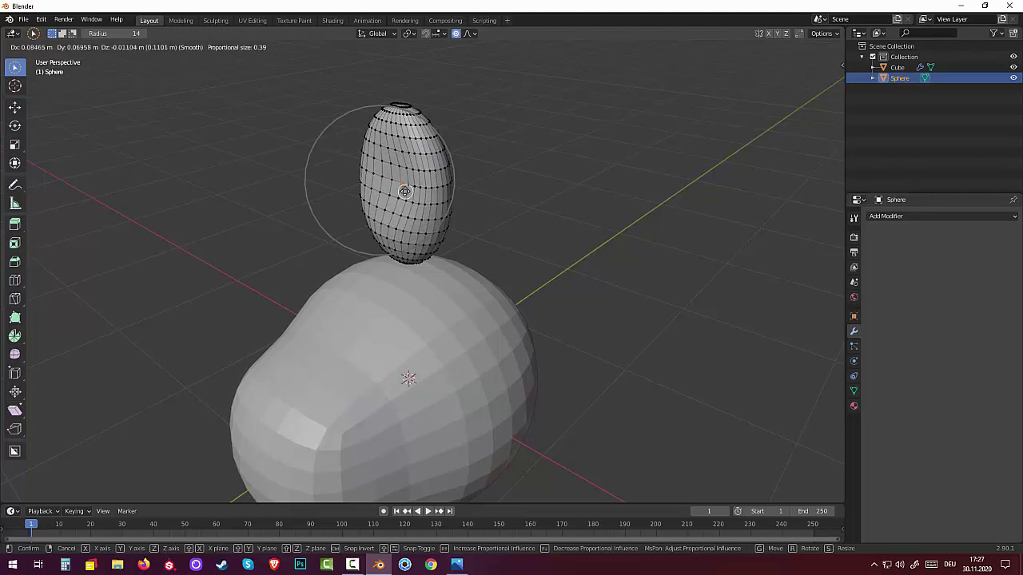
pyautogui.press('y')
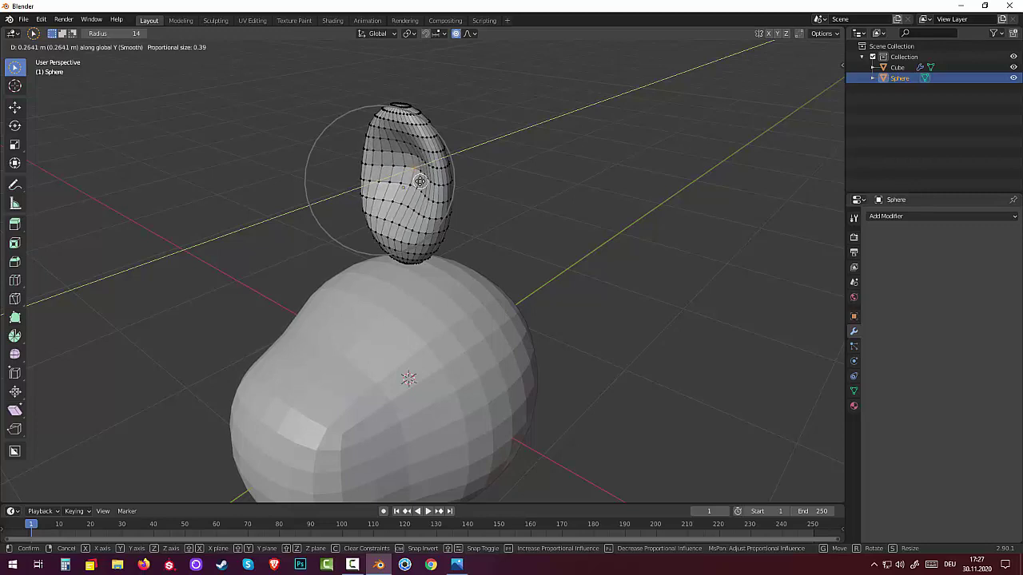
pyautogui.click(419, 183)
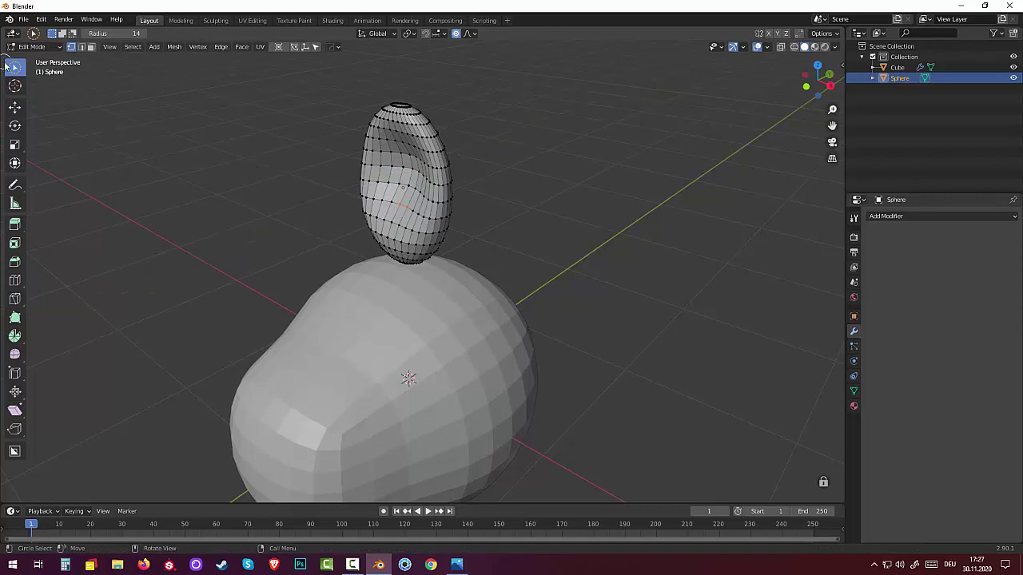
# Step: Nudge the head's hollow with the Tweak tool and a small proportional Y move (about 0.0098 m, size 0.24)
pyautogui.moveTo(15, 68); pyautogui.dragTo(48, 69)
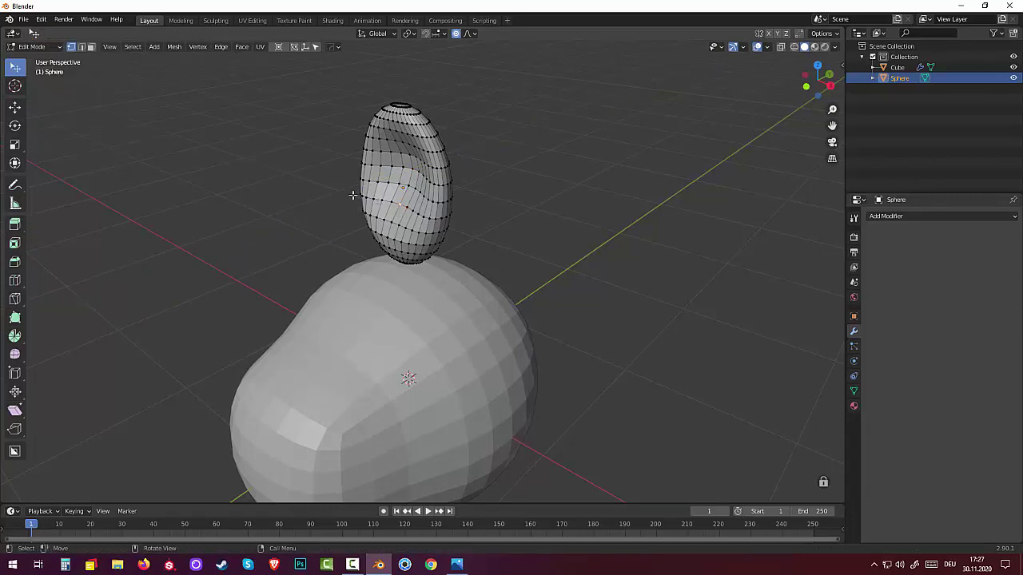
pyautogui.moveTo(352, 194); pyautogui.dragTo(359, 194)
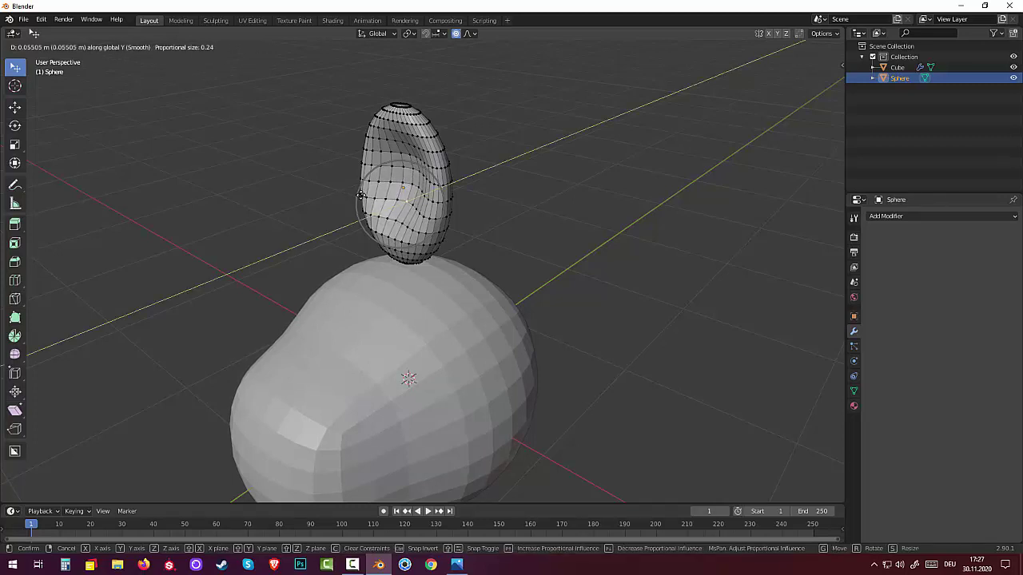
pyautogui.moveTo(360, 194); pyautogui.dragTo(357, 210)
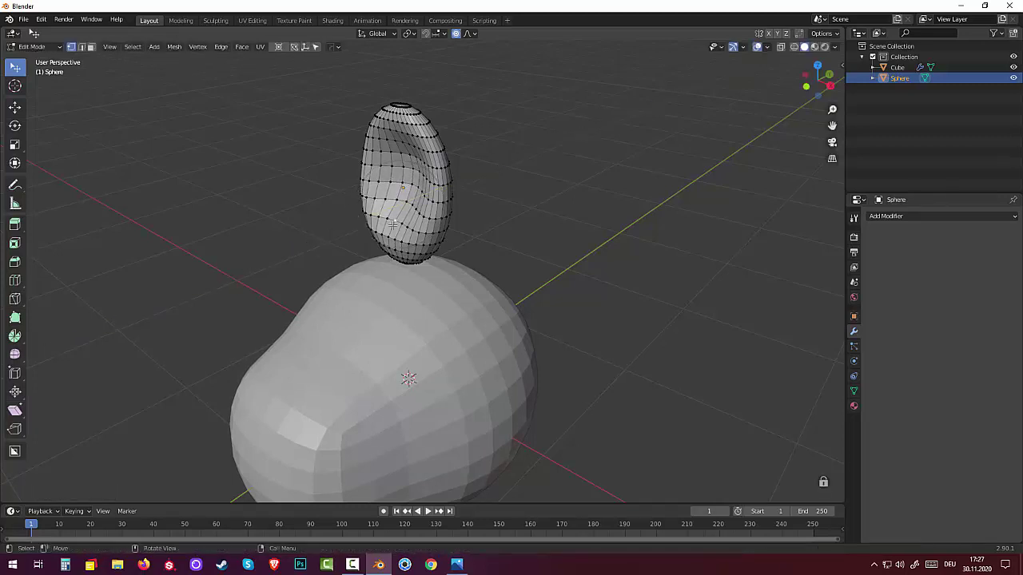
pyautogui.moveTo(391, 222)
pyautogui.mouseDown()
pyautogui.moveTo(408, 220)
pyautogui.moveTo(406, 196)
pyautogui.mouseUp()
pyautogui.press('y')
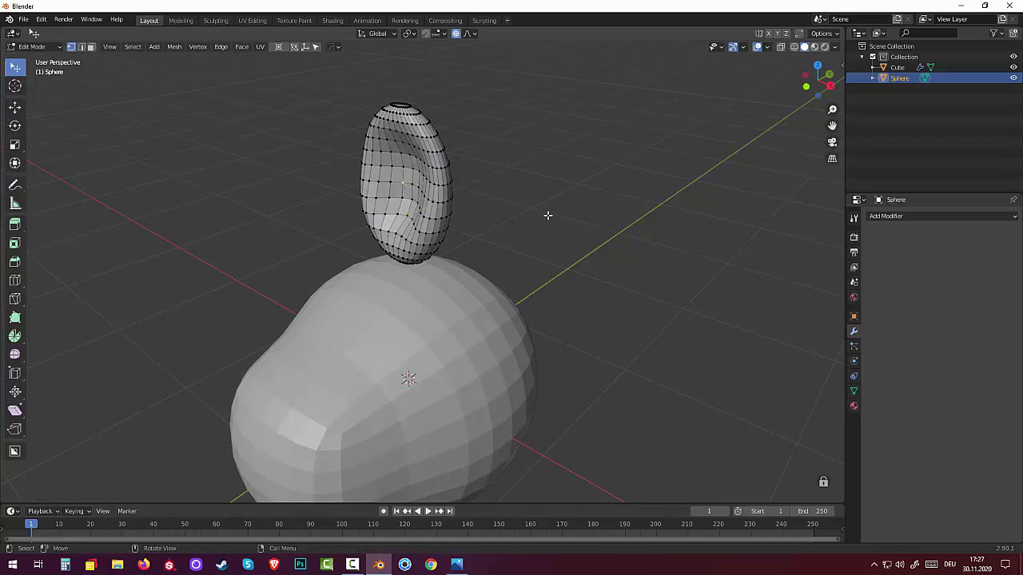
pyautogui.moveTo(548, 217)
pyautogui.mouseDown(button='middle')
pyautogui.moveTo(606, 208)
pyautogui.moveTo(406, 255)
pyautogui.mouseUp(button='middle')
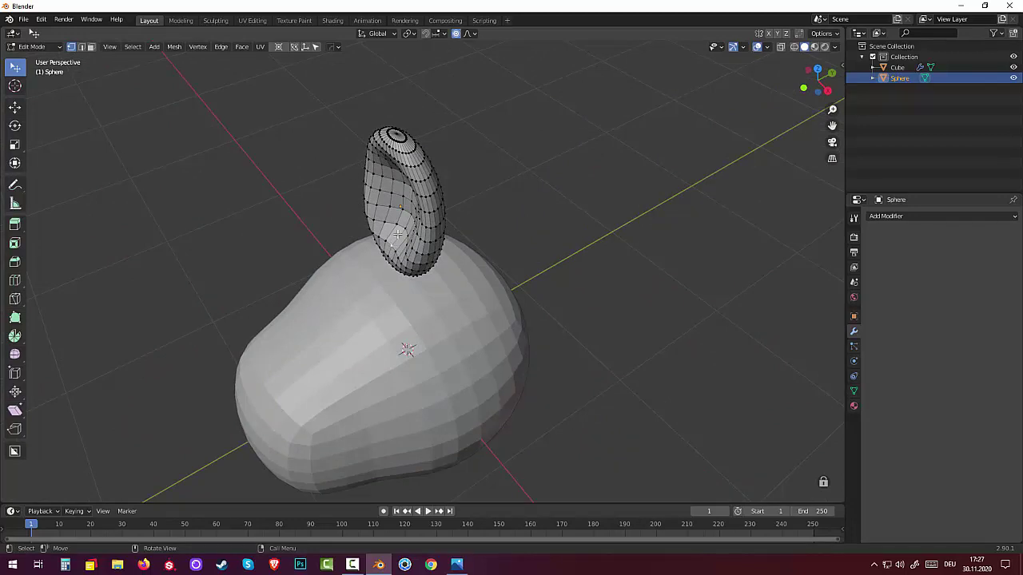
pyautogui.moveTo(398, 232); pyautogui.dragTo(398, 232)
pyautogui.press('y')
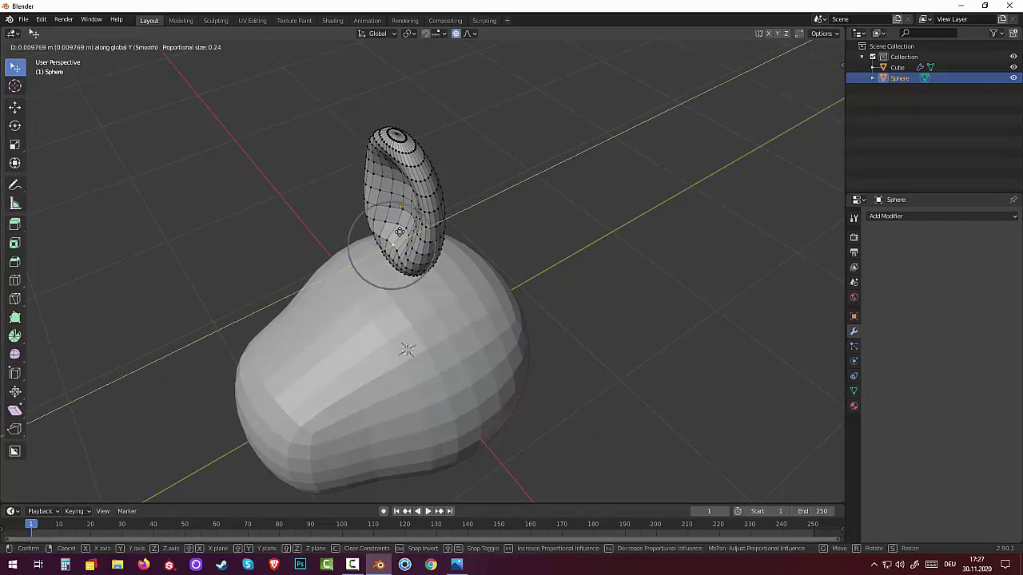
pyautogui.click(408, 232)
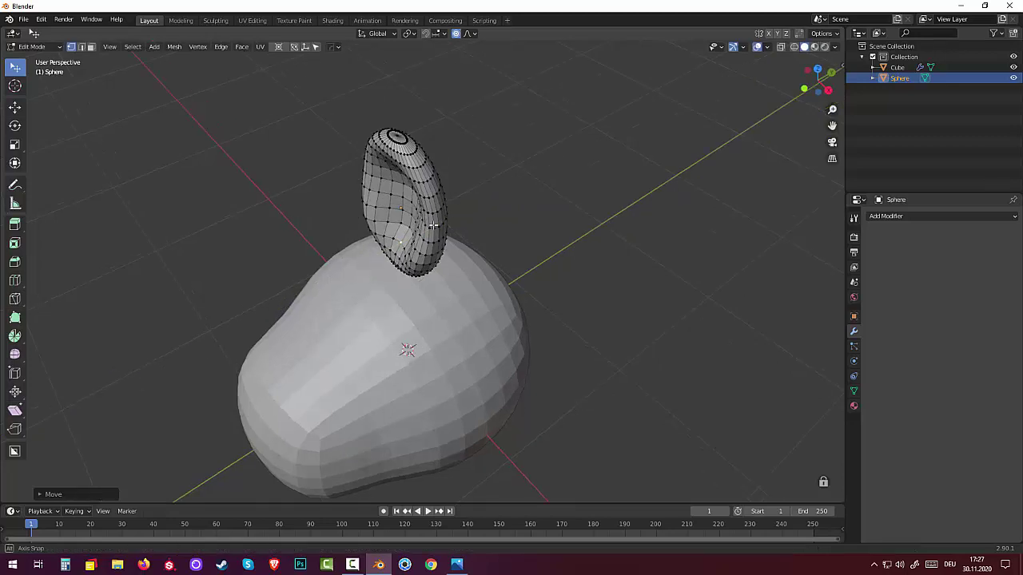
pyautogui.moveTo(408, 232)
pyautogui.mouseDown(button='middle')
pyautogui.moveTo(514, 190)
pyautogui.moveTo(492, 195)
pyautogui.mouseUp(button='middle')
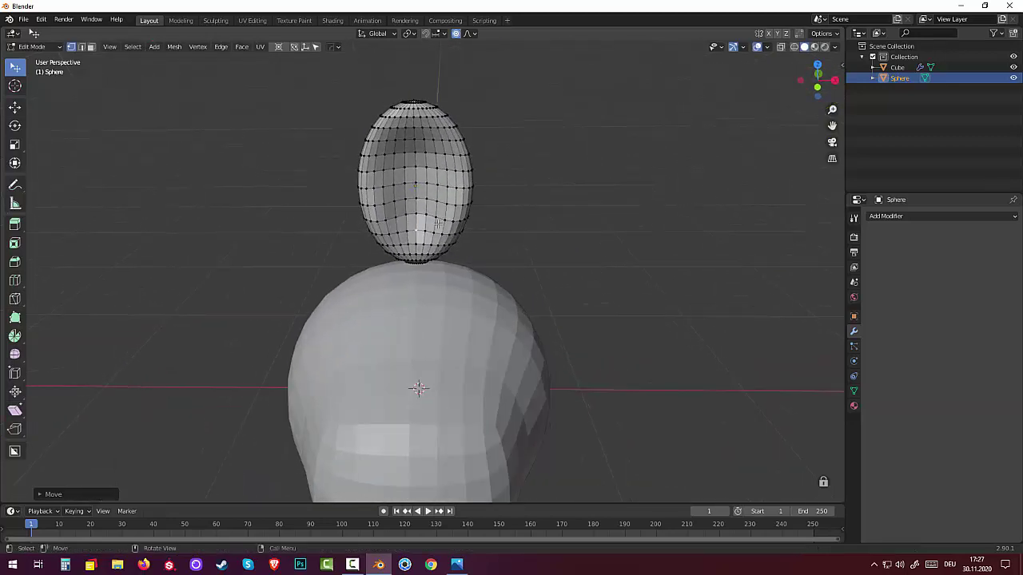
# Step: Push the selected head vertices along Y with a smaller proportional falloff
pyautogui.moveTo(438, 224)
pyautogui.mouseDown(button='middle')
pyautogui.moveTo(495, 196)
pyautogui.moveTo(504, 210)
pyautogui.moveTo(381, 230)
pyautogui.moveTo(460, 241)
pyautogui.moveTo(446, 245)
pyautogui.mouseUp(button='middle')
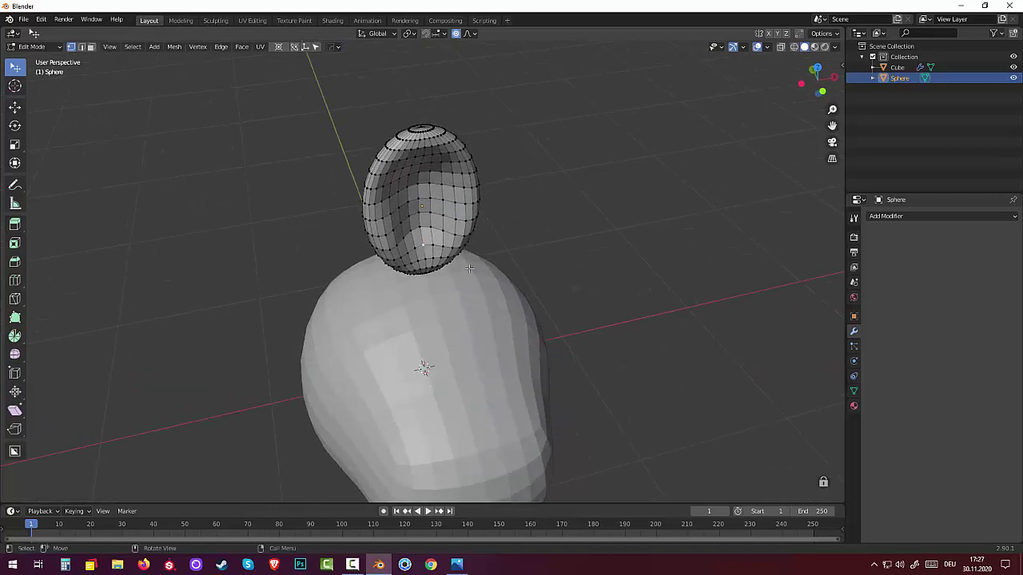
pyautogui.press('g')
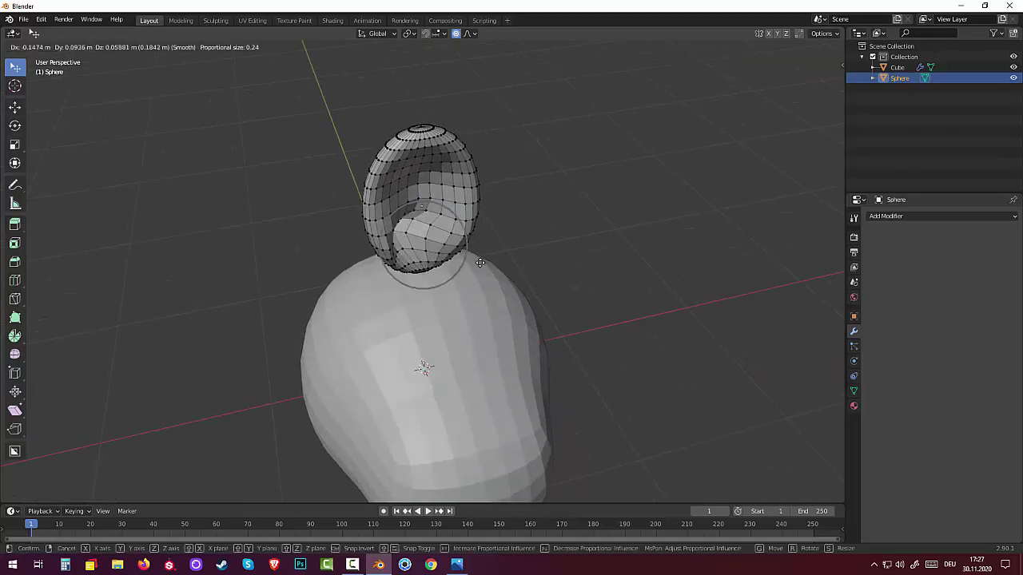
pyautogui.scroll(2, 499, 266)
pyautogui.press('y')
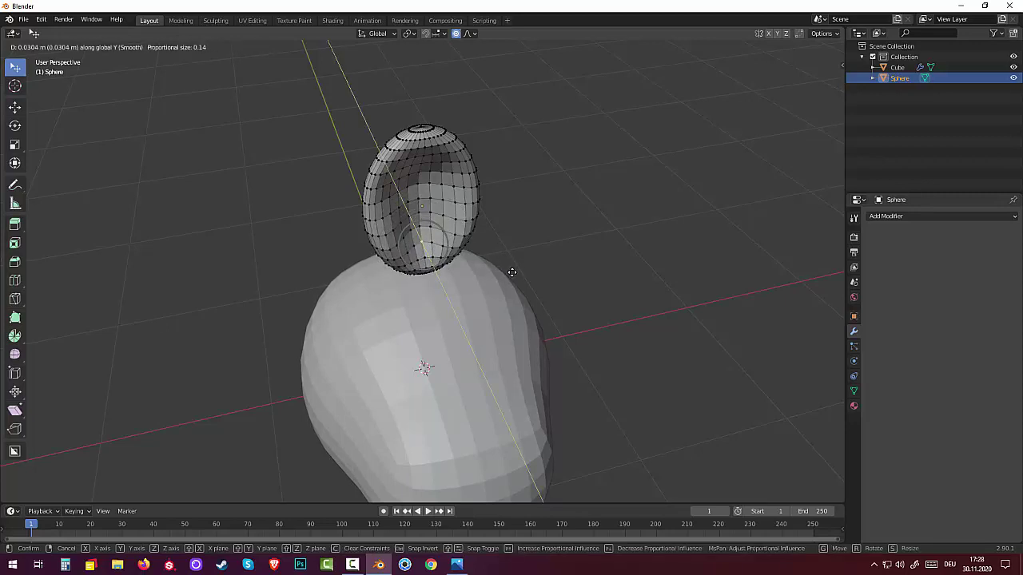
pyautogui.click(515, 263)
# Step: Zoom out to a lower front view and return to Object Mode
pyautogui.moveTo(523, 255)
pyautogui.mouseDown(button='middle')
pyautogui.moveTo(512, 165)
pyautogui.moveTo(536, 151)
pyautogui.moveTo(618, 176)
pyautogui.moveTo(610, 224)
pyautogui.moveTo(475, 244)
pyautogui.moveTo(503, 212)
pyautogui.mouseUp(button='middle')
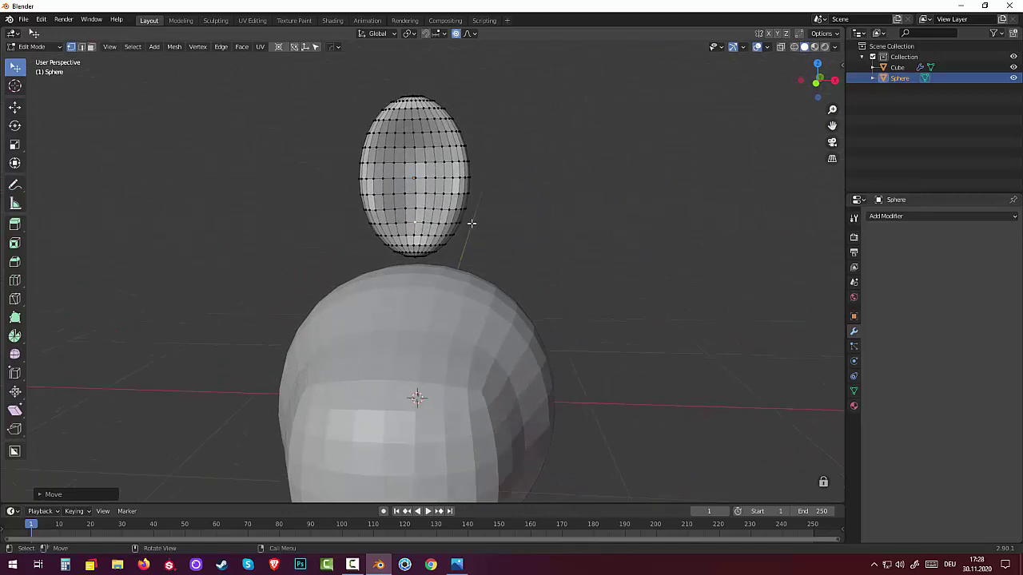
pyautogui.scroll(-2, 470, 226)
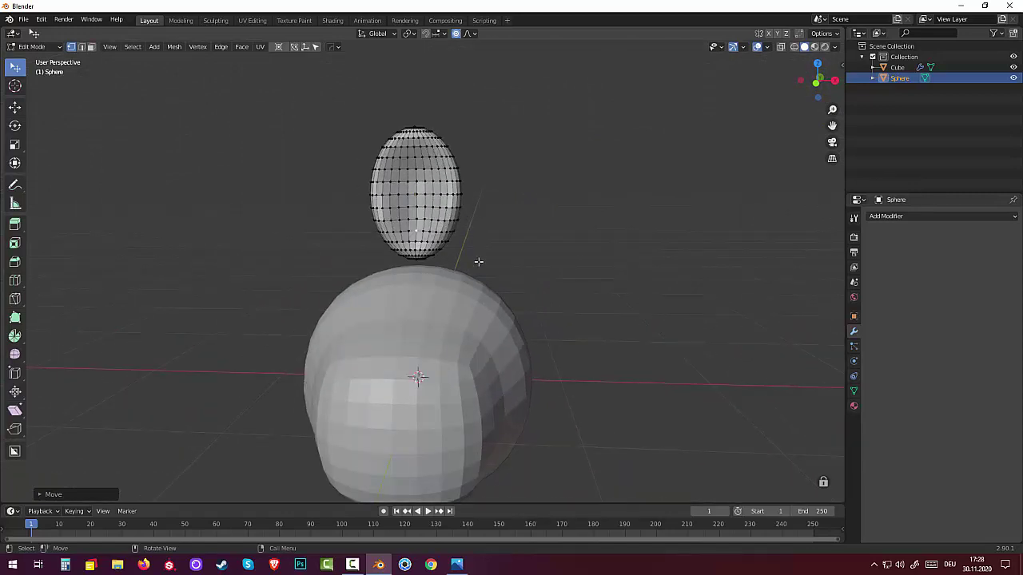
pyautogui.scroll(-2, 478, 262)
pyautogui.scroll(-1, 480, 259)
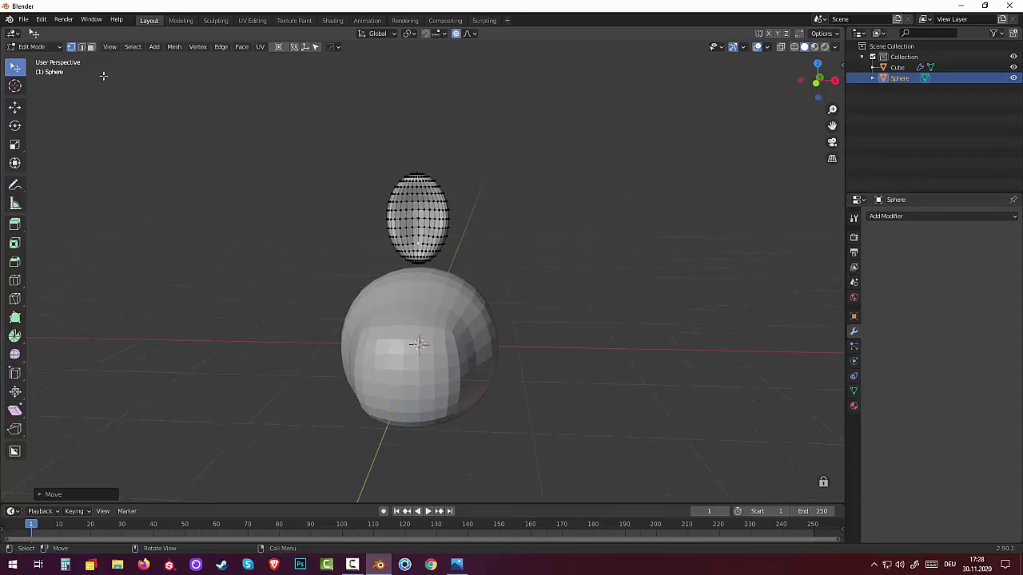
pyautogui.click(64, 47)
pyautogui.click(36, 57)
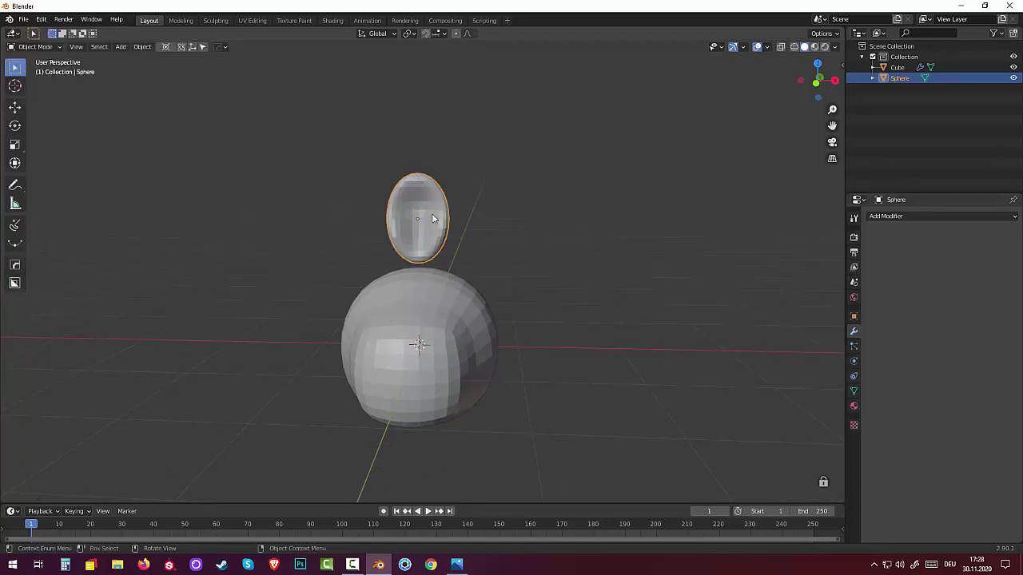
# Step: Raise the head sphere higher in the scene
pyautogui.press('g')
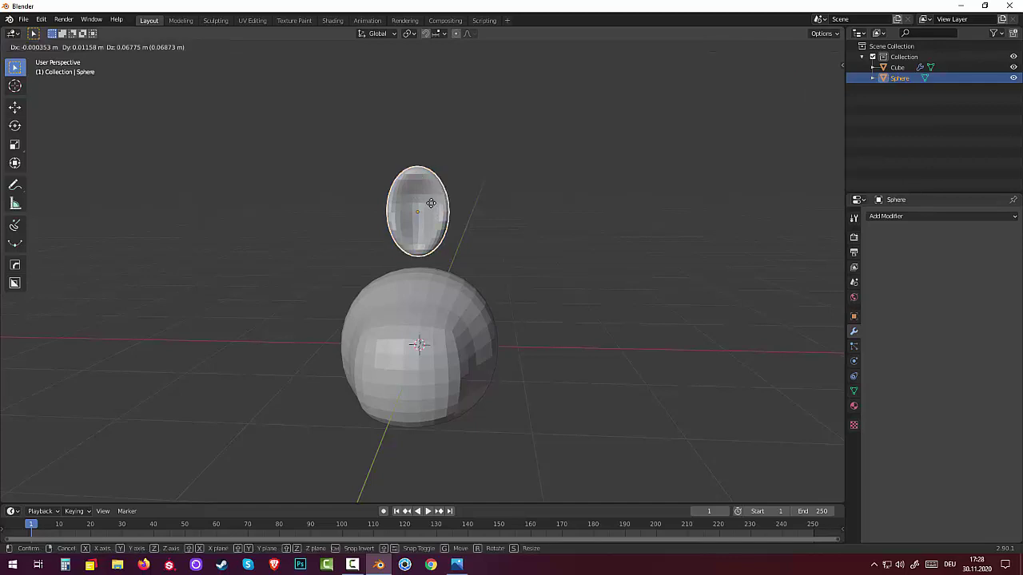
pyautogui.click(429, 162)
pyautogui.scroll(1, 436, 194)
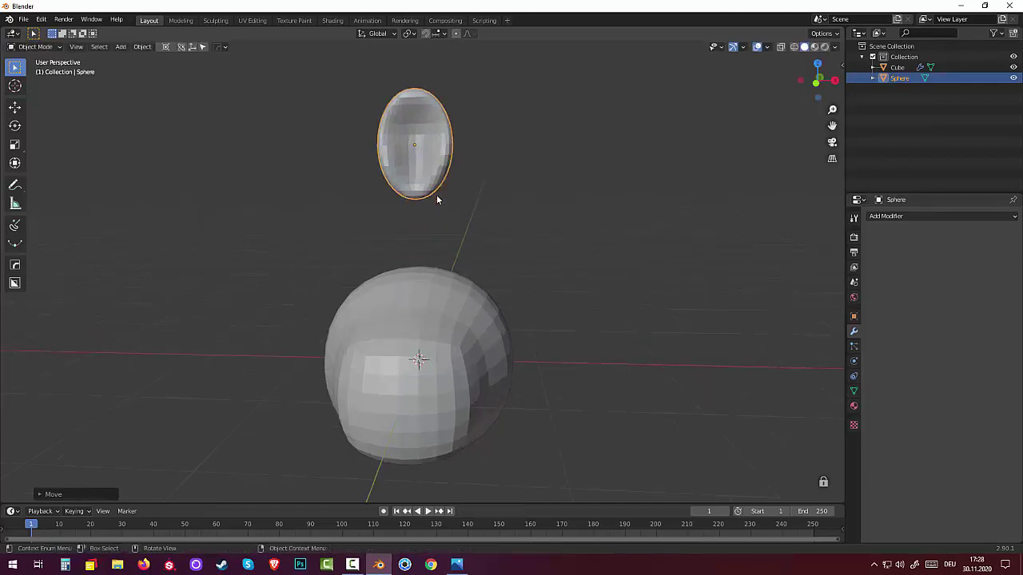
pyautogui.scroll(2, 434, 198)
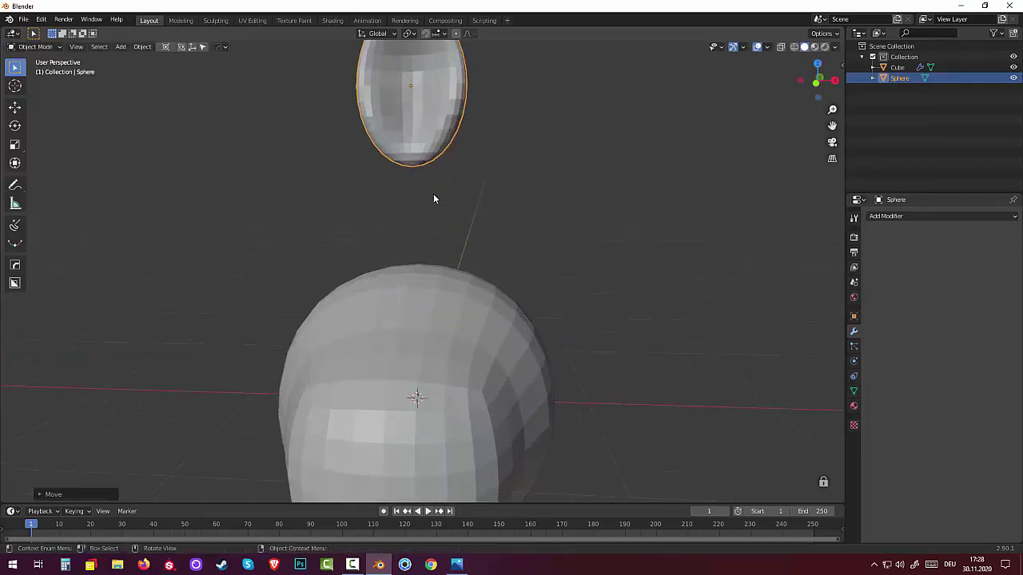
# Step: Enter Edit Mode with X-ray on; undo a first trial pull of the bottom
pyautogui.click(35, 46)
pyautogui.click(35, 70)
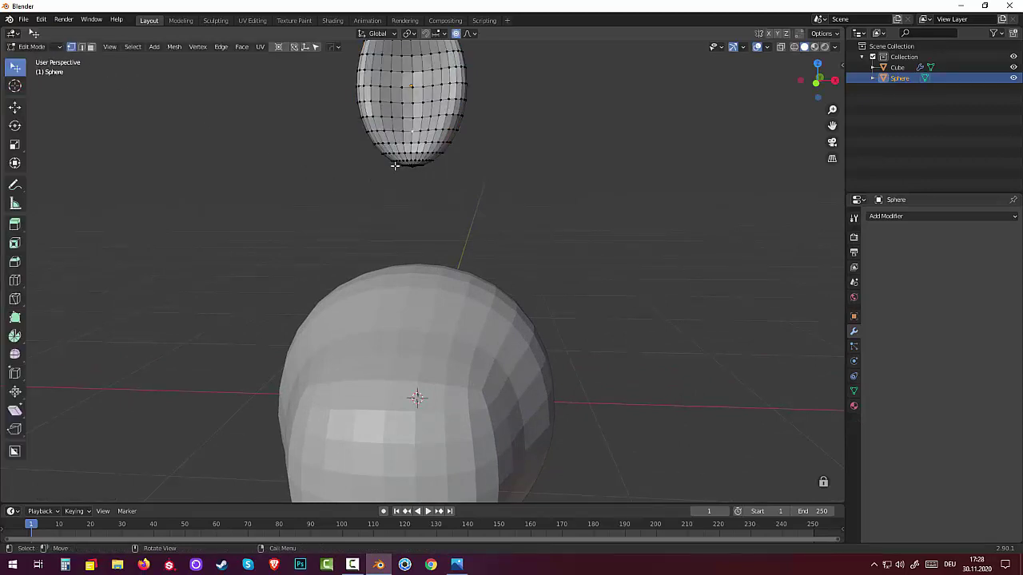
pyautogui.click(782, 48)
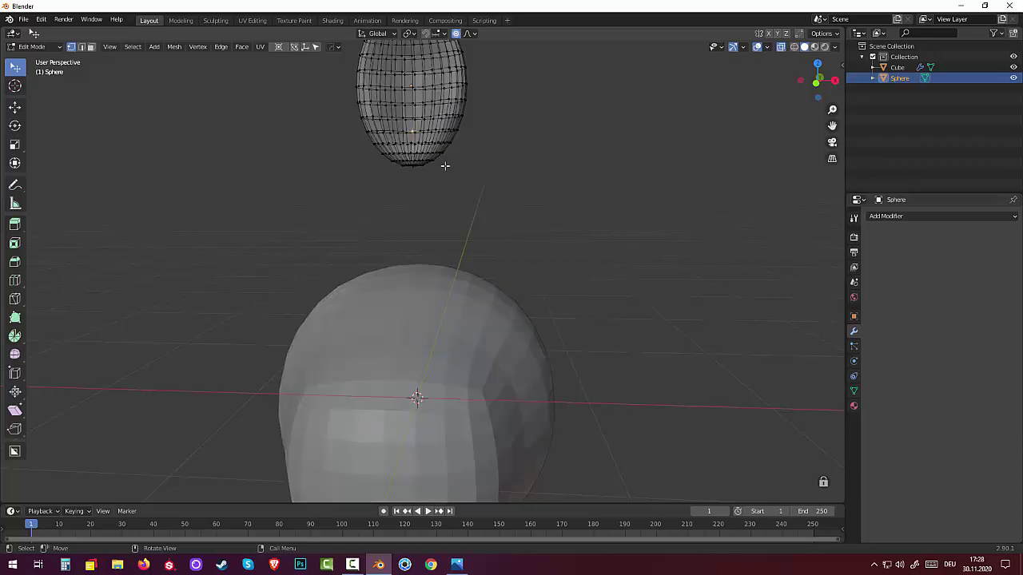
pyautogui.press('g')
pyautogui.click(408, 174)
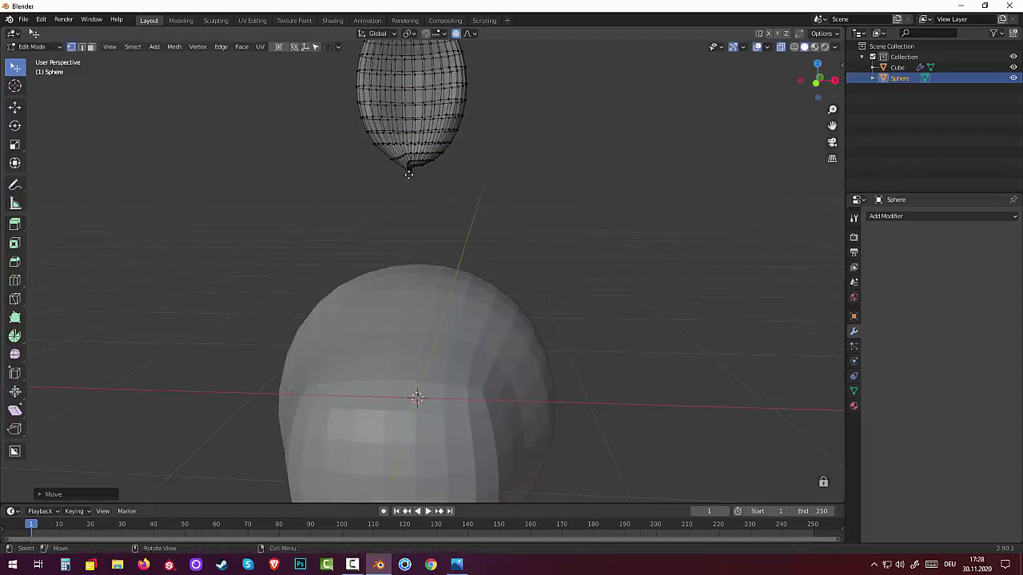
pyautogui.press('ctrl')
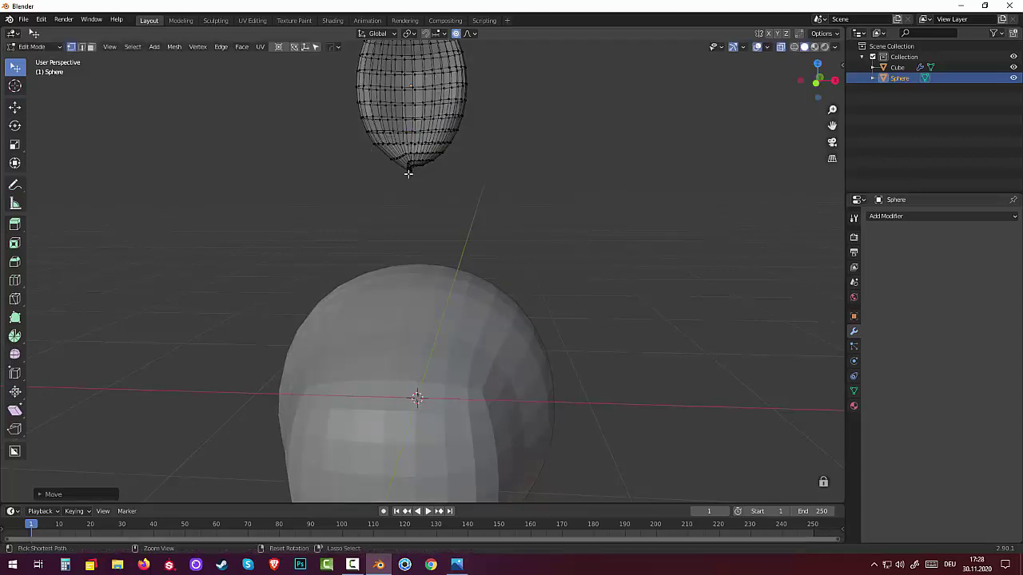
pyautogui.hotkey('ctrl', 'z')
# Step: Box-select the bottom vertices and pull them down along Z with proportional falloff into a pointed tip
pyautogui.press('b')
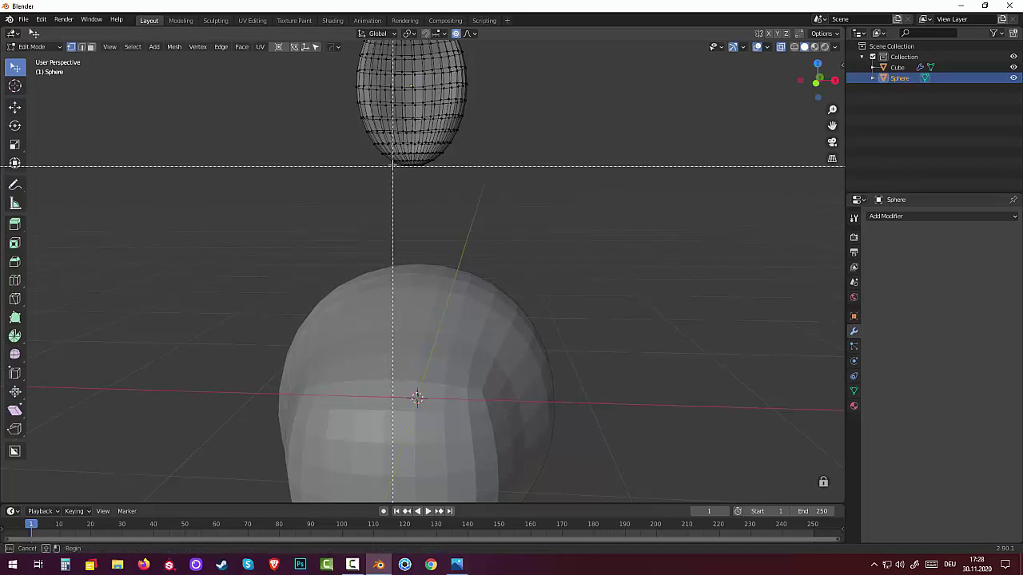
pyautogui.moveTo(392, 164); pyautogui.dragTo(448, 196)
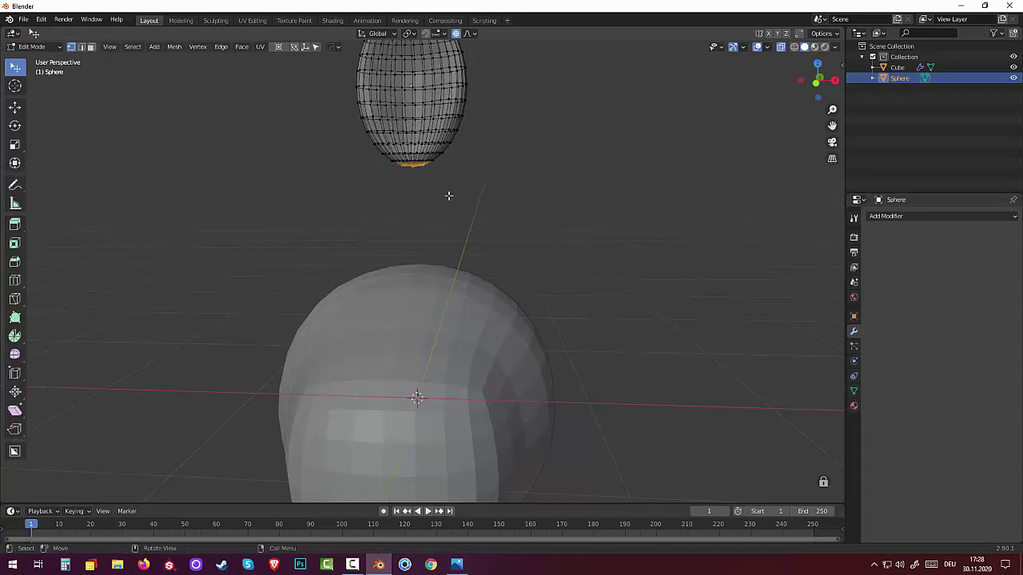
pyautogui.press('g')
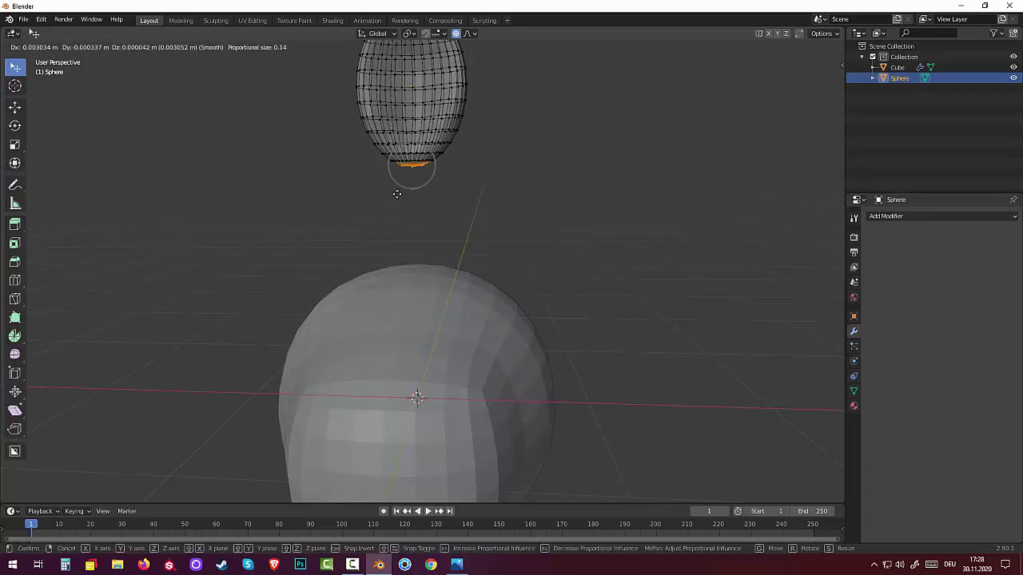
pyautogui.scroll(-3, 396, 198)
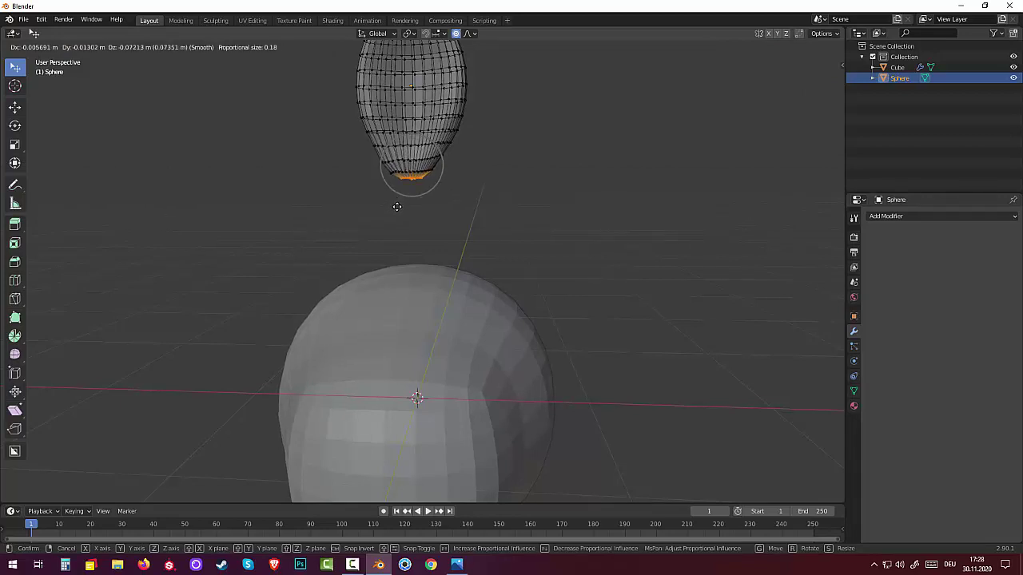
pyautogui.press('z')
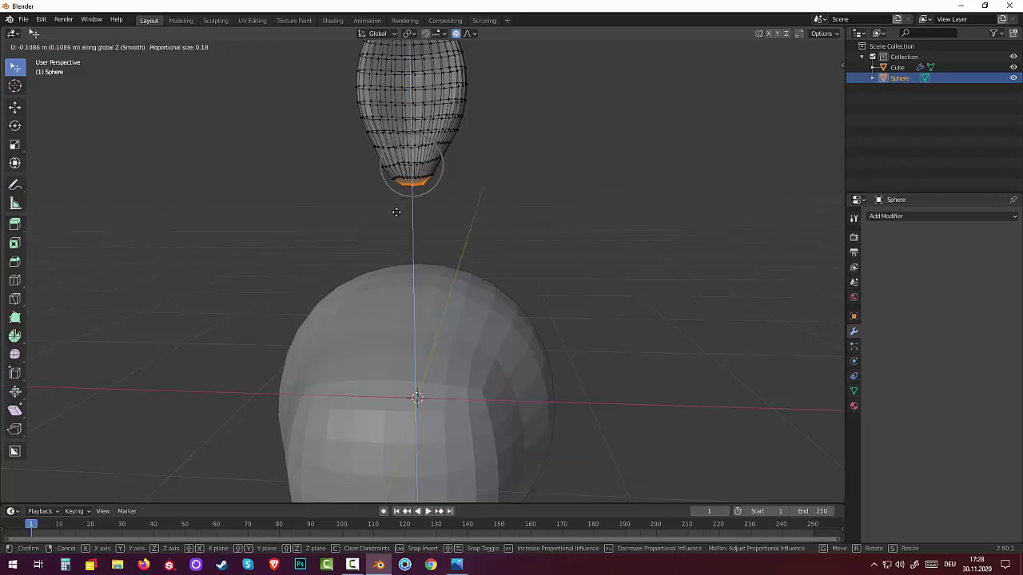
pyautogui.scroll(-1, 396, 212)
pyautogui.scroll(-1, 397, 211)
pyautogui.scroll(-1, 397, 211)
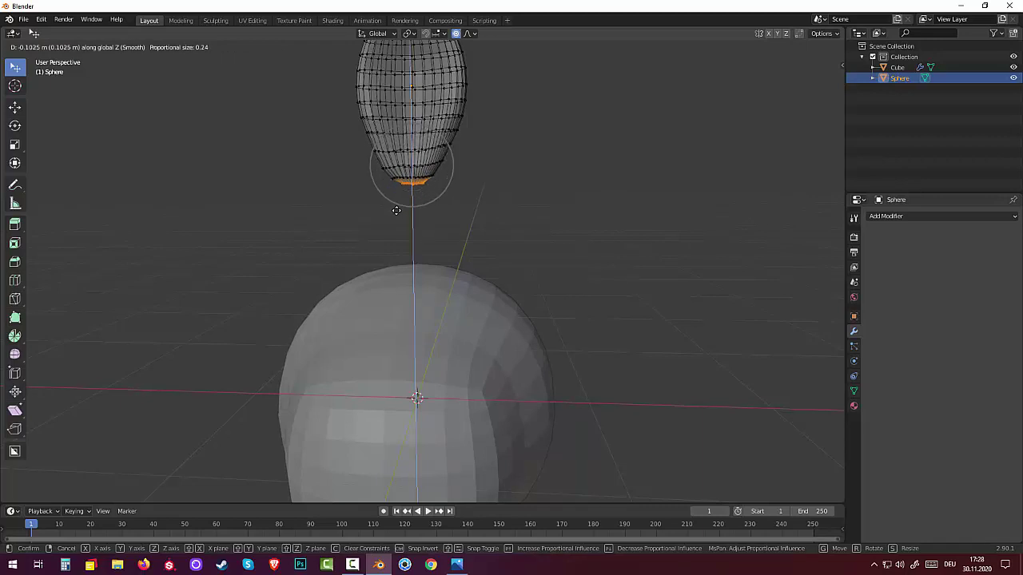
pyautogui.scroll(1, 396, 210)
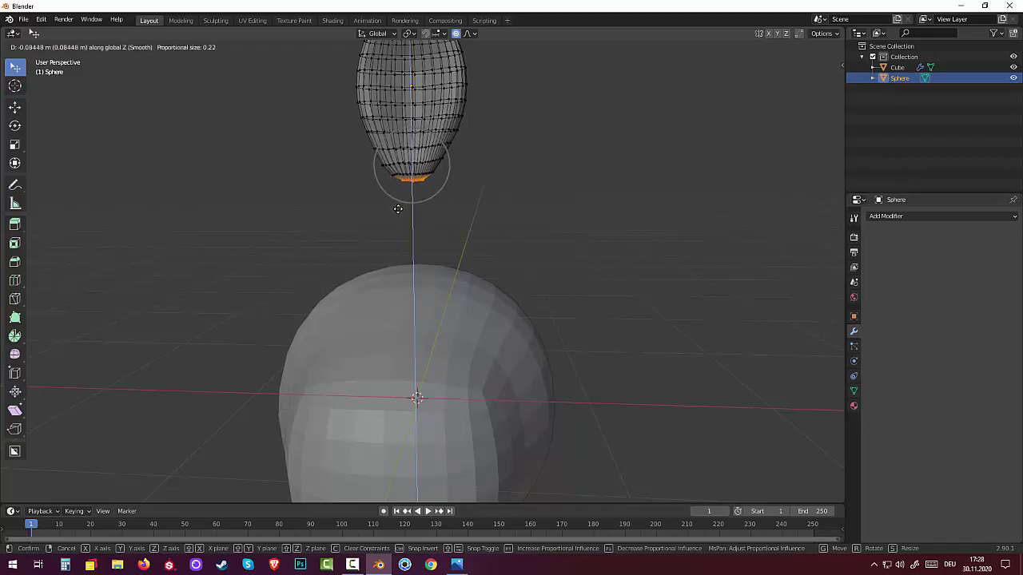
pyautogui.click(398, 208)
pyautogui.click(496, 212)
pyautogui.moveTo(498, 212)
pyautogui.mouseDown(button='middle')
pyautogui.moveTo(499, 254)
pyautogui.moveTo(527, 219)
pyautogui.moveTo(519, 223)
pyautogui.mouseUp(button='middle')
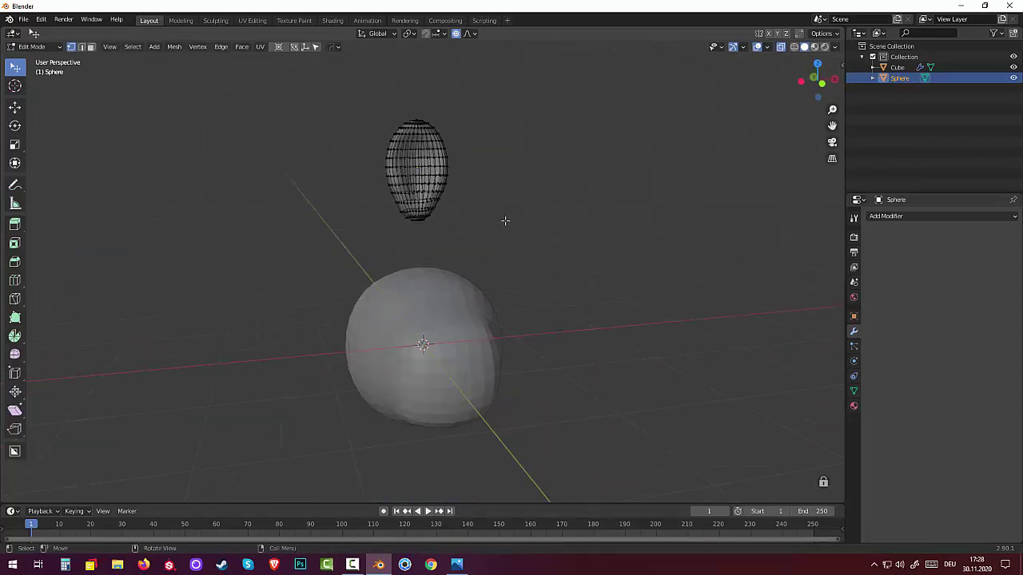
# Step: In front view, return to Object Mode and drag the egg toward the head's upper left
pyautogui.press('KP_3')
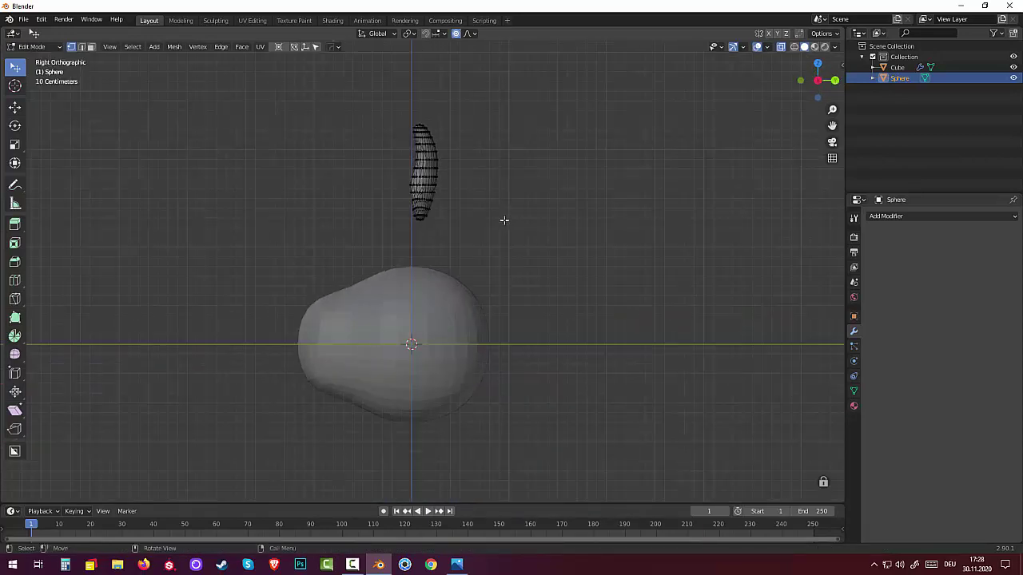
pyautogui.press('KP_1')
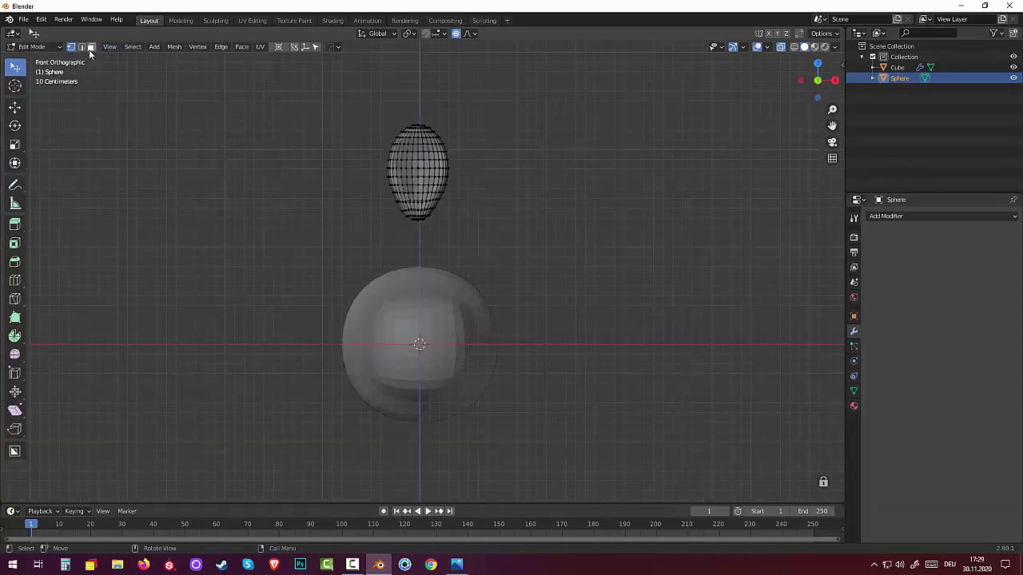
pyautogui.click(90, 48)
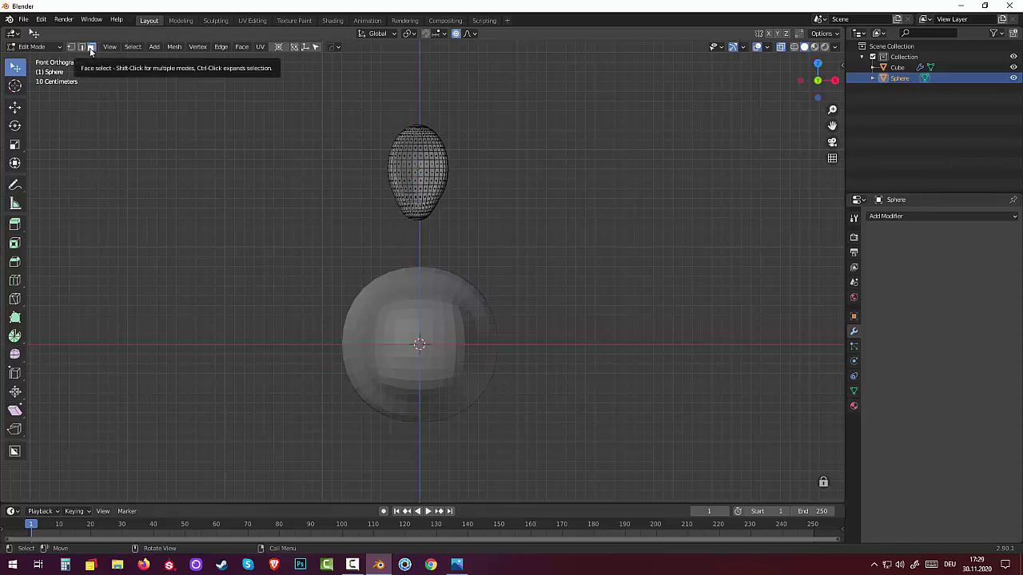
pyautogui.click(32, 46)
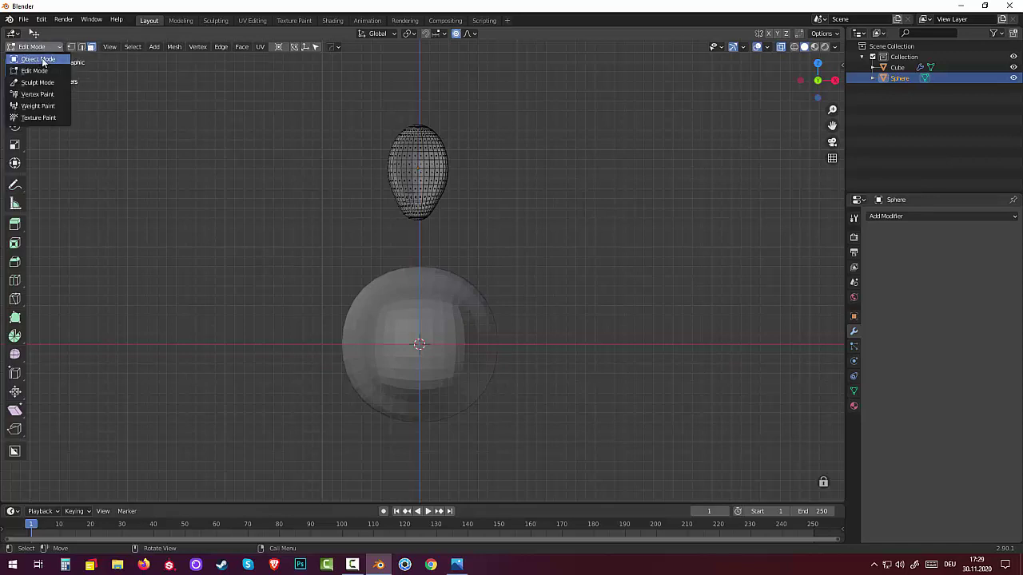
pyautogui.click(32, 62)
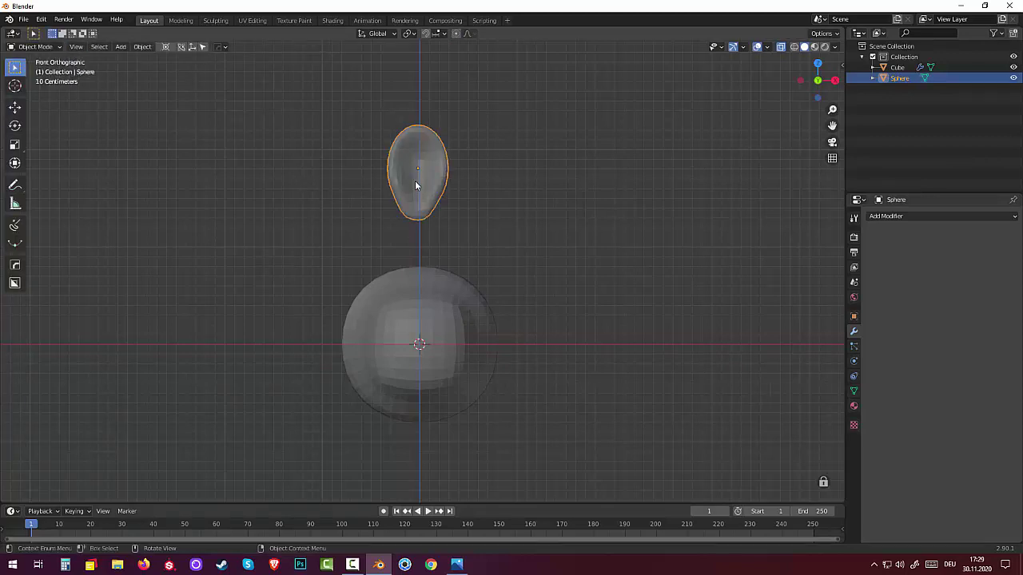
pyautogui.moveTo(415, 185); pyautogui.dragTo(357, 250)
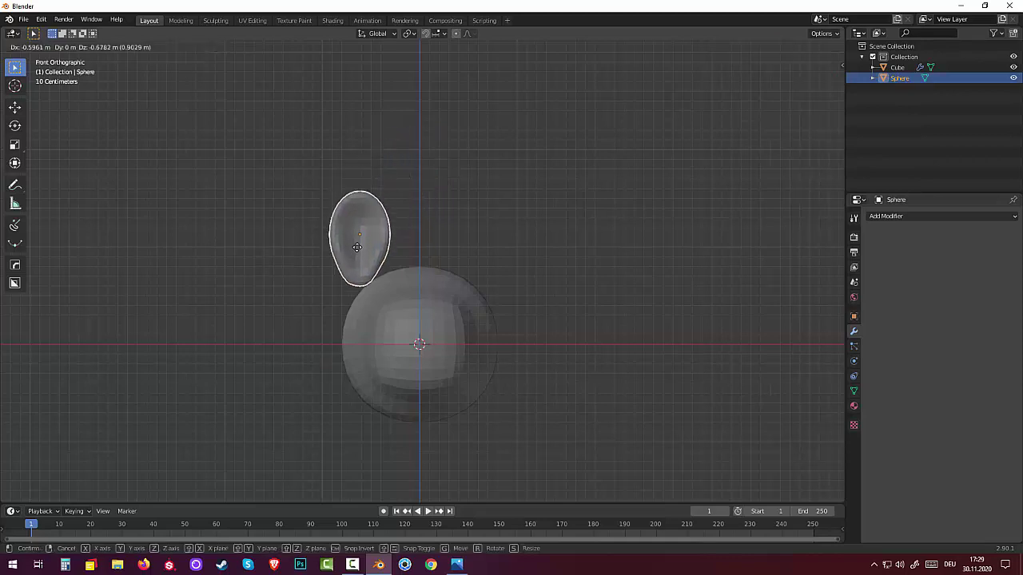
# Step: Seat the egg at the head's upper left, tilted outward about -11.7° as an ear
pyautogui.click(358, 249)
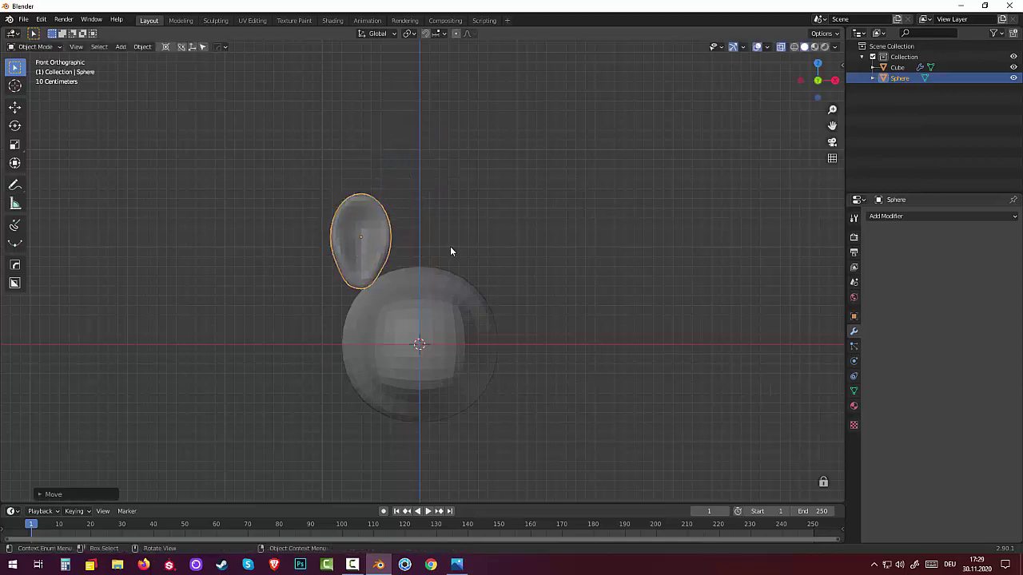
pyautogui.press('r')
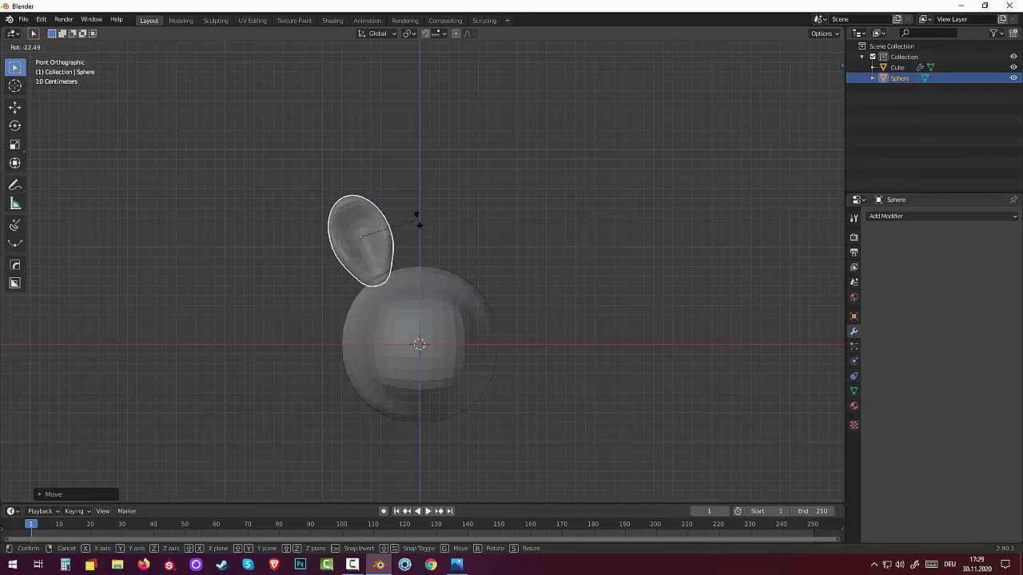
pyautogui.click(424, 211)
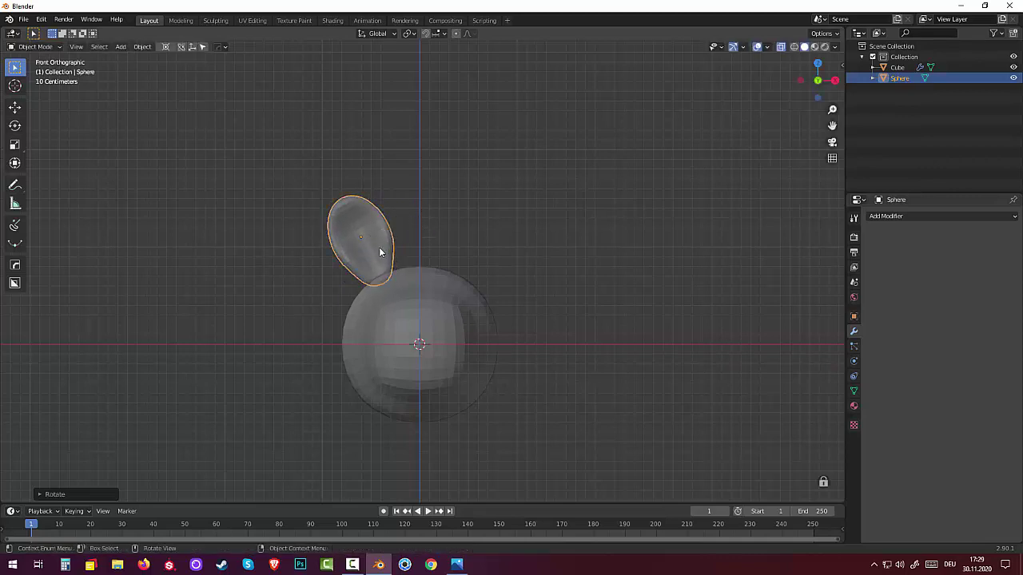
pyautogui.press('g')
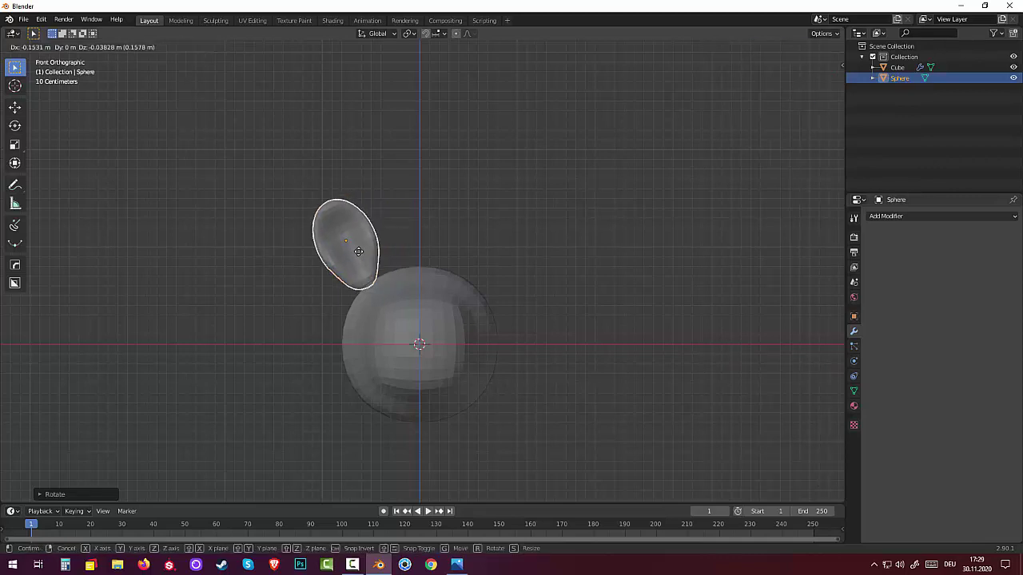
pyautogui.click(361, 256)
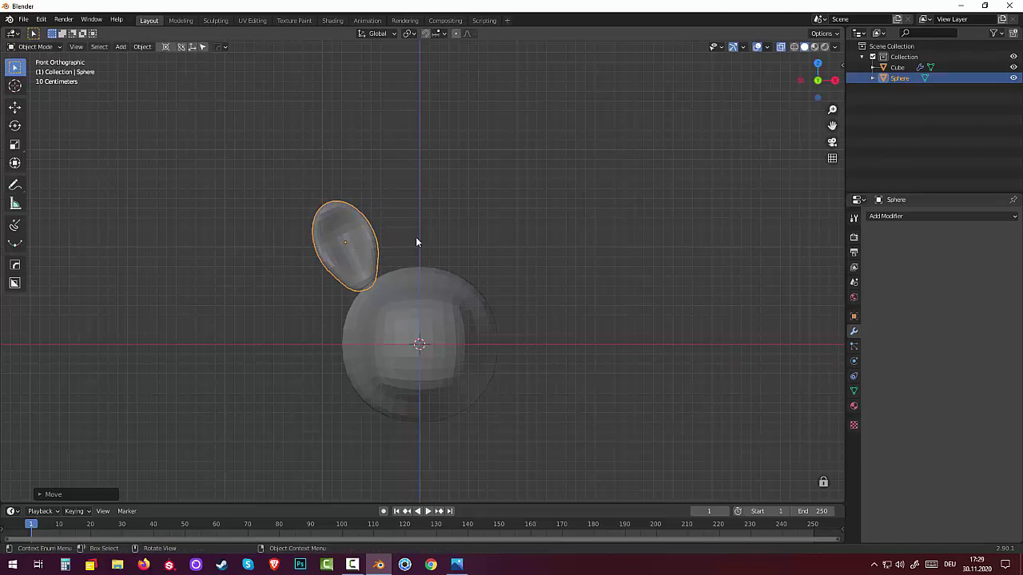
pyautogui.press('r')
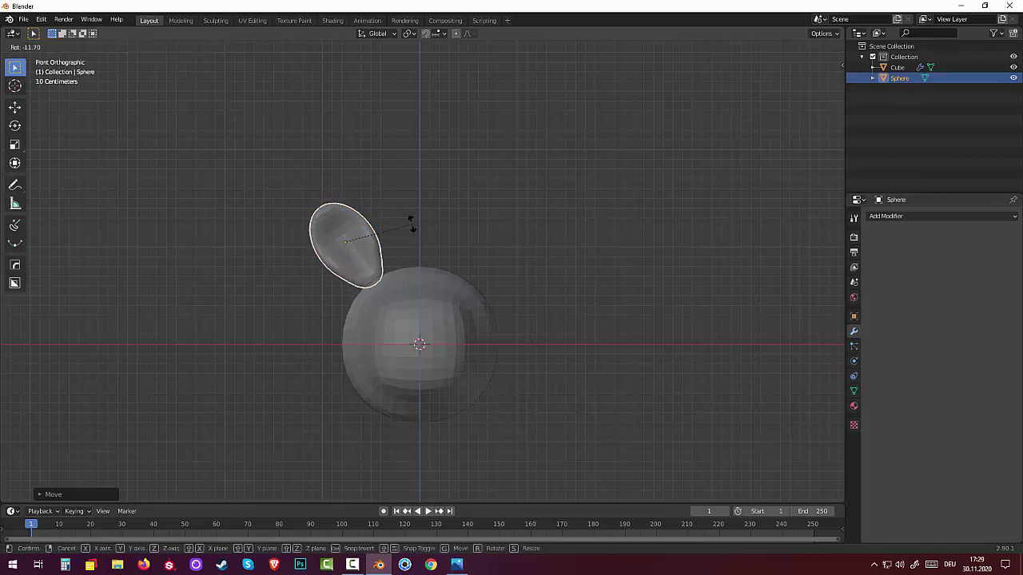
pyautogui.click(407, 223)
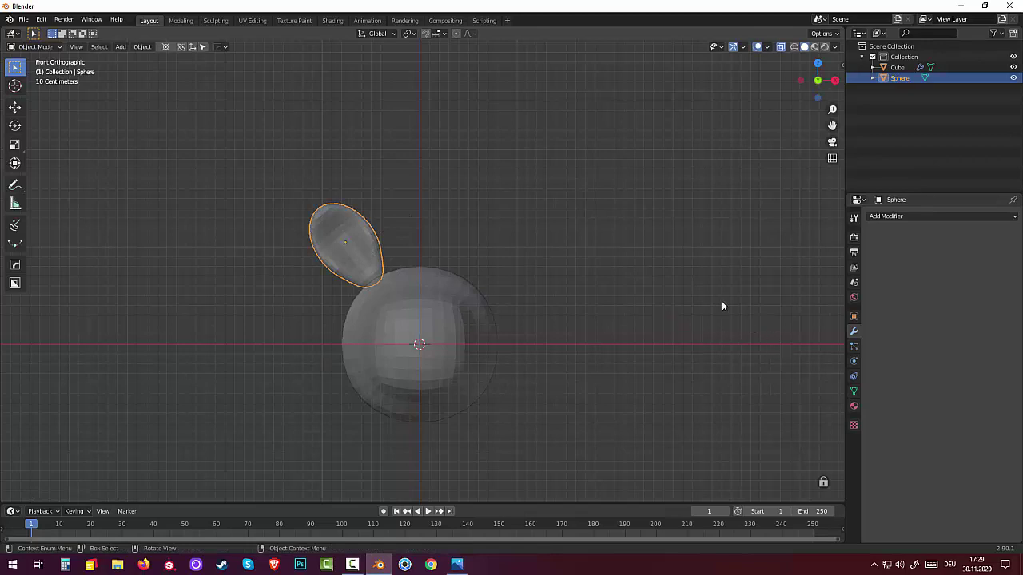
pyautogui.click(142, 46)
pyautogui.moveTo(159, 70)
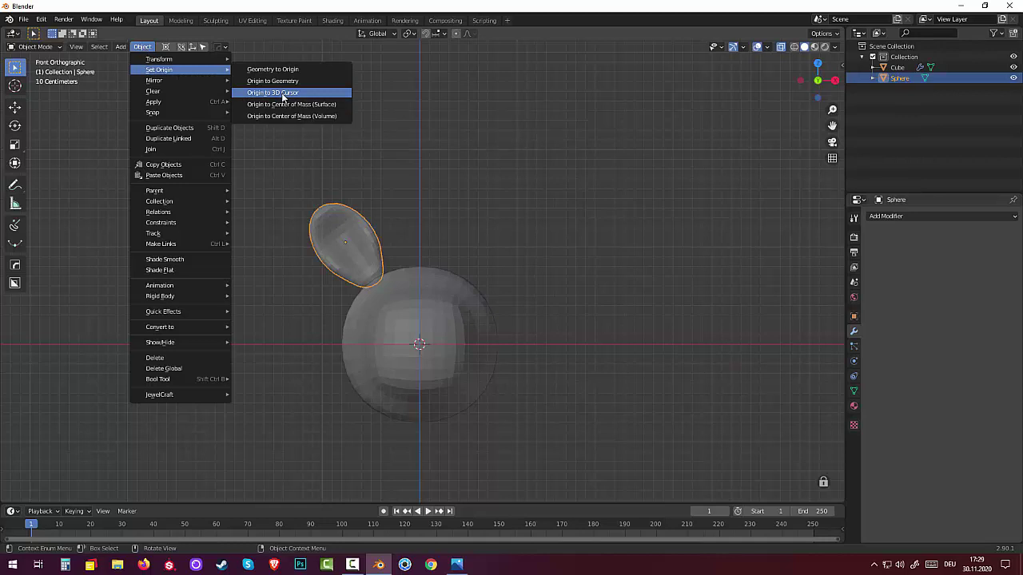
# Step: Set the ear's origin to the 3D cursor and reset its rotation and scale
pyautogui.click(279, 94)
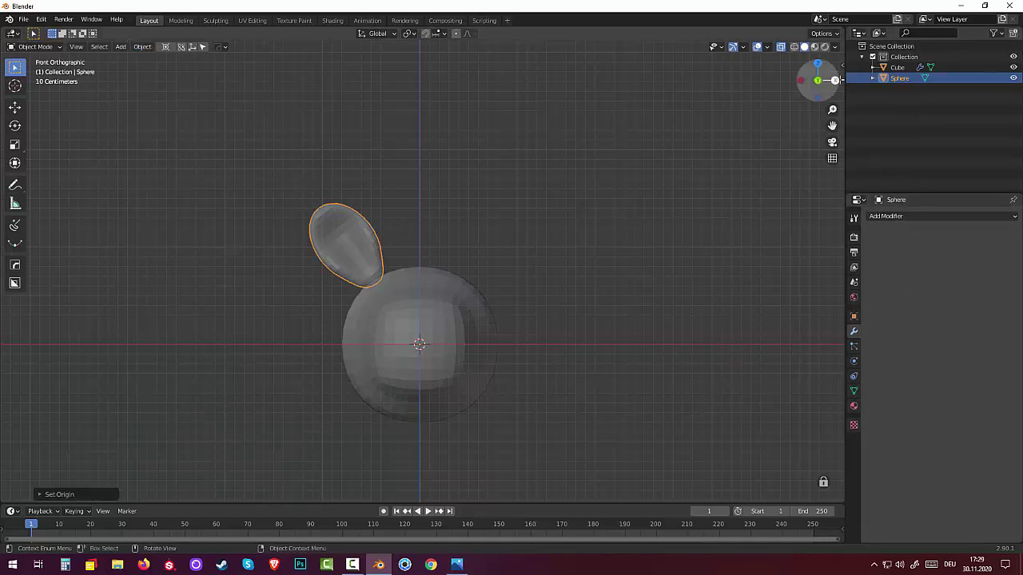
pyautogui.press('n')
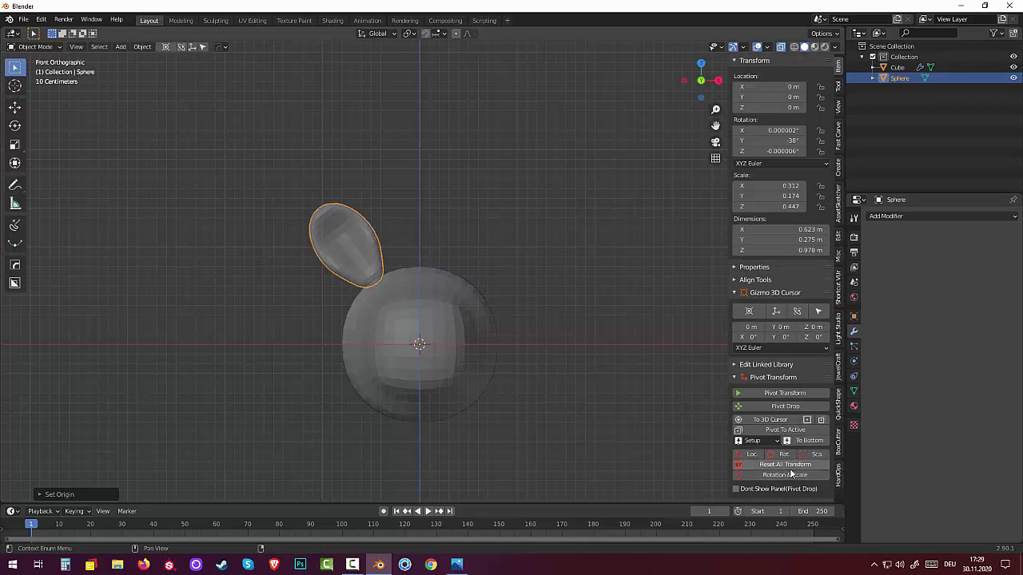
pyautogui.click(791, 470)
# Step: Add an X-axis Mirror modifier to the ear, creating the matching right ear
pyautogui.click(886, 216)
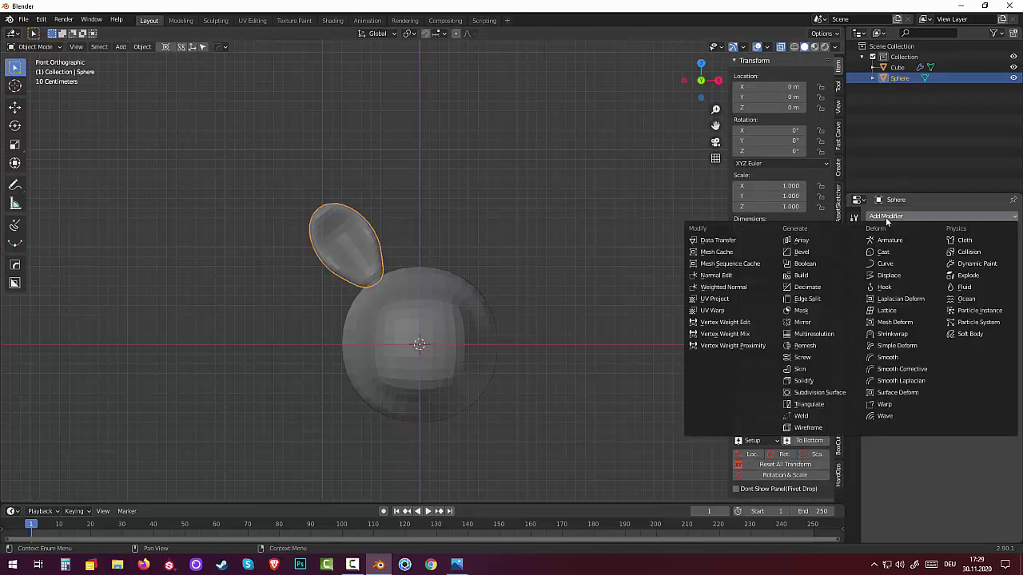
pyautogui.click(803, 322)
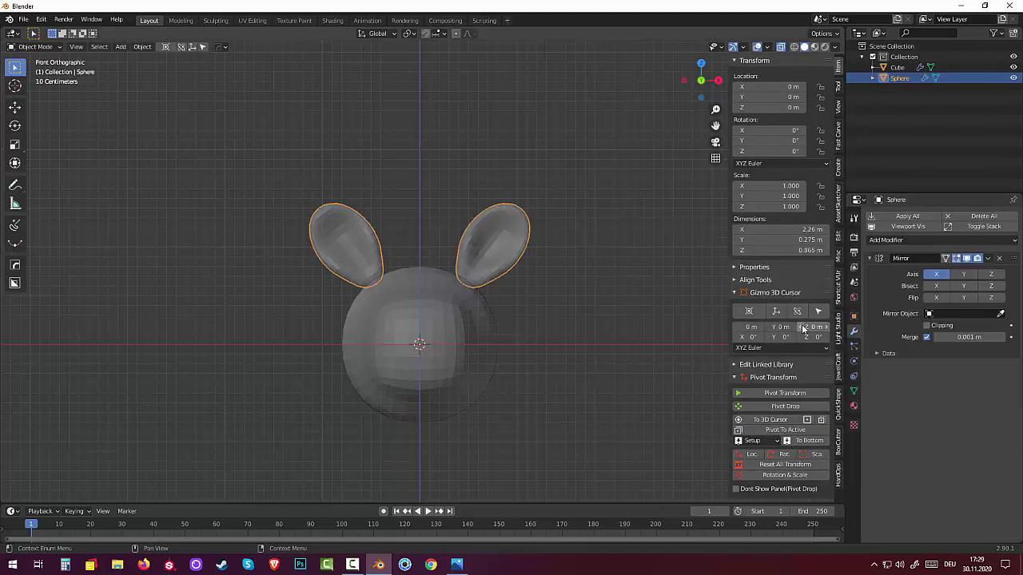
pyautogui.click(595, 393)
pyautogui.moveTo(581, 386); pyautogui.dragTo(583, 412, button='middle')
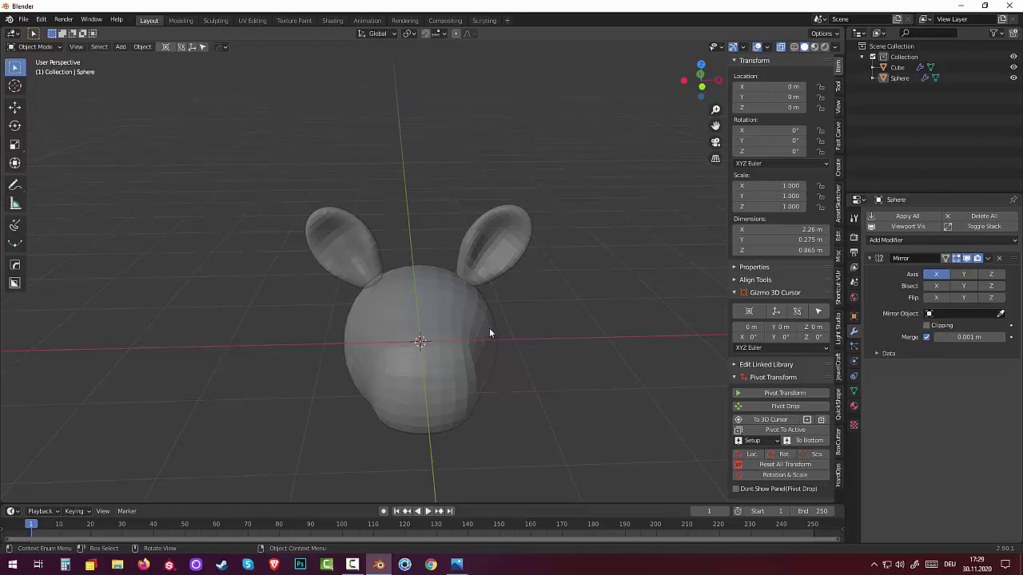
# Step: Add a 32-vertex cone at the origin: Depth 0.53 m, Radius 1 0.13 m, Radius 2 0.04 m
pyautogui.hotkey('shift', 'a')
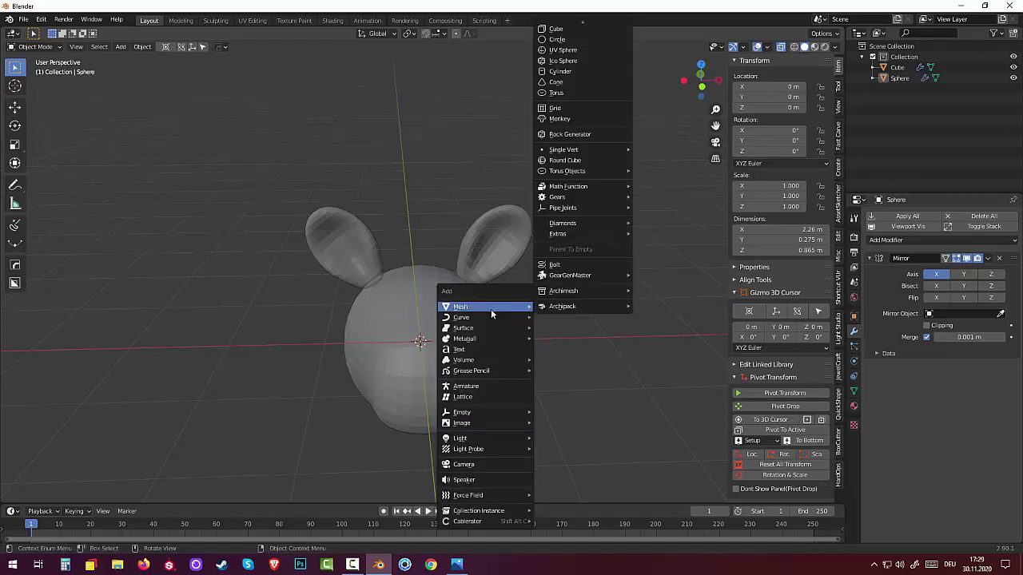
pyautogui.click(558, 84)
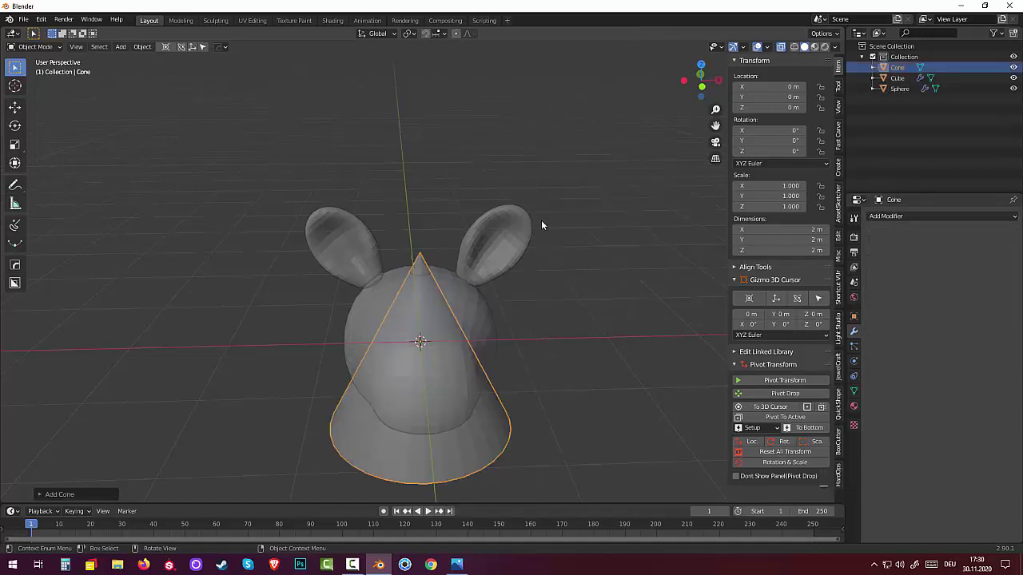
pyautogui.click(59, 493)
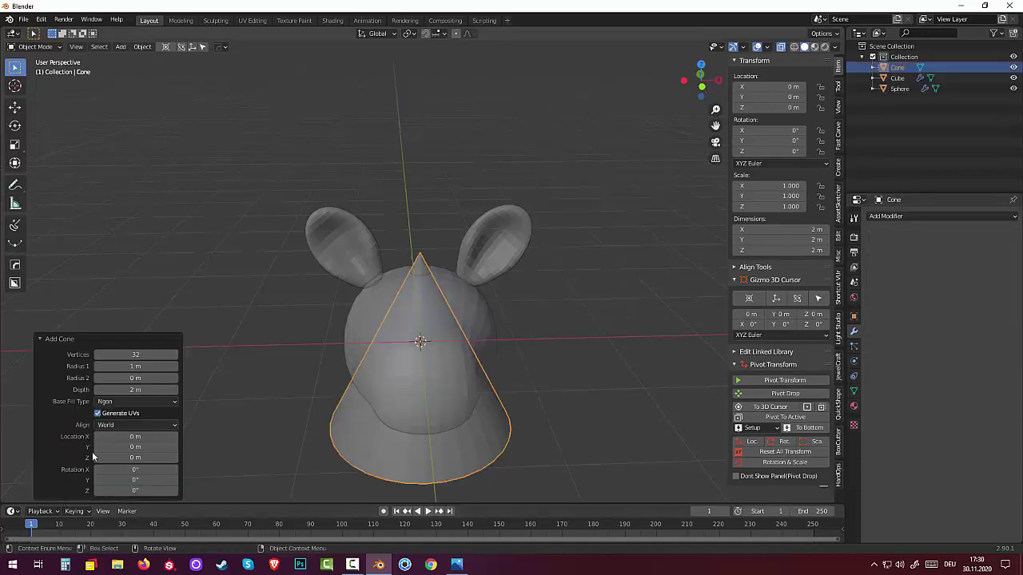
pyautogui.moveTo(138, 390)
pyautogui.mouseDown()
pyautogui.moveTo(112, 390)
pyautogui.moveTo(139, 390)
pyautogui.moveTo(122, 367)
pyautogui.moveTo(119, 390)
pyautogui.moveTo(100, 390)
pyautogui.mouseUp()
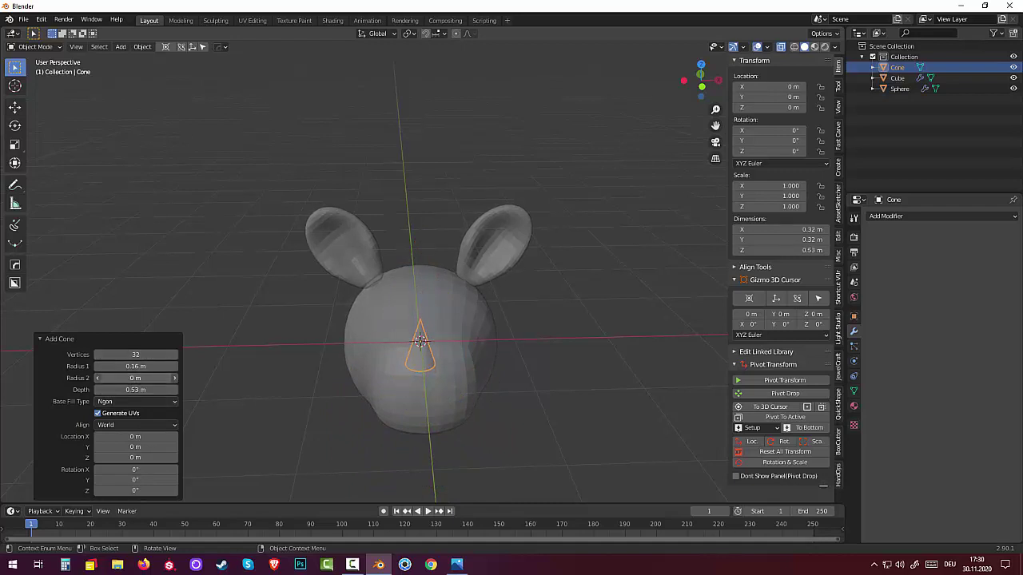
pyautogui.click(129, 378)
pyautogui.press('Return')
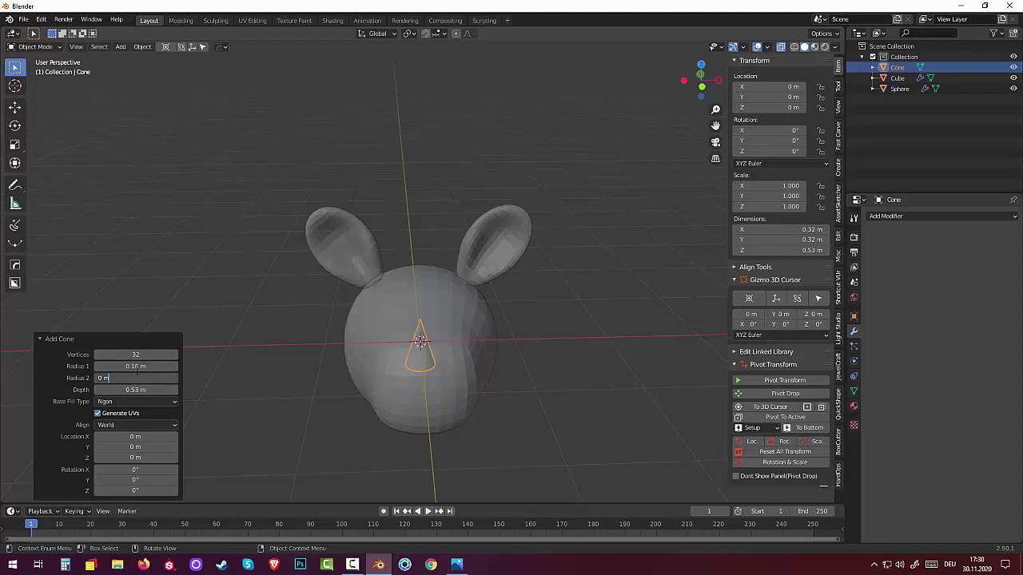
pyautogui.click(134, 366)
pyautogui.write('0.02')
pyautogui.press('Return')
pyautogui.moveTo(128, 366)
pyautogui.mouseDown()
pyautogui.moveTo(160, 366)
pyautogui.moveTo(139, 378)
pyautogui.mouseUp()
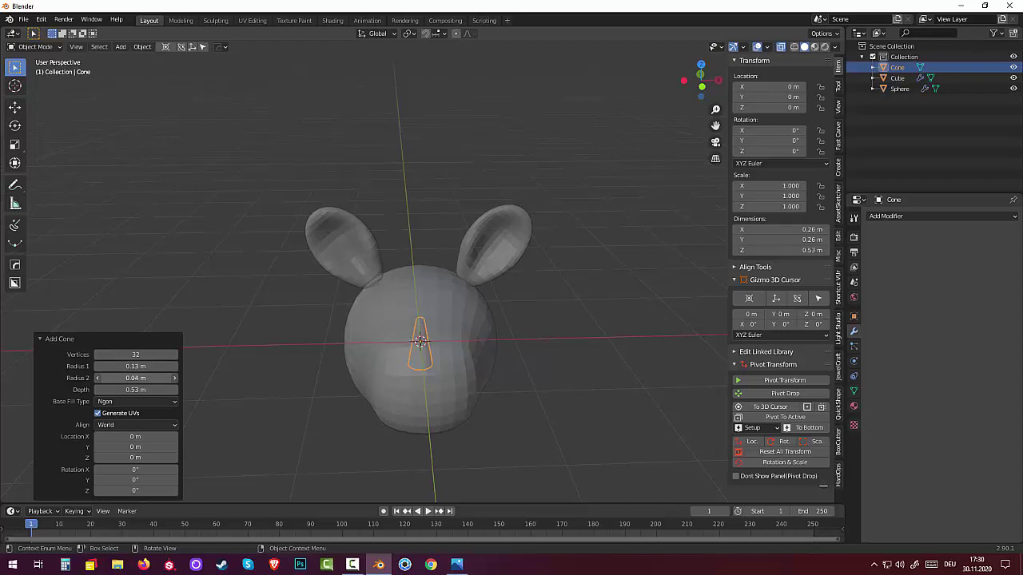
pyautogui.moveTo(410, 464)
pyautogui.mouseDown(button='middle')
pyautogui.moveTo(549, 375)
pyautogui.moveTo(526, 407)
pyautogui.mouseUp(button='middle')
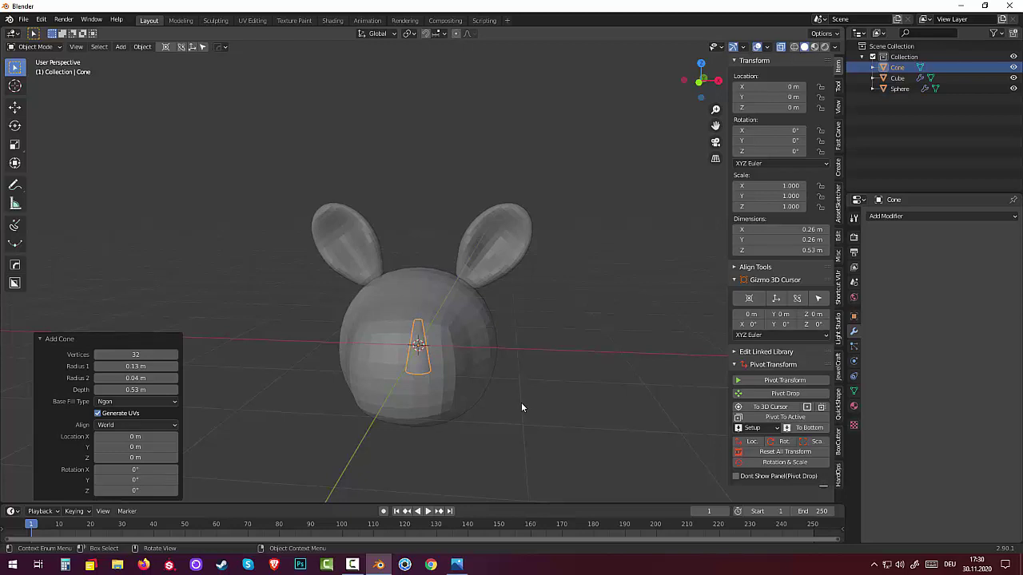
pyautogui.click(511, 432)
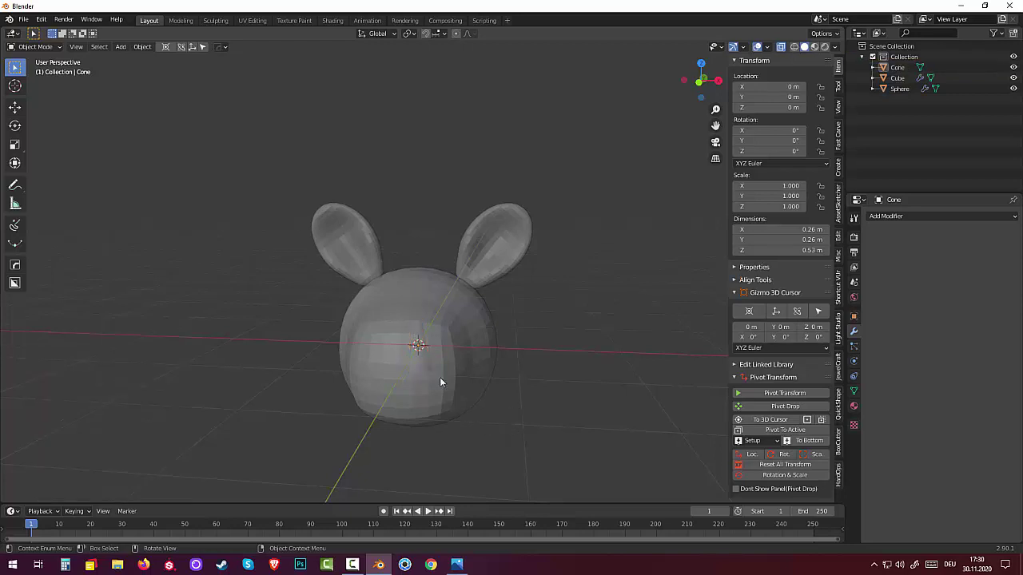
# Step: Select the cone and raise it along Z to 1.0083 m above the head
pyautogui.click(418, 337)
pyautogui.click(422, 335)
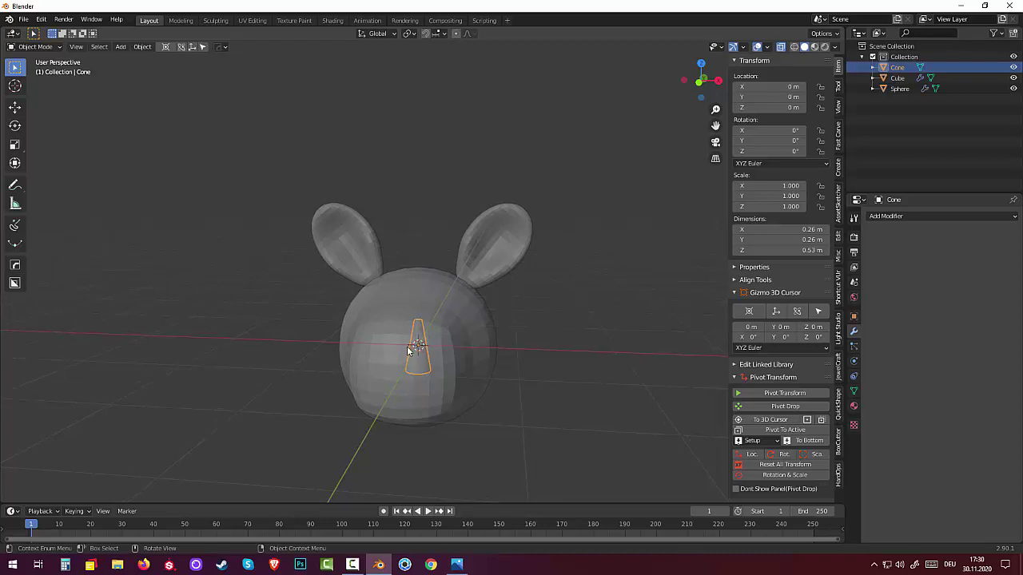
pyautogui.press('g')
pyautogui.press('z')
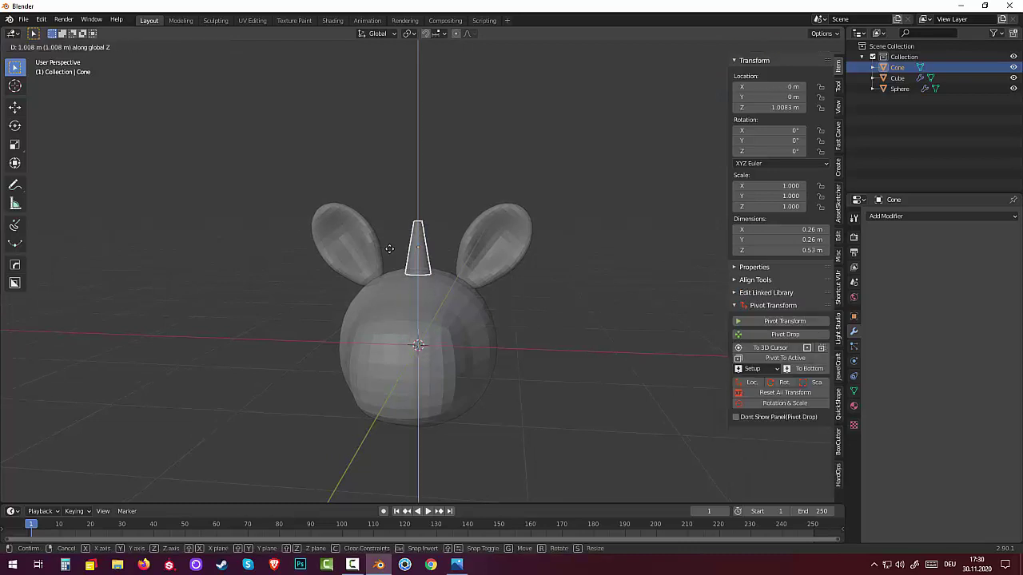
pyautogui.click(390, 249)
pyautogui.moveTo(390, 249)
pyautogui.mouseDown(button='middle')
pyautogui.moveTo(433, 308)
pyautogui.moveTo(437, 273)
pyautogui.mouseUp(button='middle')
pyautogui.scroll(2, 425, 282)
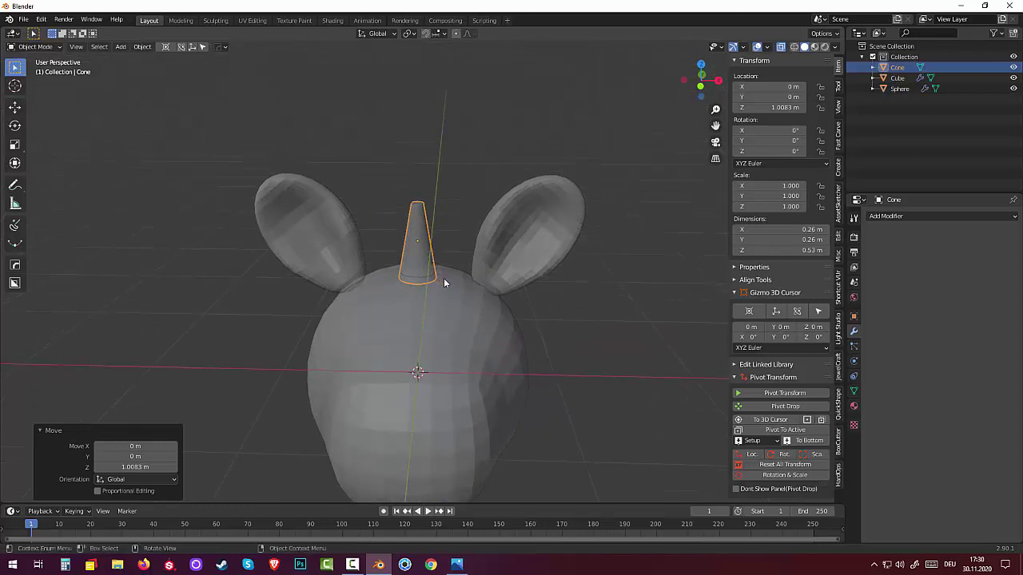
# Step: Switch to front view, turn X-ray off, and select the head
pyautogui.press('KP_3')
pyautogui.press('KP_1')
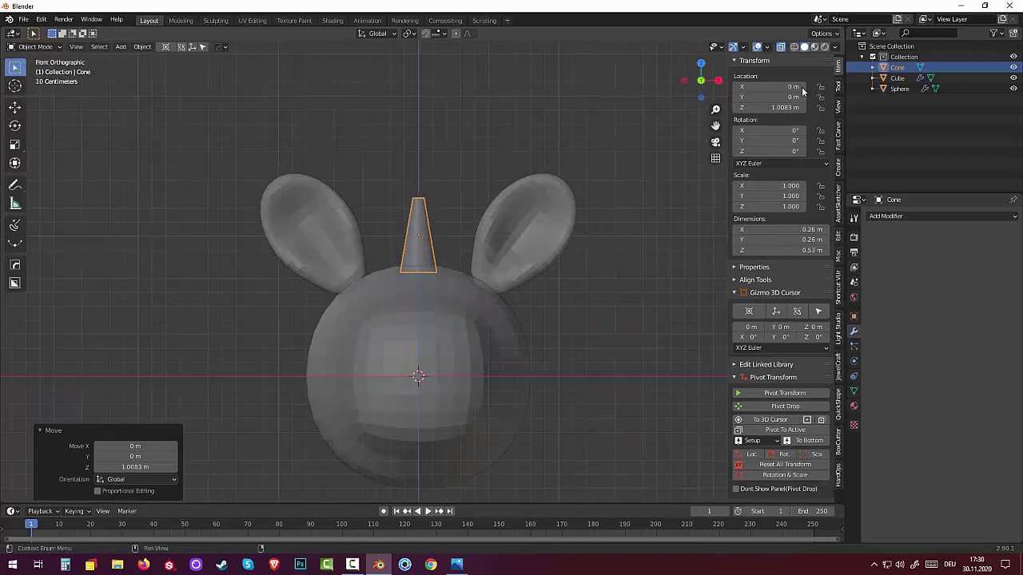
pyautogui.click(781, 46)
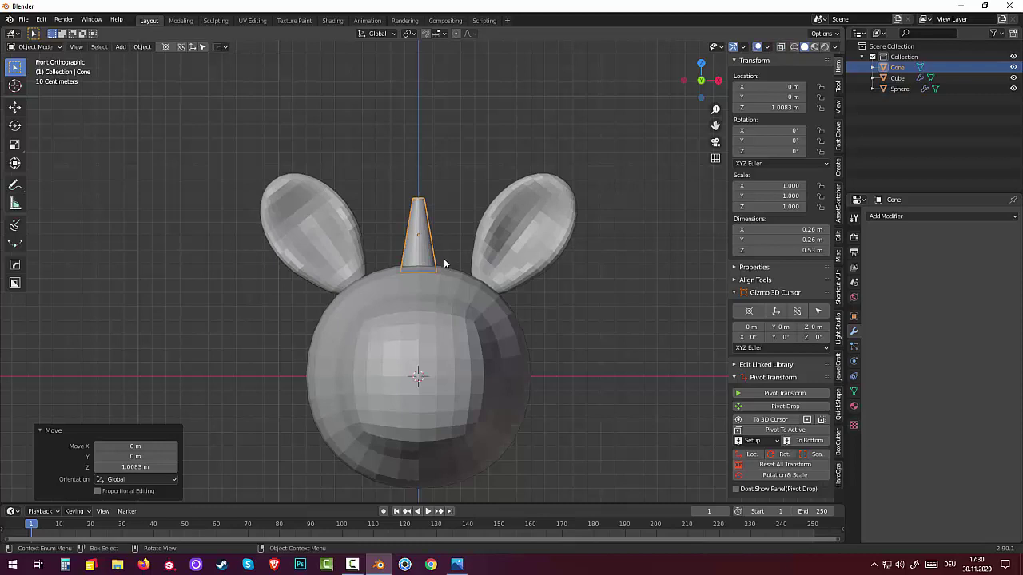
pyautogui.moveTo(433, 256); pyautogui.dragTo(417, 250, button='middle')
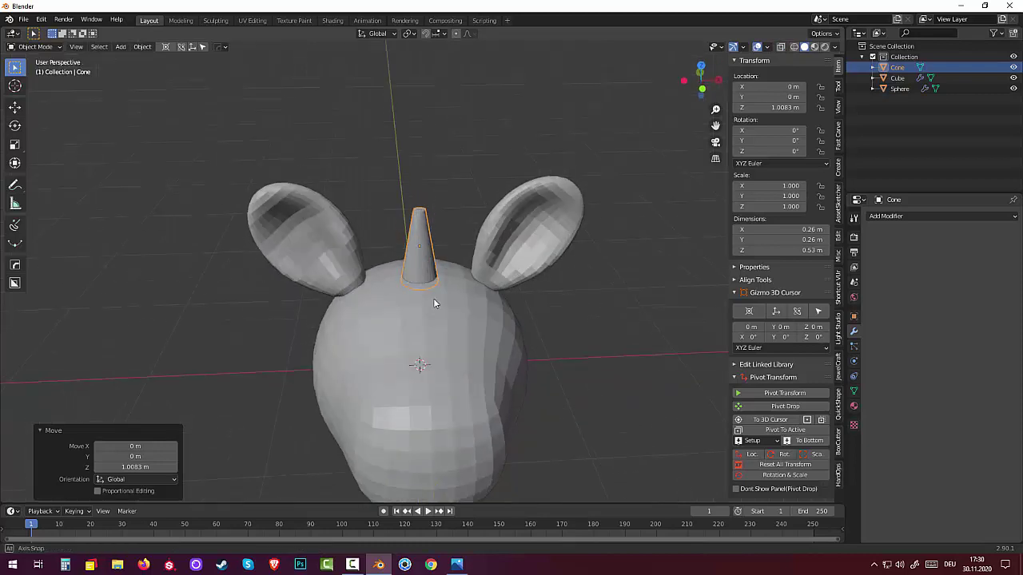
pyautogui.click(417, 244)
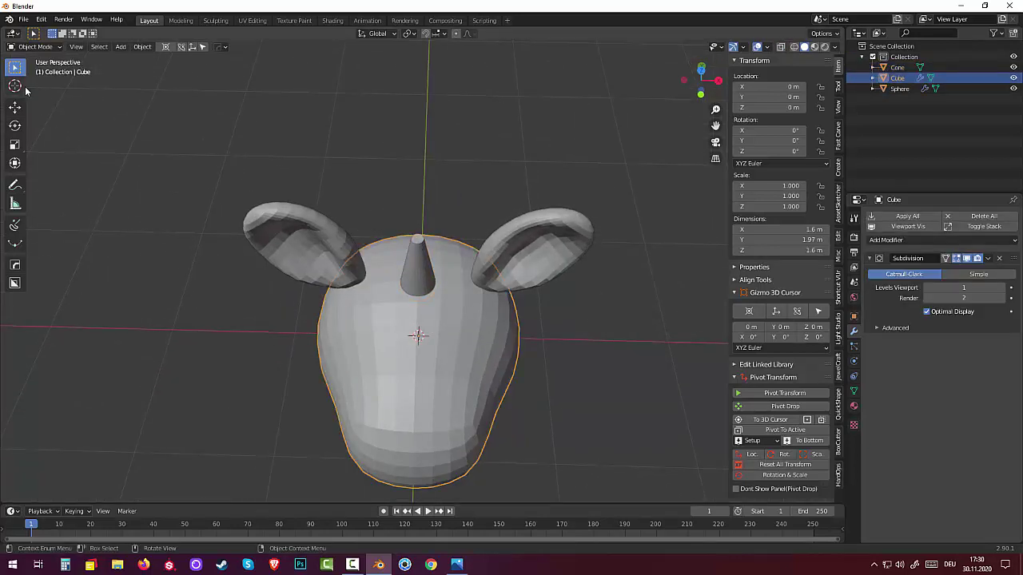
# Step: Briefly enter Edit Mode on the head, select a top face, then return to Object Mode
pyautogui.click(36, 47)
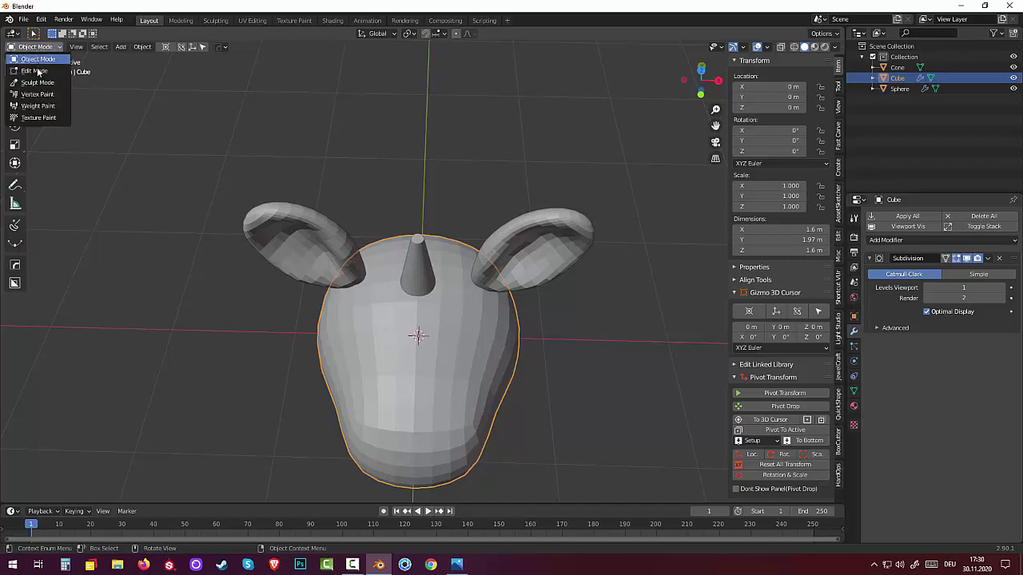
pyautogui.click(38, 68)
pyautogui.click(417, 240)
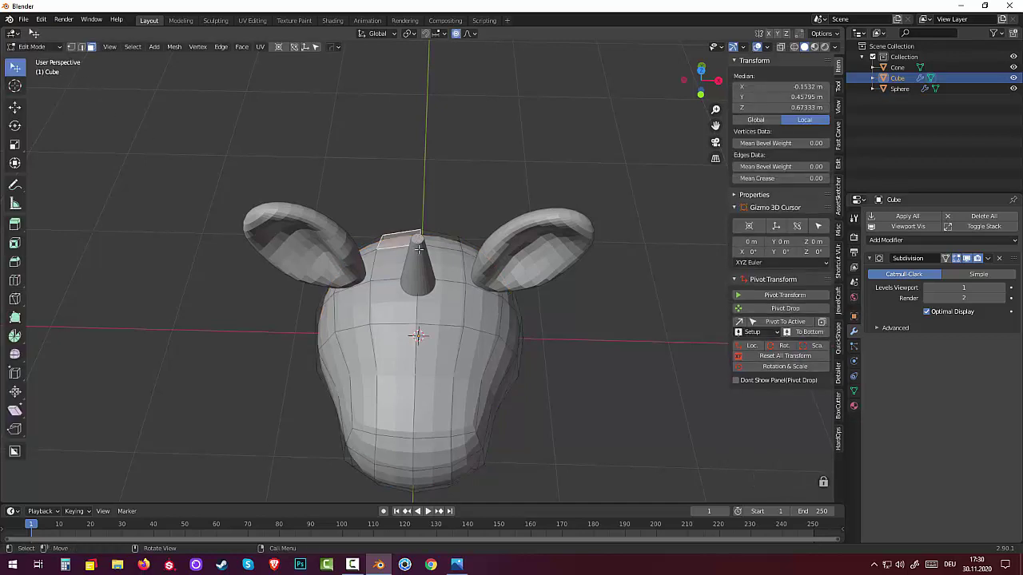
pyautogui.click(36, 47)
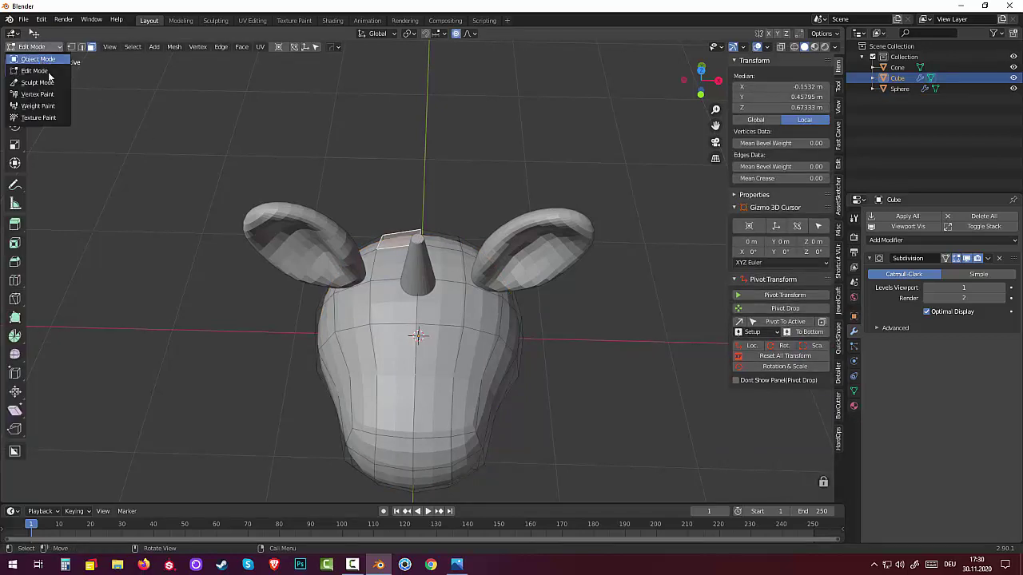
pyautogui.click(37, 59)
# Step: Scale the cone's tip vertex to about 0.37 with proportional editing, then exit to Object Mode
pyautogui.click(426, 276)
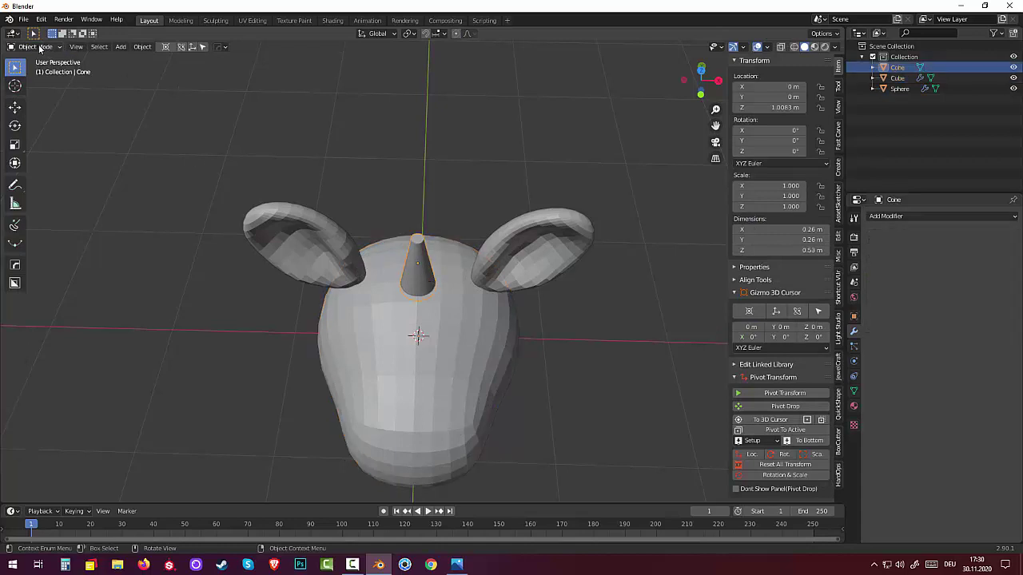
pyautogui.click(36, 47)
pyautogui.click(35, 71)
pyautogui.click(418, 238)
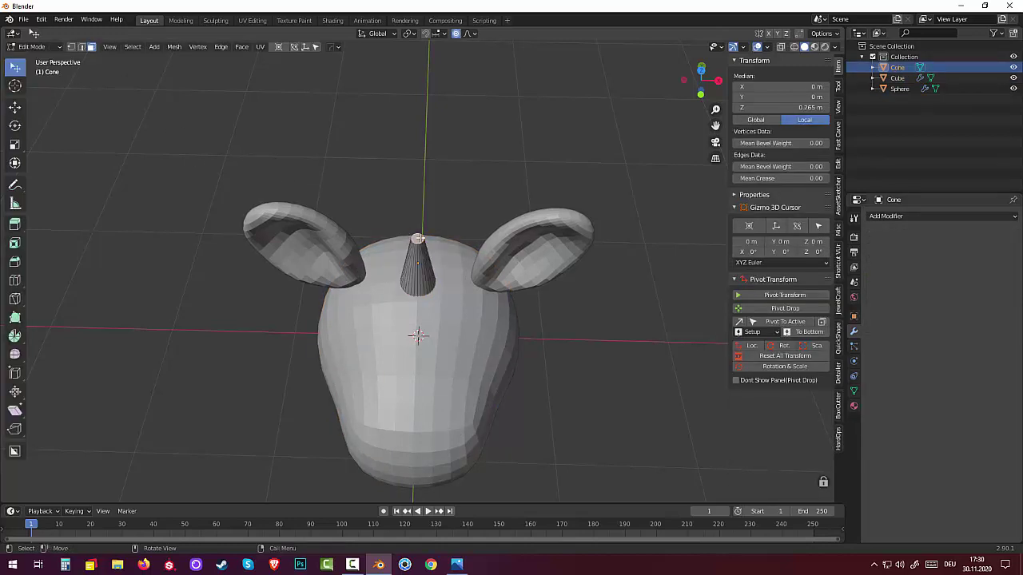
pyautogui.click(787, 293)
pyautogui.press('s')
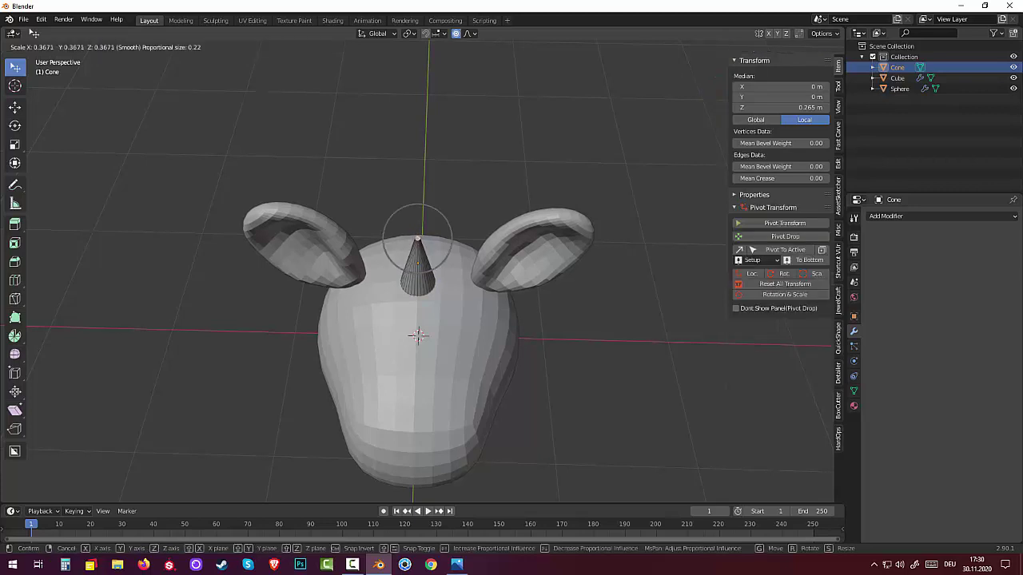
pyautogui.click(547, 290)
pyautogui.click(589, 381)
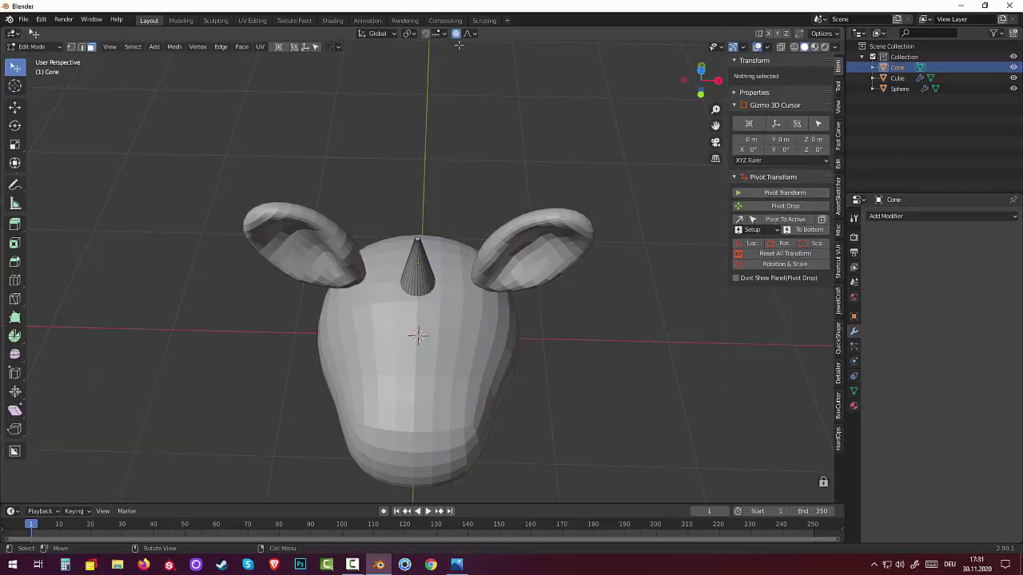
pyautogui.moveTo(579, 286); pyautogui.dragTo(622, 370, button='middle')
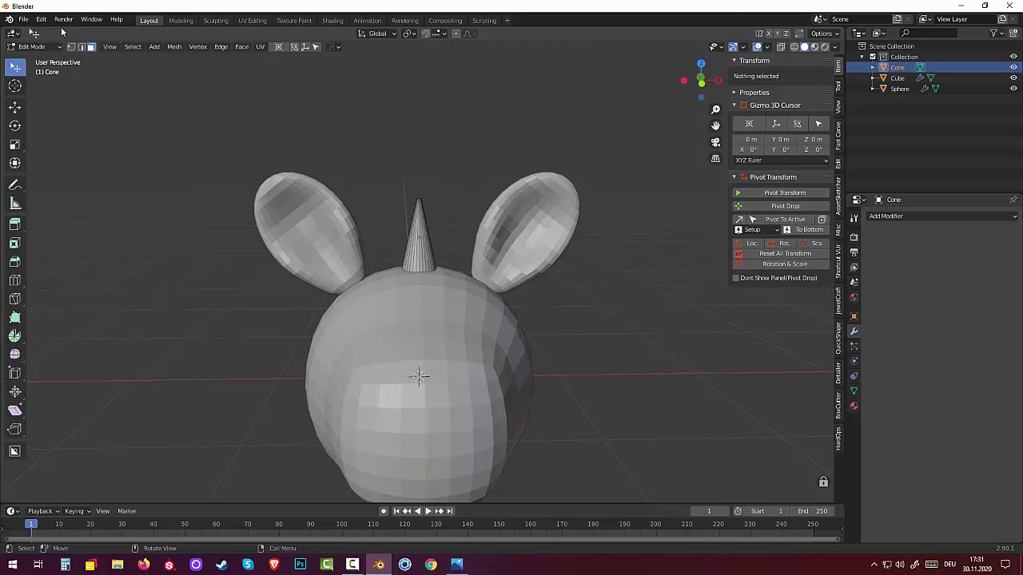
pyautogui.click(32, 46)
pyautogui.click(33, 58)
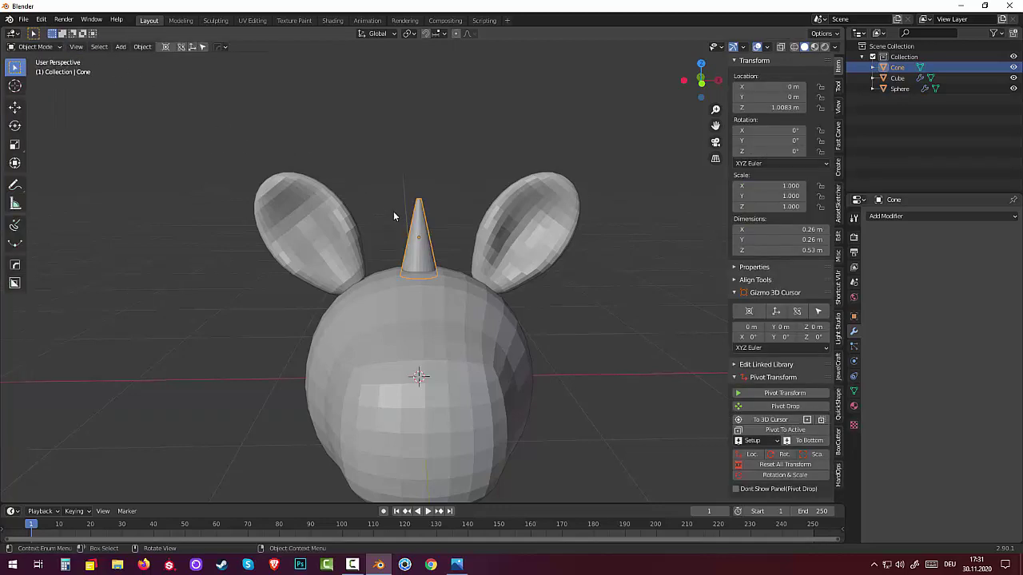
# Step: In Front Orthographic view, move the horn left and tilt it outward about -14.7°
pyautogui.press('KP_3')
pyautogui.press('KP_4')
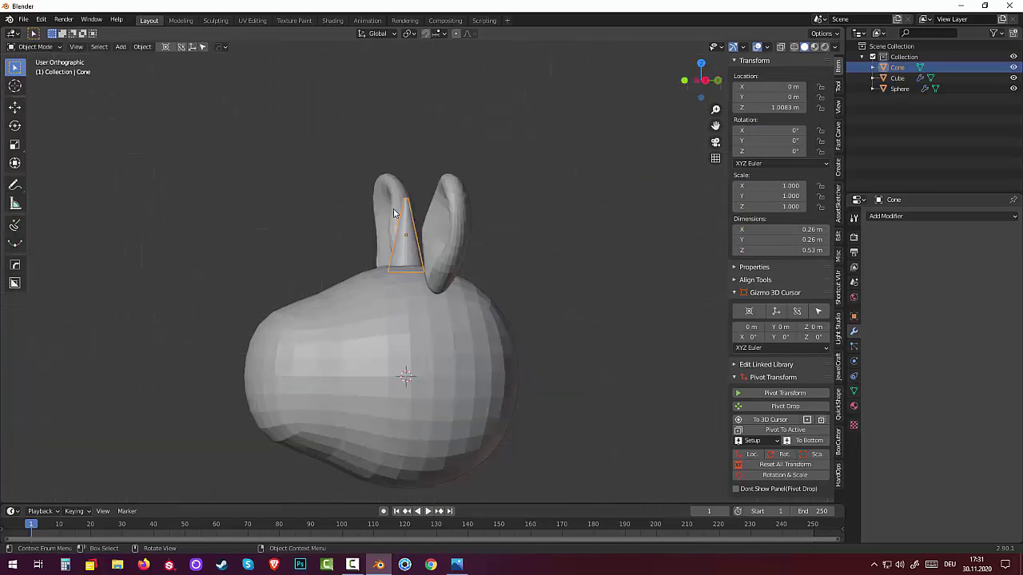
pyautogui.press('KP_1')
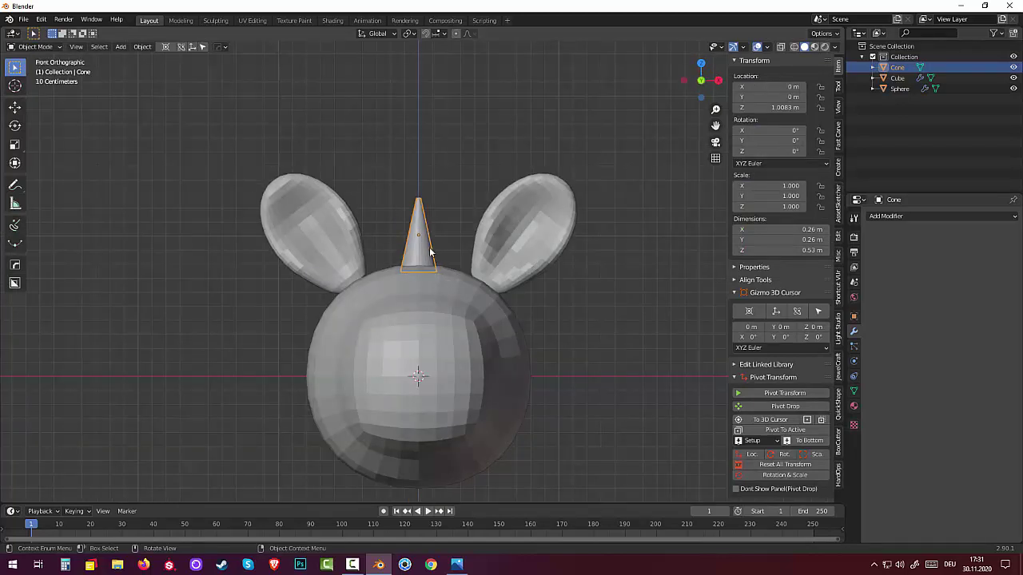
pyautogui.press('g')
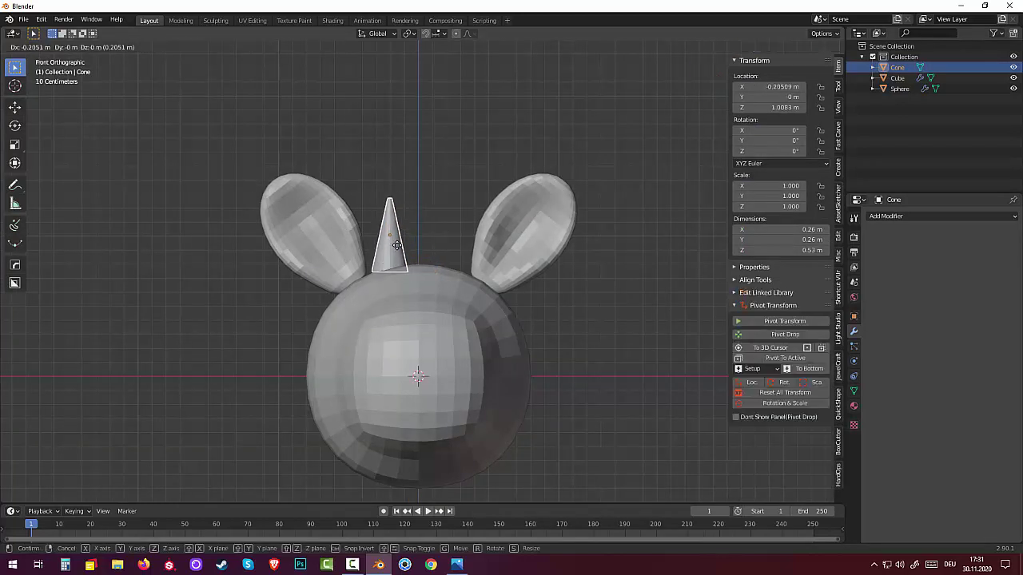
pyautogui.click(399, 245)
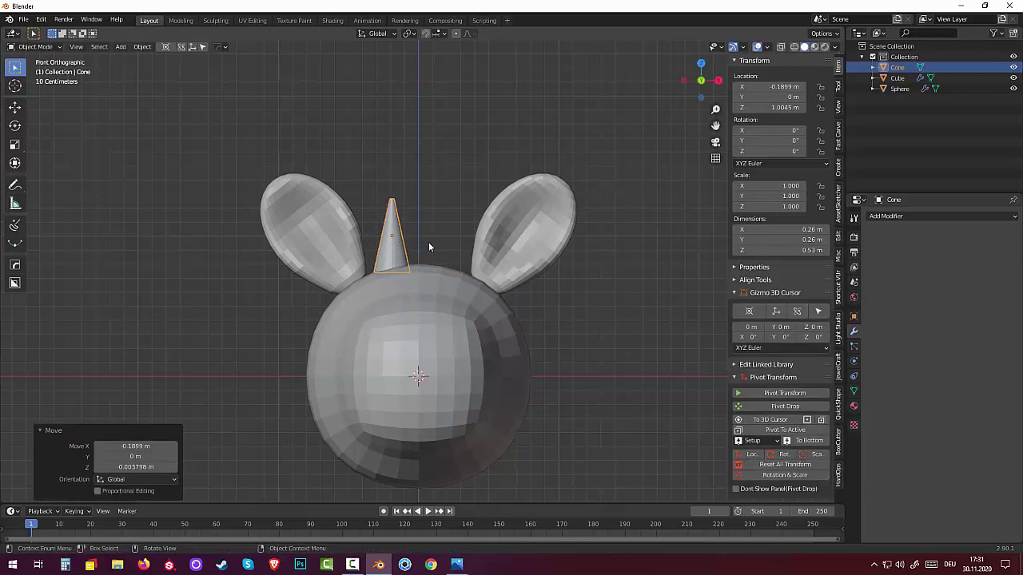
pyautogui.press('r')
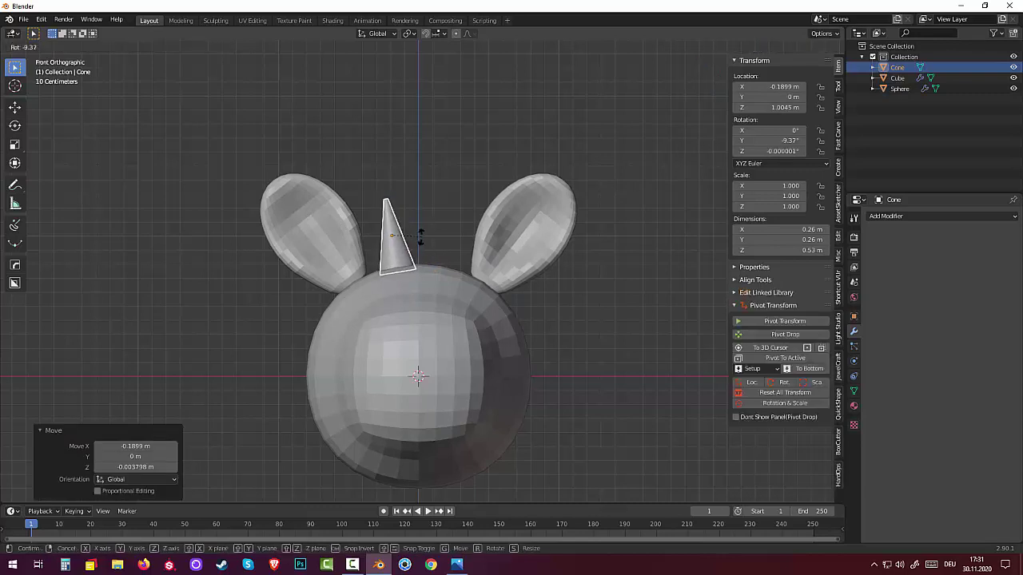
pyautogui.click(424, 236)
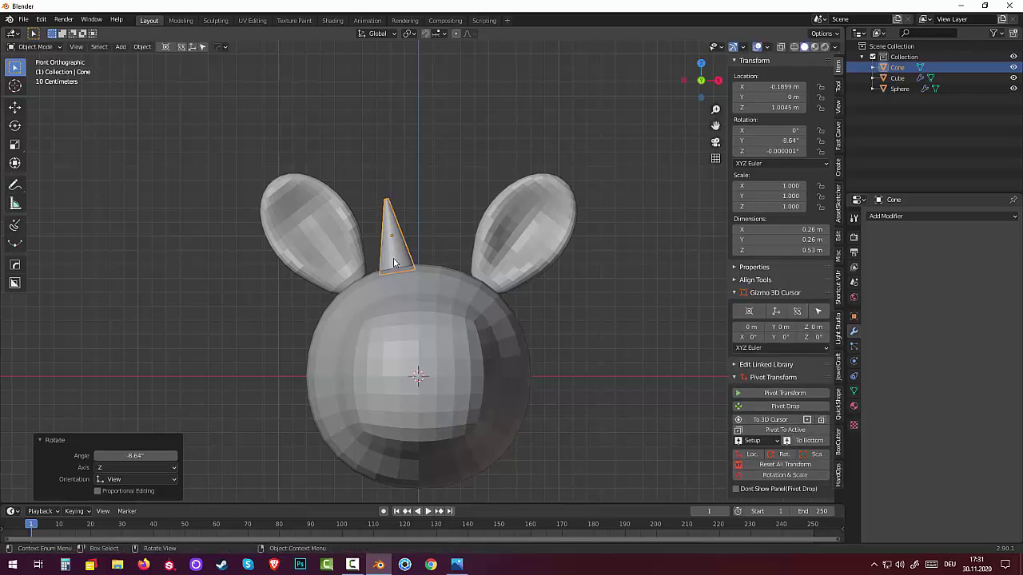
# Step: Nudge the horn into place at X -0.277 m, cancelling an extra tilt
pyautogui.press('g')
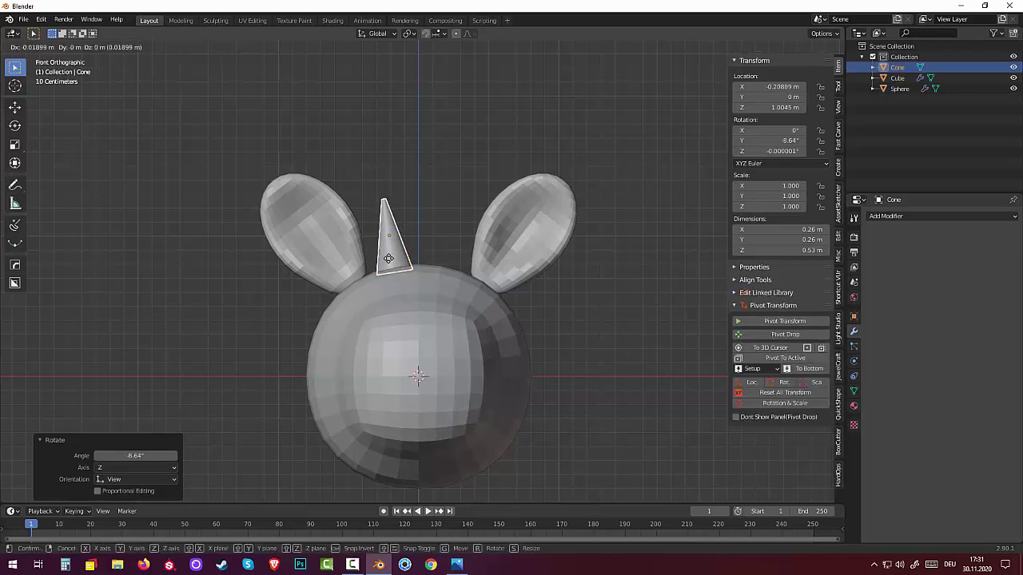
pyautogui.click(384, 260)
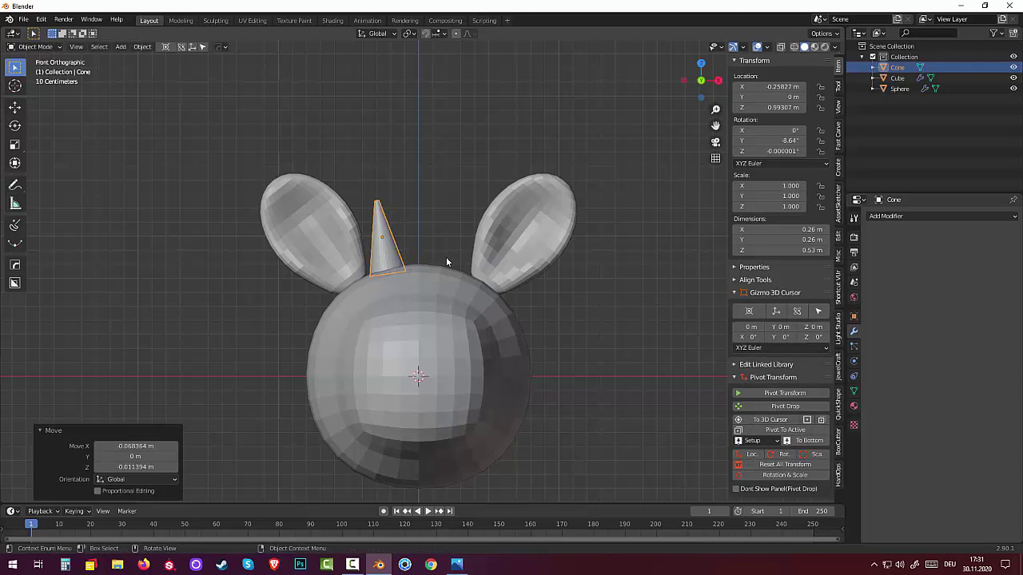
pyautogui.press('r')
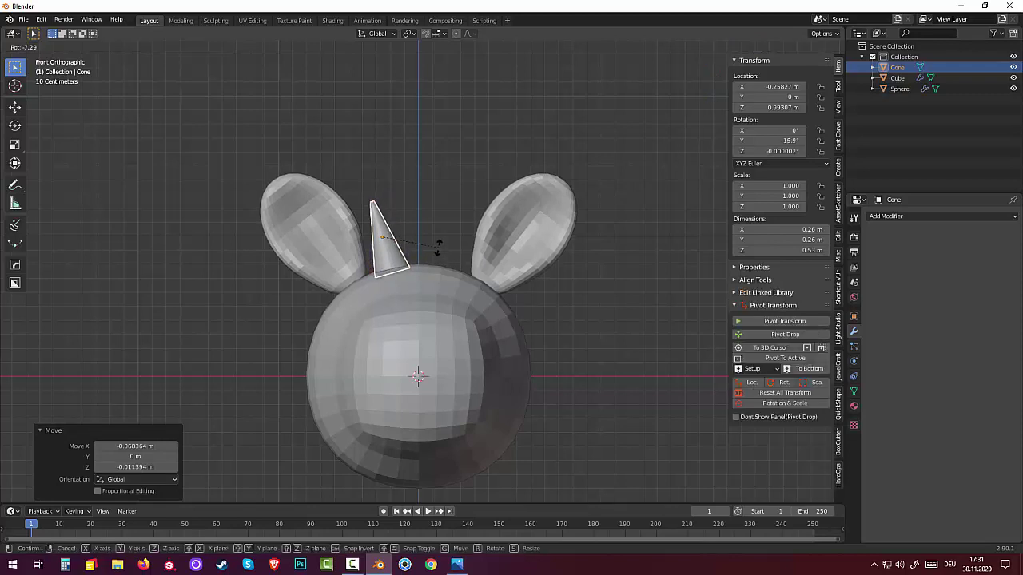
pyautogui.rightClick(437, 245)
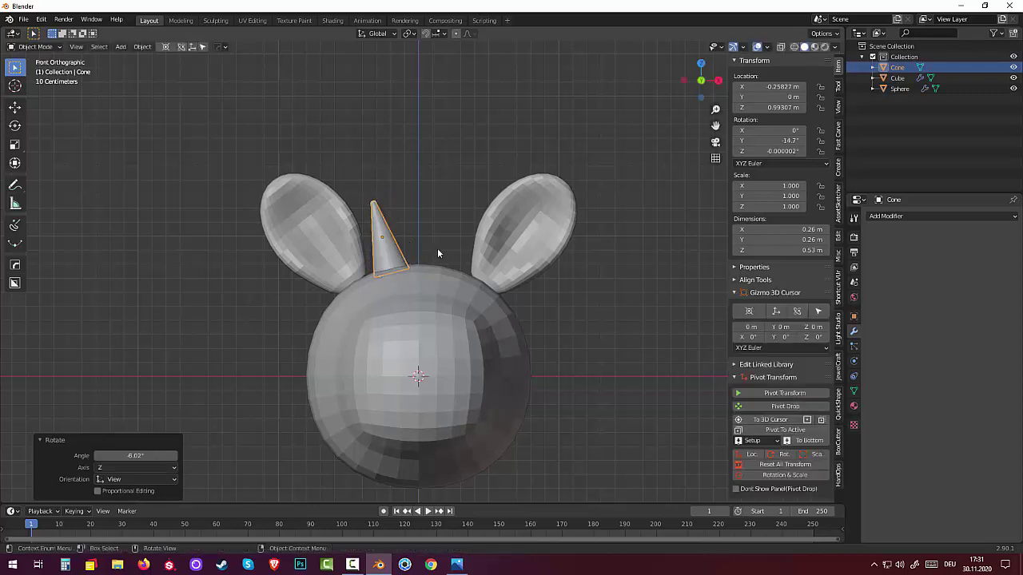
pyautogui.click(384, 264)
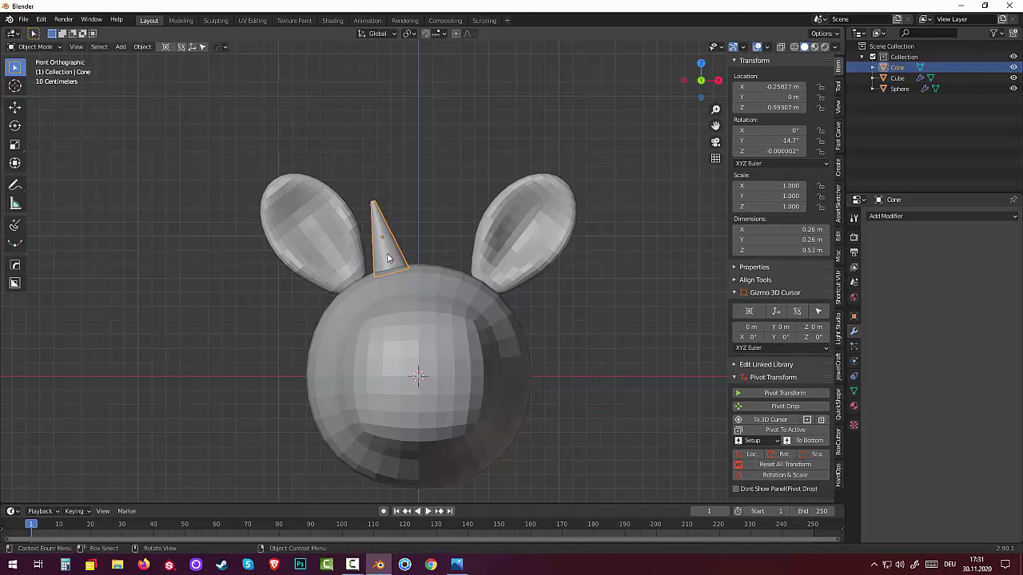
pyautogui.press('g')
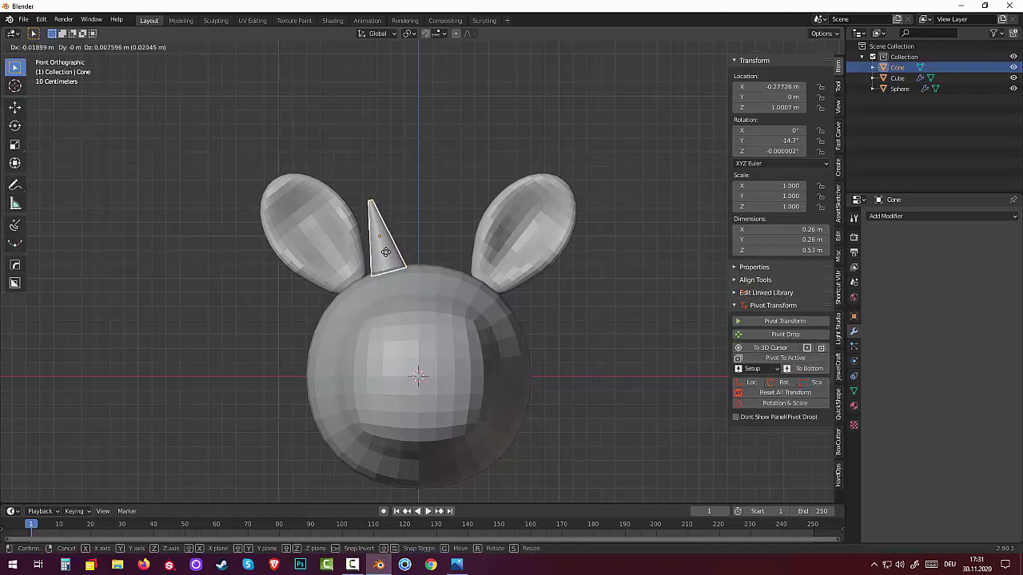
pyautogui.click(385, 253)
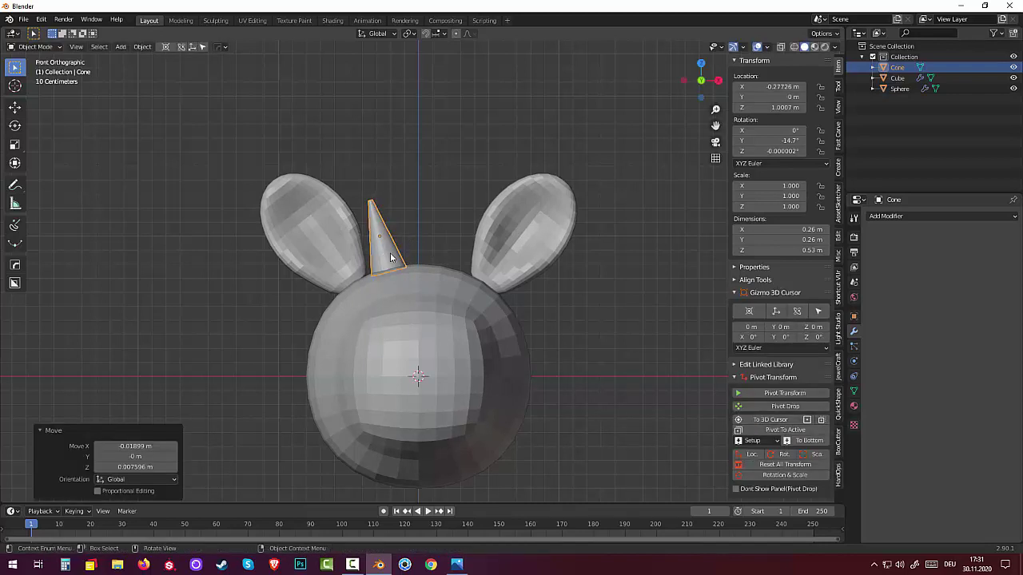
# Step: Set the horn's origin to the 3D cursor and apply its rotation
pyautogui.click(142, 46)
pyautogui.moveTo(159, 70)
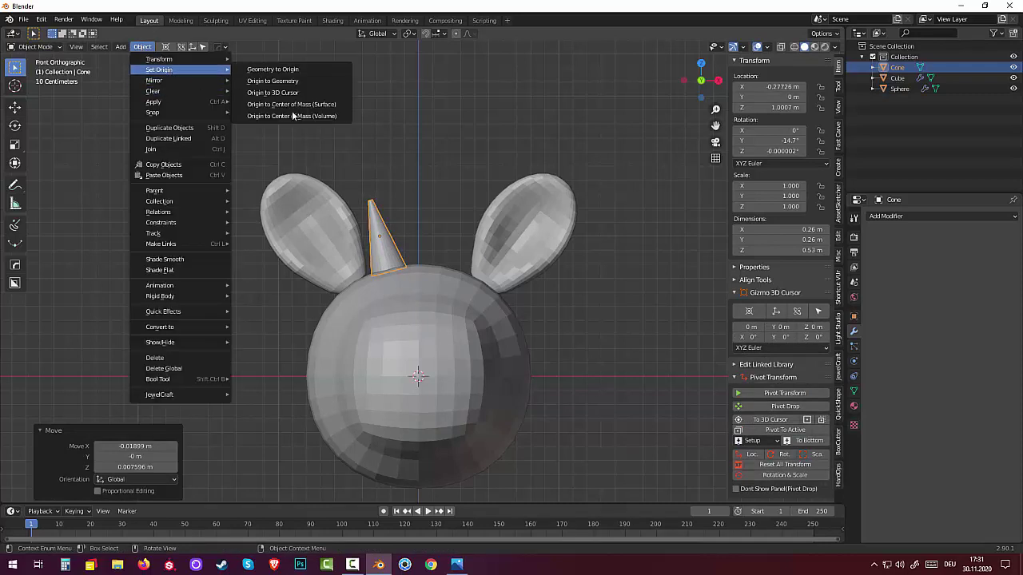
pyautogui.click(298, 94)
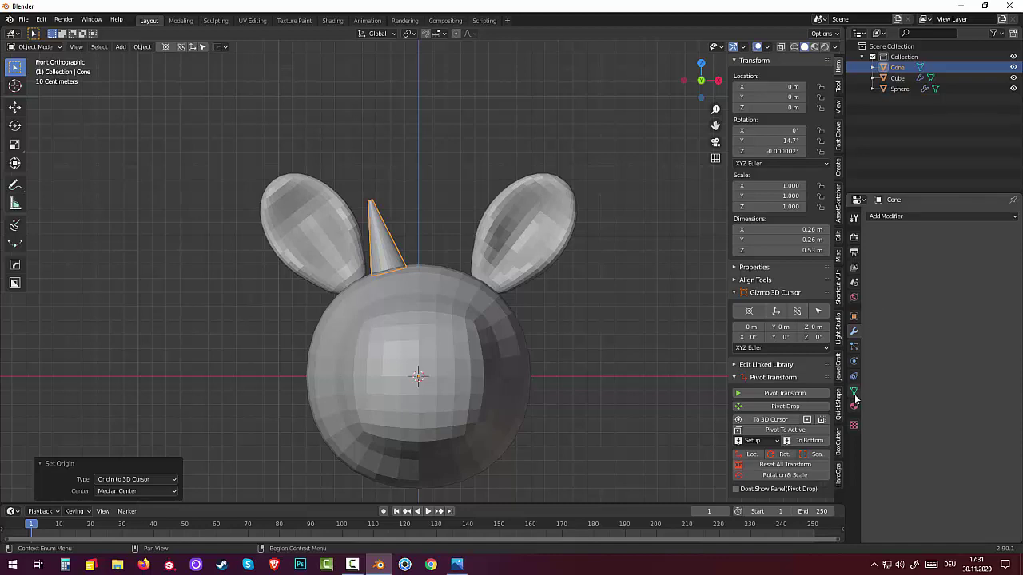
pyautogui.click(785, 475)
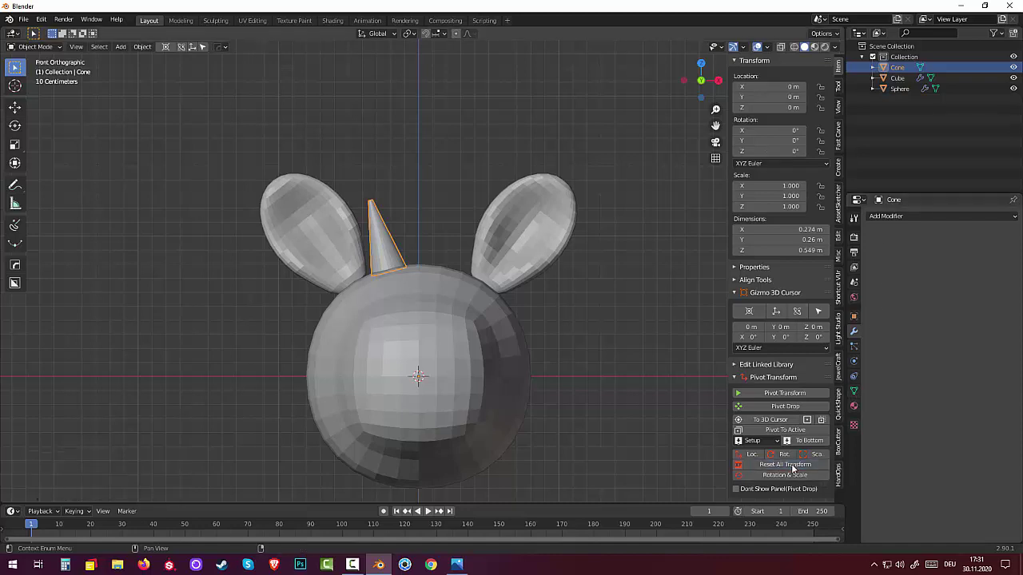
# Step: Add an X-axis Mirror modifier to the cone, producing the right-side horn
pyautogui.click(885, 217)
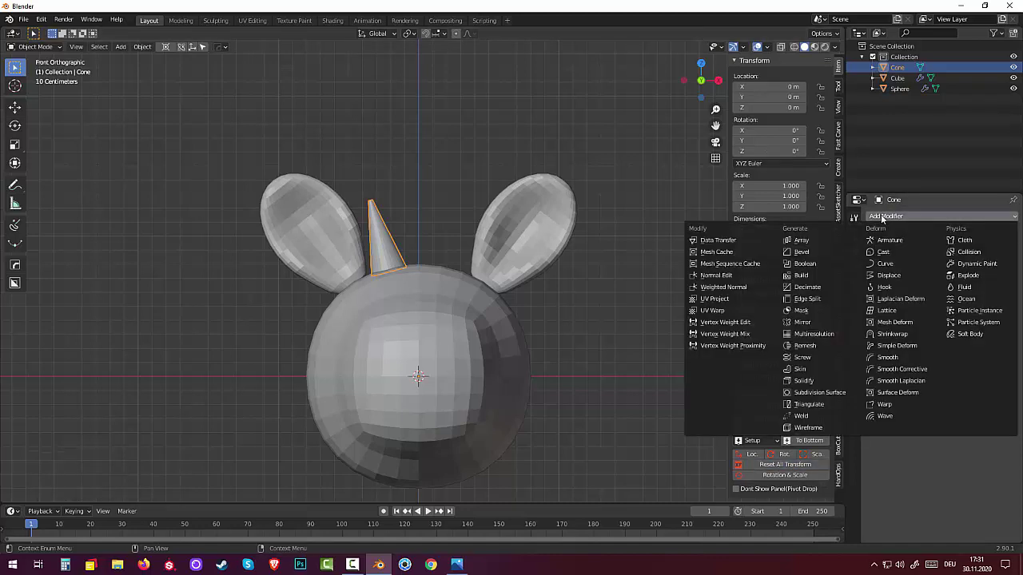
pyautogui.click(812, 324)
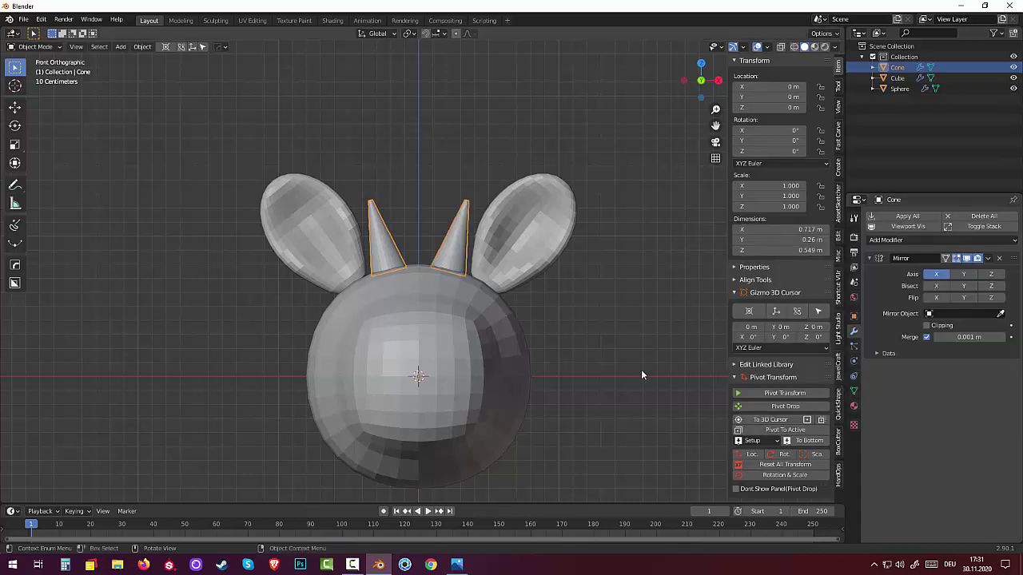
pyautogui.click(616, 380)
pyautogui.moveTo(616, 380)
pyautogui.mouseDown(button='middle')
pyautogui.moveTo(685, 414)
pyautogui.moveTo(676, 394)
pyautogui.moveTo(612, 388)
pyautogui.moveTo(619, 400)
pyautogui.moveTo(590, 381)
pyautogui.moveTo(658, 375)
pyautogui.moveTo(666, 387)
pyautogui.moveTo(654, 399)
pyautogui.moveTo(568, 372)
pyautogui.mouseUp(button='middle')
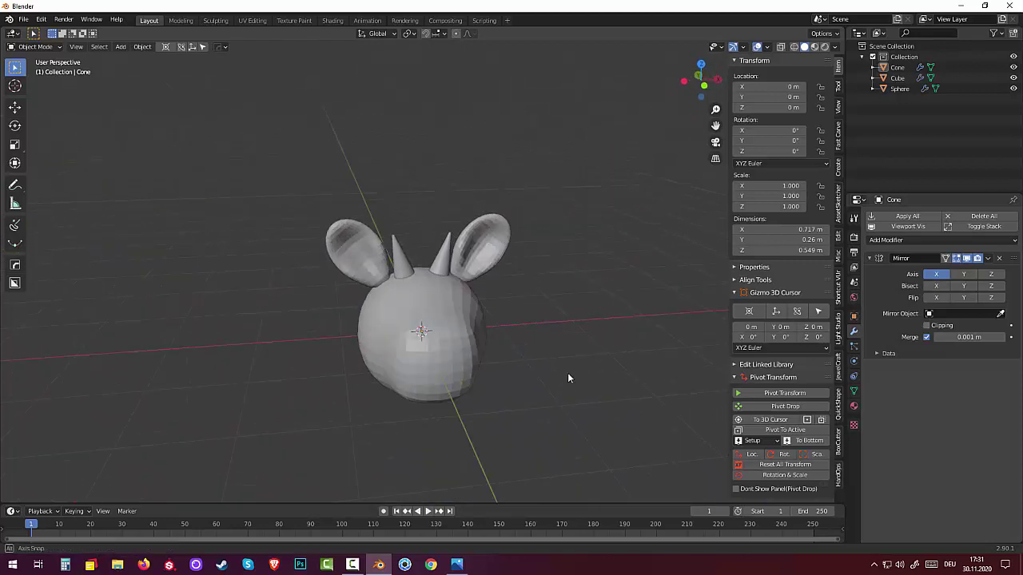
# Step: Select the head and enter Edit Mode with face selection
pyautogui.click(436, 317)
pyautogui.click(34, 48)
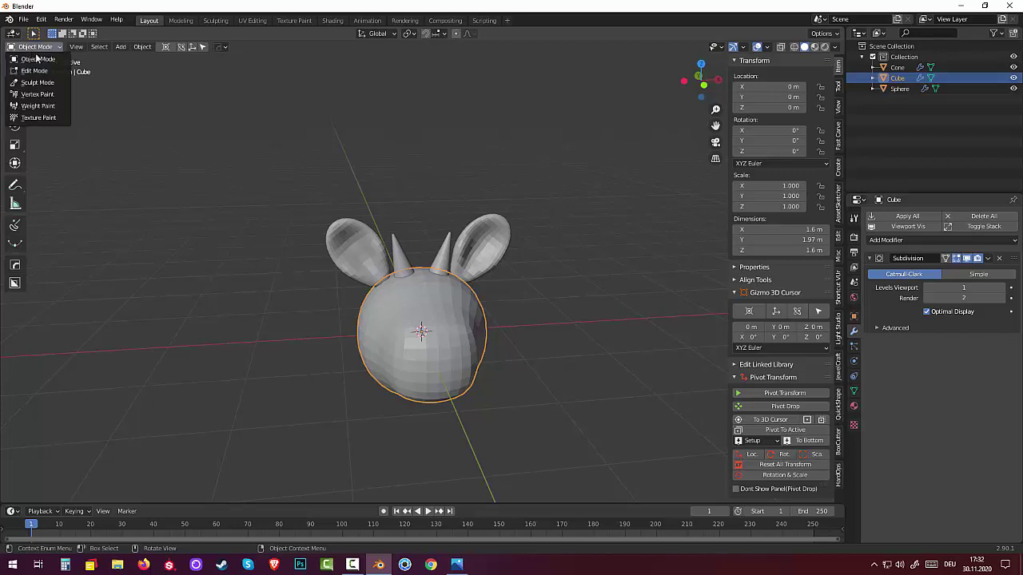
pyautogui.click(34, 71)
pyautogui.moveTo(447, 335); pyautogui.dragTo(499, 325, button='middle')
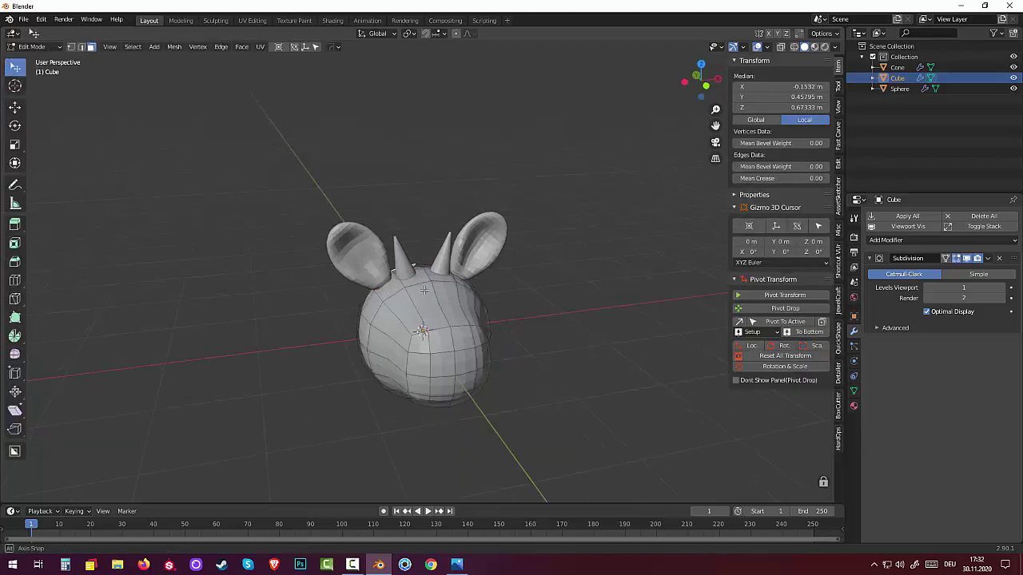
pyautogui.click(470, 316)
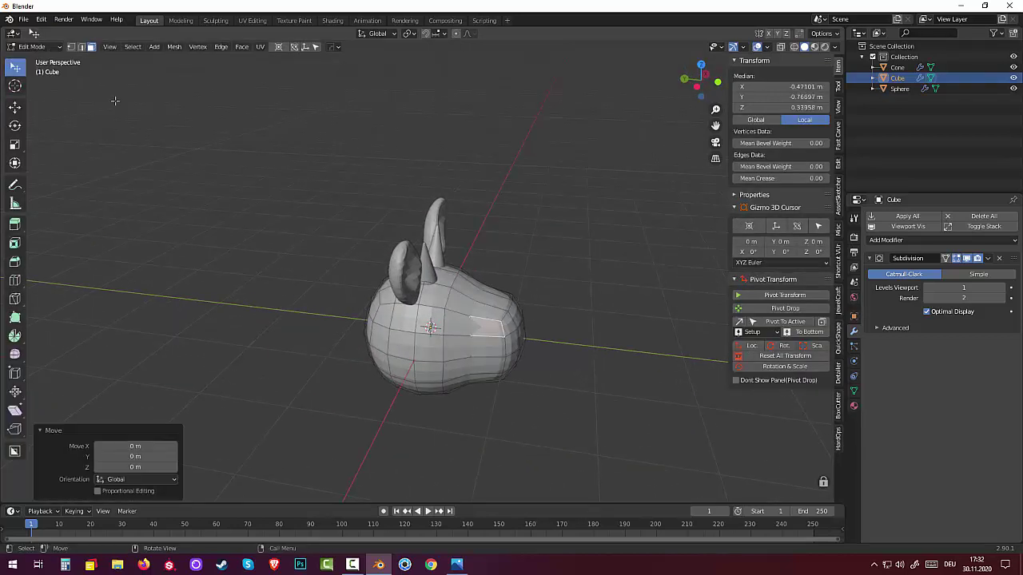
pyautogui.click(80, 46)
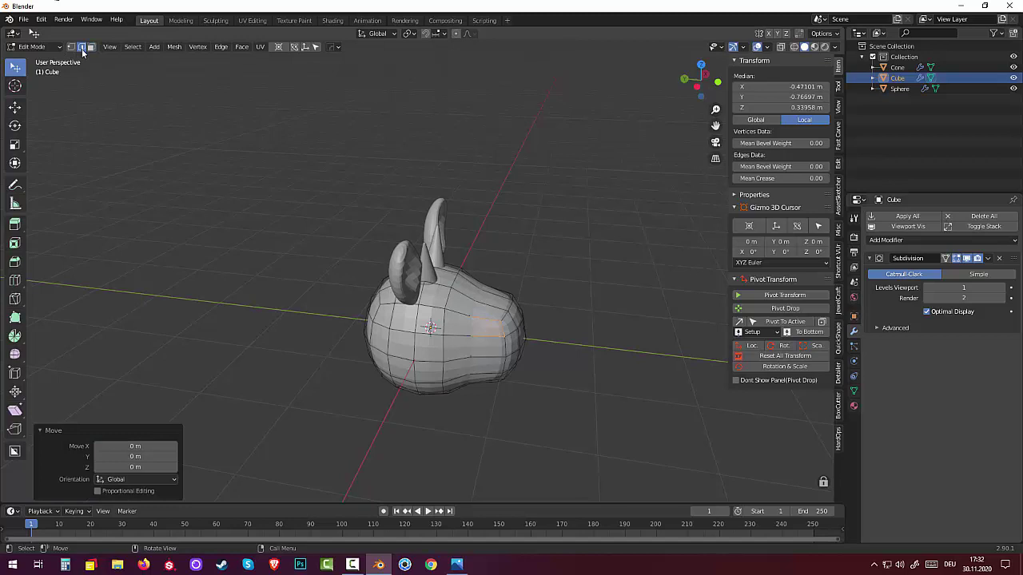
# Step: Loop-select the edge ring around the snout and scale it to about 0.86
pyautogui.keyDown('alt'); pyautogui.click(471, 356); pyautogui.keyUp('alt')
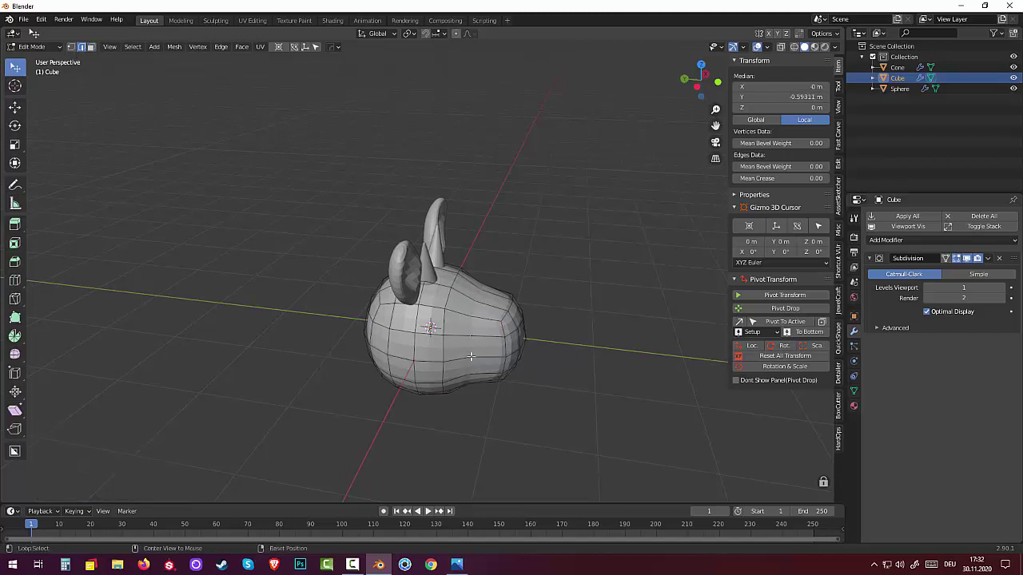
pyautogui.keyDown('alt'); pyautogui.click(472, 357); pyautogui.keyUp('alt')
pyautogui.keyDown('alt'); pyautogui.click(471, 349); pyautogui.keyUp('alt')
pyautogui.press('s')
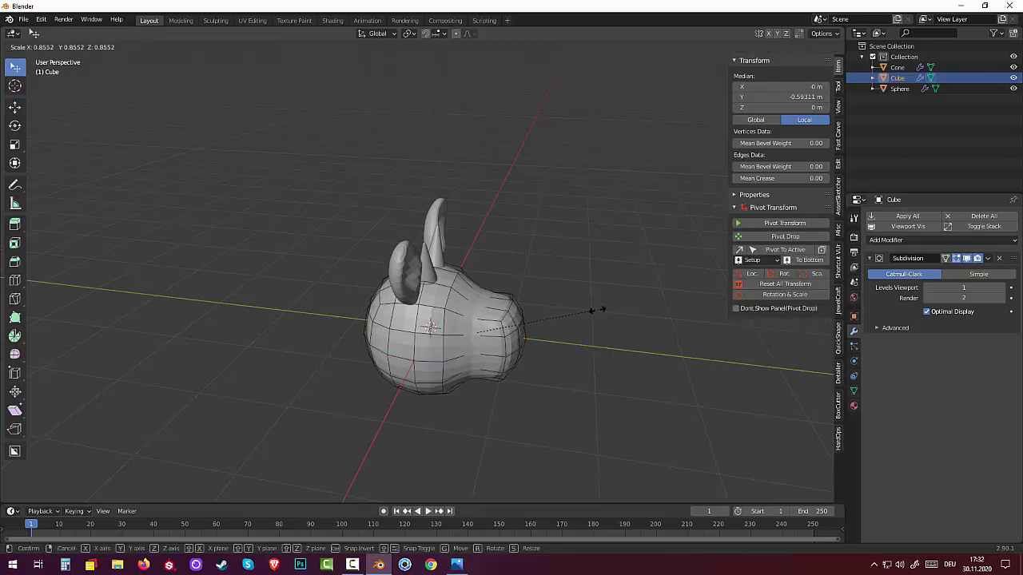
pyautogui.click(601, 309)
pyautogui.click(596, 364)
pyautogui.moveTo(600, 365)
pyautogui.mouseDown(button='middle')
pyautogui.moveTo(490, 346)
pyautogui.moveTo(507, 341)
pyautogui.mouseUp(button='middle')
pyautogui.scroll(-2, 496, 367)
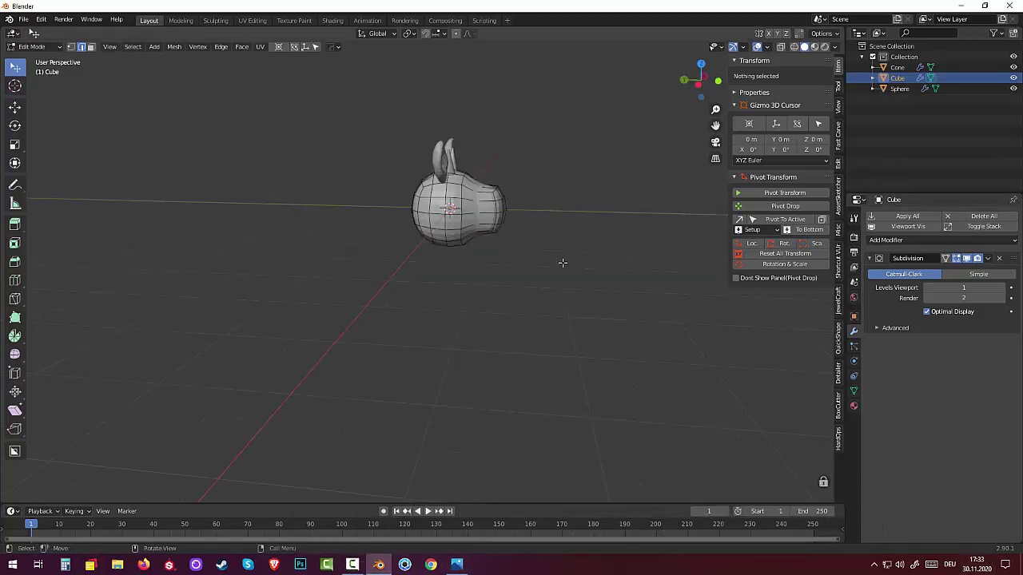
# Step: Add a trial cylinder at the origin, then undo it
pyautogui.hotkey('shift', 'a')
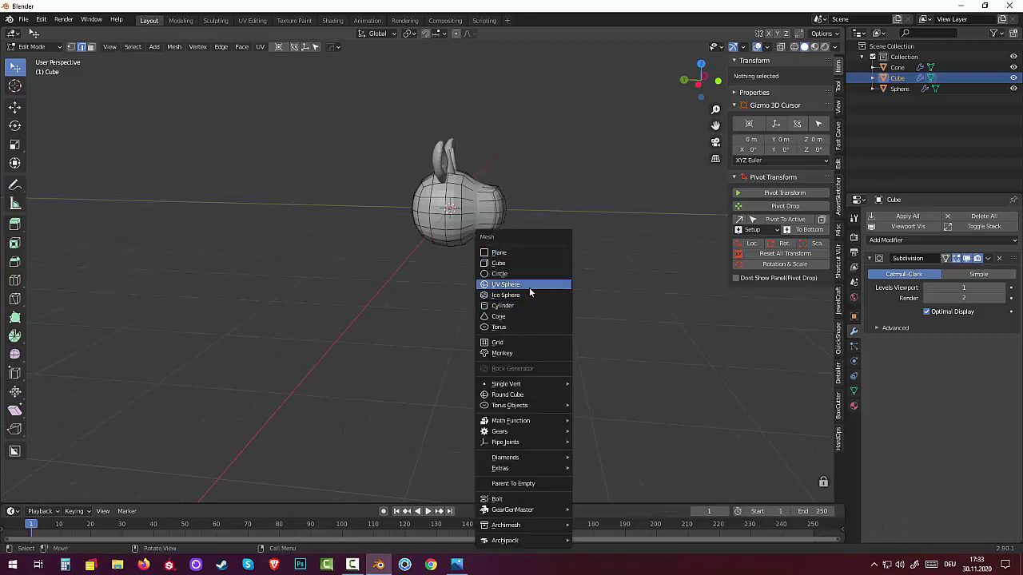
pyautogui.click(517, 305)
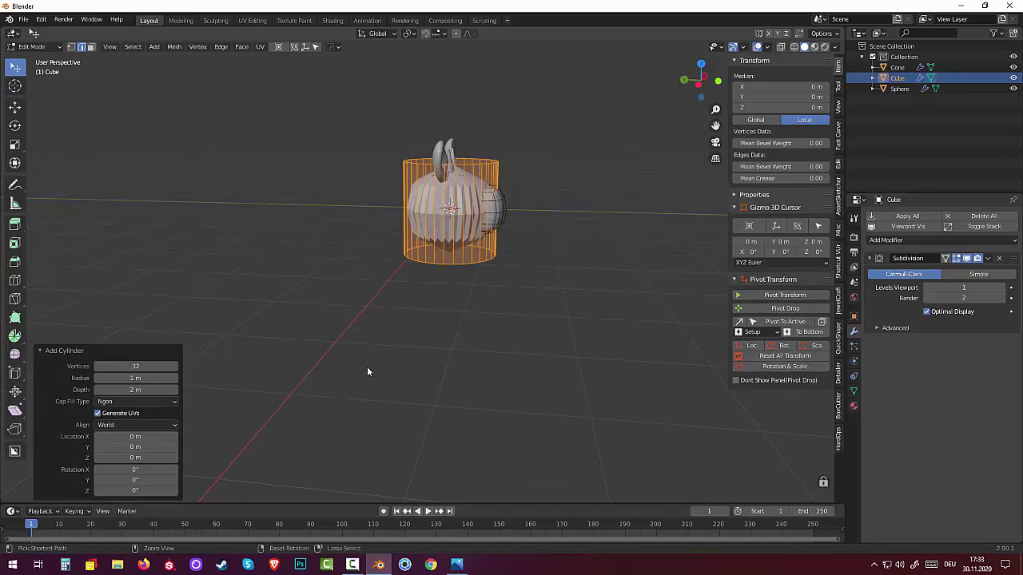
pyautogui.hotkey('ctrl', 'z')
# Step: Return to Object Mode, deselect the head, and bring up the Add menu
pyautogui.click(32, 46)
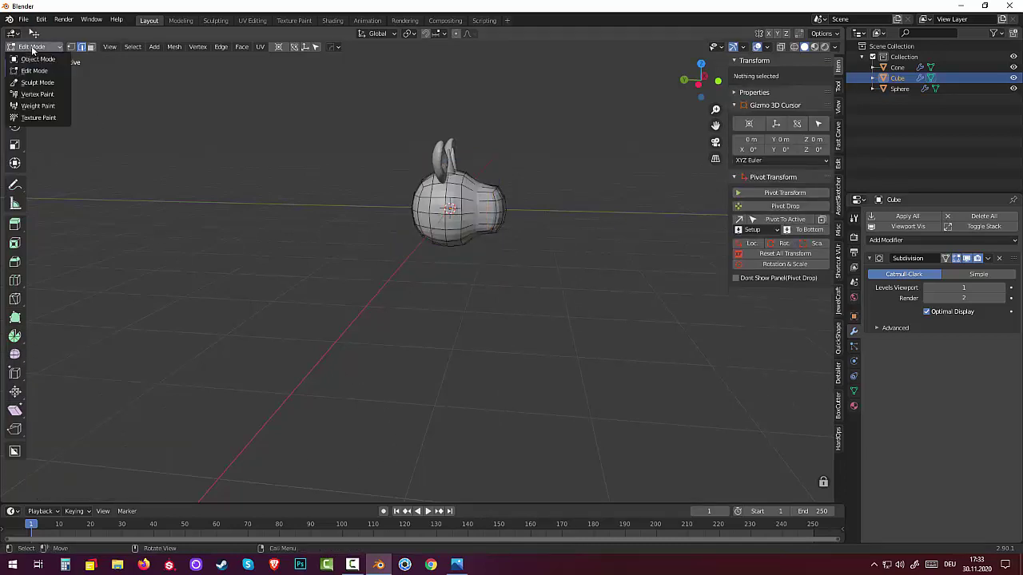
pyautogui.click(37, 59)
pyautogui.click(234, 210)
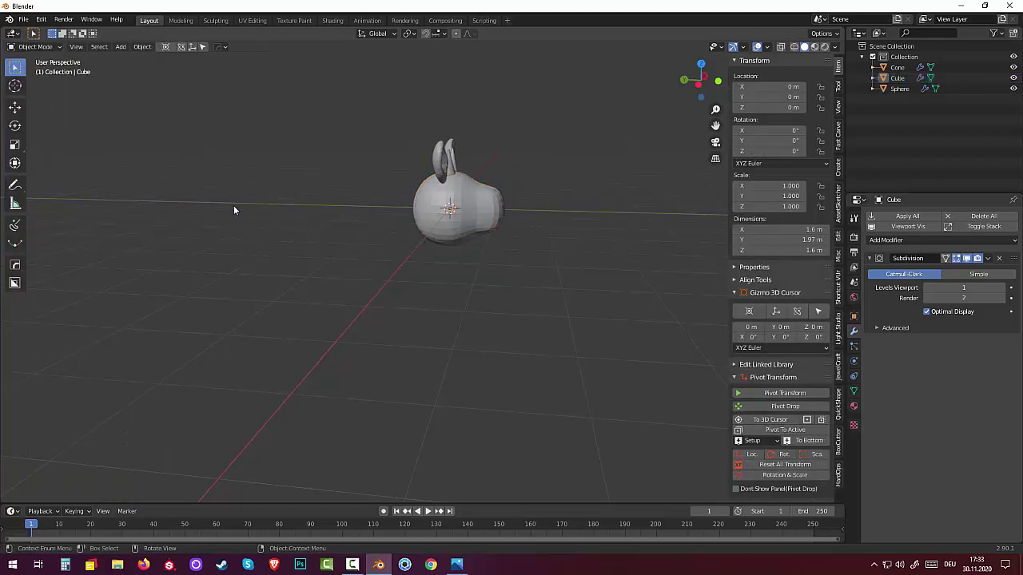
pyautogui.moveTo(339, 300)
pyautogui.mouseDown(button='middle')
pyautogui.moveTo(370, 308)
pyautogui.moveTo(370, 323)
pyautogui.mouseUp(button='middle')
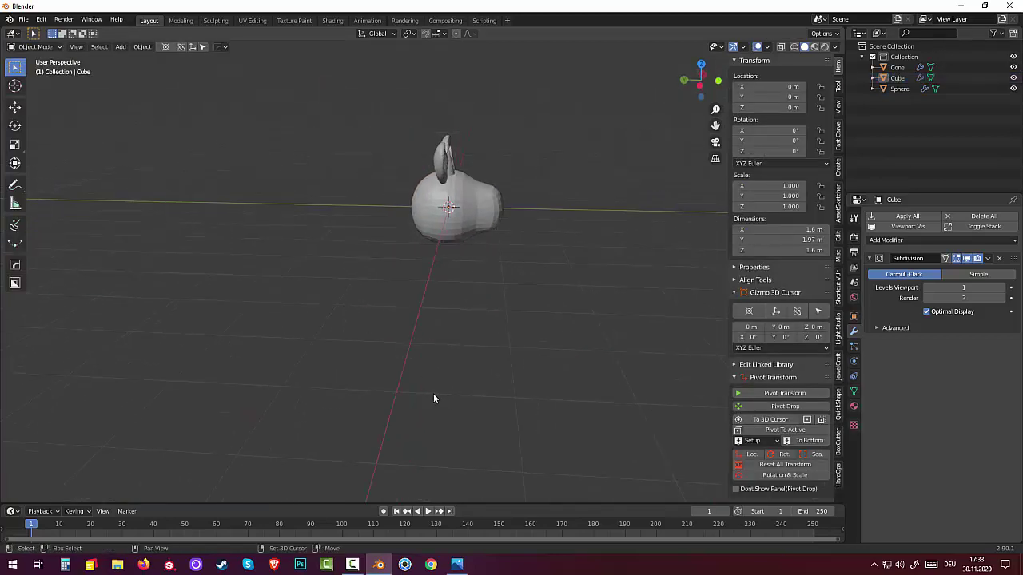
pyautogui.hotkey('shift', 'a')
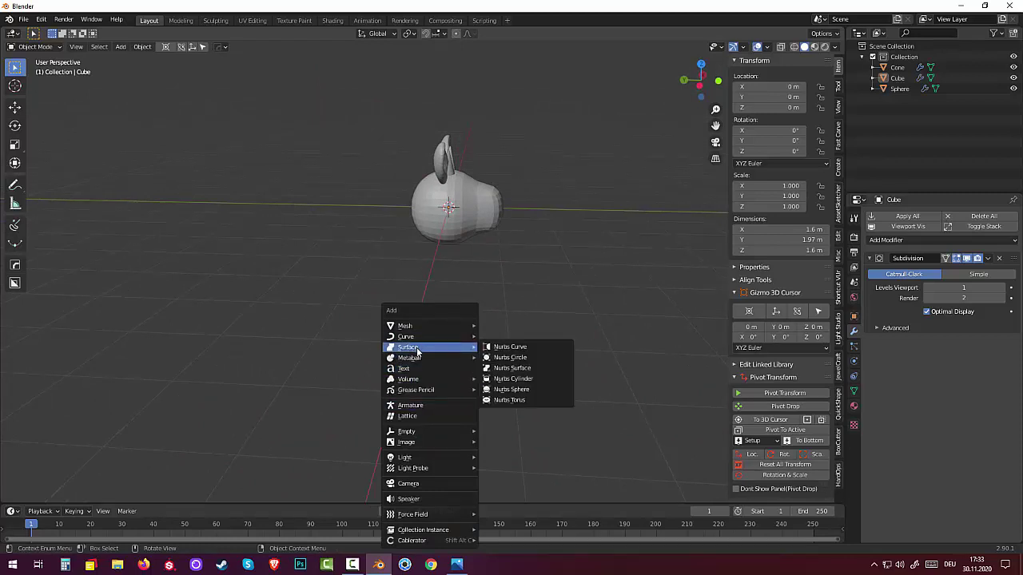
pyautogui.moveTo(405, 326)
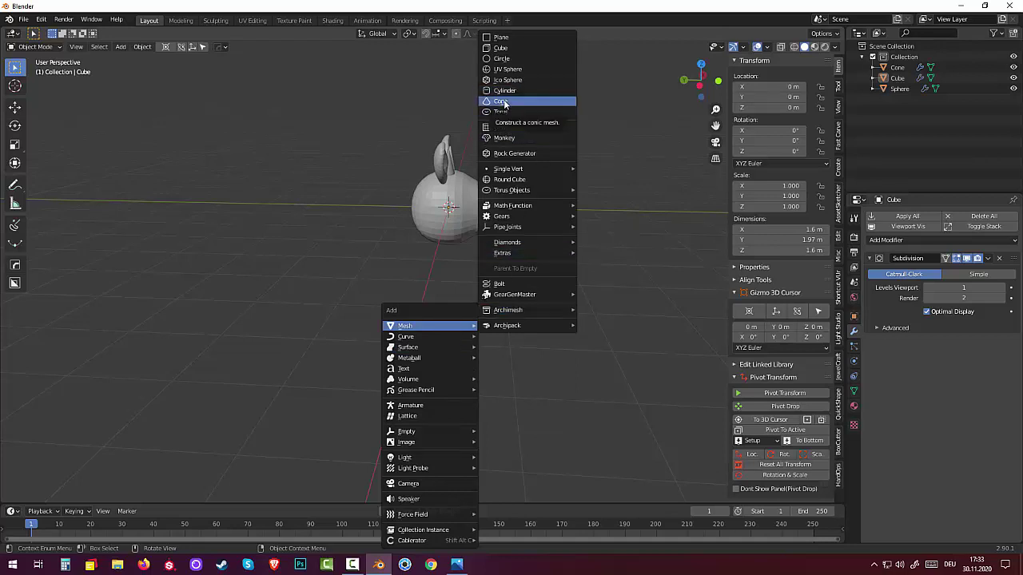
# Step: Add a 26-vertex cone, radii 0.45 m and 0.26 m, depth 1.11 m, at Z -1.38 m
pyautogui.click(504, 102)
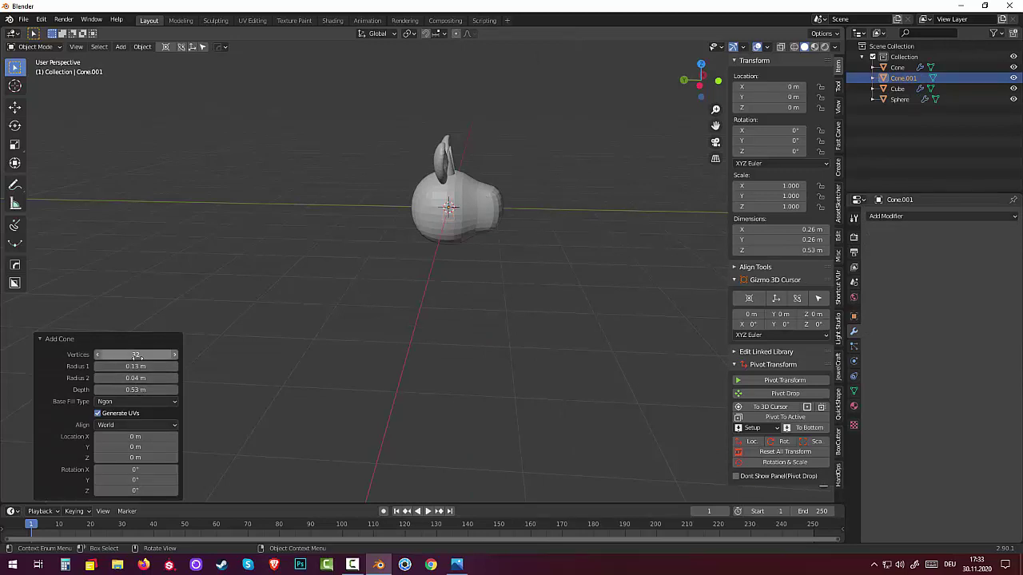
pyautogui.moveTo(136, 354)
pyautogui.mouseDown()
pyautogui.moveTo(148, 354)
pyautogui.moveTo(112, 354)
pyautogui.moveTo(141, 354)
pyautogui.moveTo(151, 366)
pyautogui.mouseUp()
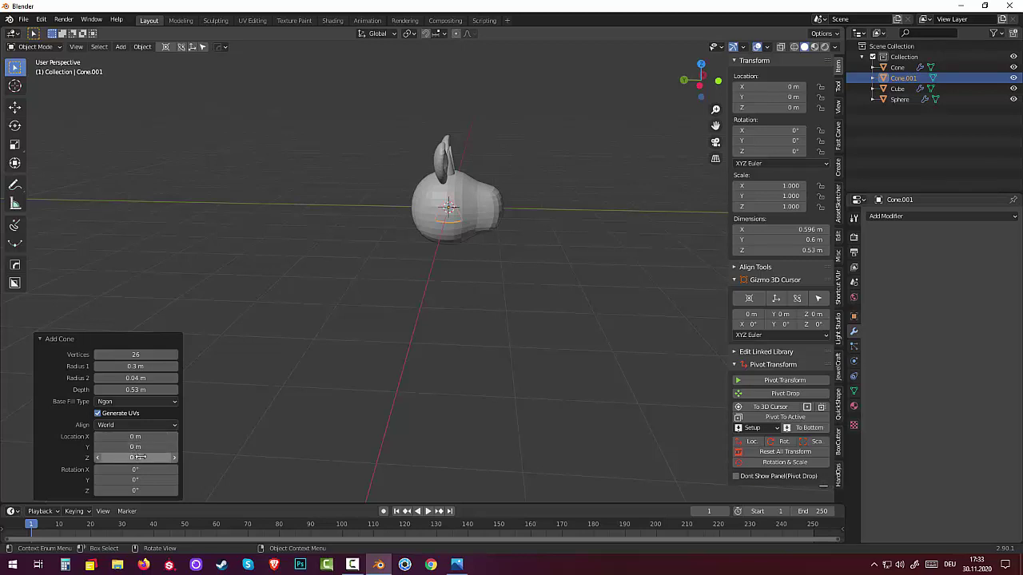
pyautogui.moveTo(136, 457); pyautogui.dragTo(104, 457)
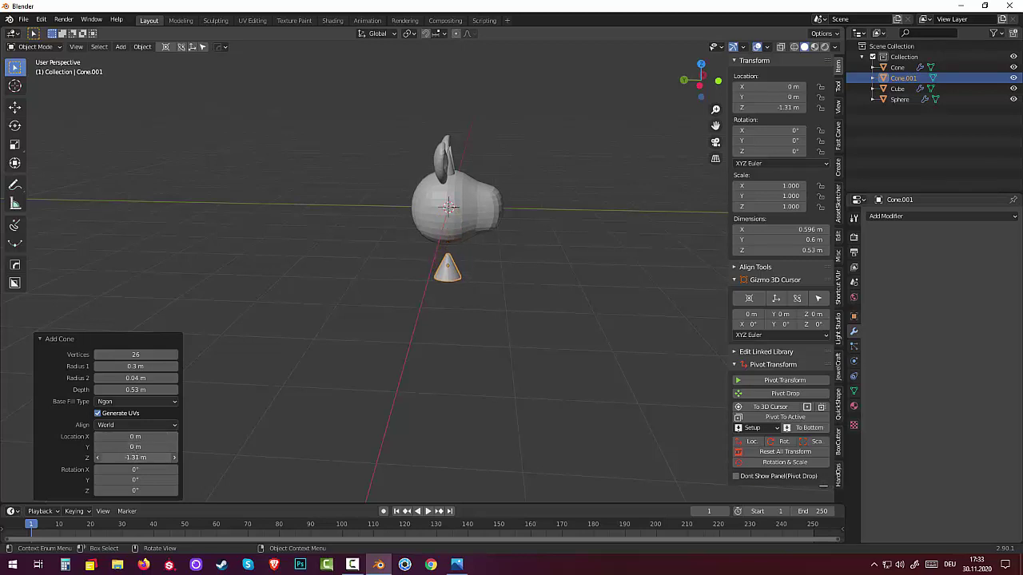
pyautogui.moveTo(136, 457); pyautogui.dragTo(143, 451)
pyautogui.moveTo(136, 378); pyautogui.dragTo(147, 378)
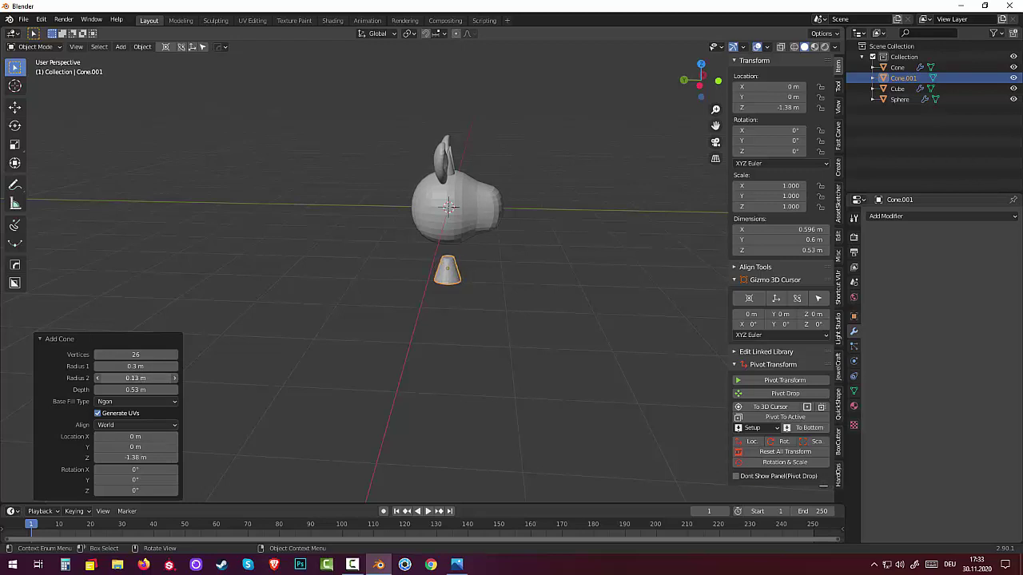
pyautogui.moveTo(136, 389)
pyautogui.mouseDown()
pyautogui.moveTo(156, 389)
pyautogui.moveTo(128, 389)
pyautogui.moveTo(156, 366)
pyautogui.moveTo(141, 366)
pyautogui.moveTo(147, 389)
pyautogui.moveTo(139, 378)
pyautogui.moveTo(148, 378)
pyautogui.mouseUp()
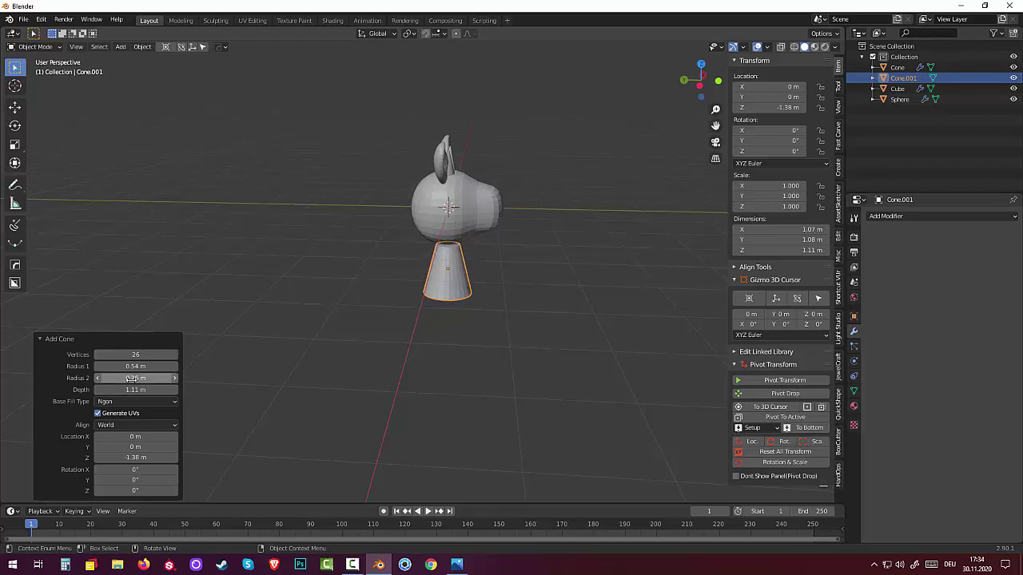
pyautogui.scroll(5, 450, 396)
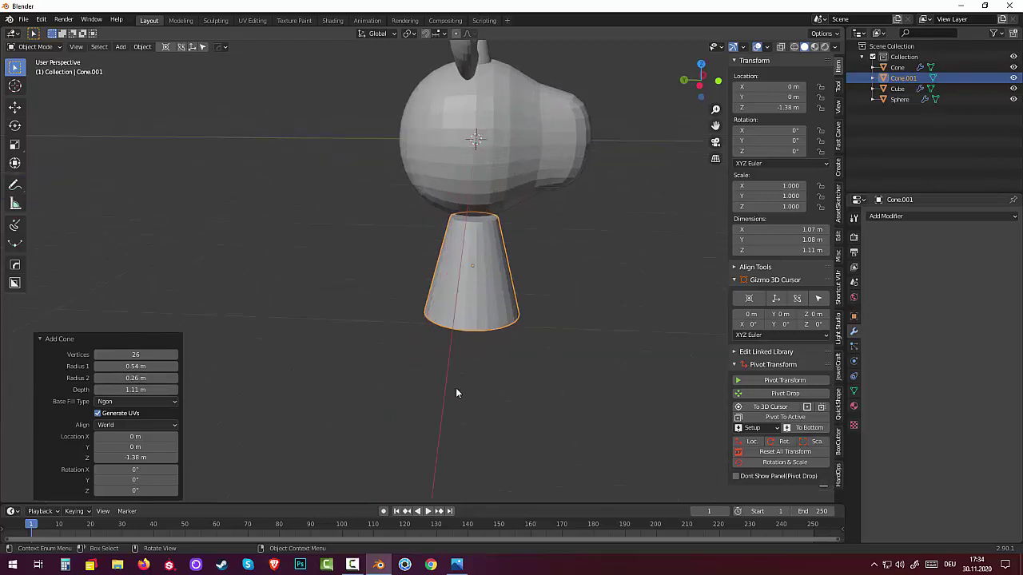
pyautogui.moveTo(455, 388)
pyautogui.mouseDown(button='middle')
pyautogui.moveTo(432, 354)
pyautogui.moveTo(355, 350)
pyautogui.moveTo(345, 377)
pyautogui.moveTo(357, 388)
pyautogui.moveTo(416, 396)
pyautogui.mouseUp(button='middle')
pyautogui.scroll(-3, 357, 387)
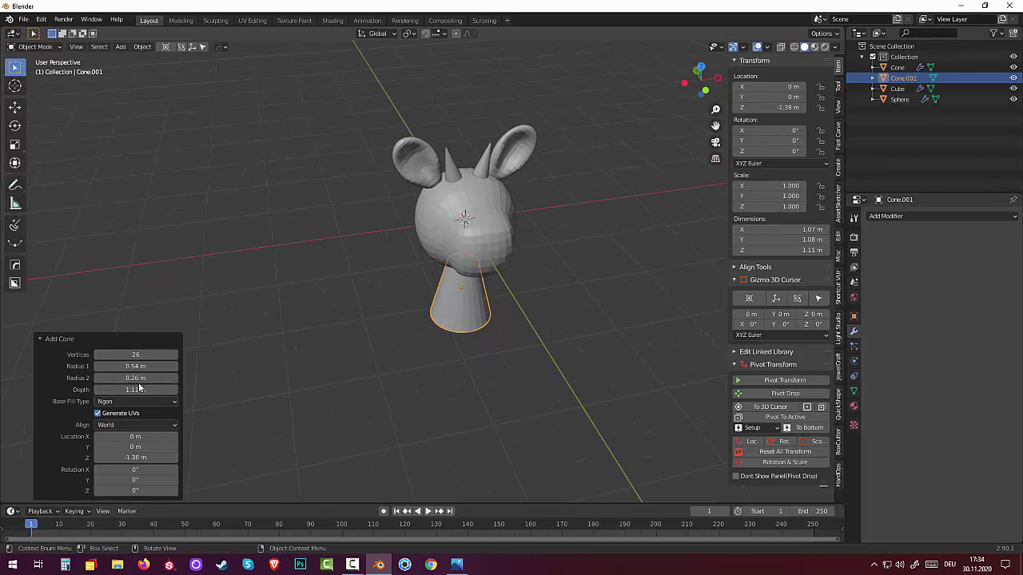
pyautogui.moveTo(136, 366); pyautogui.dragTo(112, 366)
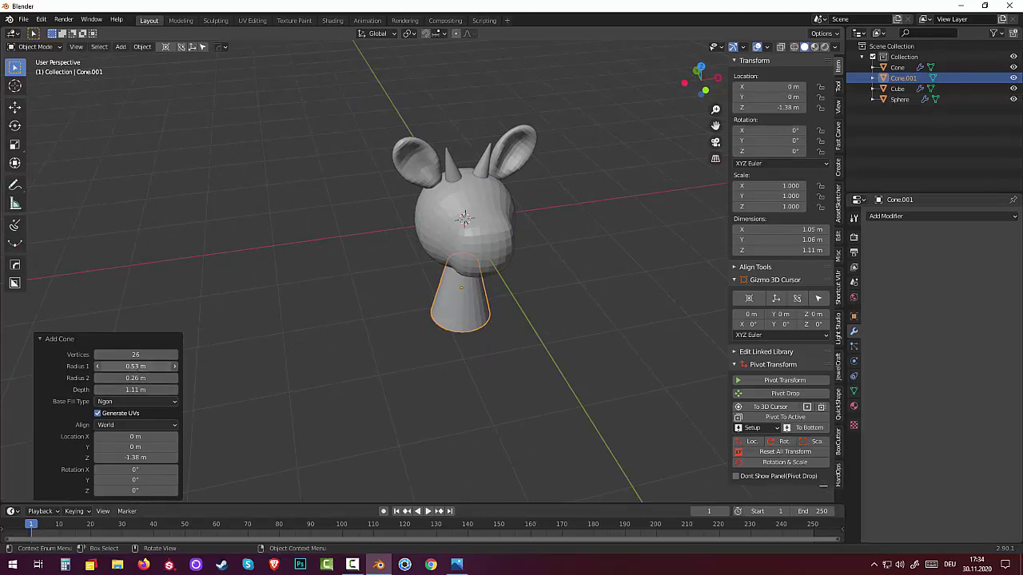
pyautogui.click(278, 389)
pyautogui.moveTo(462, 335); pyautogui.dragTo(473, 256, button='middle')
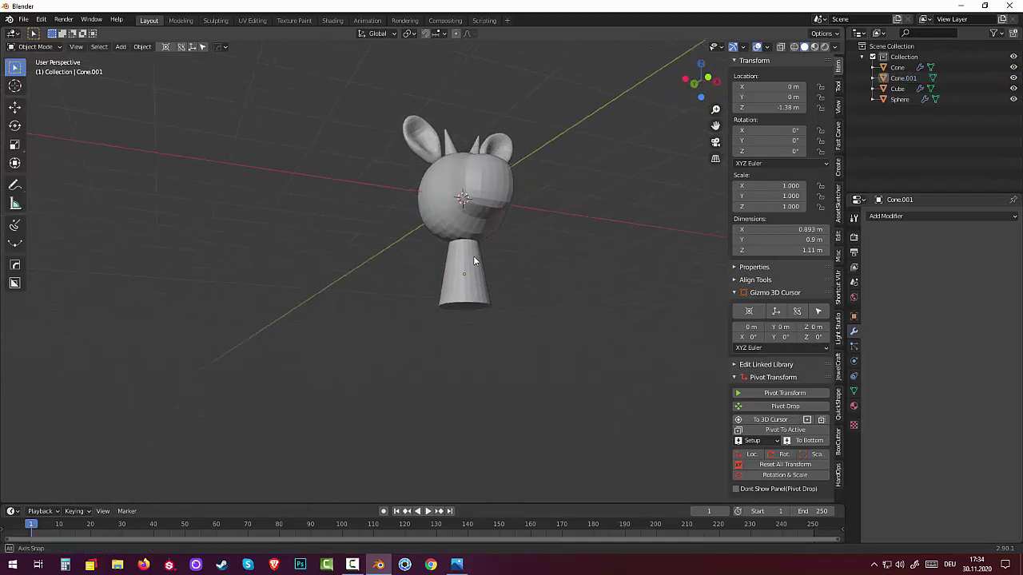
# Step: In Edit Mode with face selection, select the cone's top and bottom faces
pyautogui.click(36, 48)
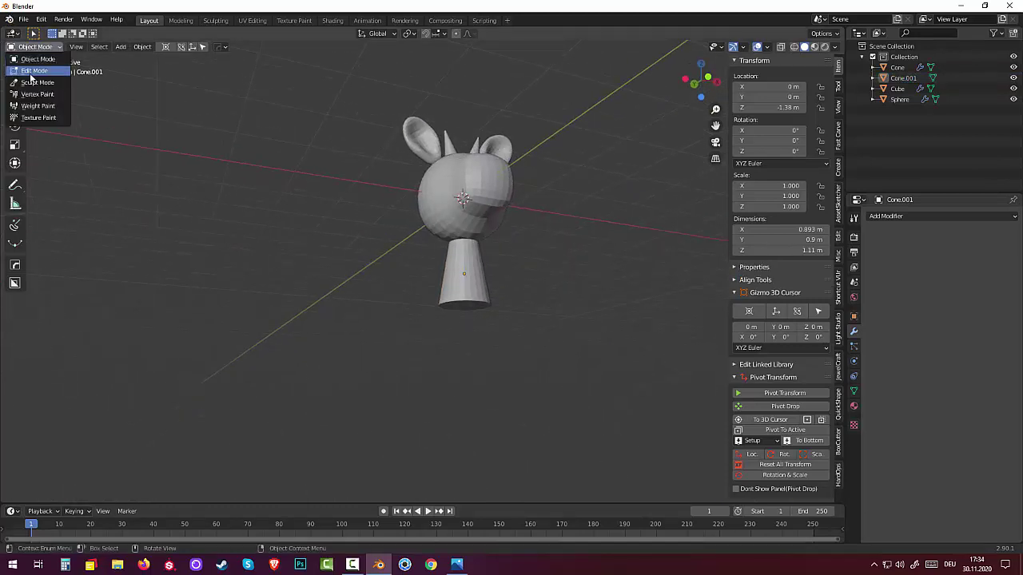
pyautogui.click(32, 71)
pyautogui.click(457, 307)
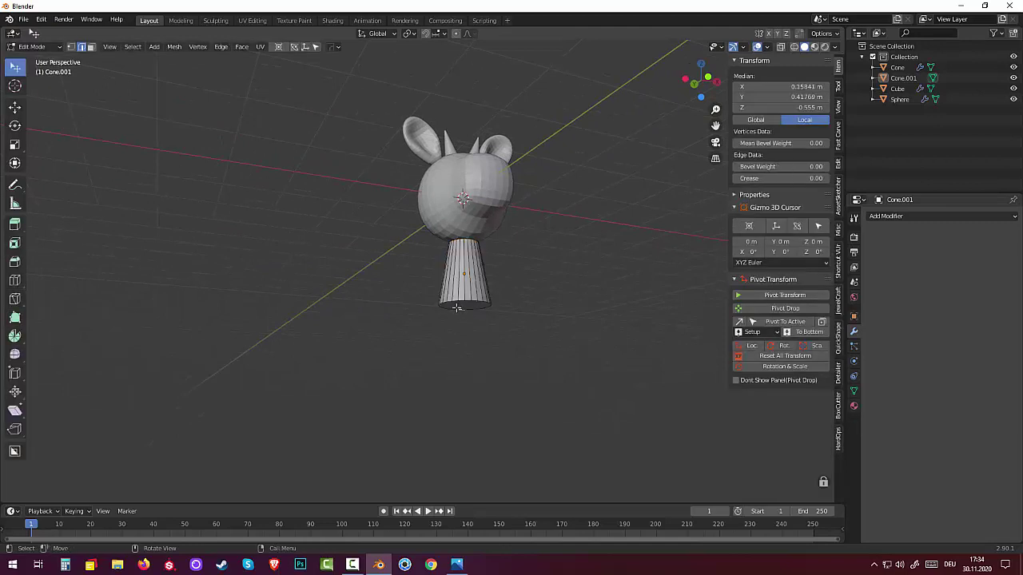
pyautogui.click(91, 46)
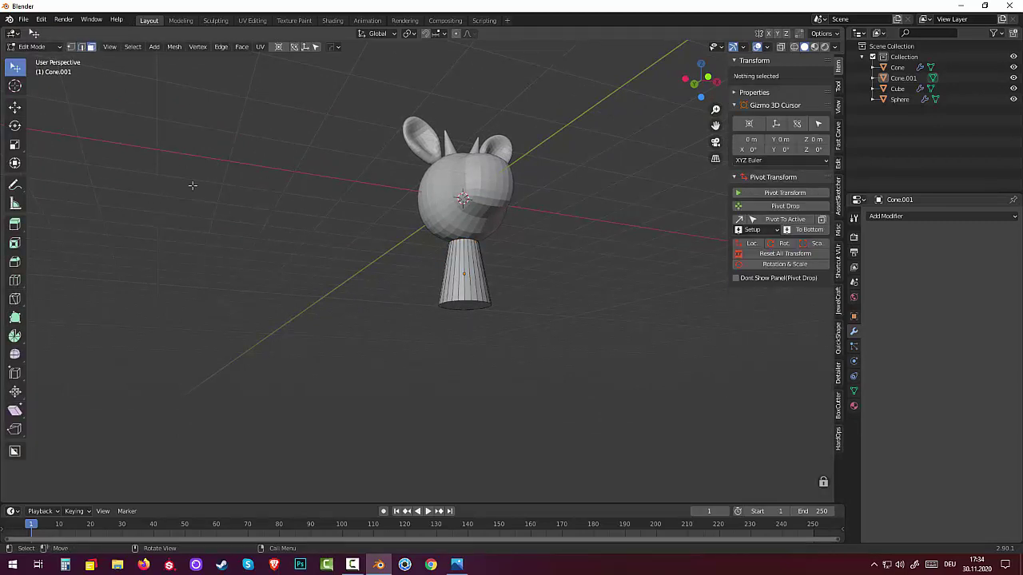
pyautogui.click(456, 315)
pyautogui.moveTo(506, 274); pyautogui.dragTo(478, 250, button='middle')
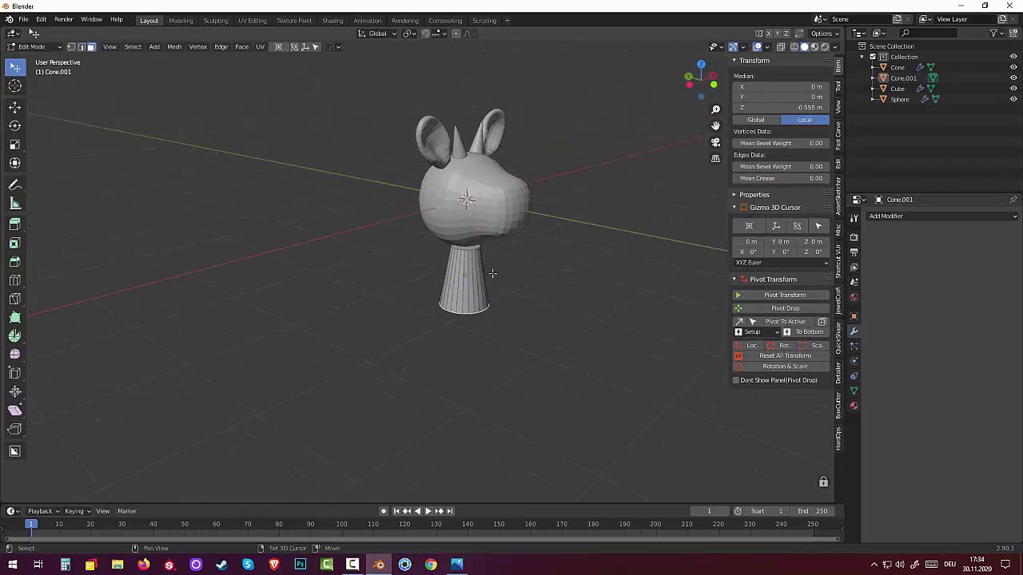
pyautogui.click(473, 248)
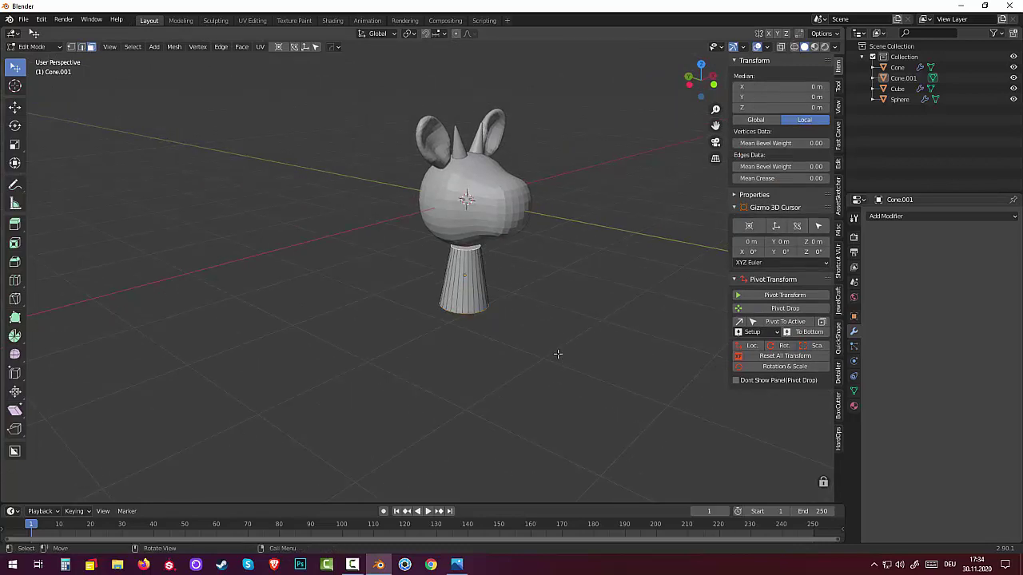
# Step: Bevel the selected end faces with 4 segments and return to Object Mode
pyautogui.hotkey('ctrl', 'b')
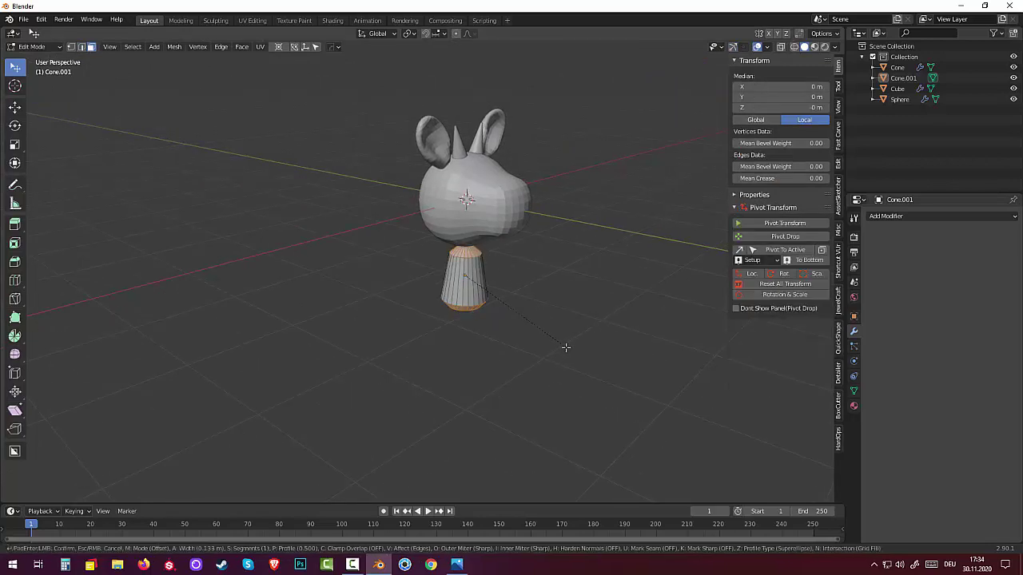
pyautogui.scroll(1, 565, 348)
pyautogui.scroll(1, 566, 348)
pyautogui.click(567, 346)
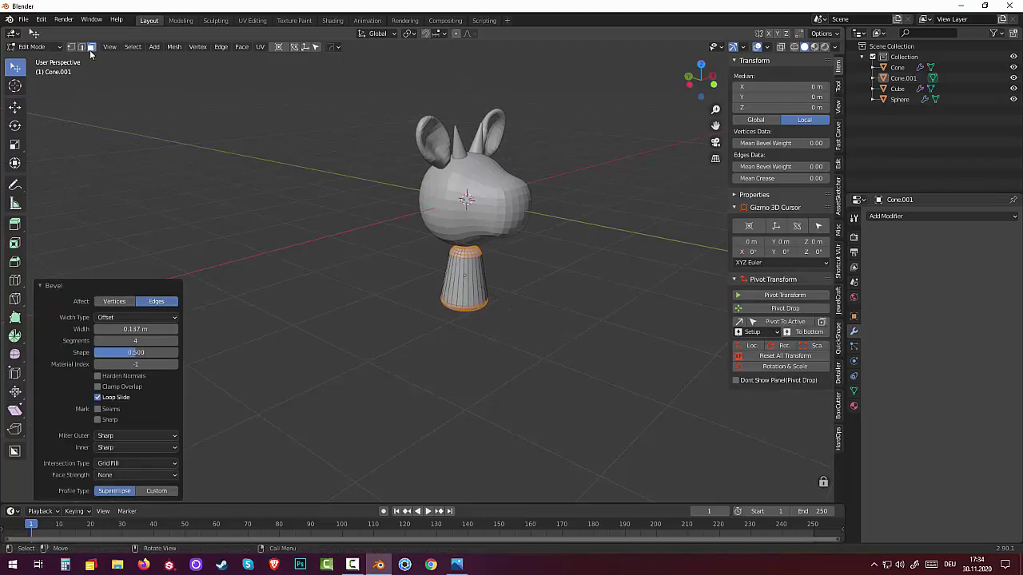
pyautogui.click(32, 47)
pyautogui.click(36, 53)
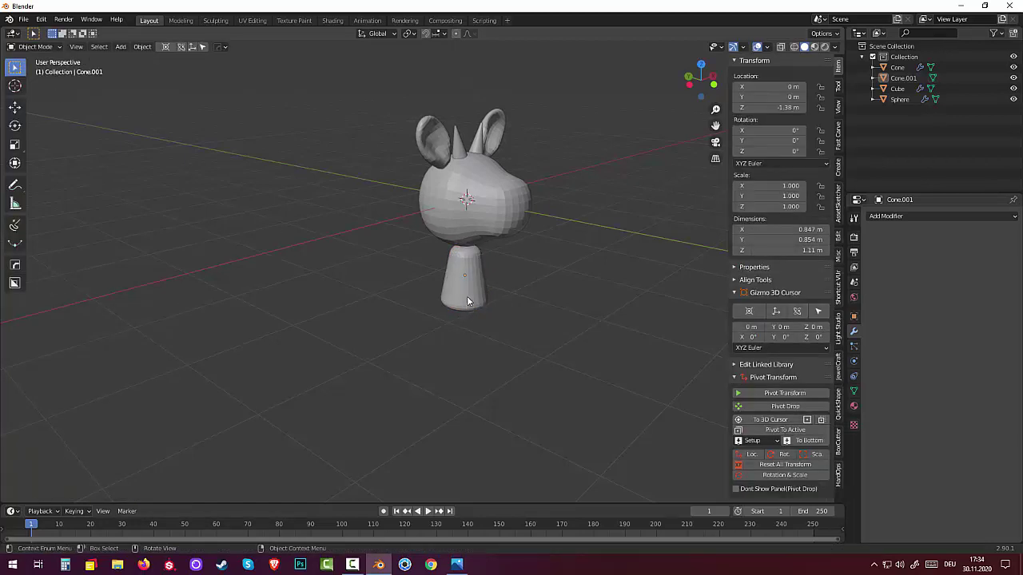
# Step: Move the neck cone up about 0.128 m to Z -1.2524 m, closer under the head
pyautogui.moveTo(472, 320)
pyautogui.mouseDown(button='middle')
pyautogui.moveTo(581, 327)
pyautogui.moveTo(500, 319)
pyautogui.mouseUp(button='middle')
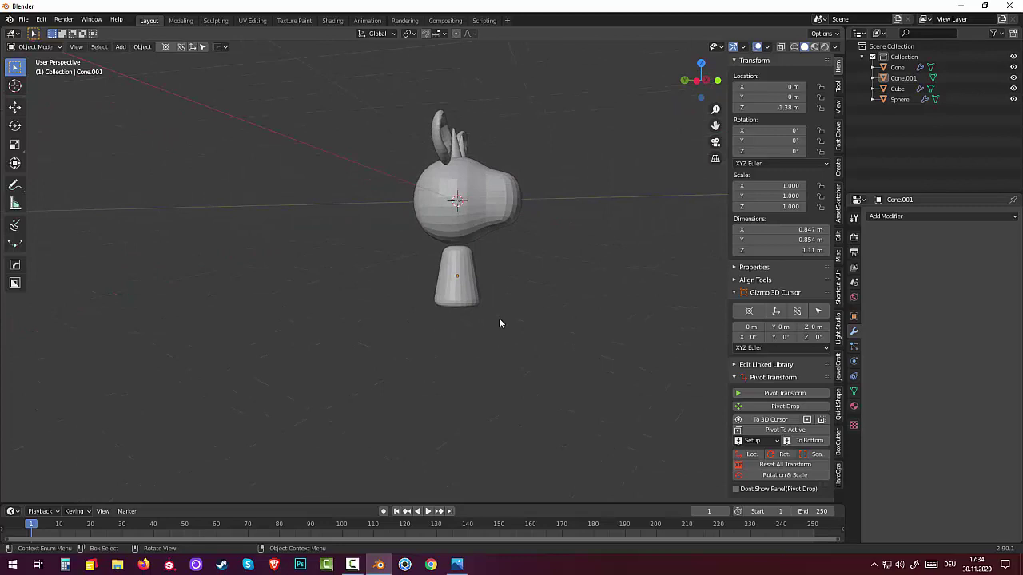
pyautogui.click(456, 290)
pyautogui.press('g')
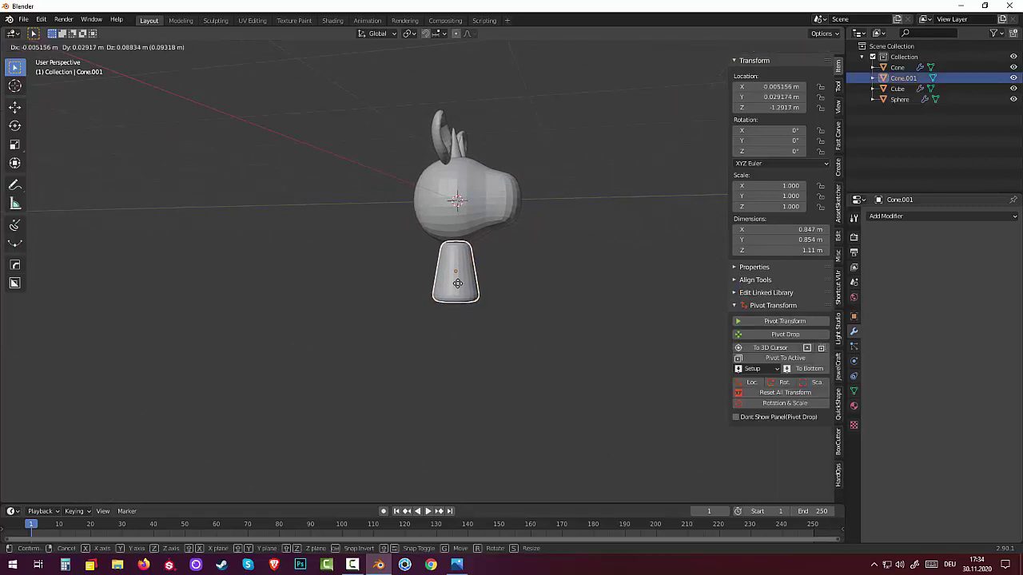
pyautogui.click(457, 283)
# Step: Deselect everything and bring up the Add menu
pyautogui.moveTo(528, 338)
pyautogui.mouseDown(button='middle')
pyautogui.moveTo(469, 378)
pyautogui.moveTo(434, 384)
pyautogui.moveTo(481, 365)
pyautogui.moveTo(528, 369)
pyautogui.mouseUp(button='middle')
pyautogui.scroll(-3, 482, 364)
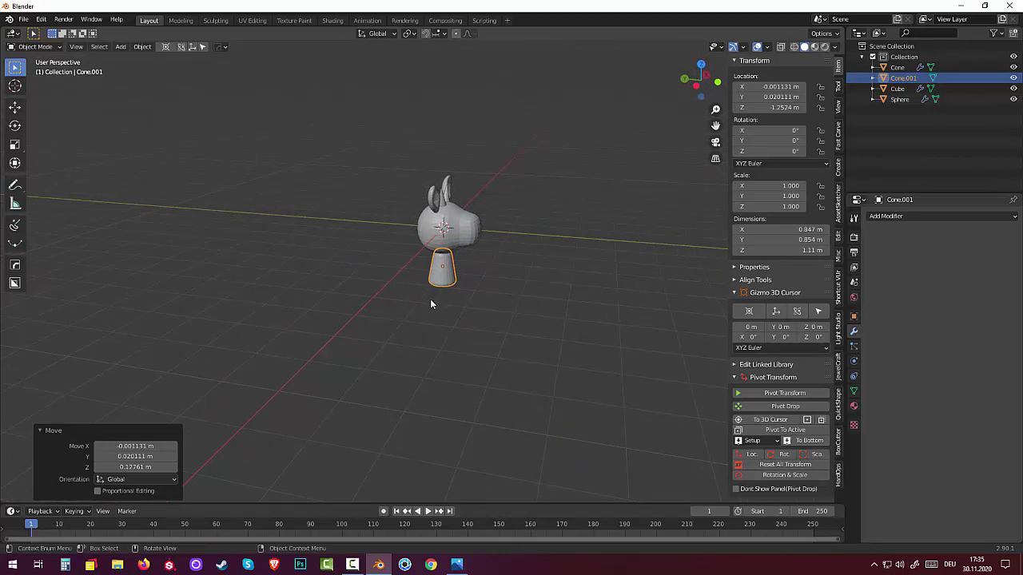
pyautogui.click(352, 564)
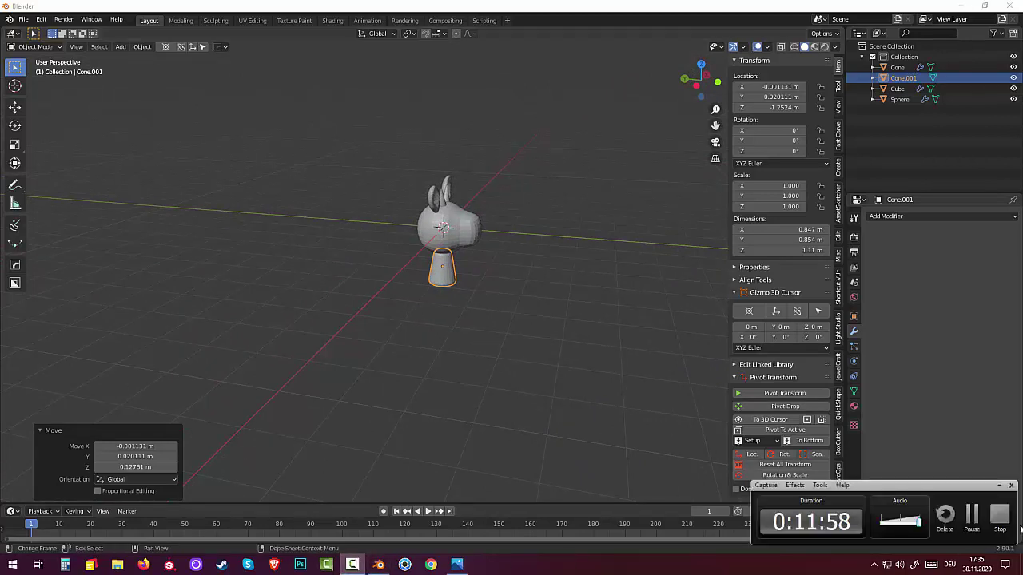
pyautogui.click(352, 564)
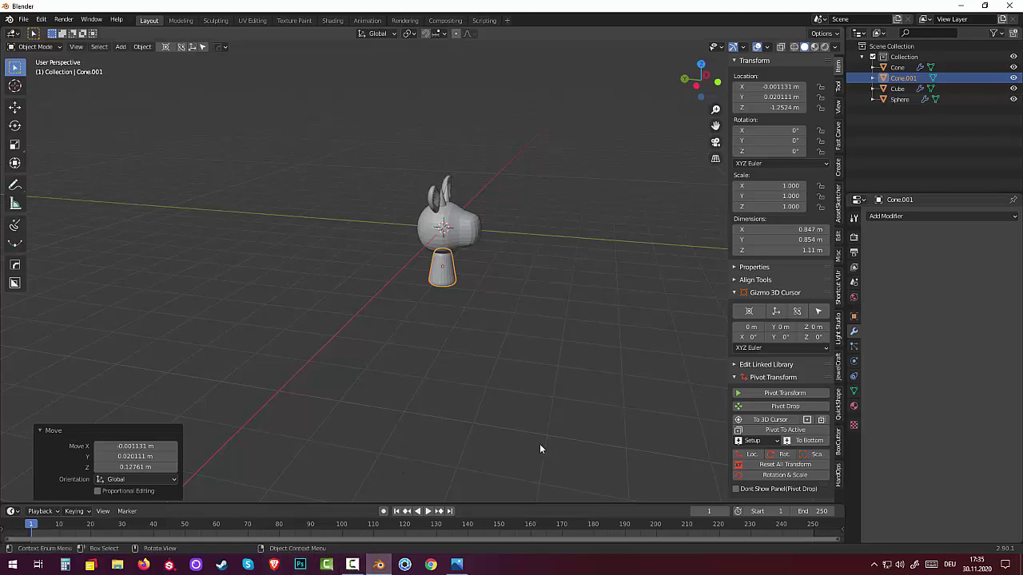
pyautogui.hotkey('alt', 'a')
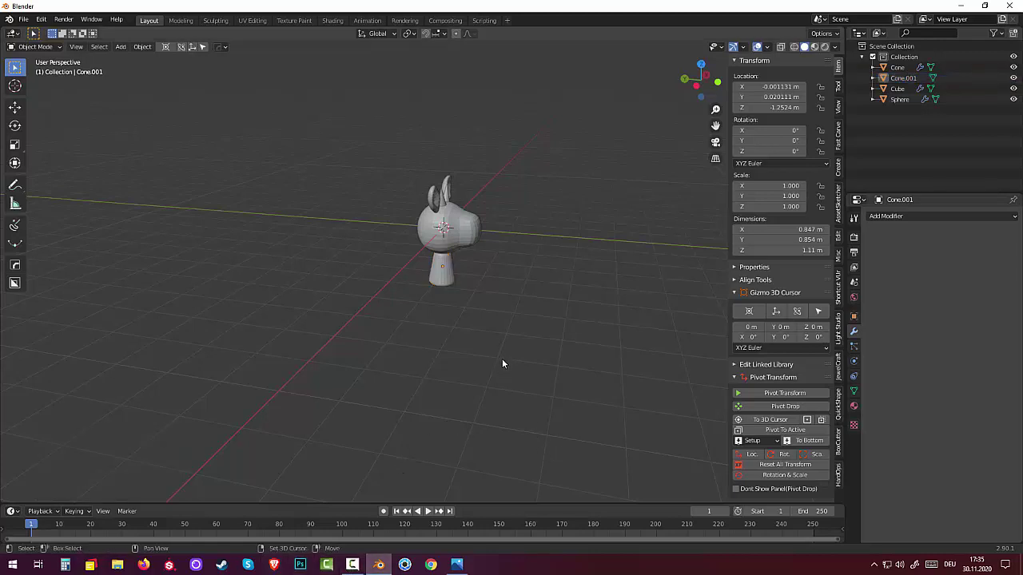
pyautogui.hotkey('shift', 'a')
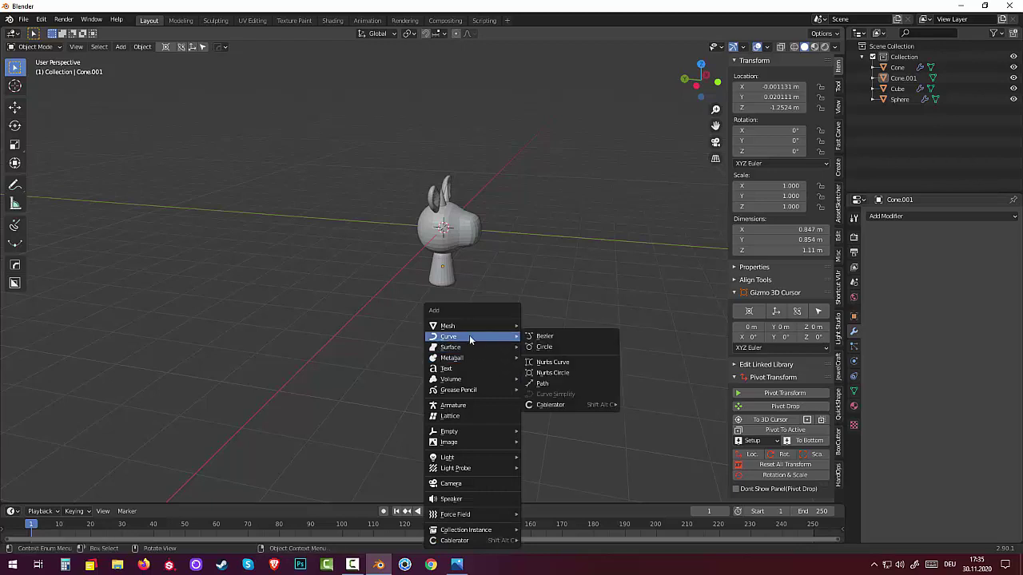
pyautogui.moveTo(448, 325)
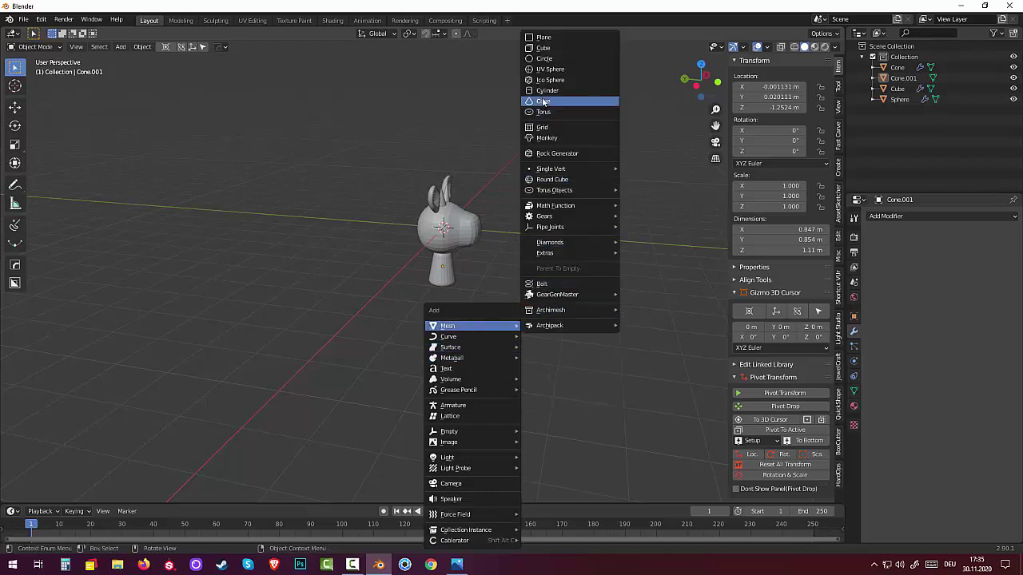
# Step: Add a cylinder and lay it on its side with X rotation 90°
pyautogui.click(543, 90)
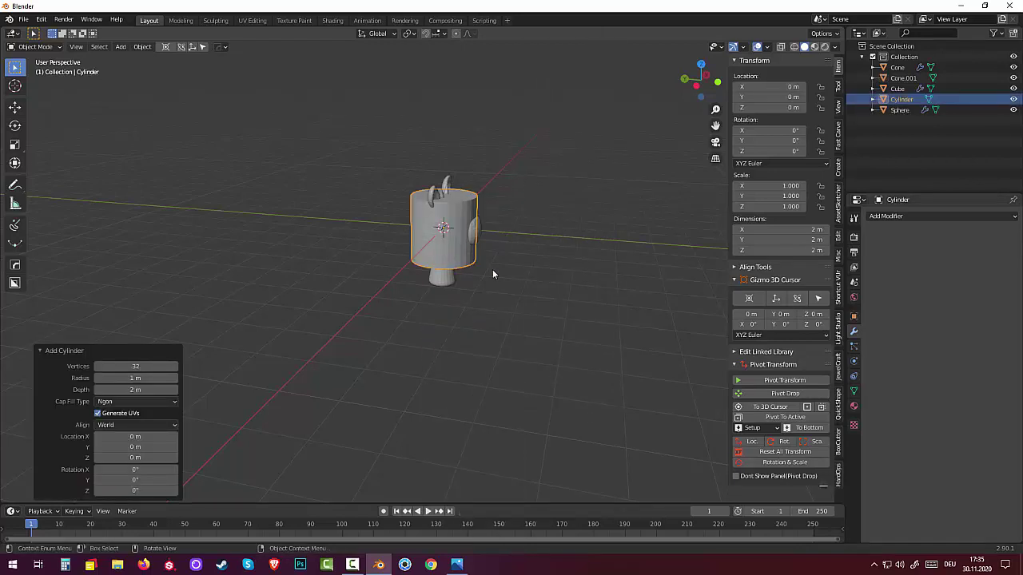
pyautogui.click(141, 470)
pyautogui.write('90')
pyautogui.press('Return')
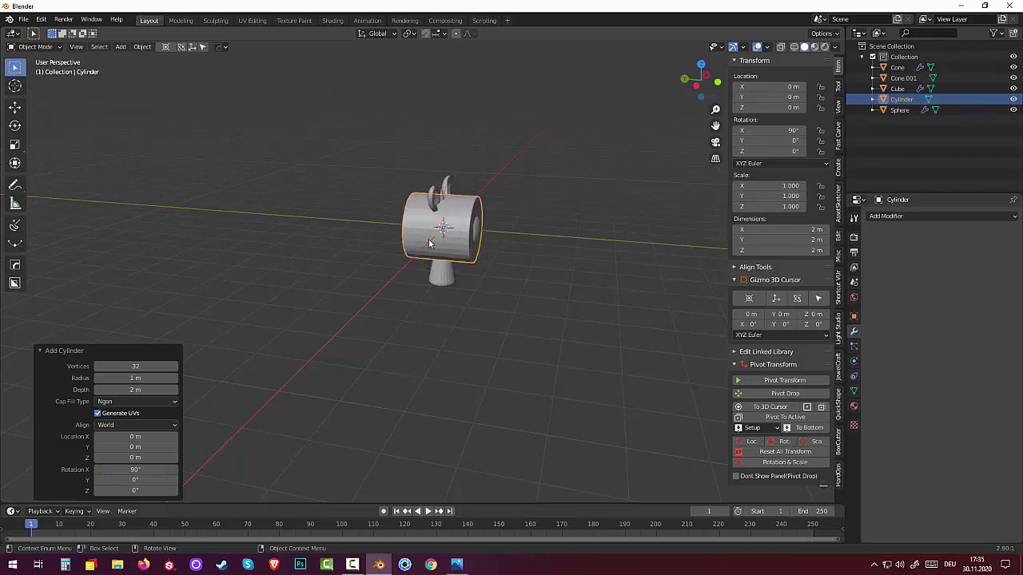
pyautogui.click(130, 386)
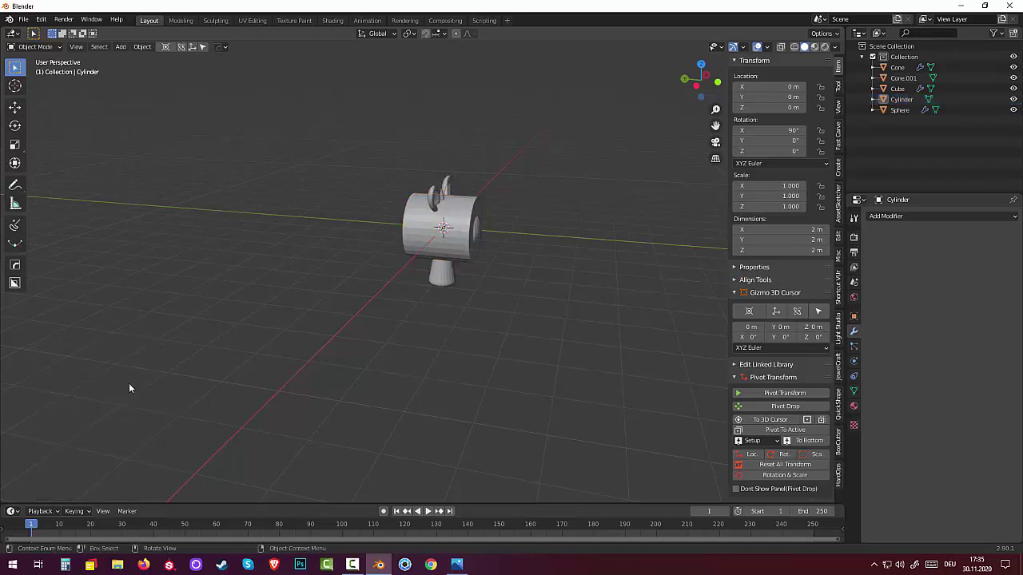
pyautogui.click(459, 254)
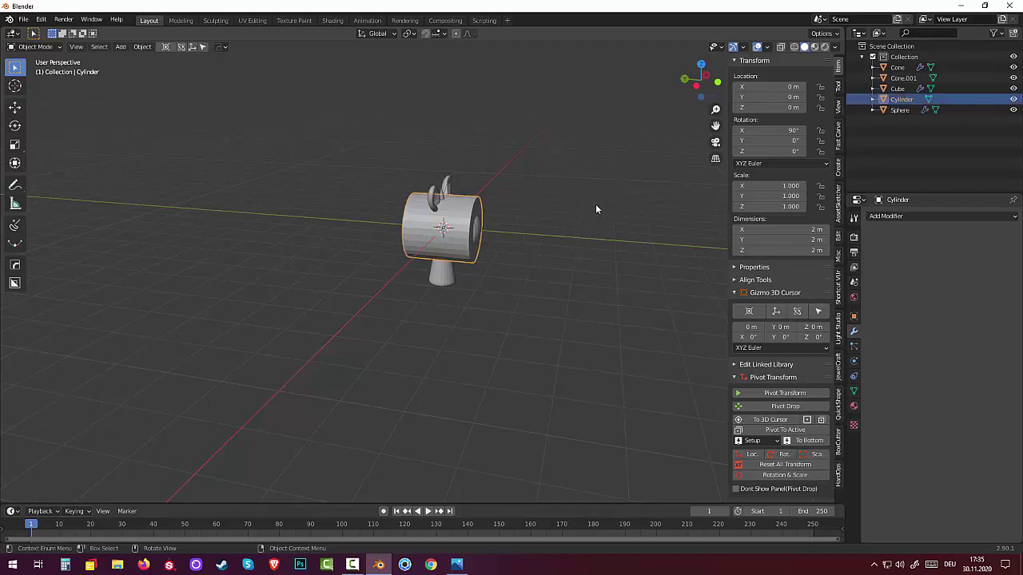
# Step: Scale the cylinder to 0.675 and move it down along Z below the neck
pyautogui.press('s')
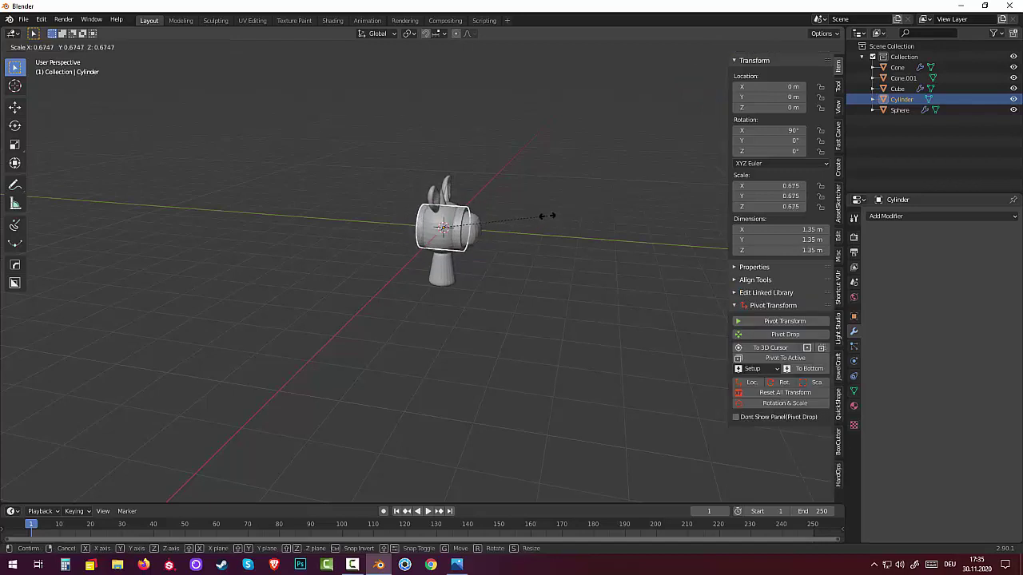
pyautogui.click(547, 216)
pyautogui.moveTo(548, 221); pyautogui.dragTo(562, 212, button='middle')
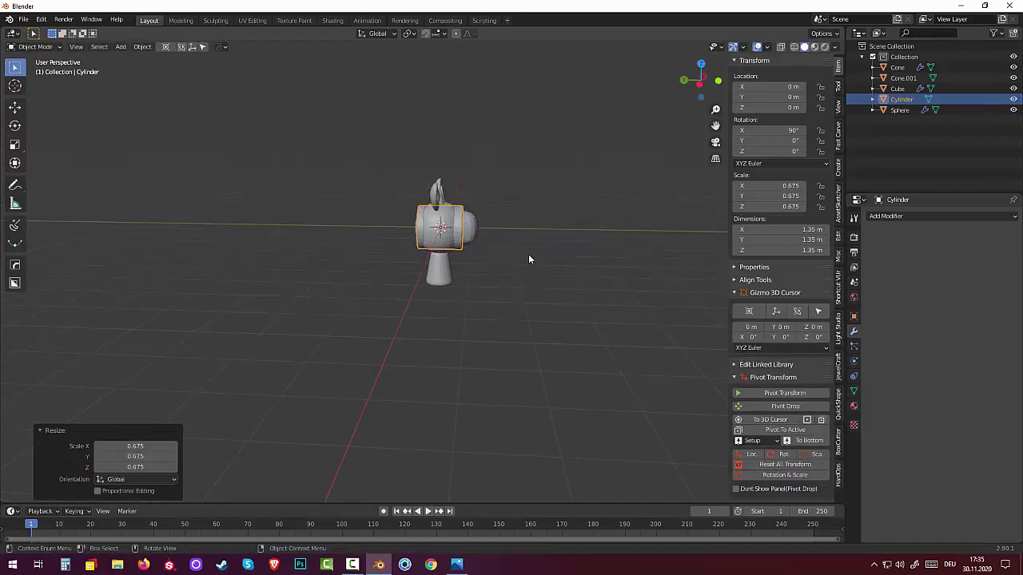
pyautogui.press('g')
pyautogui.press('z')
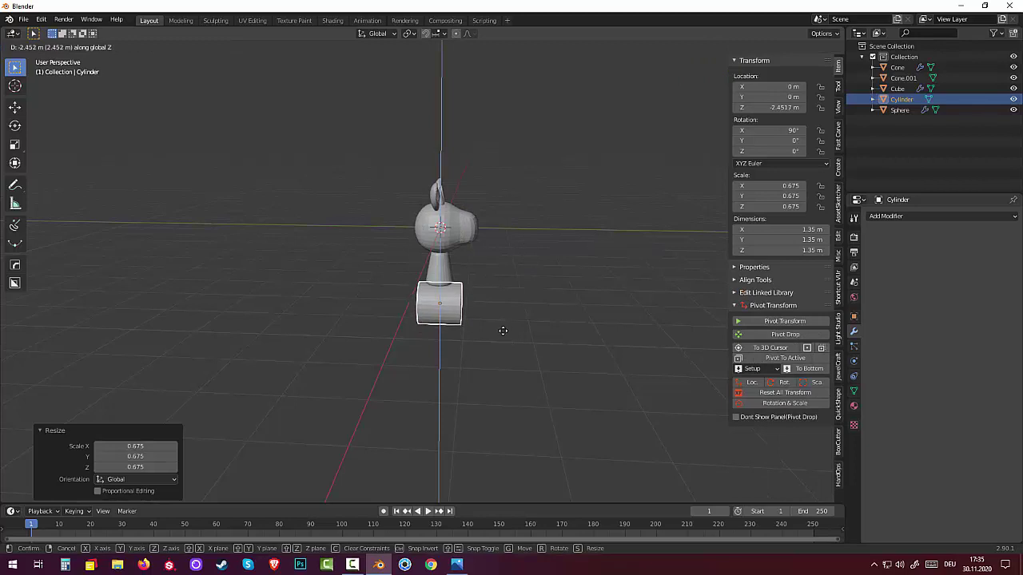
pyautogui.click(502, 329)
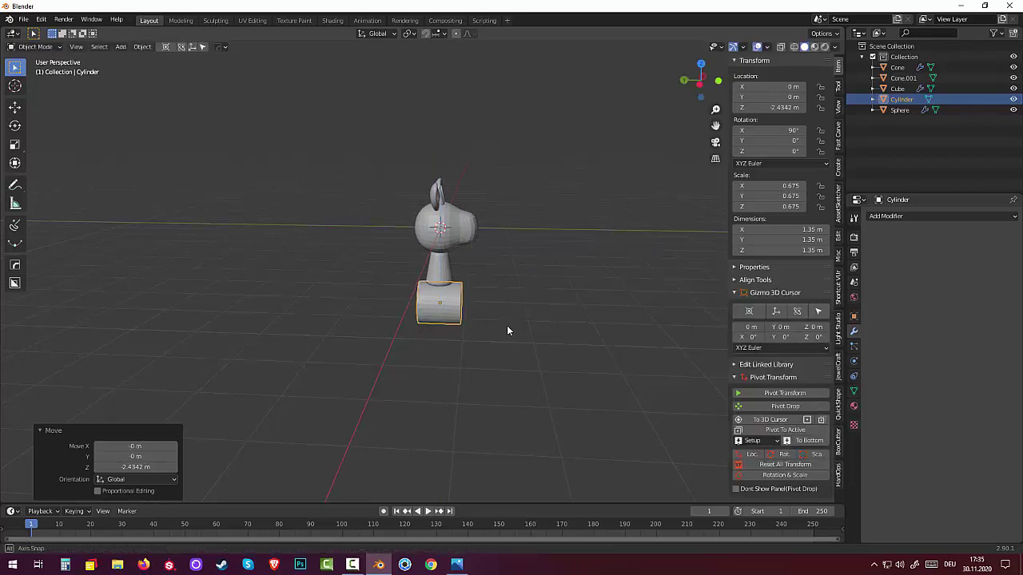
pyautogui.moveTo(507, 327); pyautogui.dragTo(509, 330, button='middle')
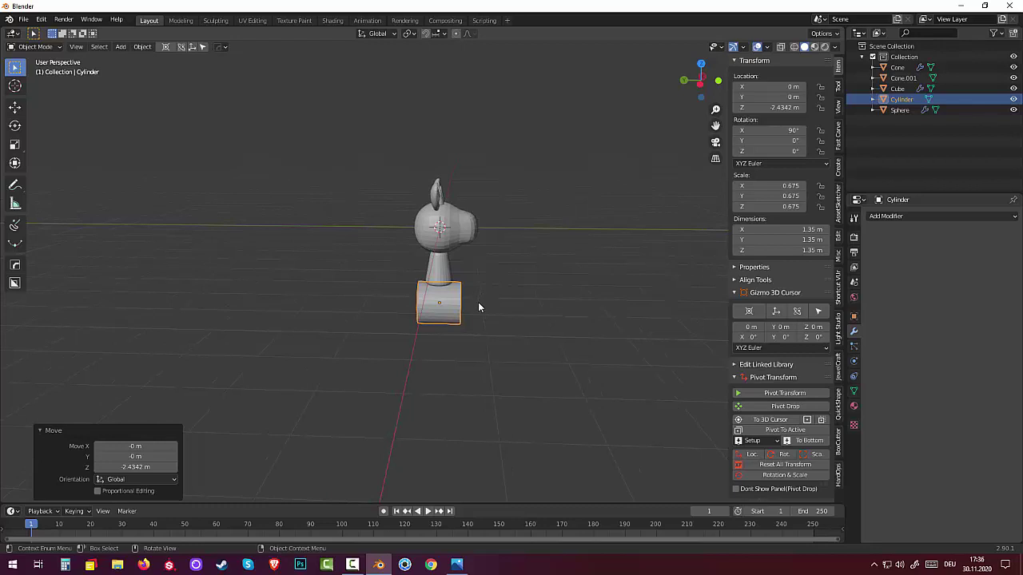
# Step: Stretch the cylinder along Y to about 2.53 m long
pyautogui.press('s')
pyautogui.press('y')
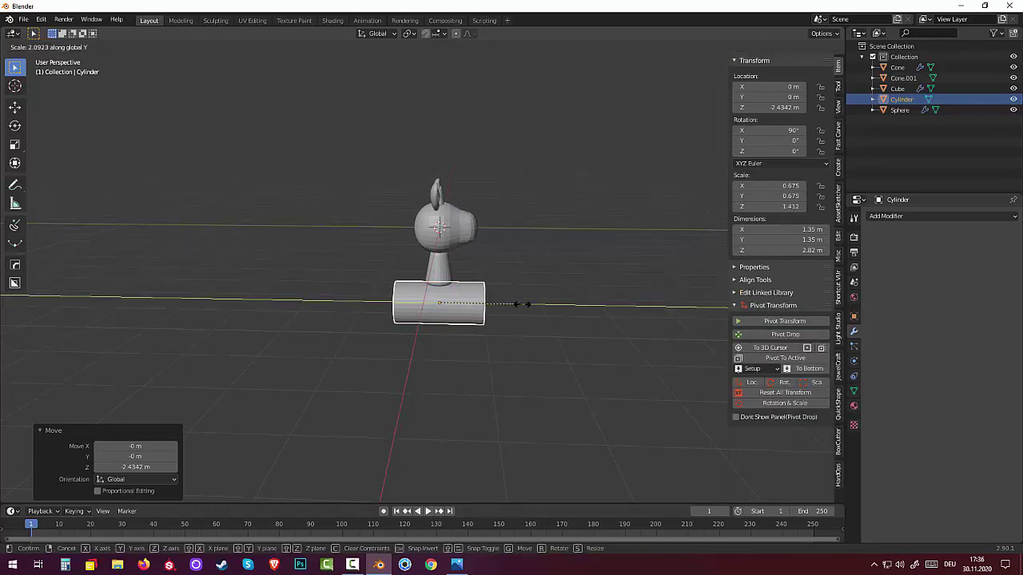
pyautogui.click(511, 300)
pyautogui.moveTo(511, 300); pyautogui.dragTo(434, 297, button='middle')
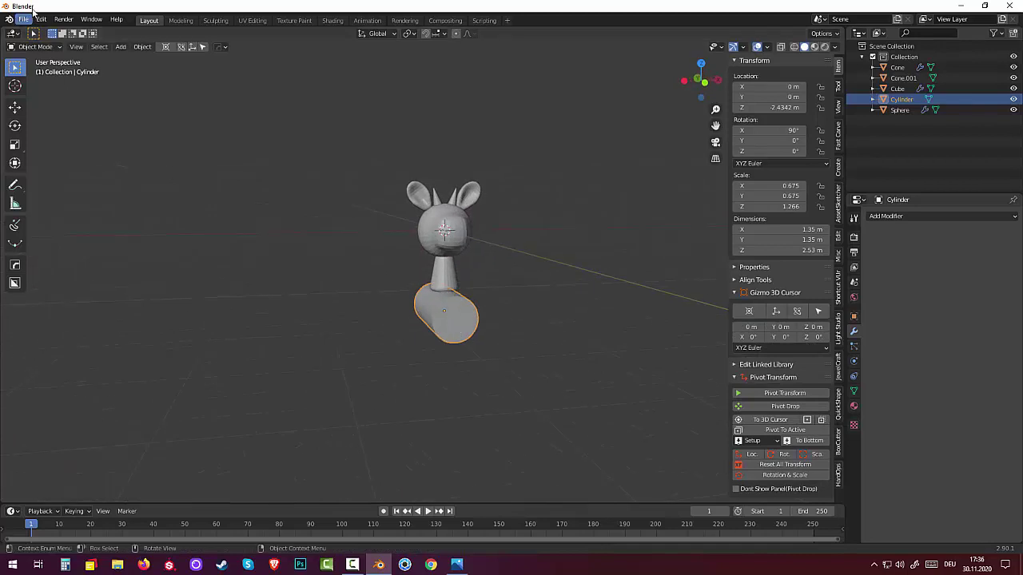
pyautogui.click(34, 46)
# Step: In Edit Mode, scale one end cap of the body cylinder to 0.612
pyautogui.click(32, 70)
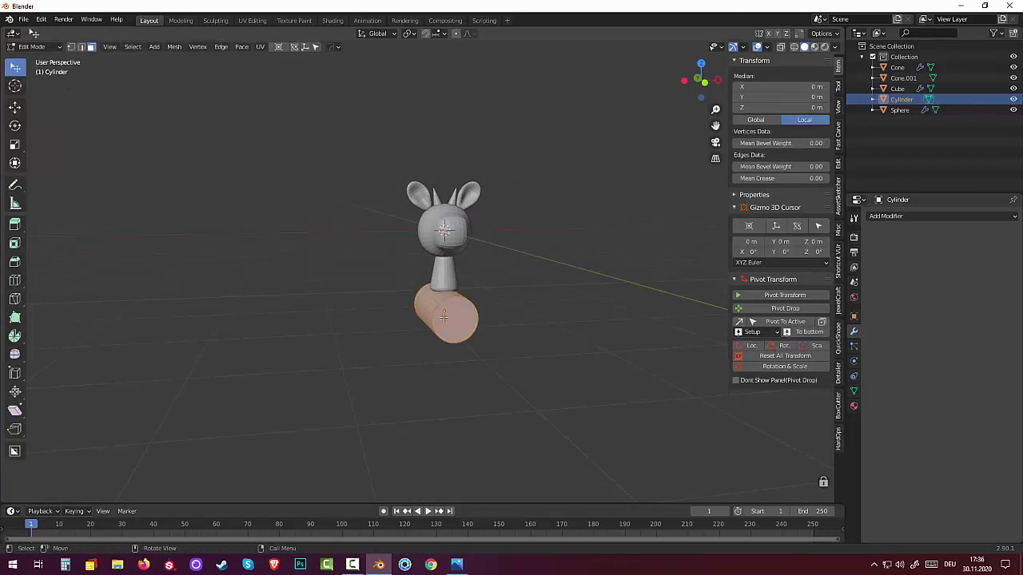
pyautogui.click(482, 316)
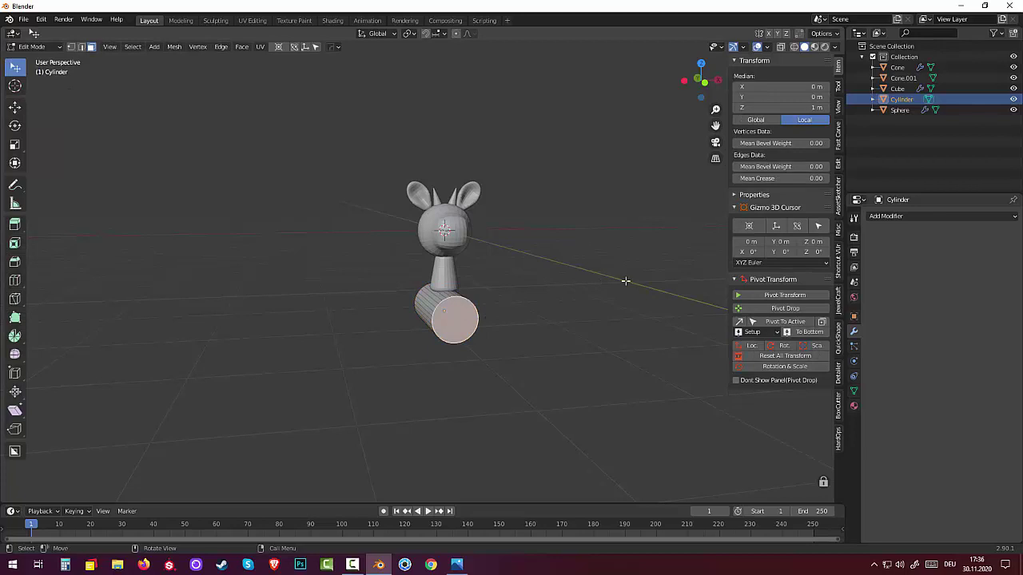
pyautogui.press('s')
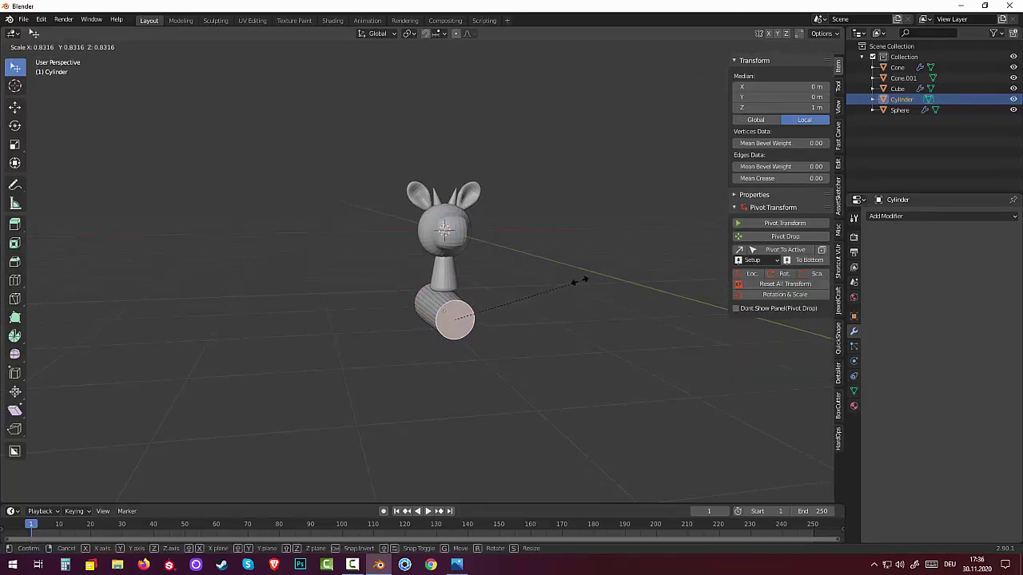
pyautogui.click(546, 285)
pyautogui.moveTo(546, 285)
pyautogui.mouseDown(button='middle')
pyautogui.moveTo(642, 272)
pyautogui.moveTo(627, 274)
pyautogui.mouseUp(button='middle')
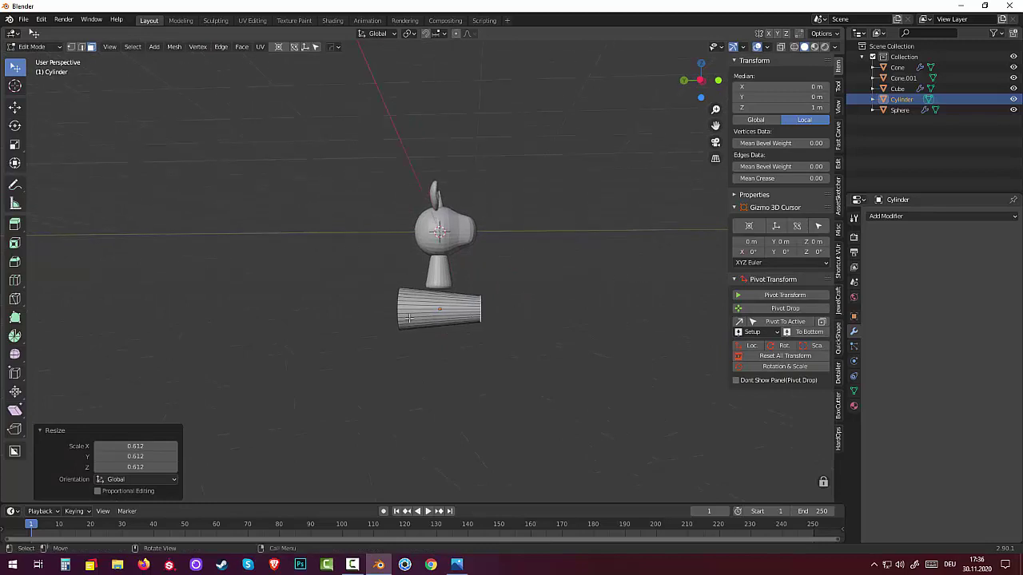
pyautogui.scroll(2, 408, 317)
# Step: Select the cylinder's wide end cap
pyautogui.moveTo(387, 319)
pyautogui.mouseDown(button='middle')
pyautogui.moveTo(380, 350)
pyautogui.moveTo(365, 347)
pyautogui.moveTo(376, 337)
pyautogui.mouseUp(button='middle')
pyautogui.click(384, 328)
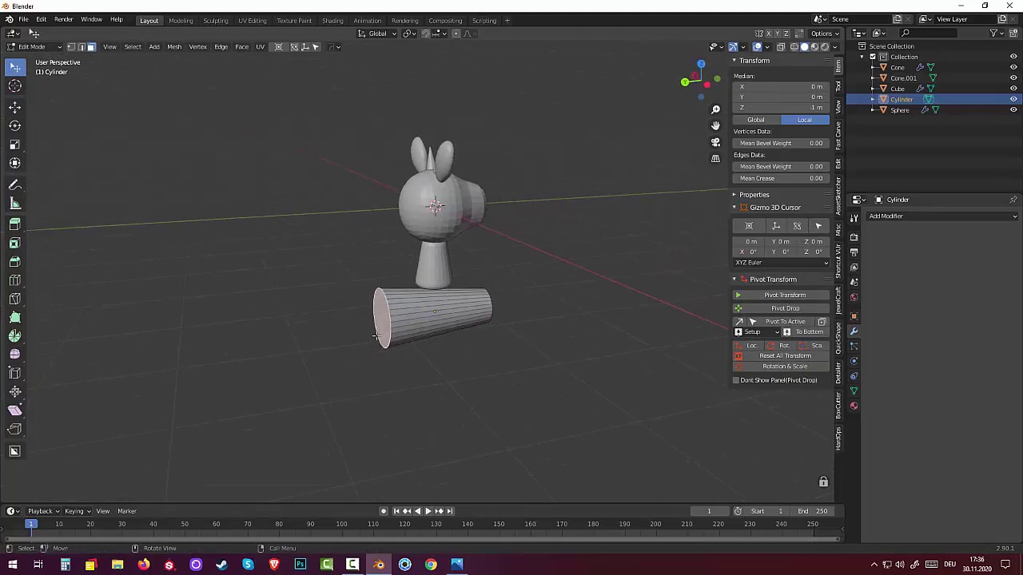
pyautogui.press('ctrl')
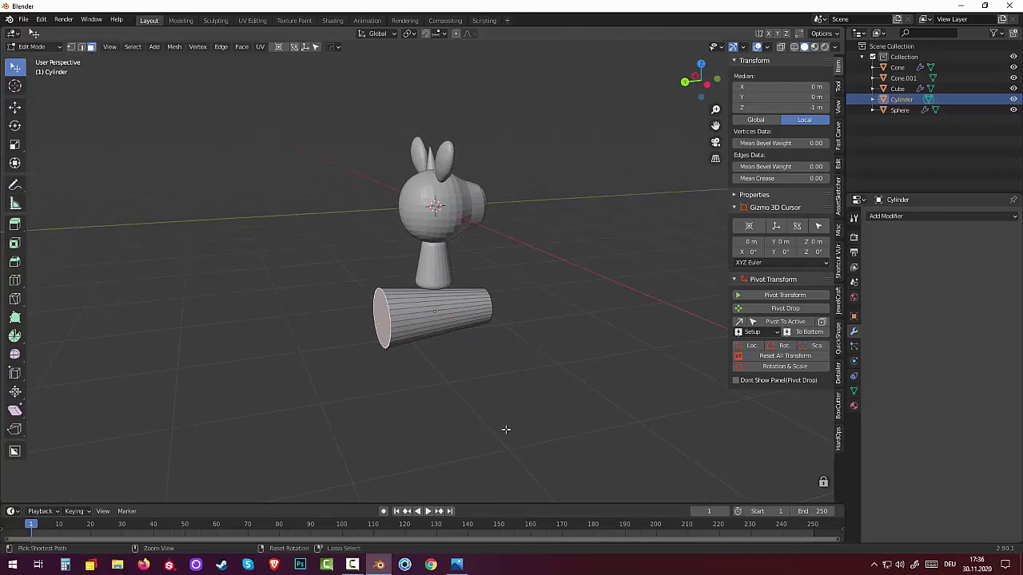
# Step: Bevel the wide end cap with a five-segment rounded bevel
pyautogui.hotkey('ctrl', 'b')
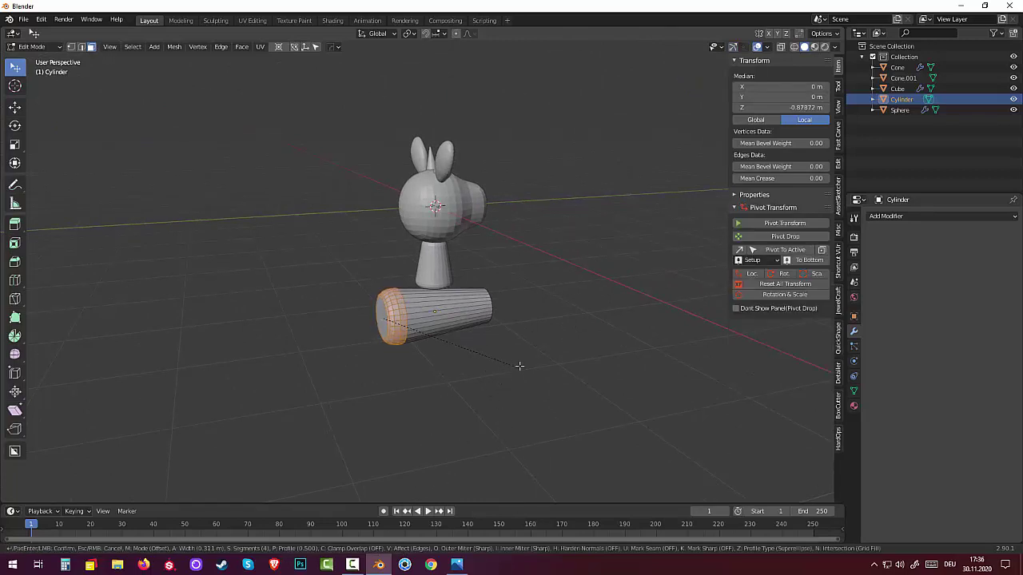
pyautogui.scroll(1, 532, 364)
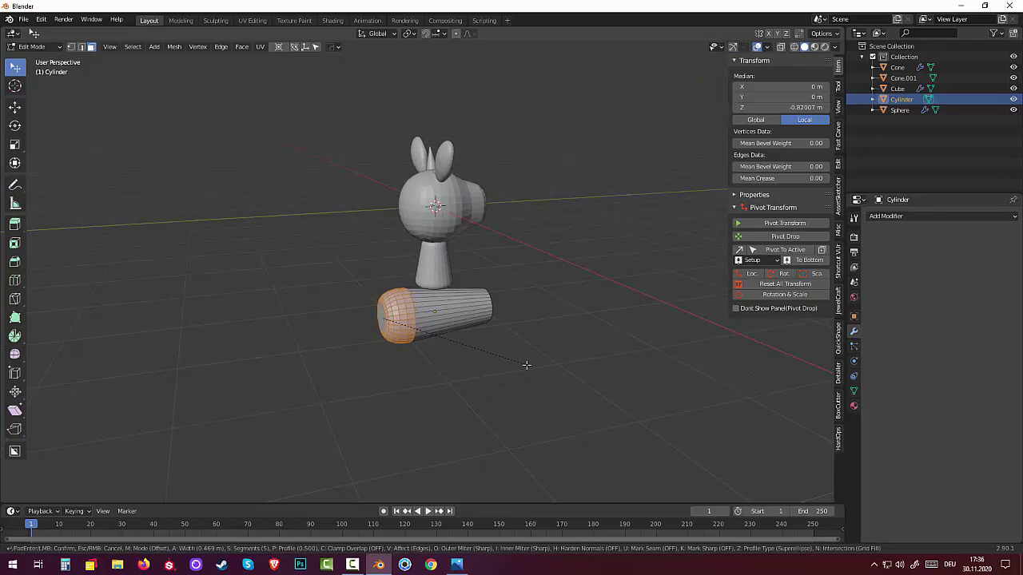
pyautogui.click(524, 360)
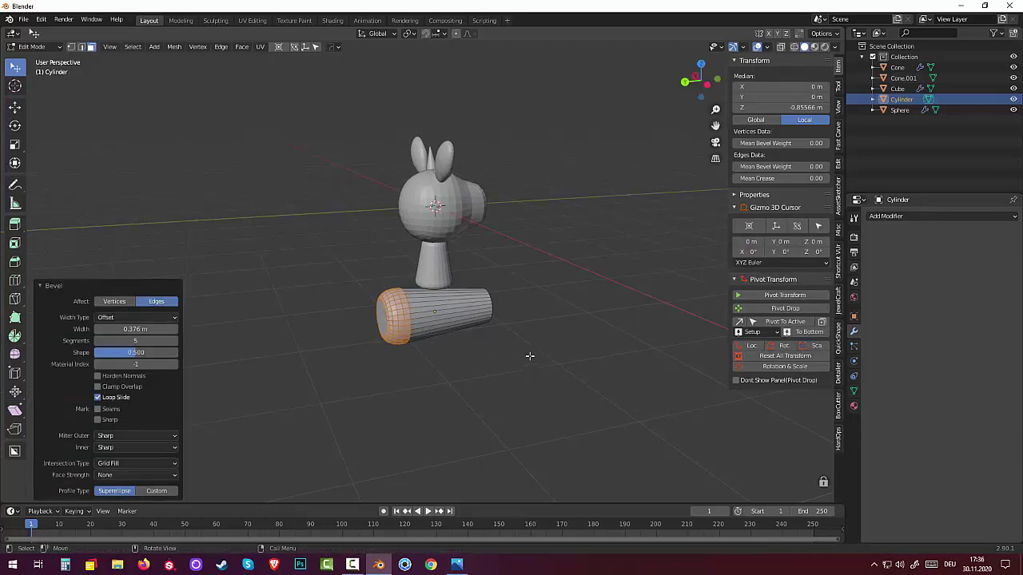
pyautogui.click(447, 330)
pyautogui.click(492, 304)
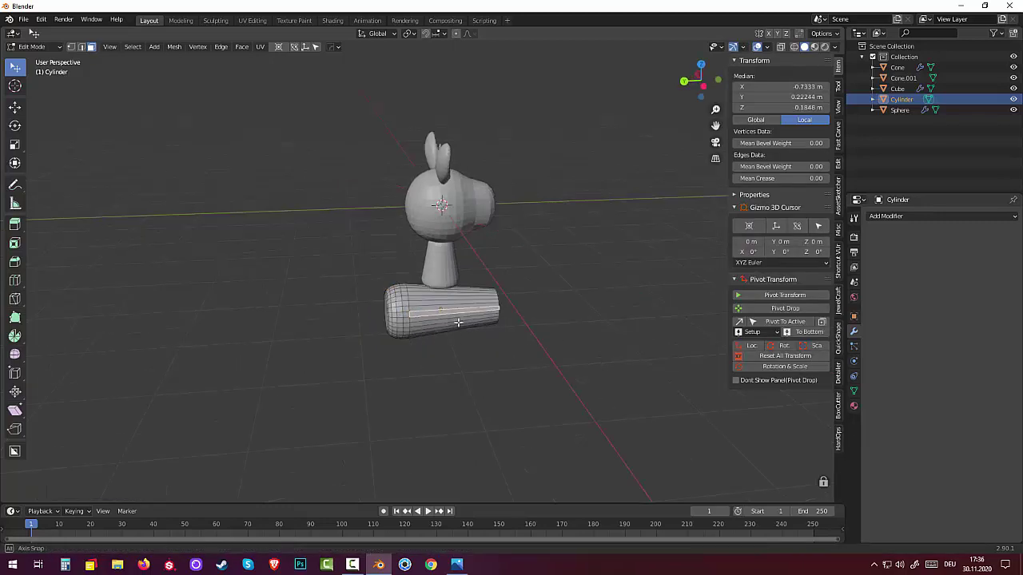
pyautogui.moveTo(492, 304); pyautogui.dragTo(496, 319, button='middle')
pyautogui.click(496, 319)
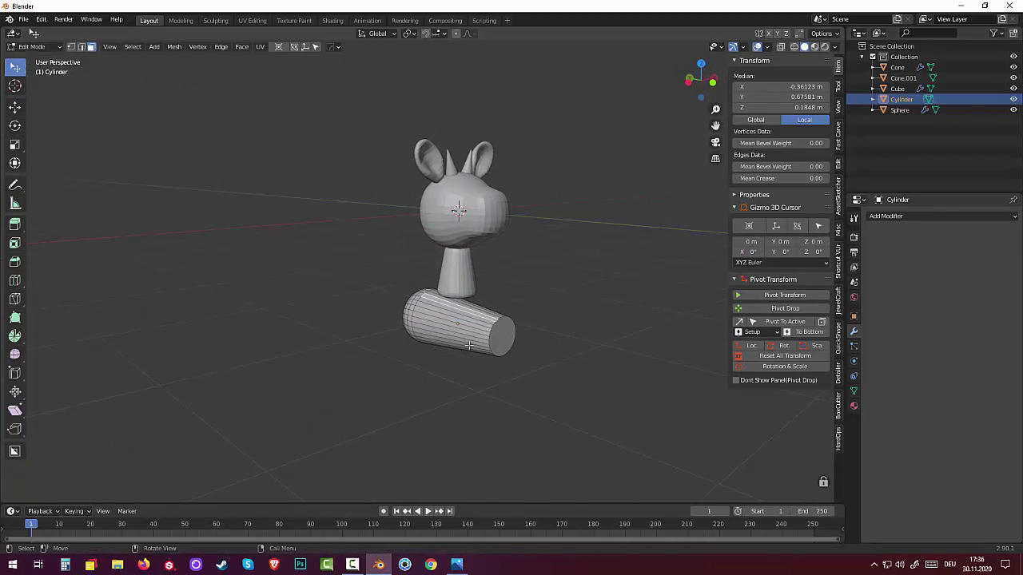
# Step: Bevel the narrow end cap the same way, then clear the selection
pyautogui.click(503, 337)
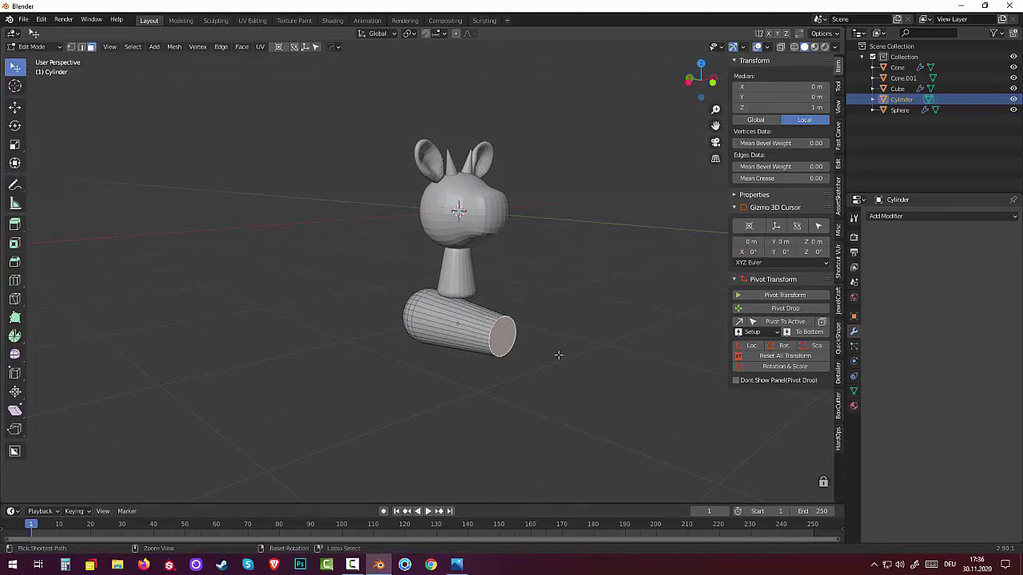
pyautogui.hotkey('ctrl', 'b')
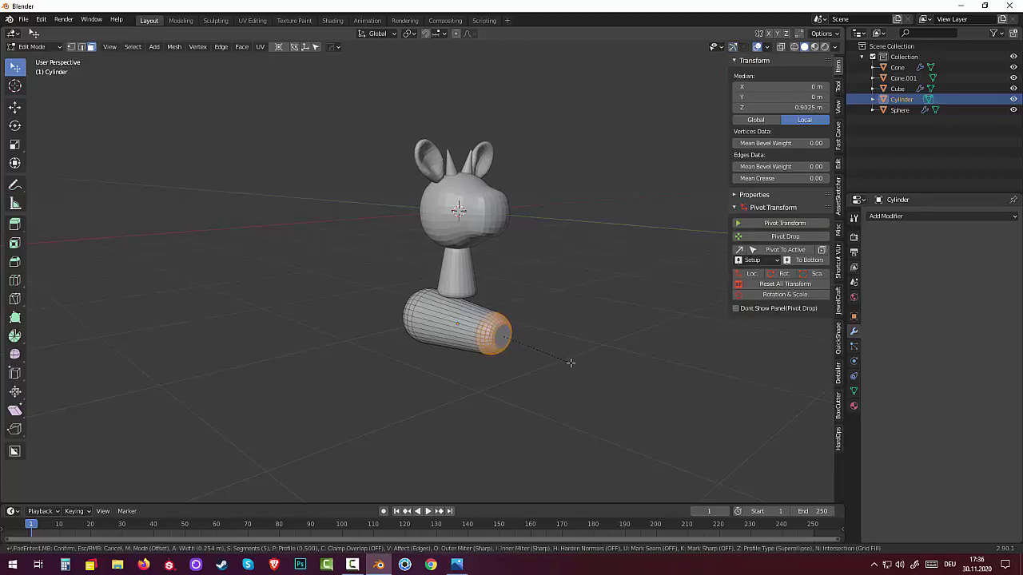
pyautogui.click(569, 364)
pyautogui.click(455, 383)
pyautogui.moveTo(454, 383); pyautogui.dragTo(530, 383, button='middle')
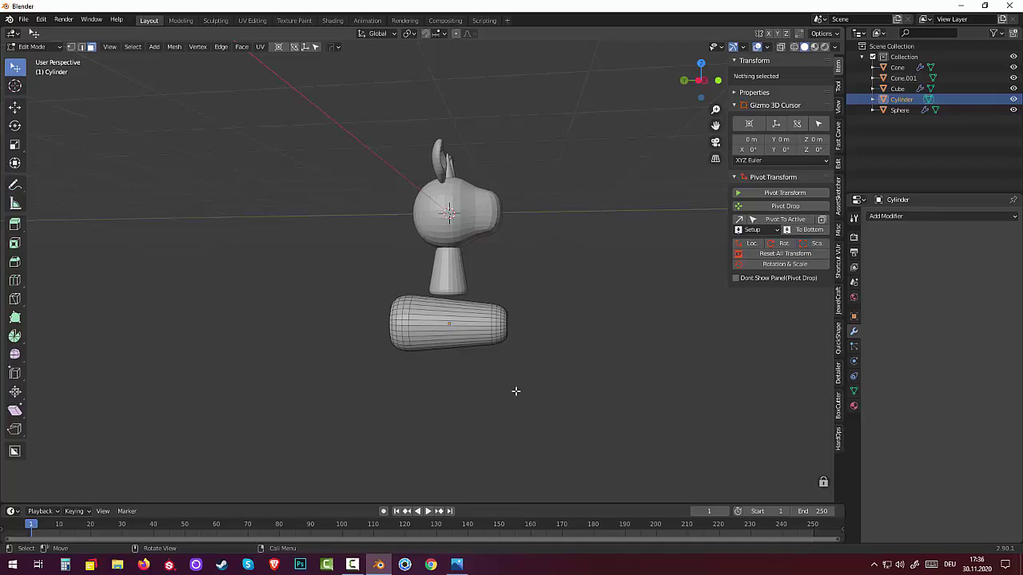
pyautogui.click(36, 47)
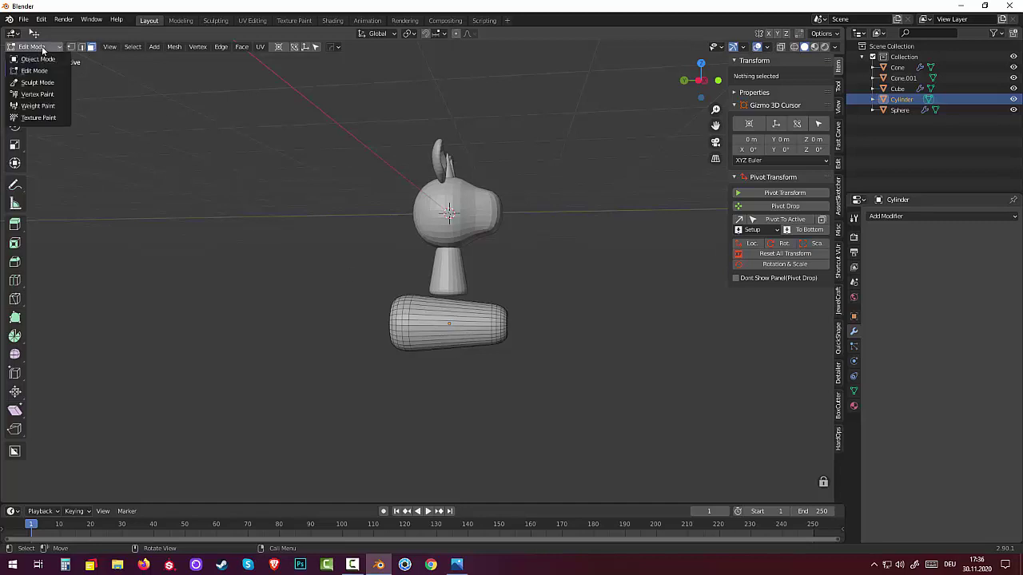
# Step: Return to Object Mode and shift the body cylinder slightly lower
pyautogui.click(58, 48)
pyautogui.click(40, 55)
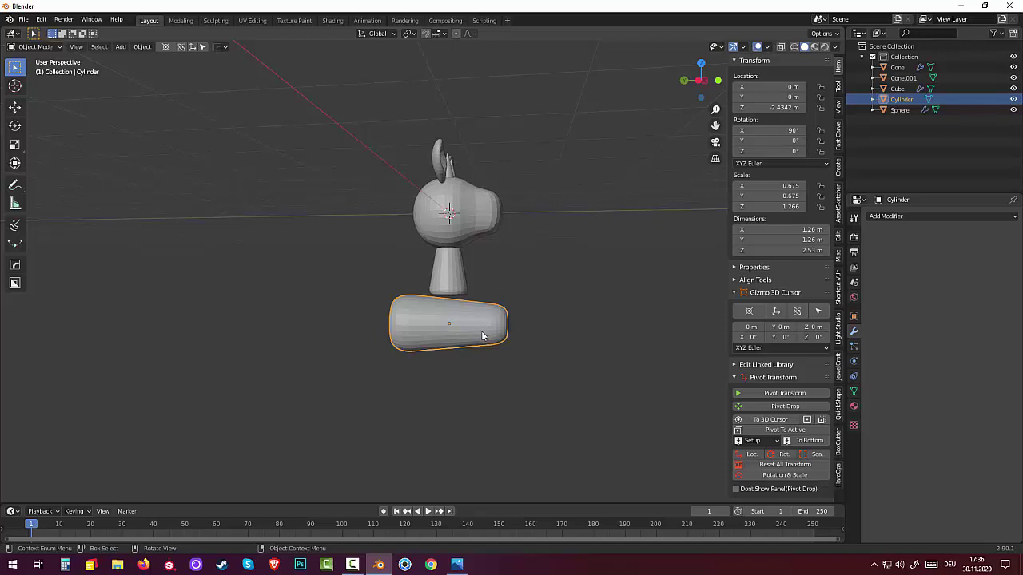
pyautogui.press('g')
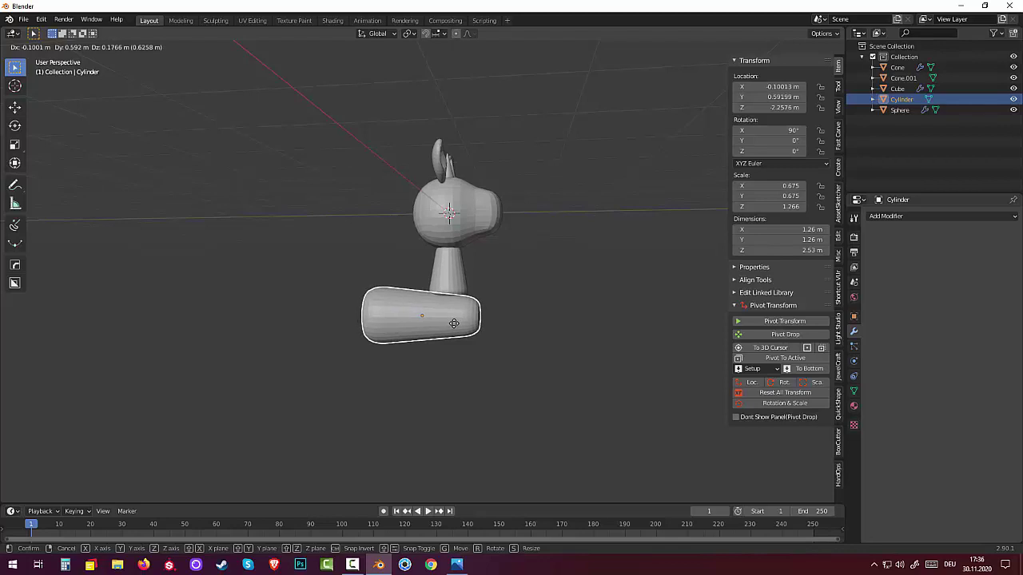
pyautogui.click(454, 323)
# Step: Tilt the neck cone about 5° and view the figure from the side
pyautogui.click(457, 284)
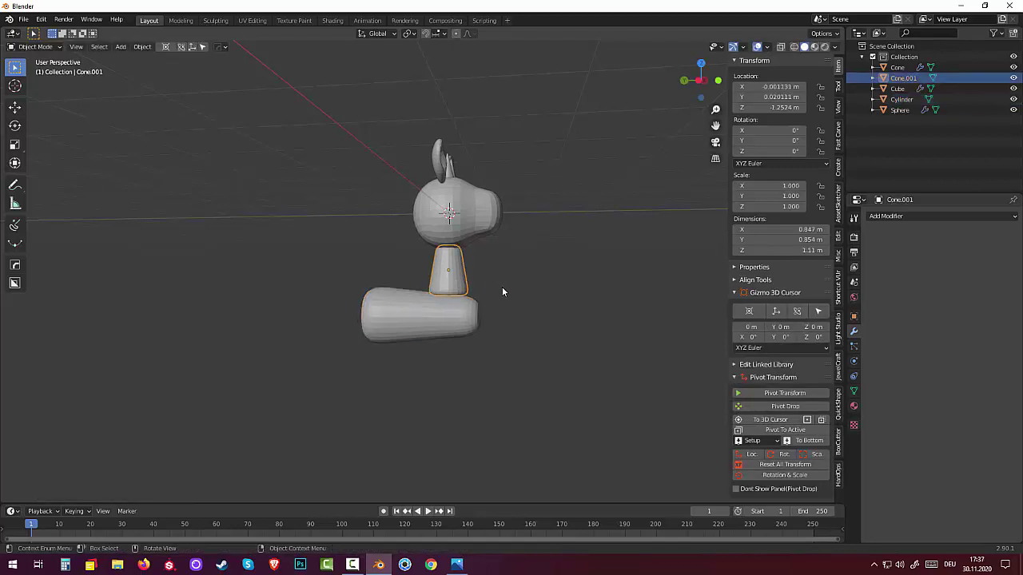
pyautogui.press('r')
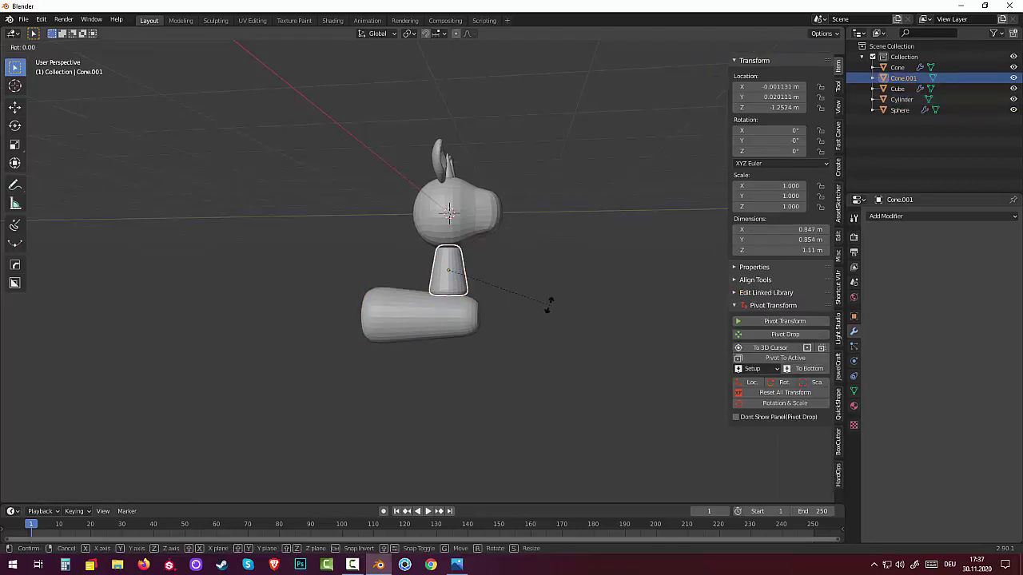
pyautogui.click(539, 316)
pyautogui.click(541, 348)
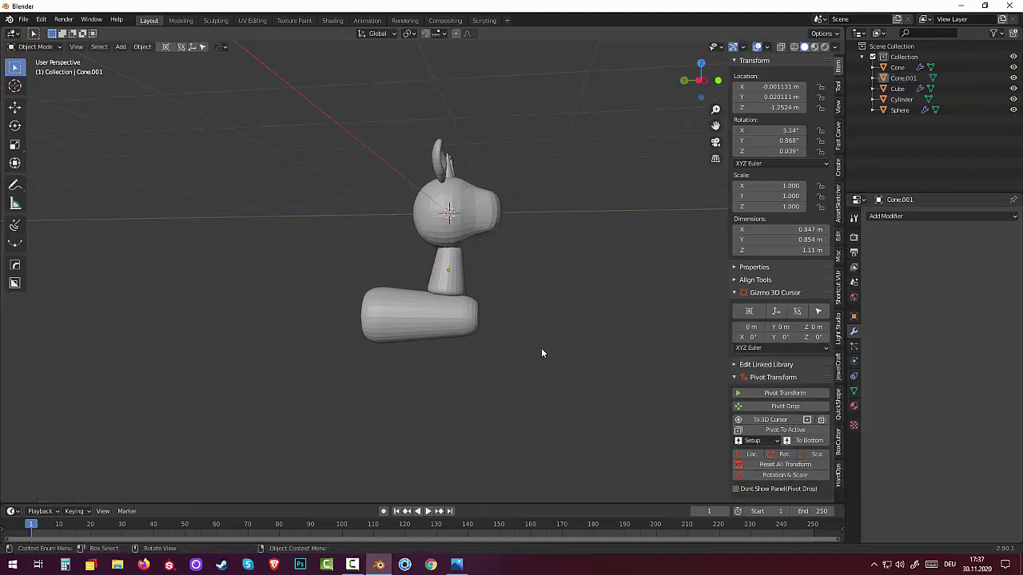
pyautogui.moveTo(545, 351)
pyautogui.mouseDown(button='middle')
pyautogui.moveTo(427, 384)
pyautogui.moveTo(450, 311)
pyautogui.mouseUp(button='middle')
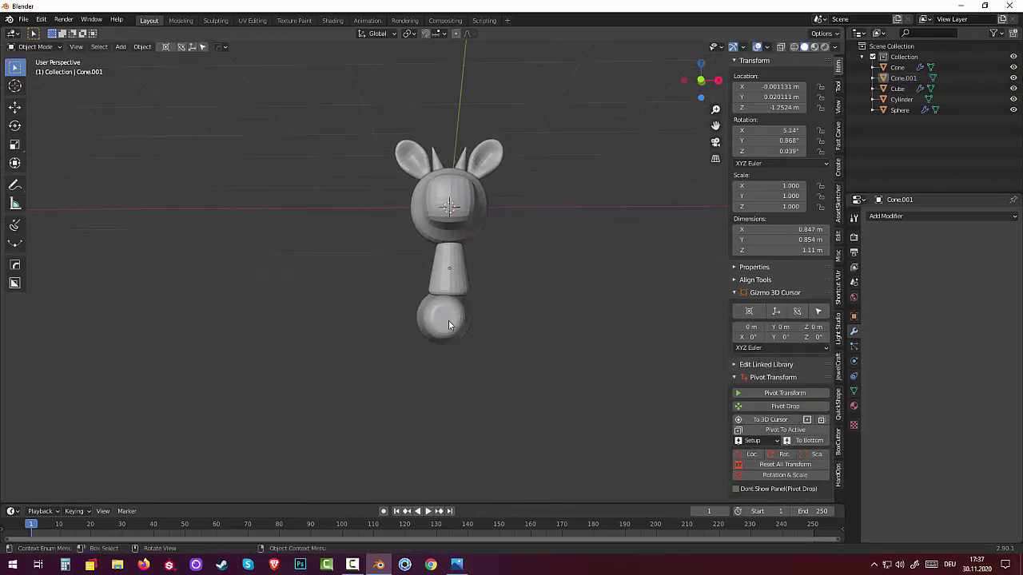
pyautogui.press('KP_3')
# Step: In front view, raise the body cylinder slightly
pyautogui.press('KP_1')
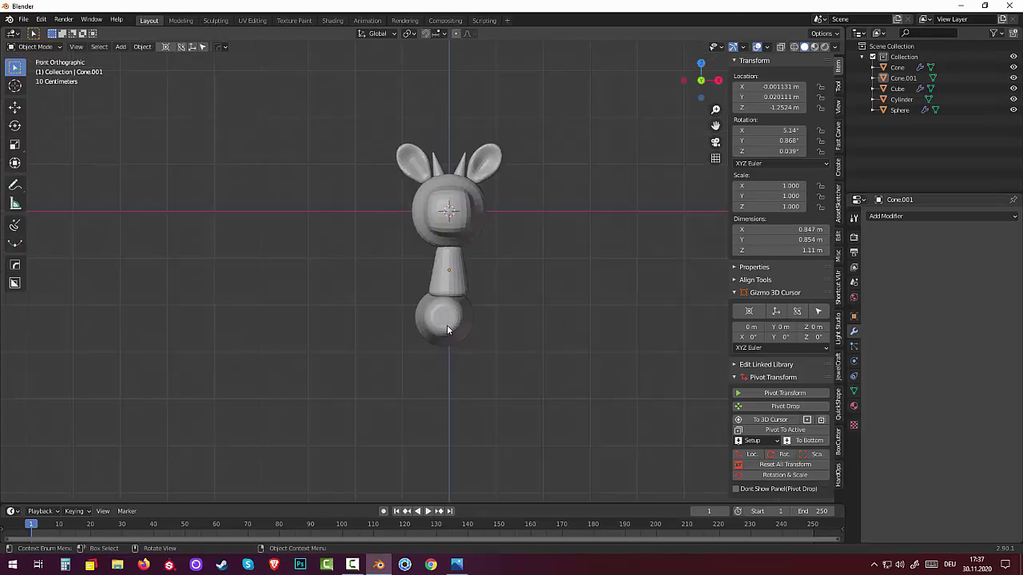
pyautogui.click(444, 323)
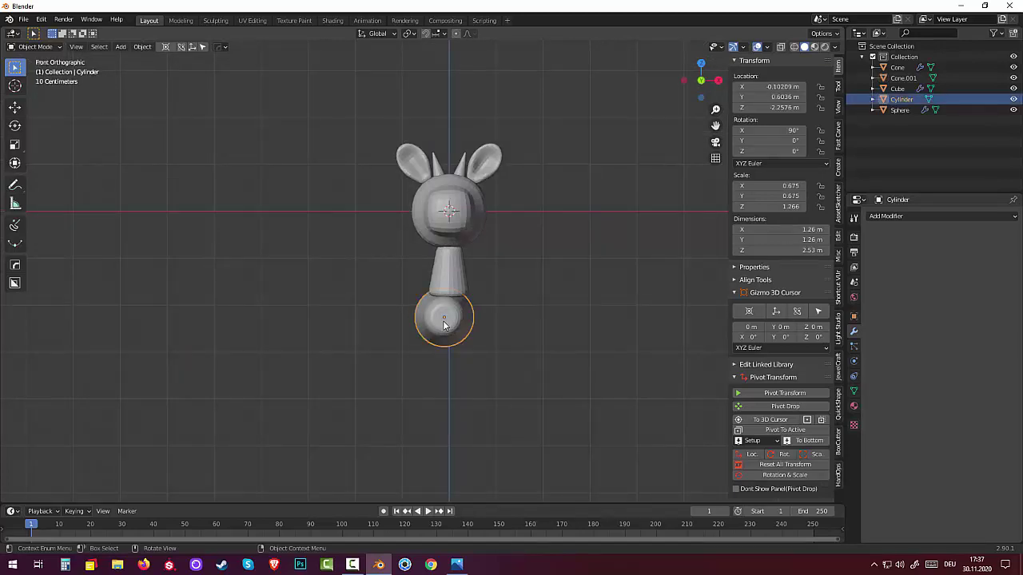
pyautogui.press('g')
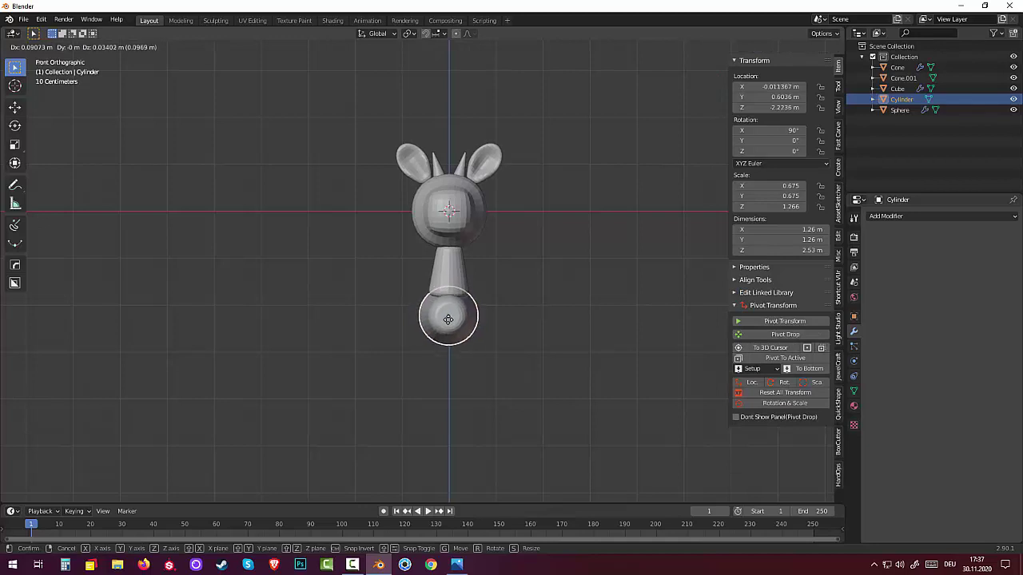
pyautogui.click(448, 322)
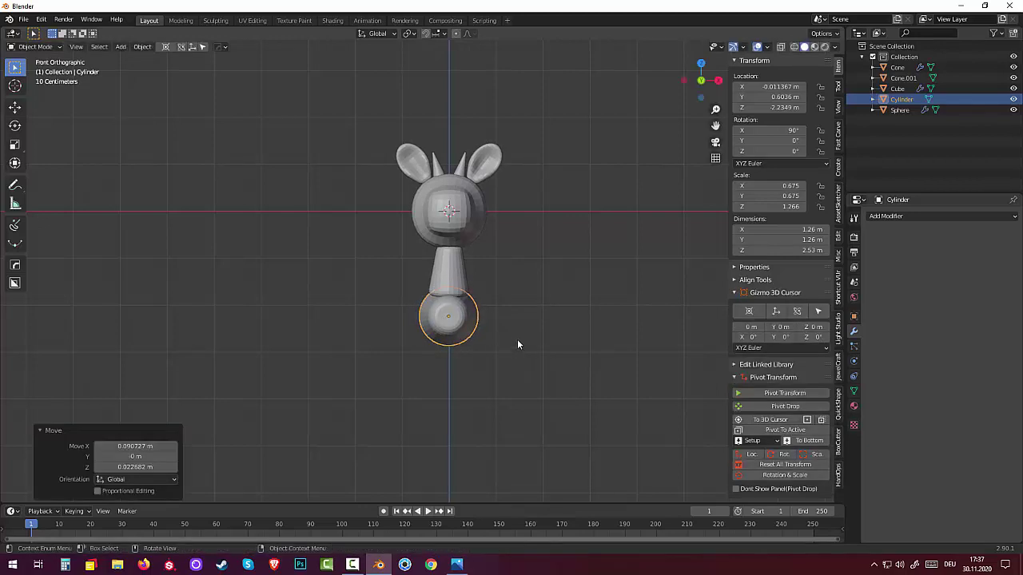
# Step: Scale the body cylinder up to about 1.114, then shorten it along Y to 0.822
pyautogui.press('s')
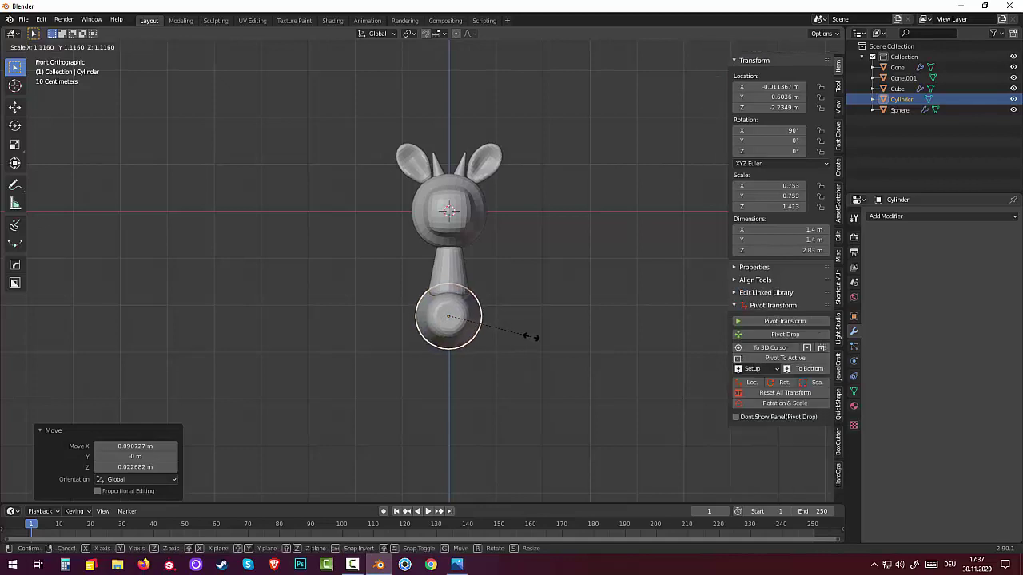
pyautogui.click(533, 337)
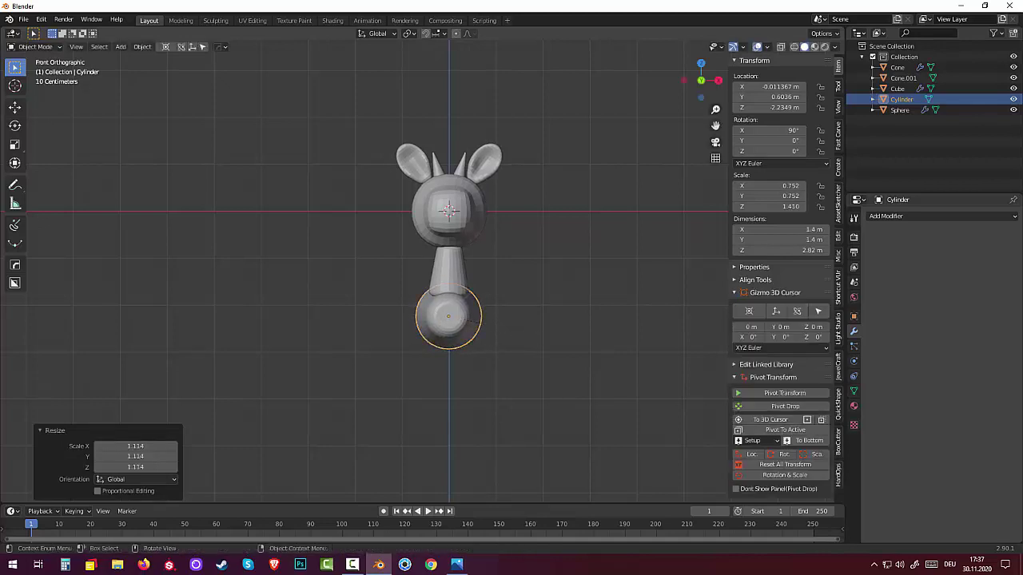
pyautogui.moveTo(533, 337); pyautogui.dragTo(648, 318, button='middle')
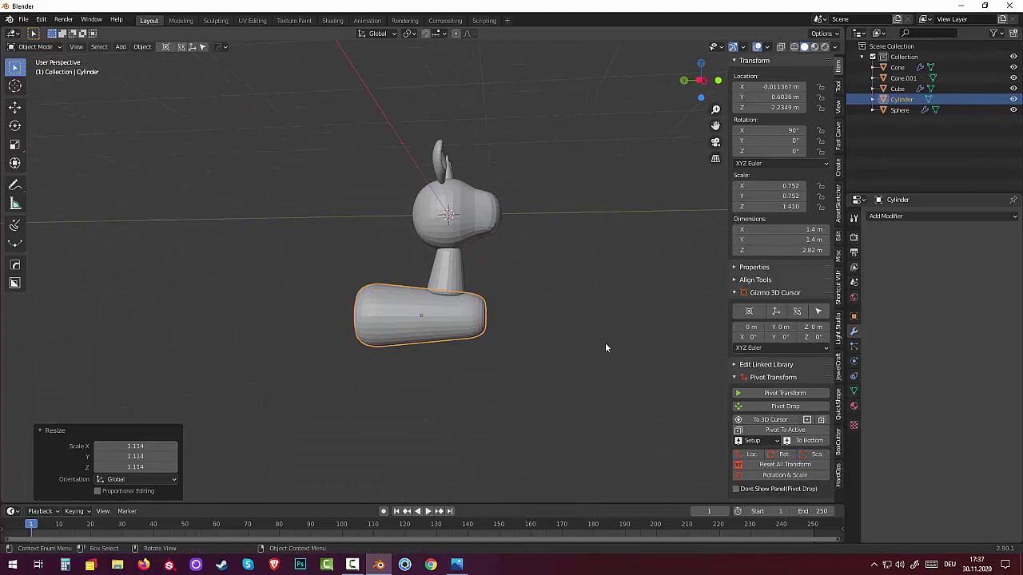
pyautogui.press('s')
pyautogui.press('y')
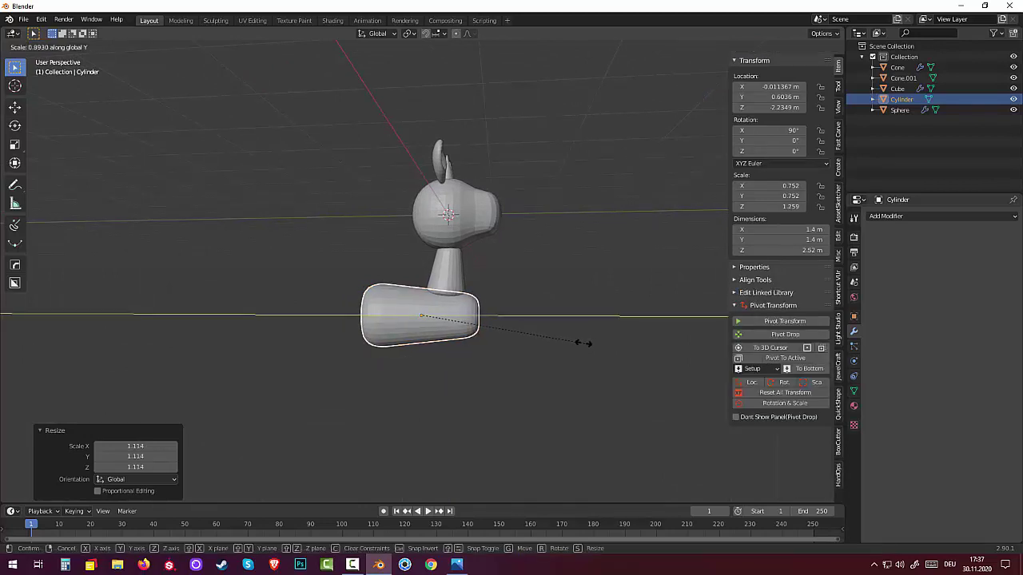
pyautogui.click(566, 344)
pyautogui.moveTo(566, 344)
pyautogui.mouseDown(button='middle')
pyautogui.moveTo(491, 373)
pyautogui.moveTo(572, 368)
pyautogui.mouseUp(button='middle')
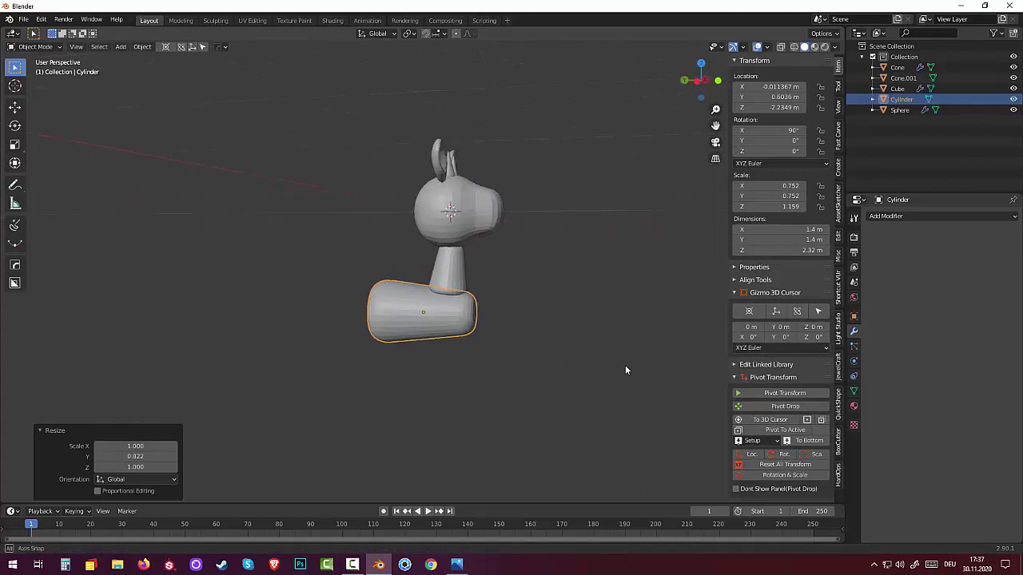
# Step: Duplicate the body cylinder and place the copy below the deer
pyautogui.click(452, 268)
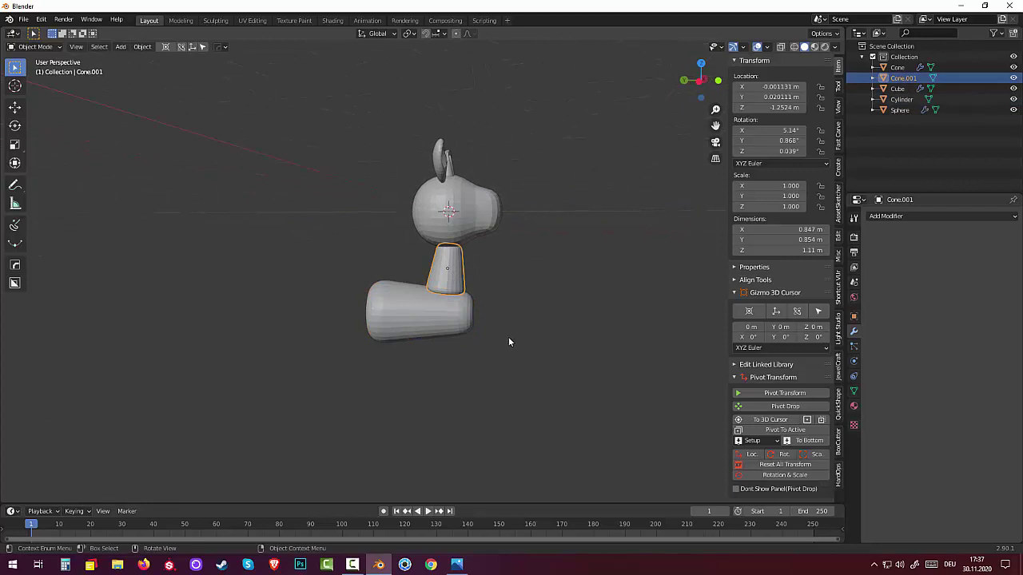
pyautogui.click(433, 334)
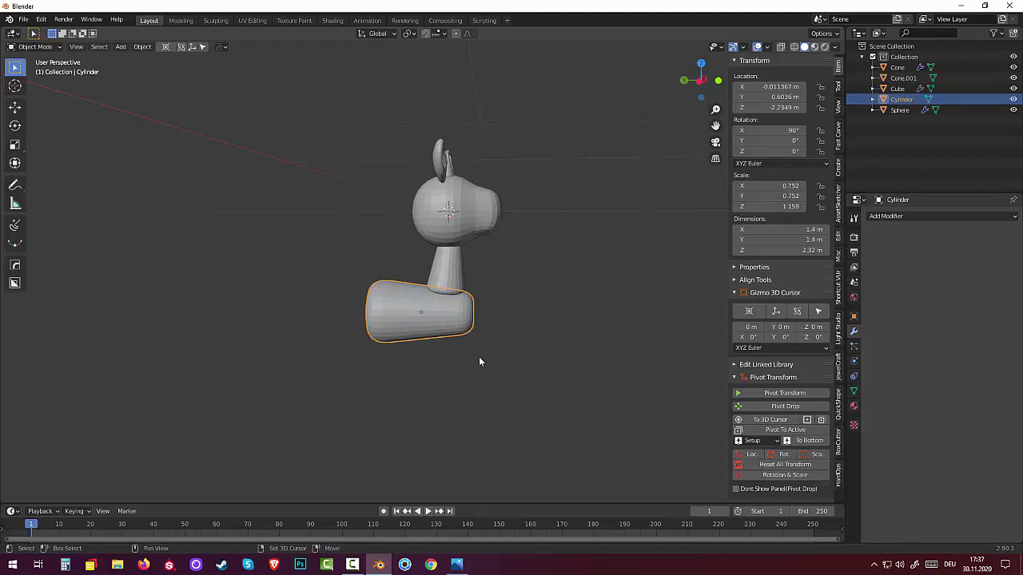
pyautogui.hotkey('shift', 'd')
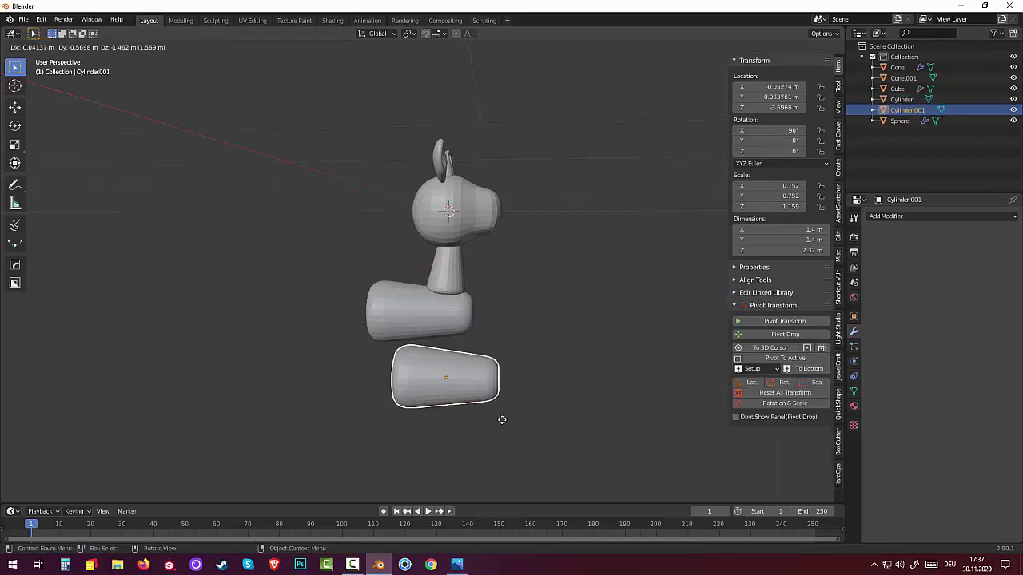
pyautogui.click(501, 423)
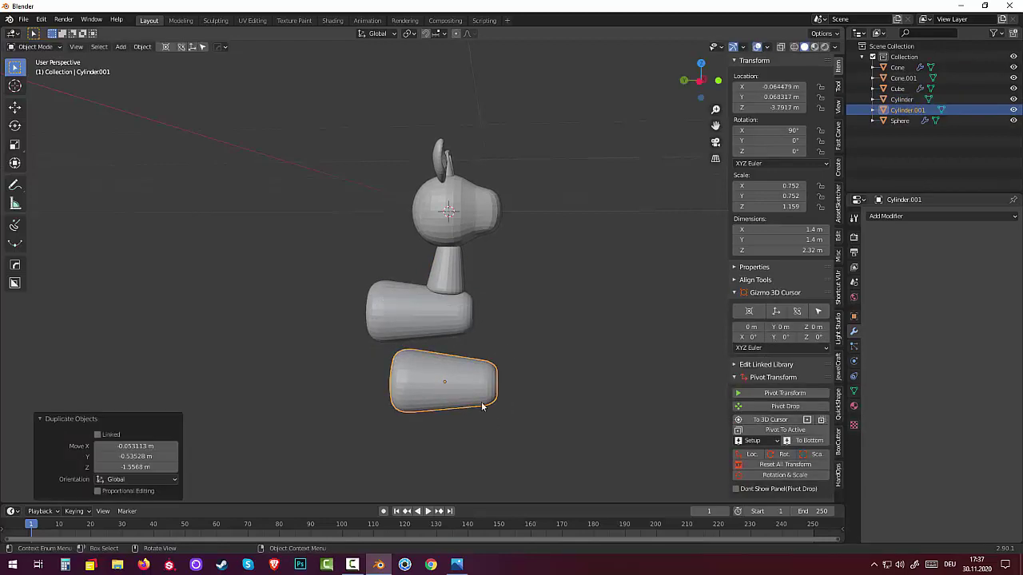
# Step: Separate the copy's whole mesh into a new object, Cylinder.002, back in Object Mode
pyautogui.click(35, 47)
pyautogui.click(37, 78)
pyautogui.keyDown('alt'); pyautogui.click(427, 384); pyautogui.keyUp('alt')
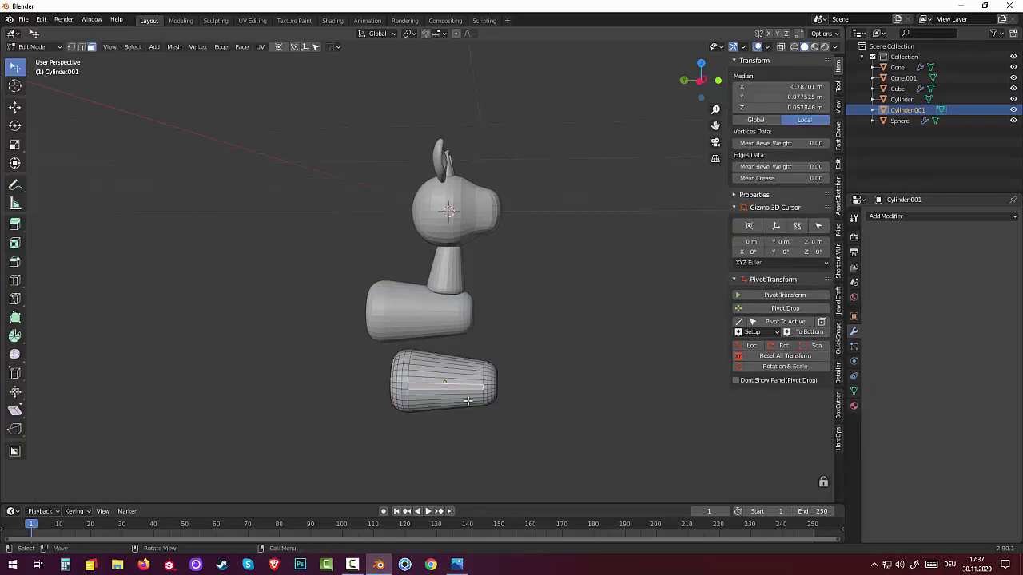
pyautogui.press('a')
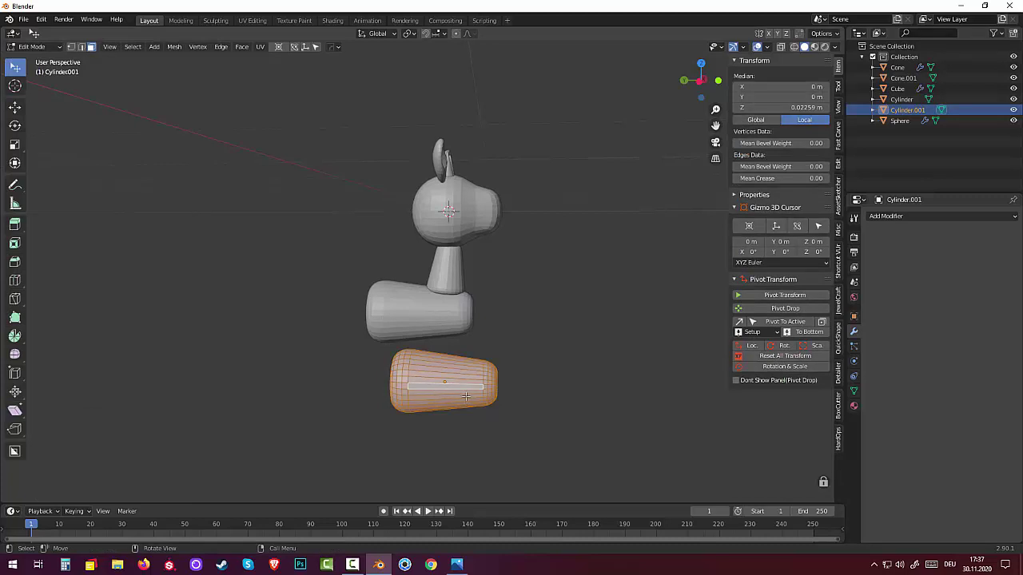
pyautogui.press('p')
pyautogui.click(464, 399)
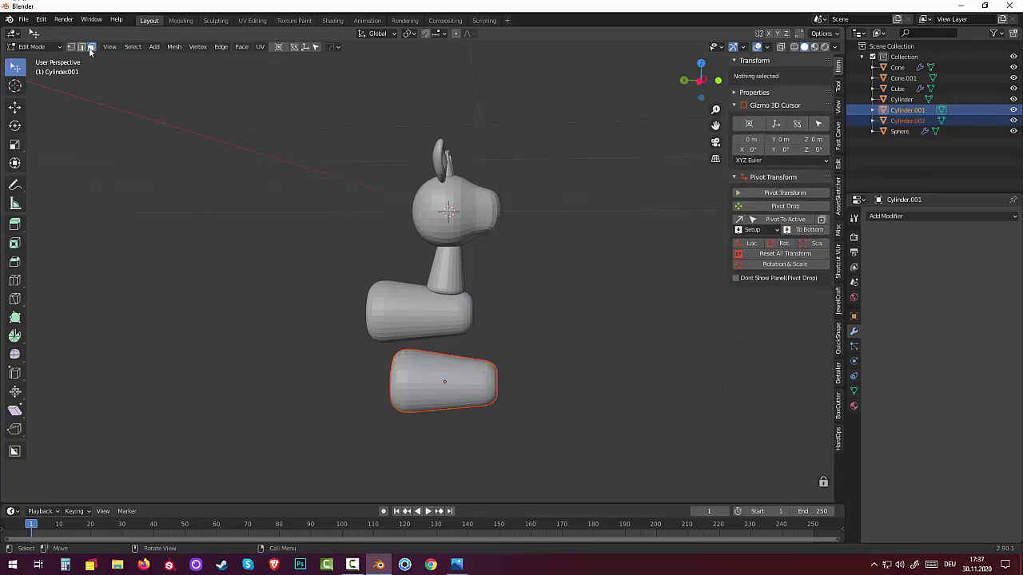
pyautogui.click(36, 47)
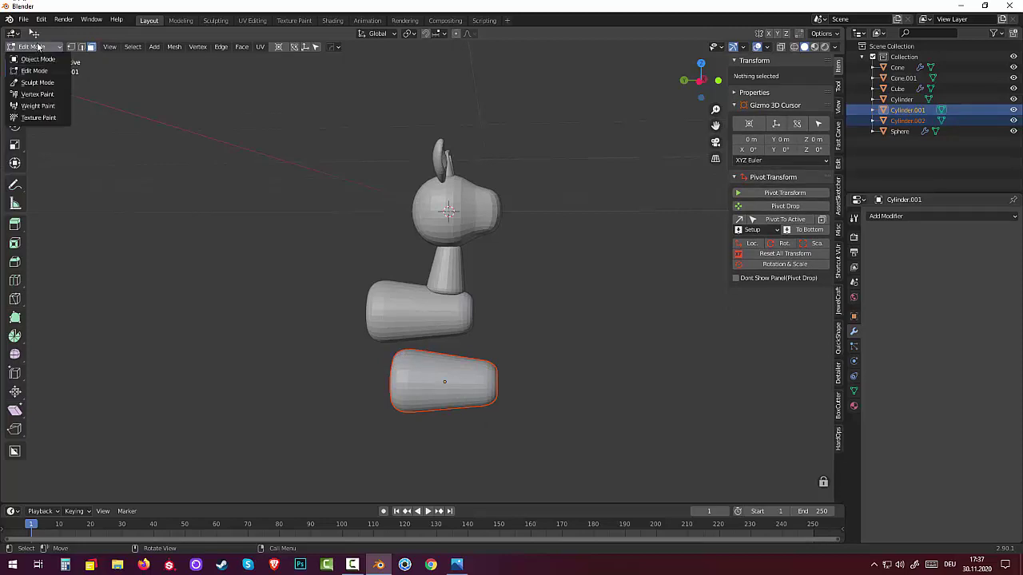
pyautogui.click(36, 57)
pyautogui.click(404, 370)
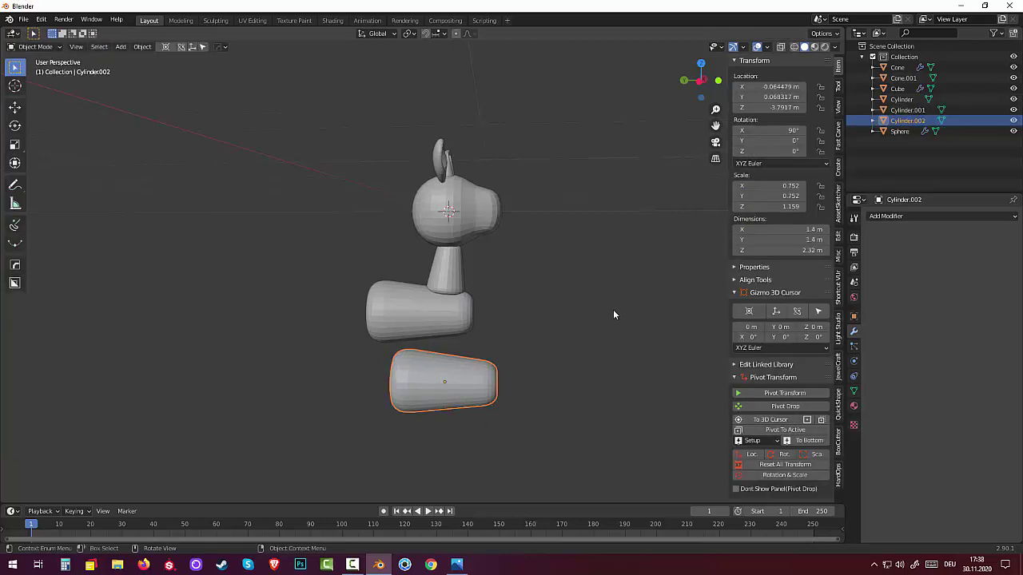
# Step: Shrink the separated cylinder into a small piece, viewed from the right side
pyautogui.press('s')
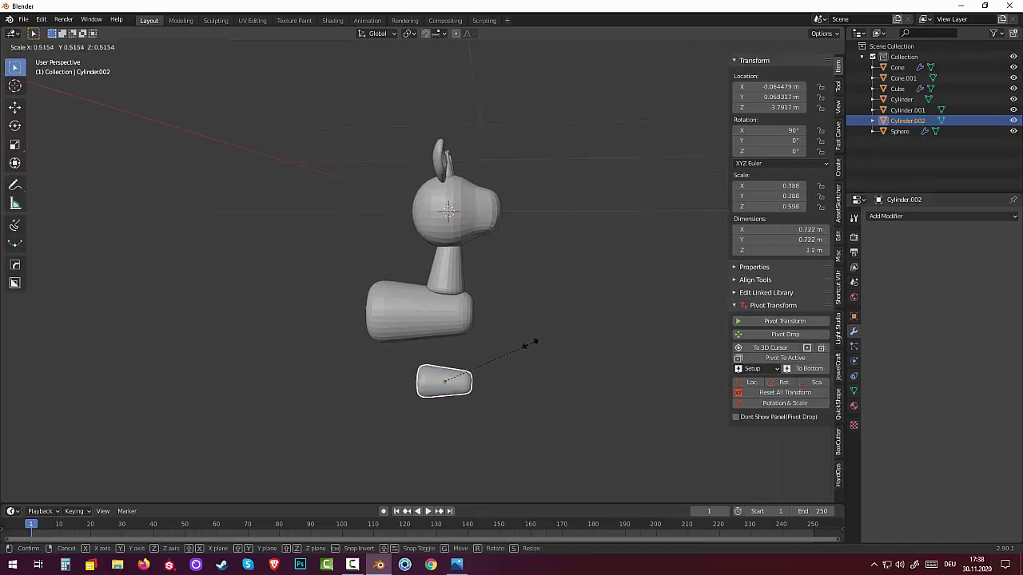
pyautogui.click(500, 359)
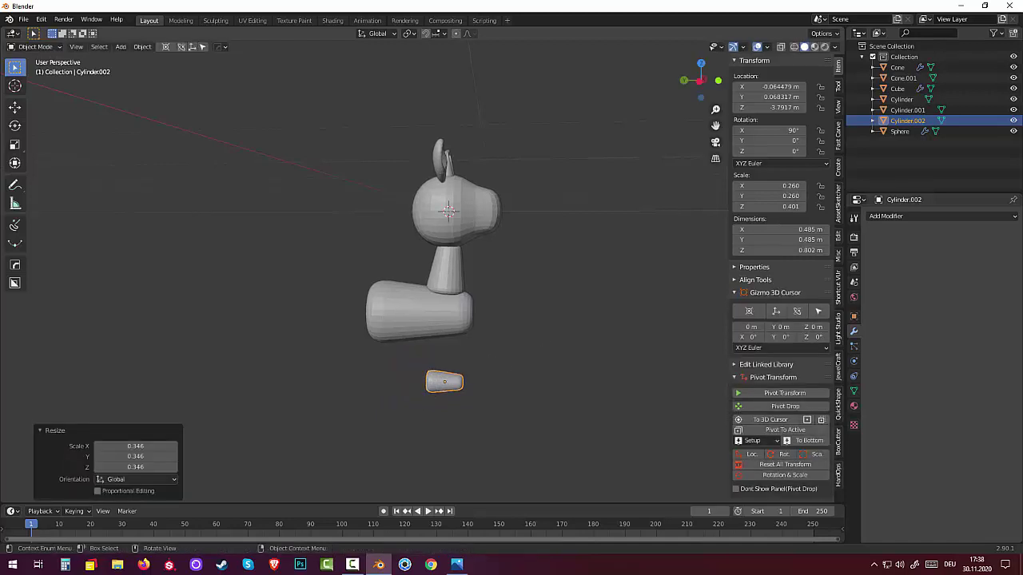
pyautogui.moveTo(500, 359)
pyautogui.mouseDown(button='middle')
pyautogui.moveTo(501, 390)
pyautogui.moveTo(493, 369)
pyautogui.mouseUp(button='middle')
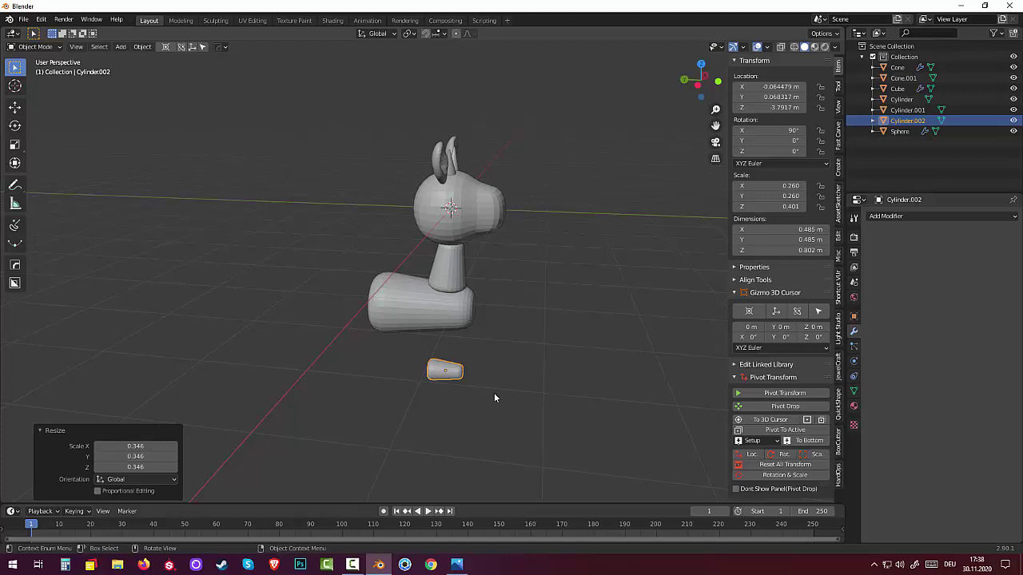
pyautogui.moveTo(508, 388); pyautogui.dragTo(519, 364, button='middle')
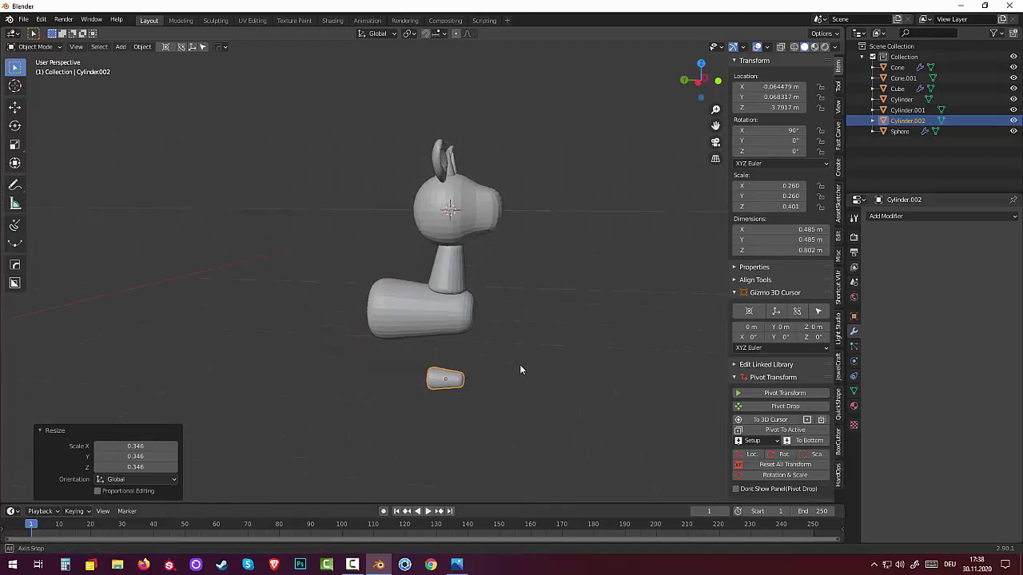
pyautogui.press('KP_3')
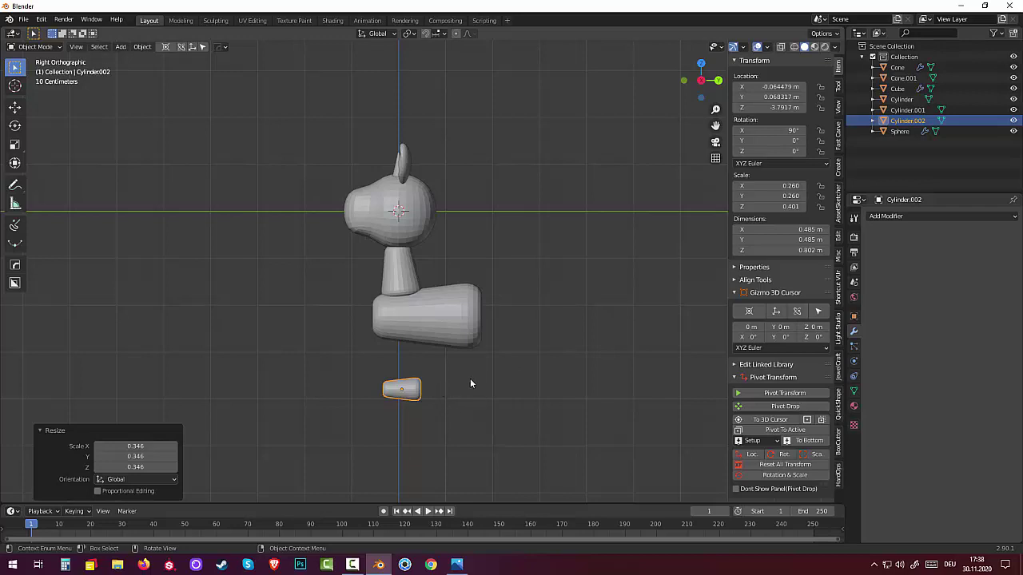
# Step: Rotate the small cylinder 90° around the X axis so it stands upright
pyautogui.press('r')
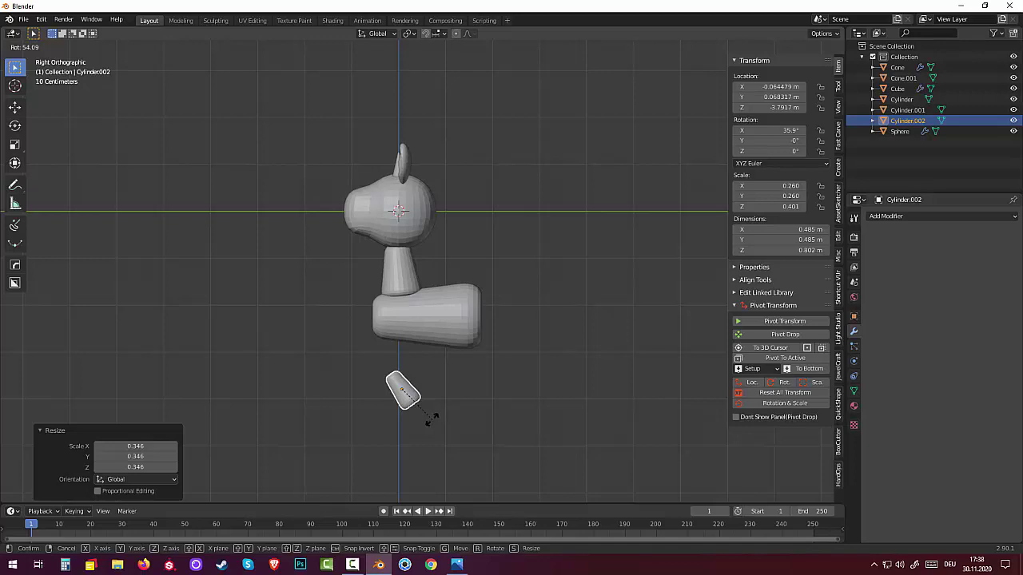
pyautogui.press('x')
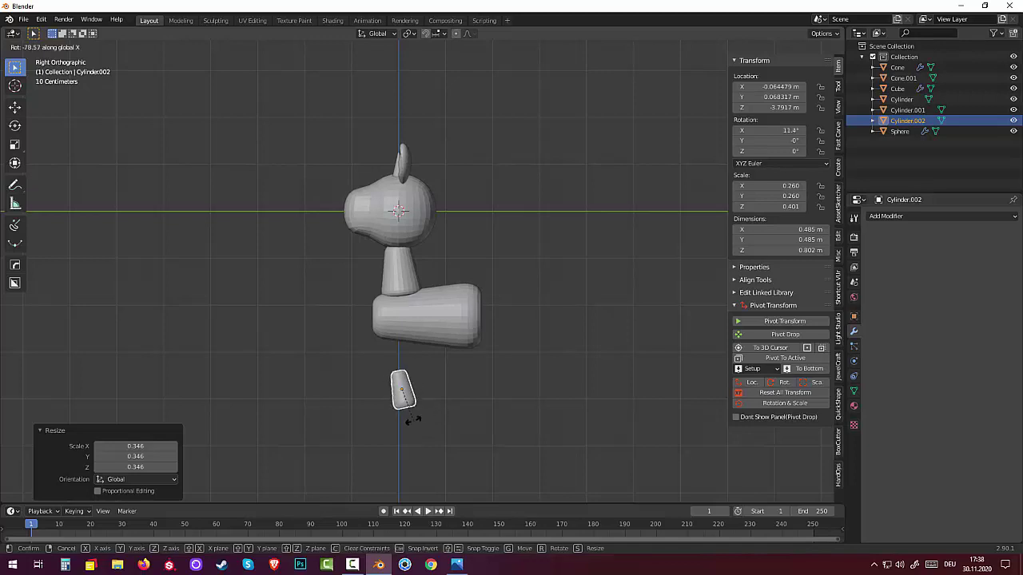
pyautogui.write('9')
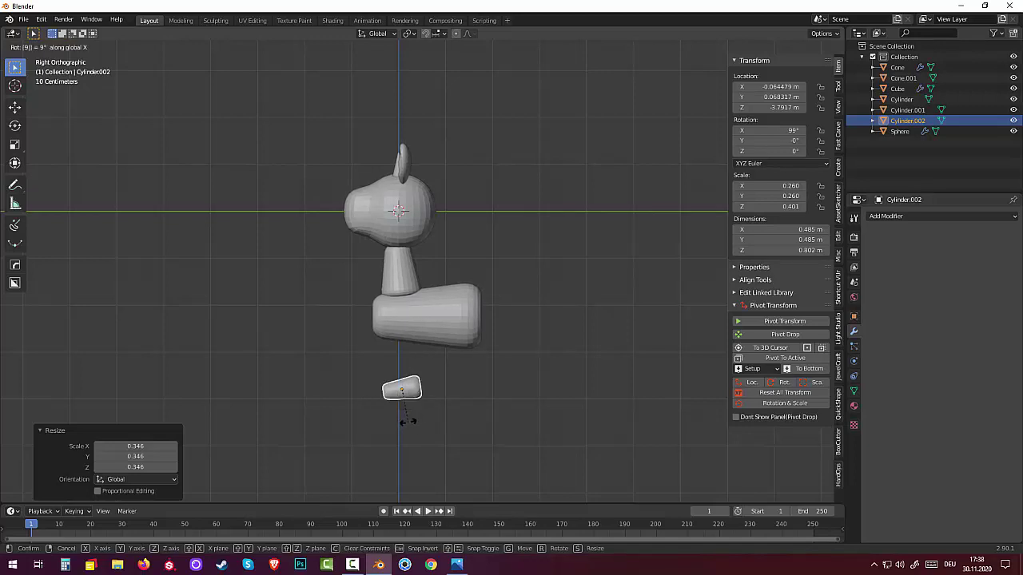
pyautogui.write('0')
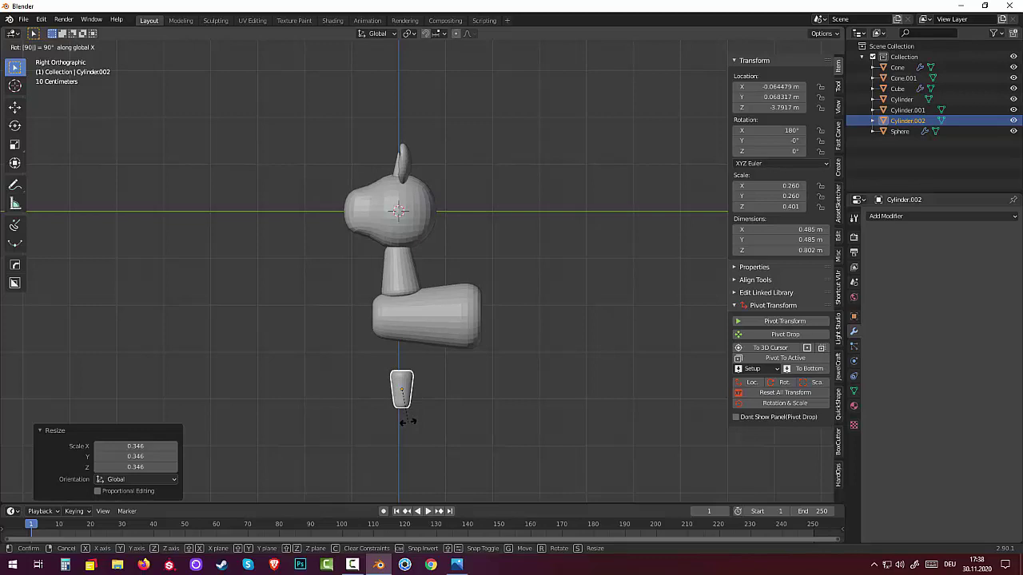
pyautogui.press('Return')
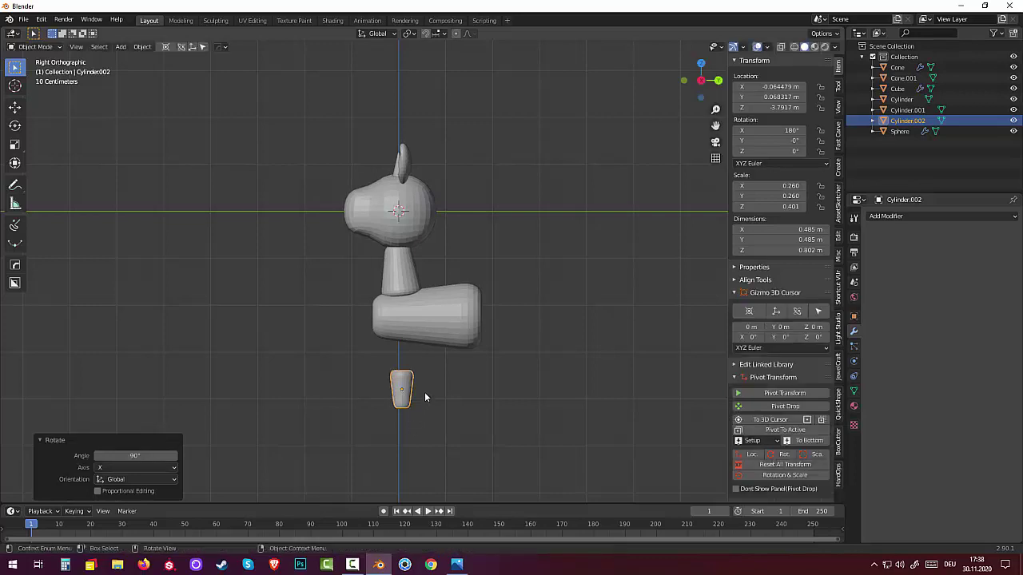
pyautogui.moveTo(425, 392)
pyautogui.mouseDown(button='middle')
pyautogui.moveTo(541, 390)
pyautogui.moveTo(483, 431)
pyautogui.mouseUp(button='middle')
# Step: Stretch the small cylinder vertically along Z into a long leg
pyautogui.press('s')
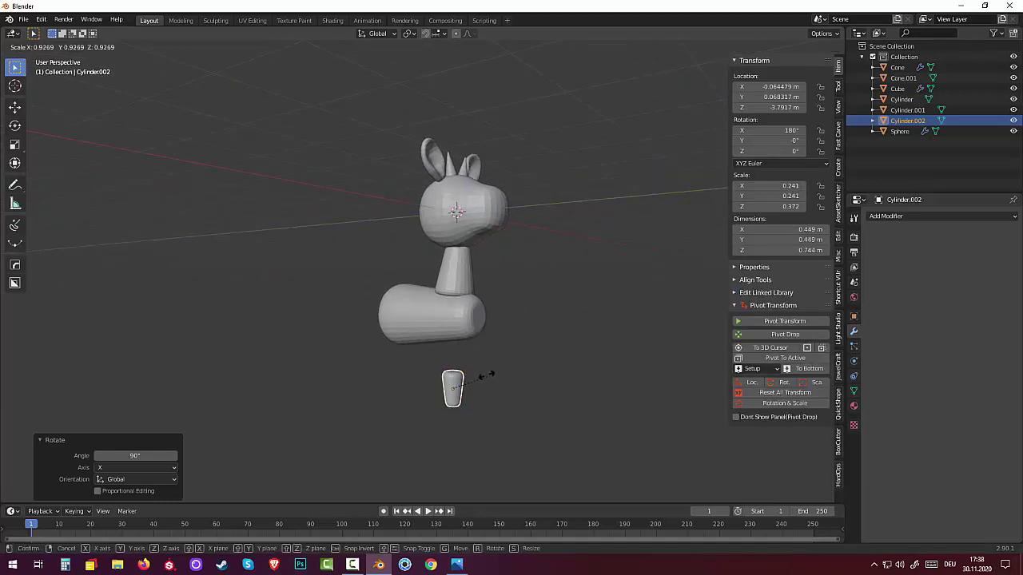
pyautogui.press('z')
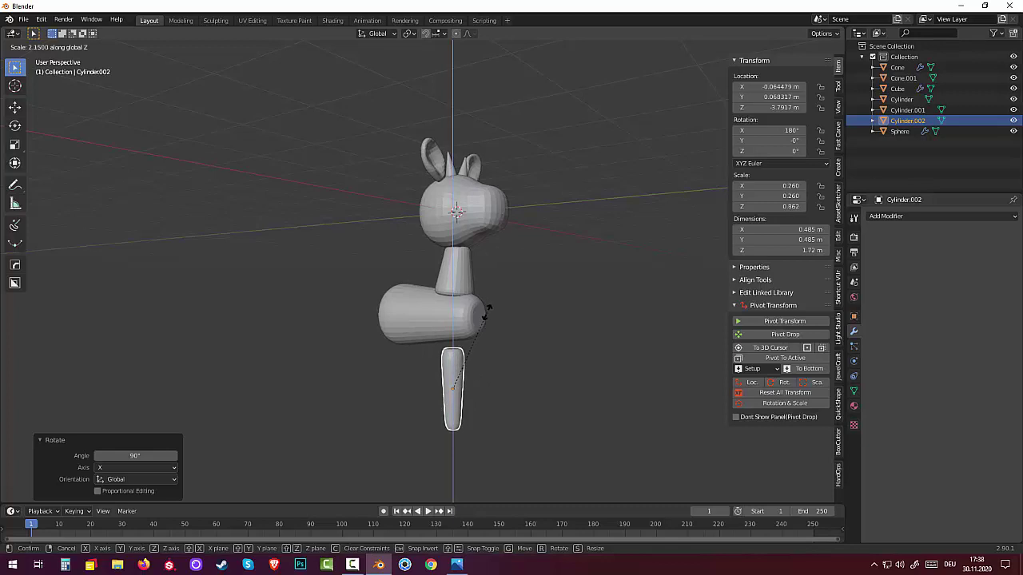
pyautogui.click(491, 328)
pyautogui.moveTo(491, 326); pyautogui.dragTo(403, 336, button='middle')
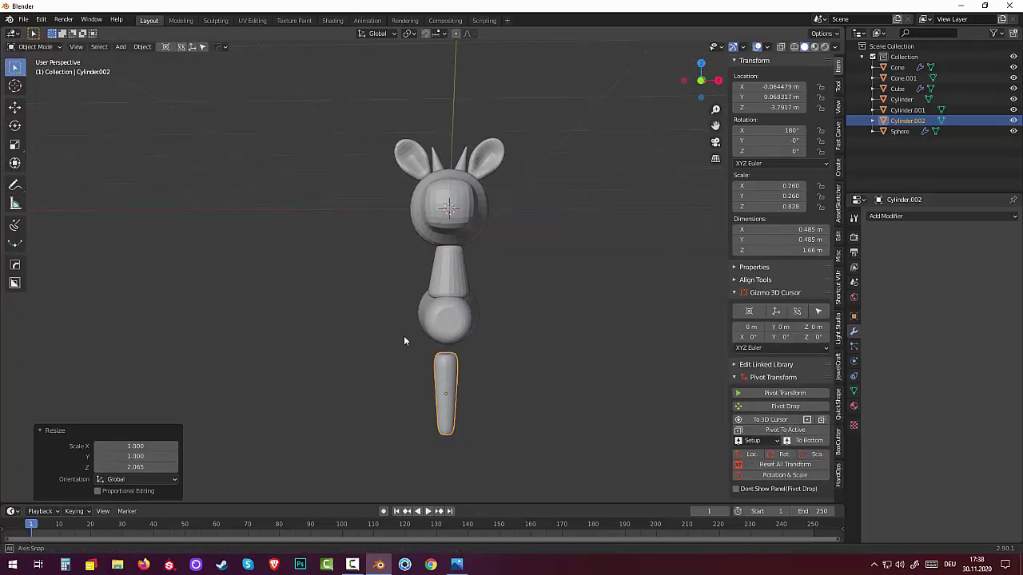
pyautogui.click(464, 397)
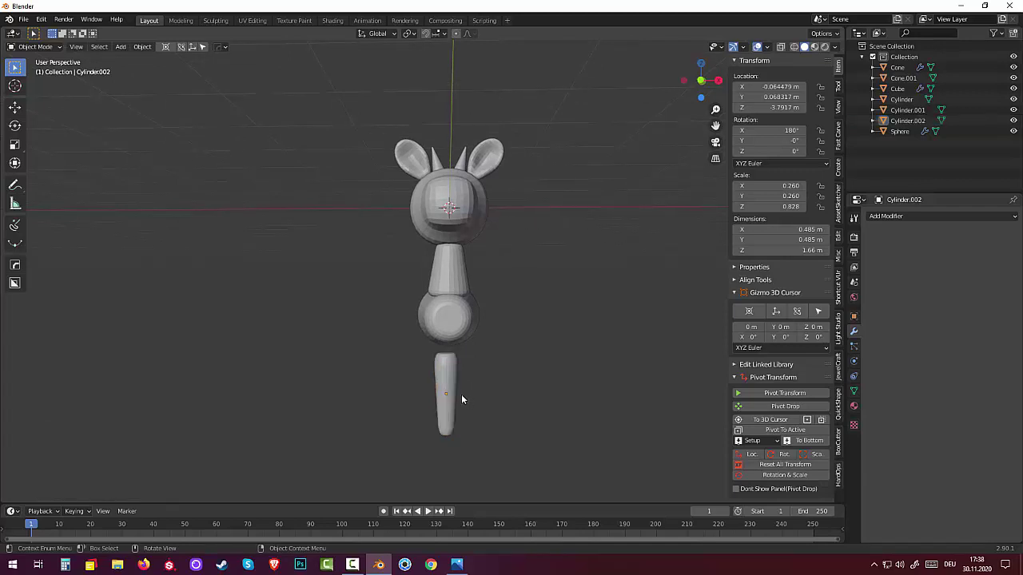
pyautogui.click(450, 389)
pyautogui.press('KP_1')
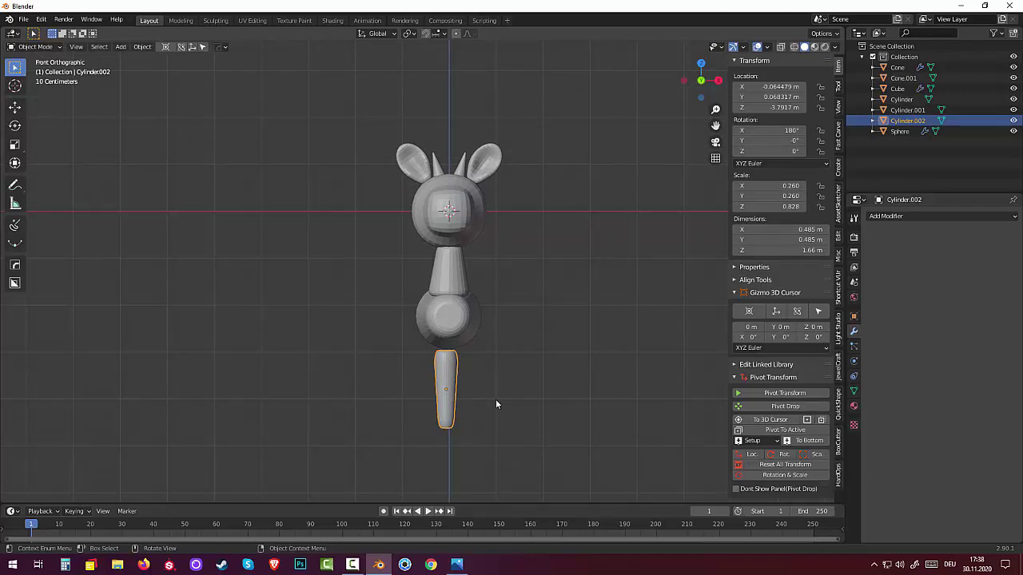
# Step: Tilt the leg slightly and move it under the left side of the body
pyautogui.press('r')
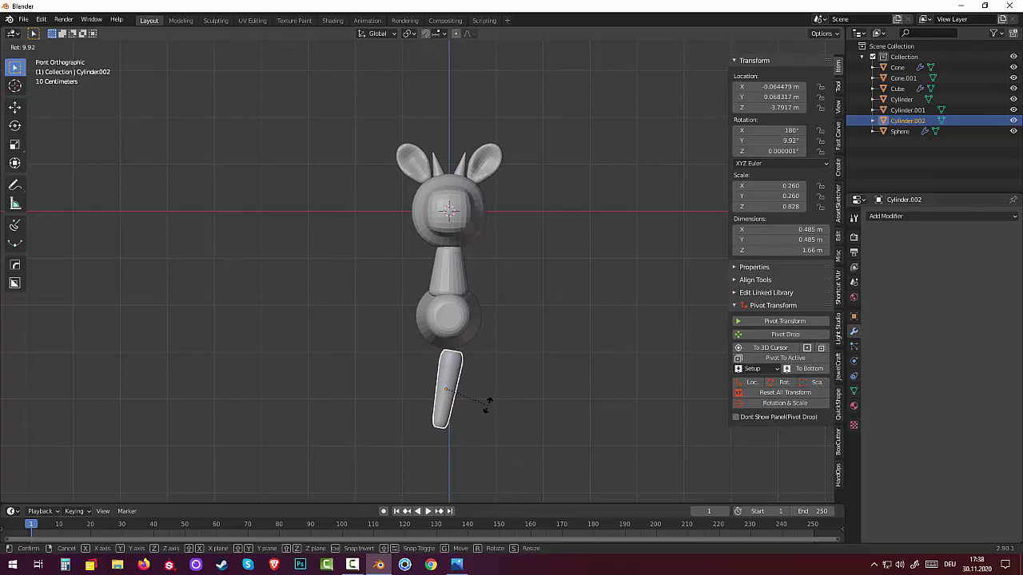
pyautogui.click(486, 405)
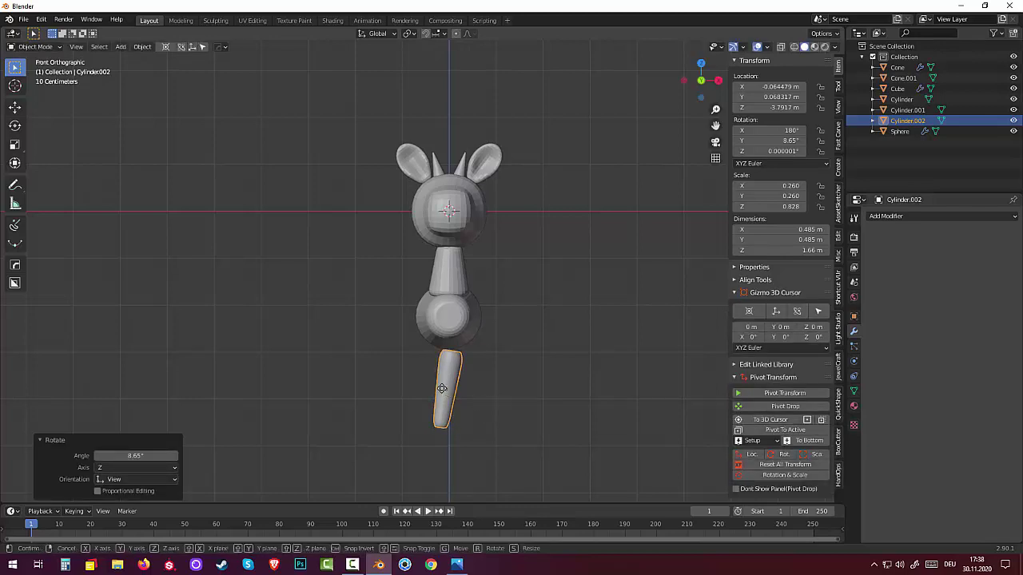
pyautogui.press('g')
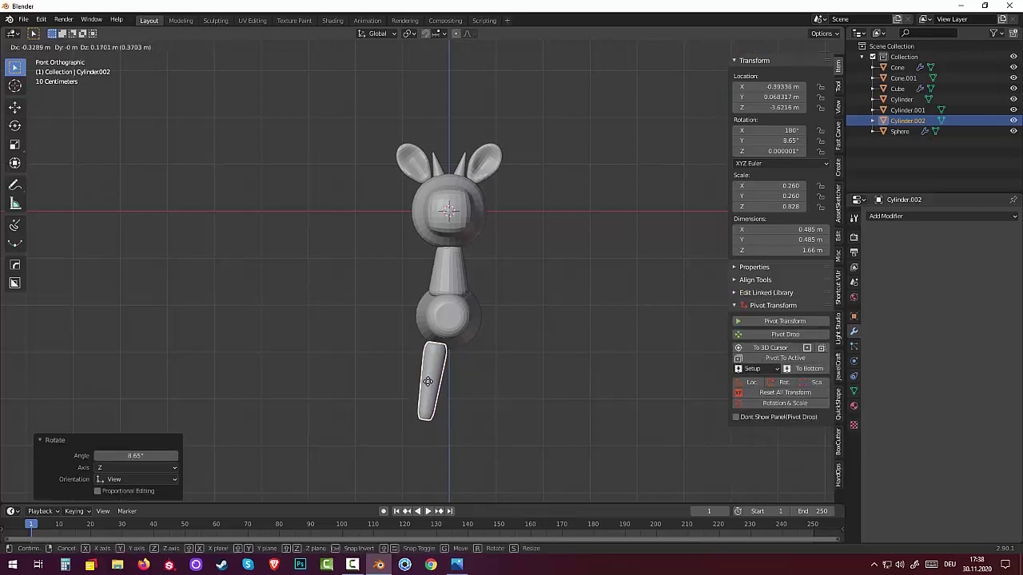
pyautogui.click(430, 386)
pyautogui.moveTo(466, 394)
pyautogui.mouseDown(button='middle')
pyautogui.moveTo(599, 395)
pyautogui.moveTo(600, 366)
pyautogui.moveTo(531, 346)
pyautogui.moveTo(475, 378)
pyautogui.moveTo(485, 389)
pyautogui.mouseUp(button='middle')
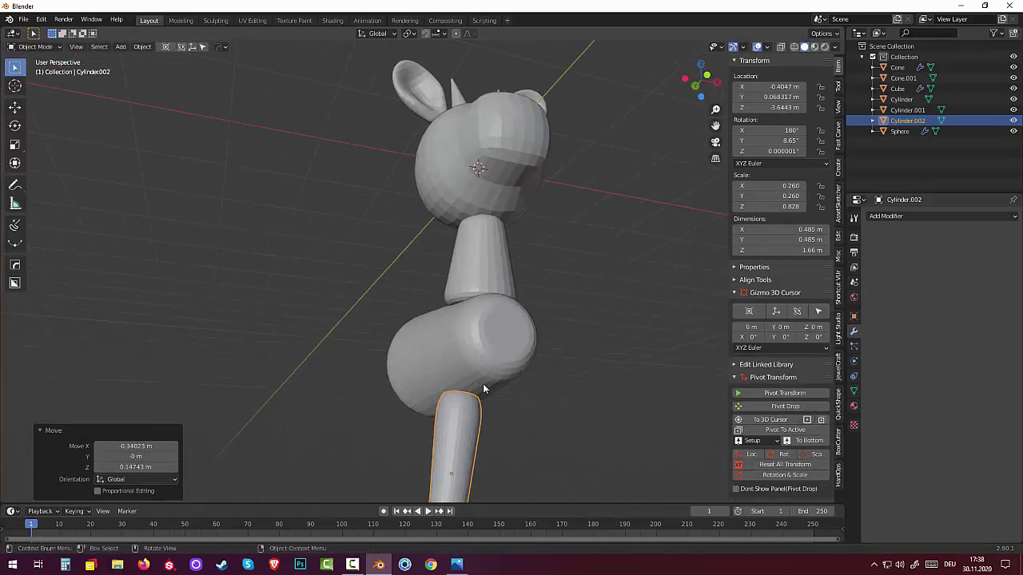
pyautogui.scroll(2, 520, 430)
pyautogui.scroll(1, 512, 423)
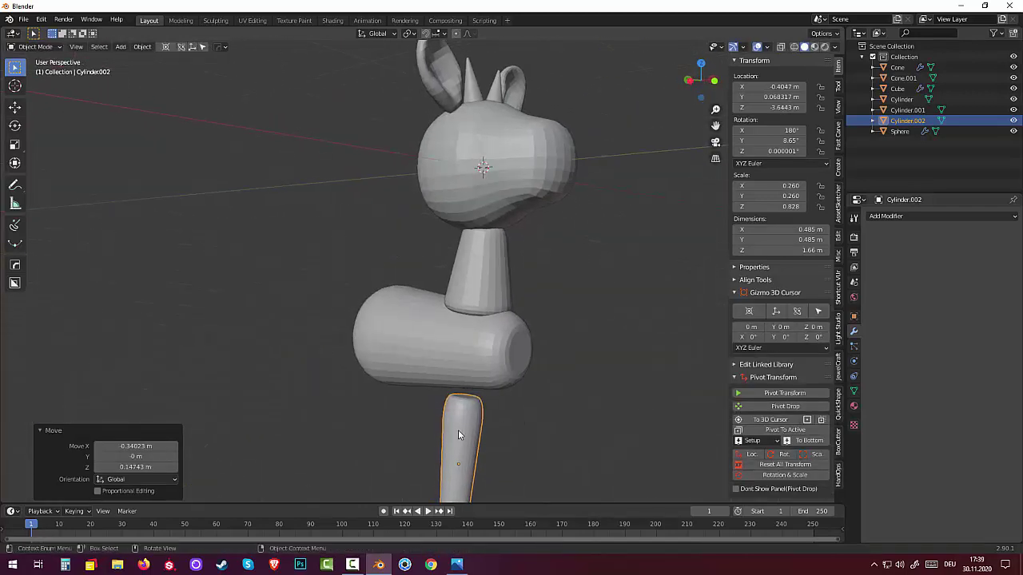
# Step: Raise the leg along Z against the body and tilt it a few more degrees
pyautogui.press('g')
pyautogui.press('z')
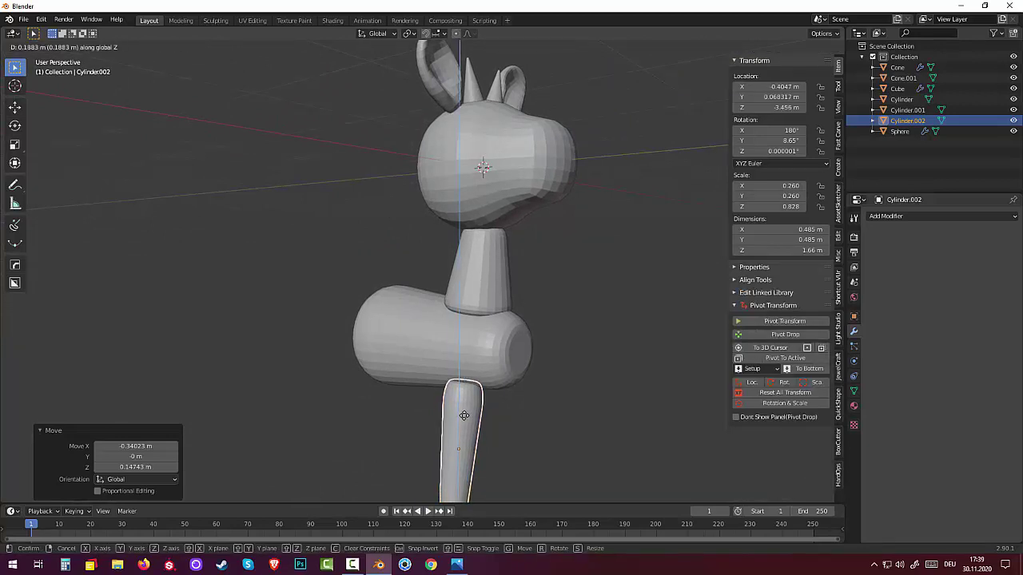
pyautogui.click(475, 420)
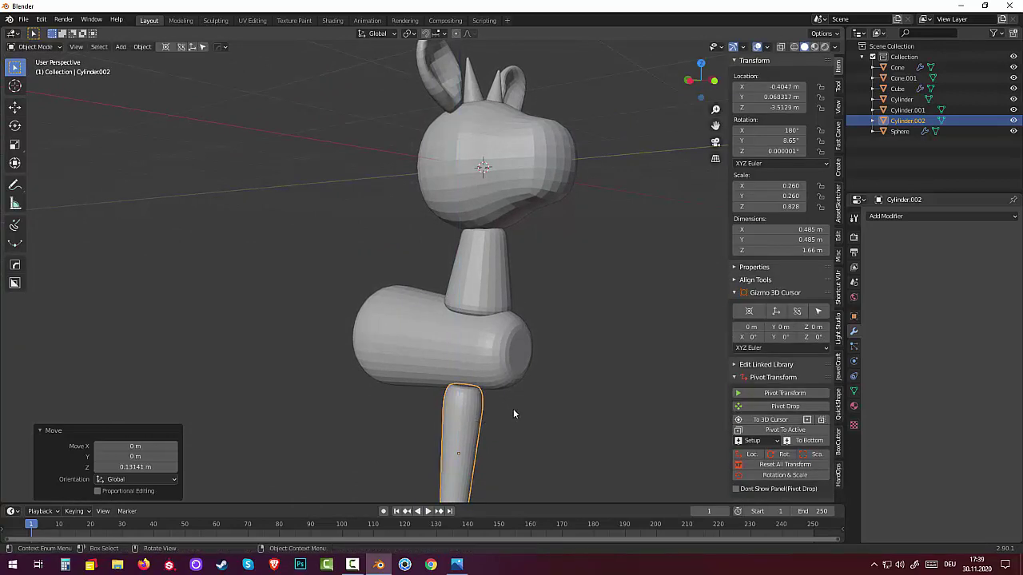
pyautogui.moveTo(513, 408)
pyautogui.mouseDown(button='middle')
pyautogui.moveTo(437, 403)
pyautogui.moveTo(437, 415)
pyautogui.mouseUp(button='middle')
pyautogui.scroll(-2, 437, 403)
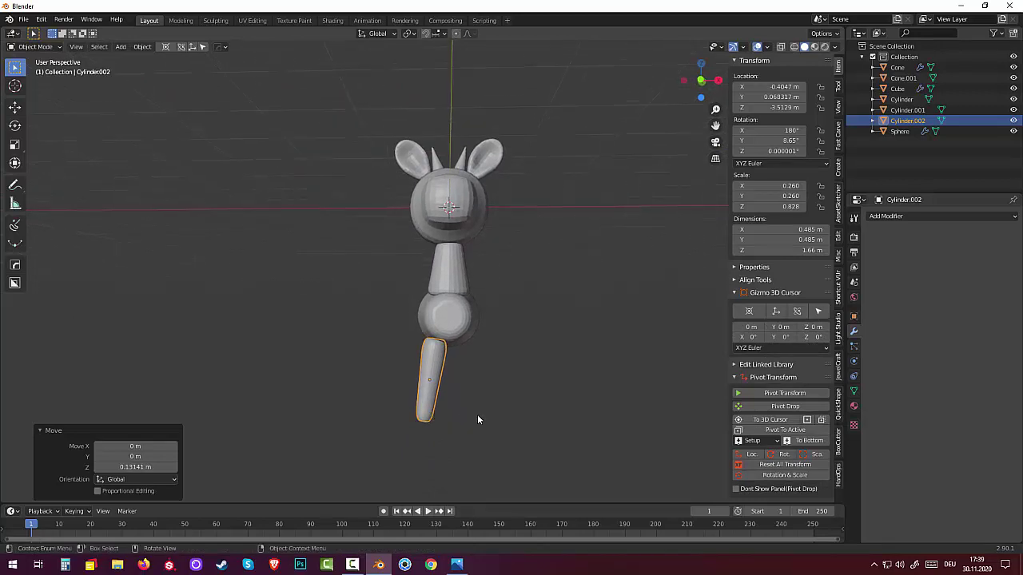
pyautogui.press('r')
pyautogui.press('Return')
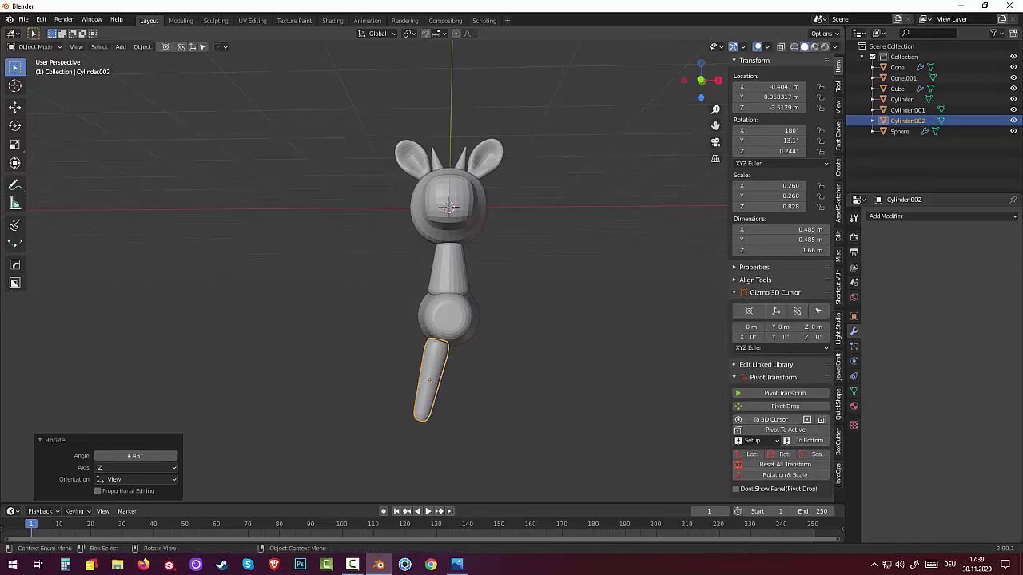
pyautogui.moveTo(485, 420)
pyautogui.mouseDown(button='middle')
pyautogui.moveTo(613, 408)
pyautogui.moveTo(603, 428)
pyautogui.moveTo(443, 405)
pyautogui.moveTo(470, 408)
pyautogui.mouseUp(button='middle')
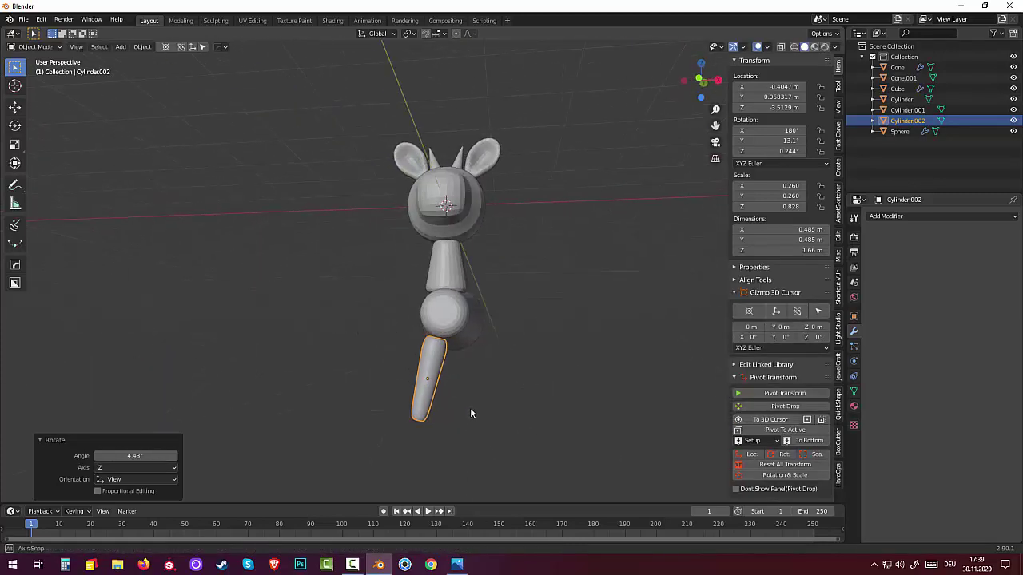
pyautogui.click(439, 360)
pyautogui.click(142, 46)
pyautogui.moveTo(159, 70)
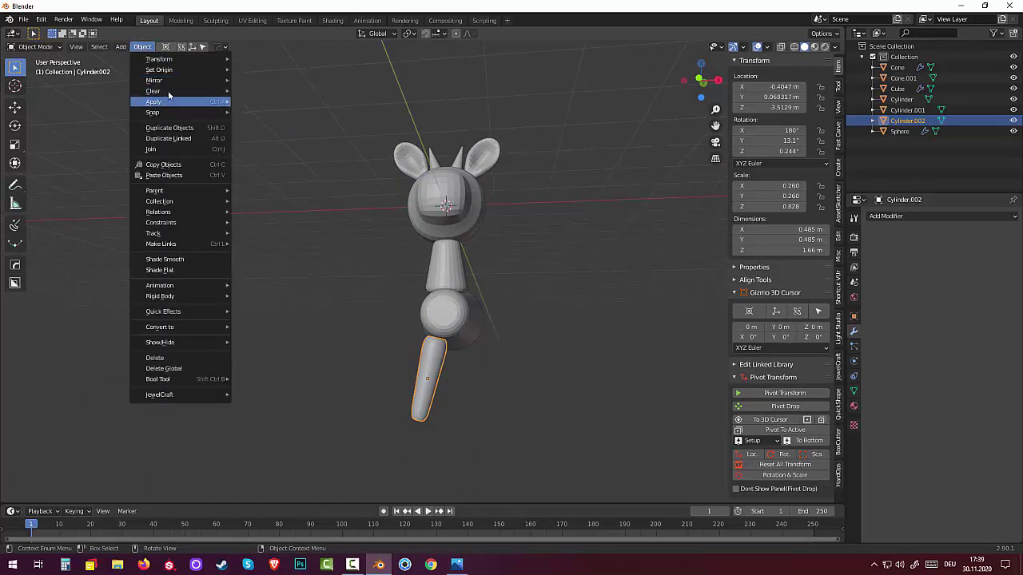
# Step: Set the leg's origin to the 3D cursor, reset its transforms, and add a Mirror modifier
pyautogui.click(303, 93)
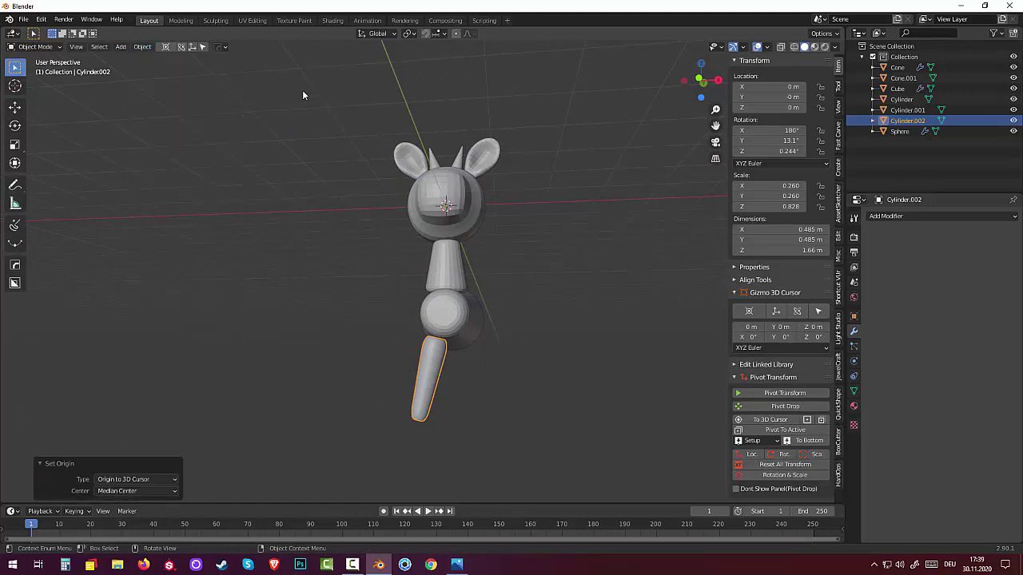
pyautogui.click(787, 464)
pyautogui.click(880, 216)
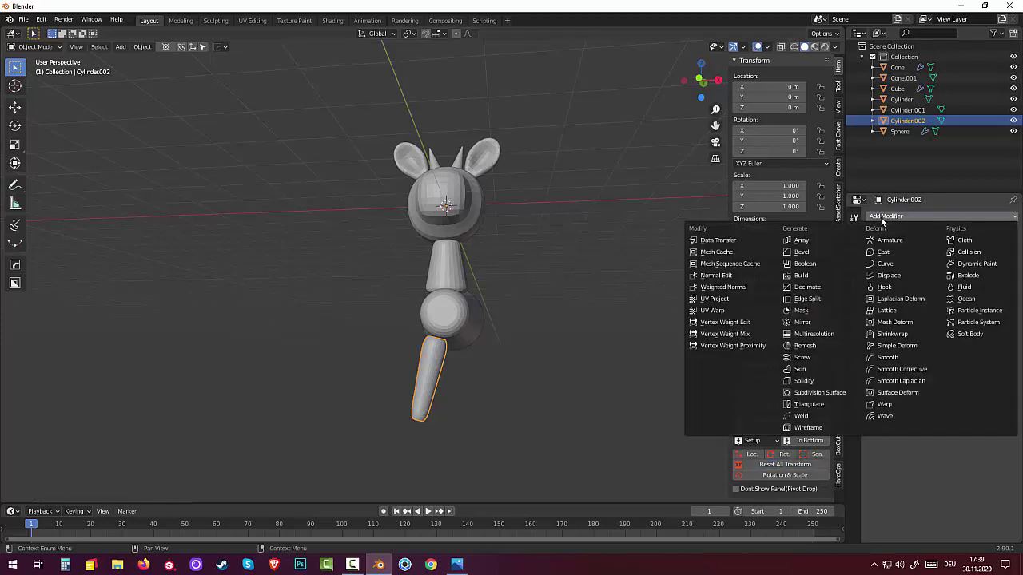
pyautogui.click(803, 322)
pyautogui.moveTo(612, 390)
pyautogui.mouseDown(button='middle')
pyautogui.moveTo(584, 391)
pyautogui.moveTo(603, 376)
pyautogui.moveTo(594, 380)
pyautogui.mouseUp(button='middle')
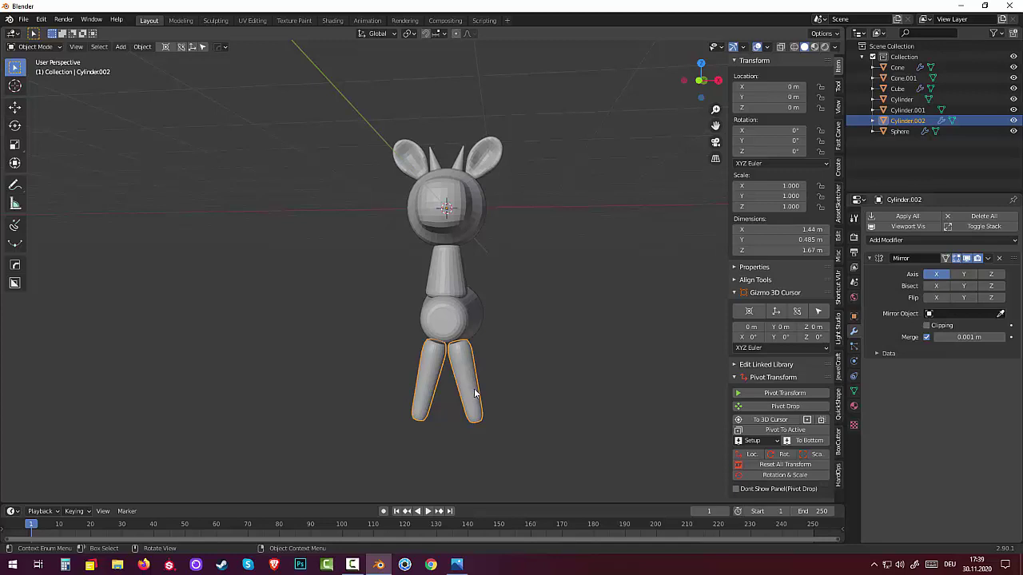
# Step: Remove the Mirror modifier and reposition the leg in front orthographic view
pyautogui.click(1000, 260)
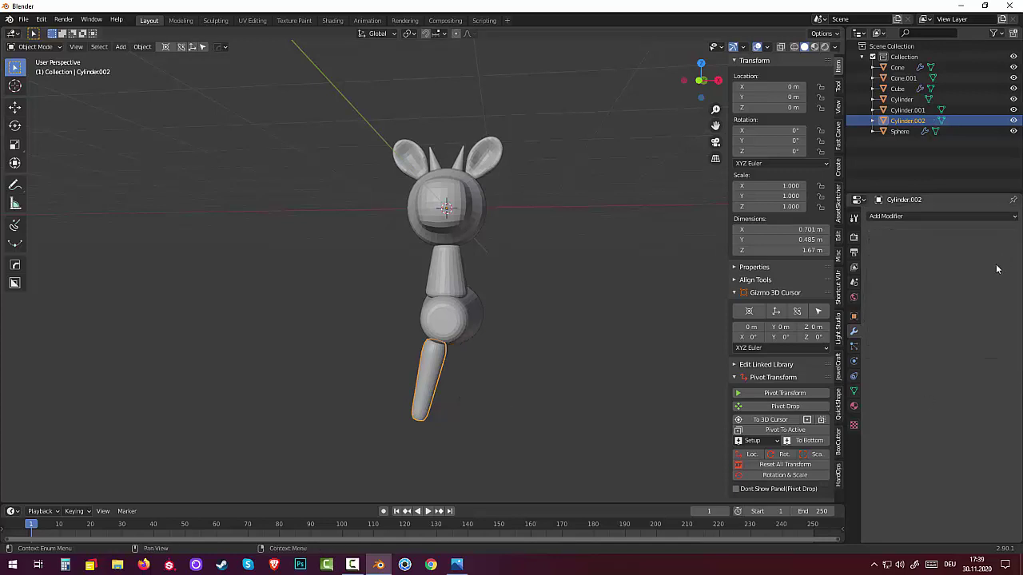
pyautogui.moveTo(527, 403); pyautogui.dragTo(480, 432, button='middle')
pyautogui.press('KP_1')
pyautogui.press('KP_3')
pyautogui.press('KP_1')
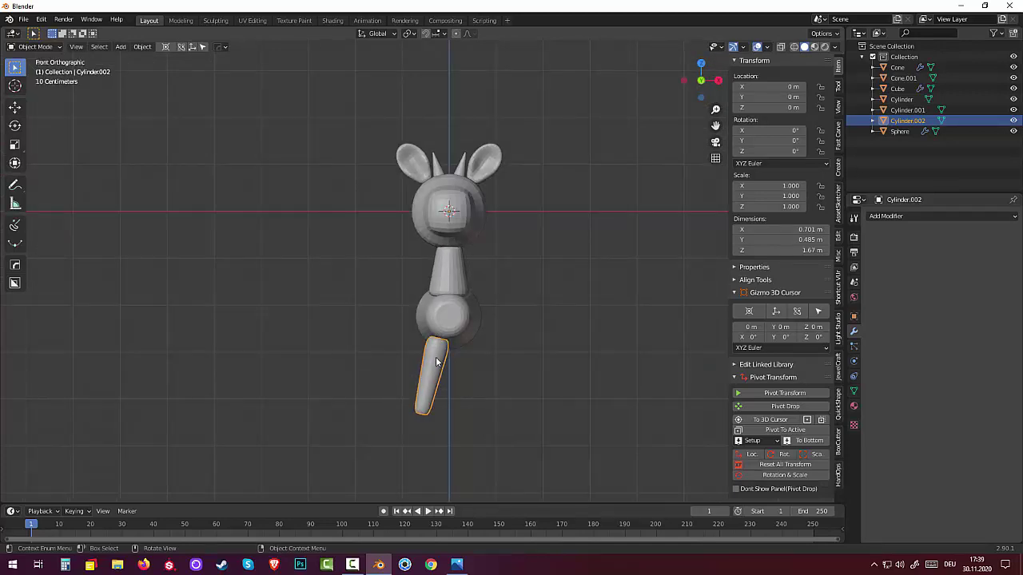
pyautogui.press('g')
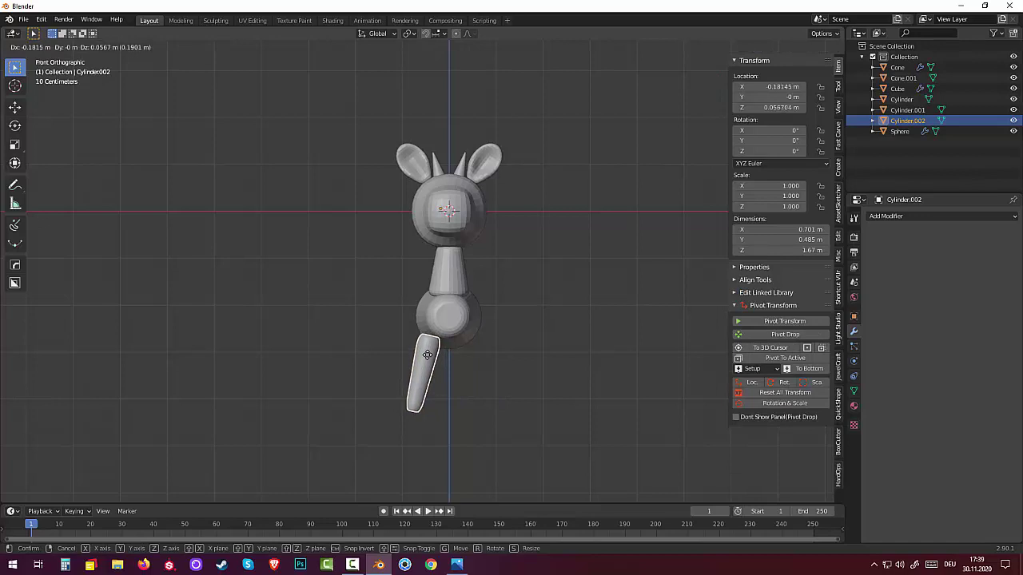
pyautogui.click(427, 354)
pyautogui.moveTo(478, 375)
pyautogui.mouseDown(button='middle')
pyautogui.moveTo(549, 397)
pyautogui.moveTo(551, 441)
pyautogui.moveTo(499, 441)
pyautogui.moveTo(472, 404)
pyautogui.moveTo(466, 369)
pyautogui.mouseUp(button='middle')
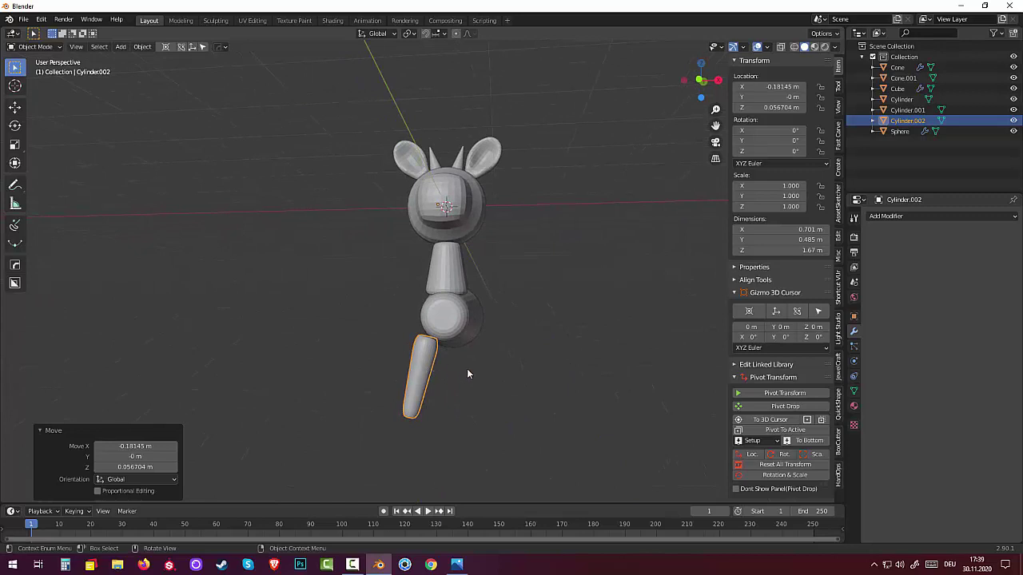
# Step: Tilt the leg slightly, set its origin to geometry, then tilt it again
pyautogui.press('r')
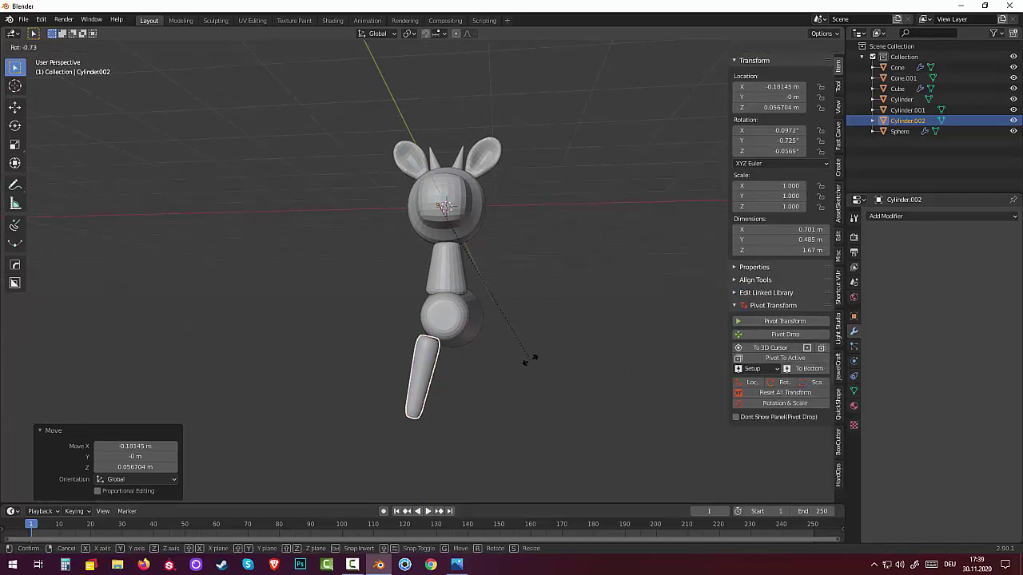
pyautogui.click(530, 359)
pyautogui.click(142, 46)
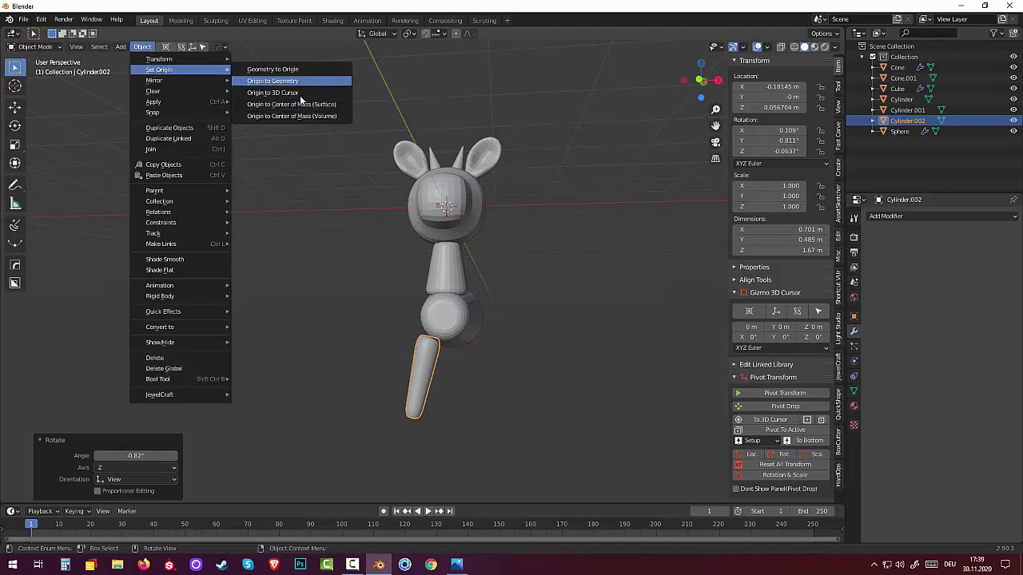
pyautogui.click(272, 80)
pyautogui.press('r')
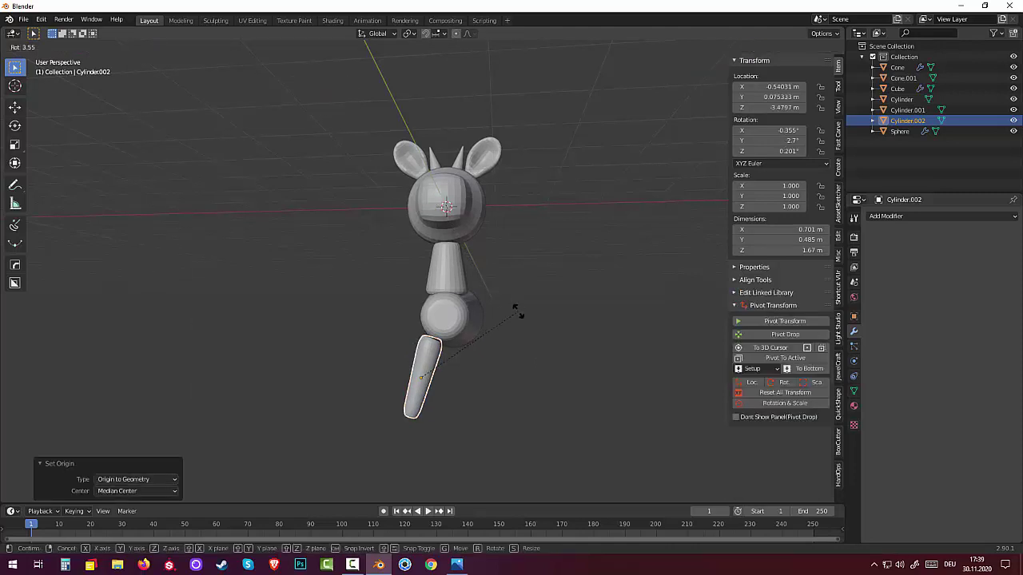
pyautogui.click(513, 321)
# Step: Move the leg's origin to the 3D cursor at the world centre
pyautogui.moveTo(512, 322); pyautogui.dragTo(569, 341, button='middle')
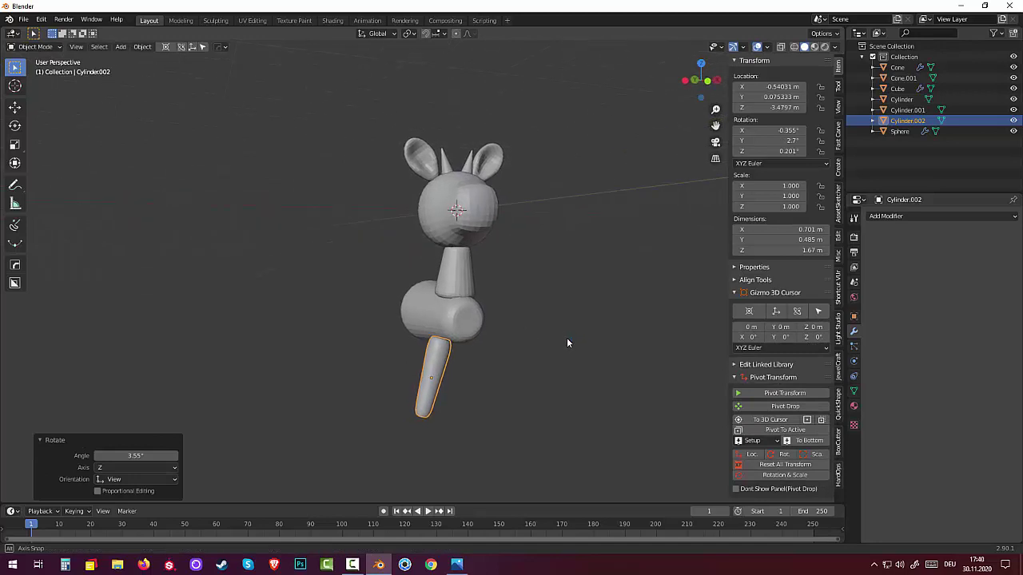
pyautogui.moveTo(428, 388)
pyautogui.mouseDown(button='middle')
pyautogui.moveTo(465, 386)
pyautogui.moveTo(511, 412)
pyautogui.moveTo(510, 398)
pyautogui.moveTo(424, 374)
pyautogui.moveTo(432, 379)
pyautogui.mouseUp(button='middle')
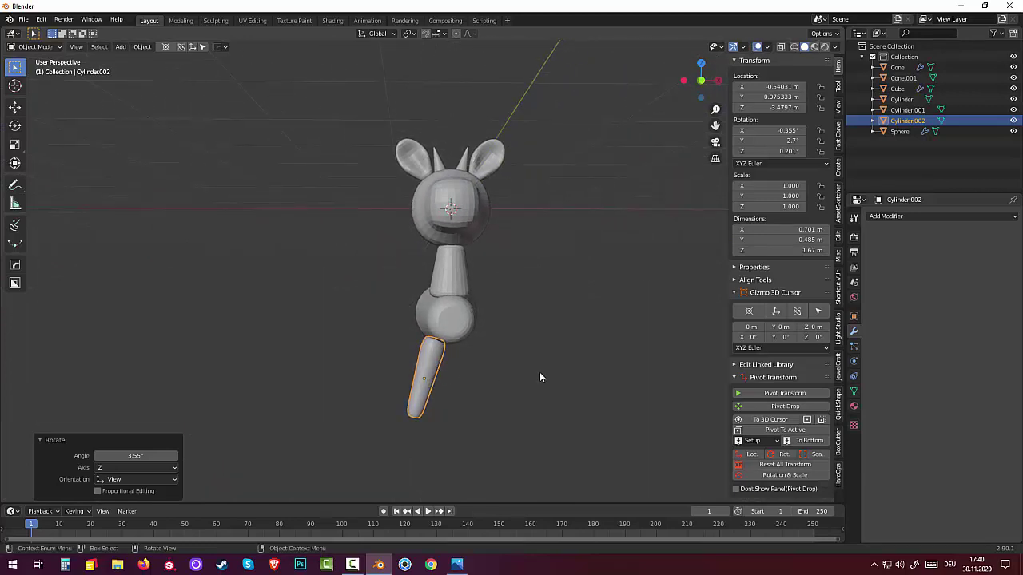
pyautogui.moveTo(540, 378)
pyautogui.mouseDown(button='middle')
pyautogui.moveTo(530, 389)
pyautogui.moveTo(545, 381)
pyautogui.moveTo(534, 471)
pyautogui.moveTo(534, 379)
pyautogui.moveTo(552, 387)
pyautogui.moveTo(518, 366)
pyautogui.mouseUp(button='middle')
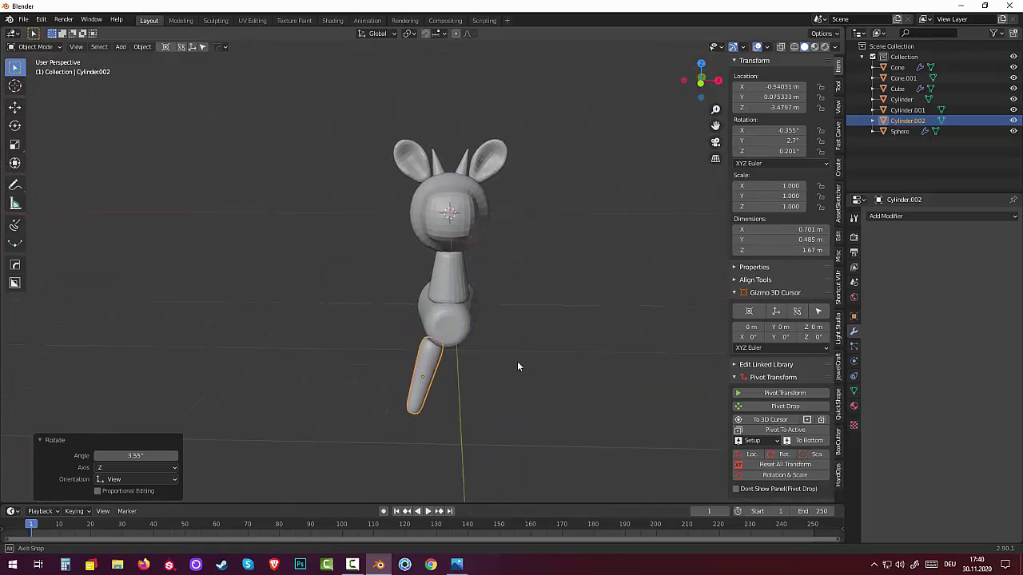
pyautogui.click(143, 46)
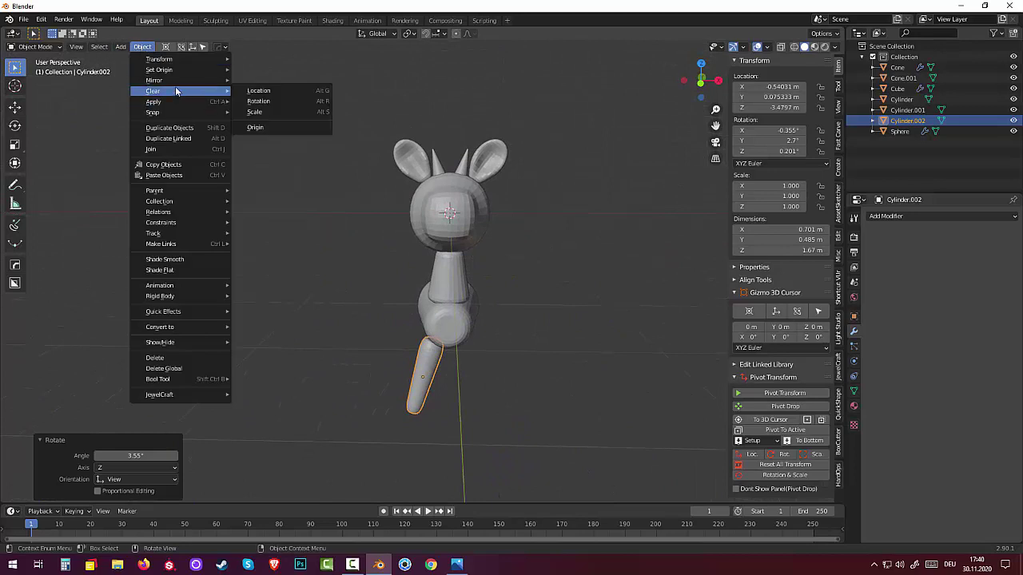
pyautogui.moveTo(159, 70)
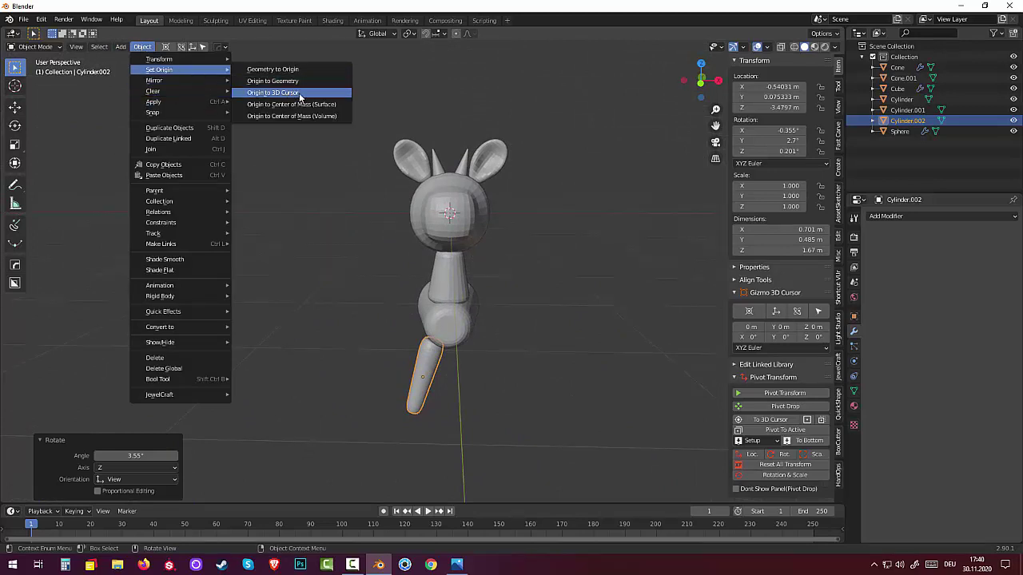
pyautogui.click(300, 94)
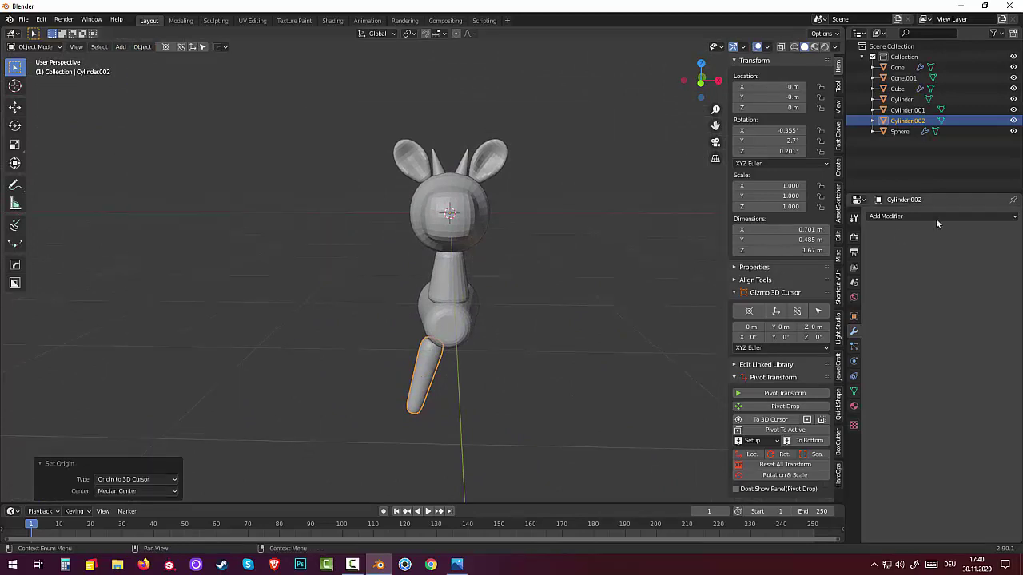
# Step: Clear the leg's rotation to zero and add an X-axis Mirror modifier
pyautogui.click(886, 216)
pyautogui.click(885, 216)
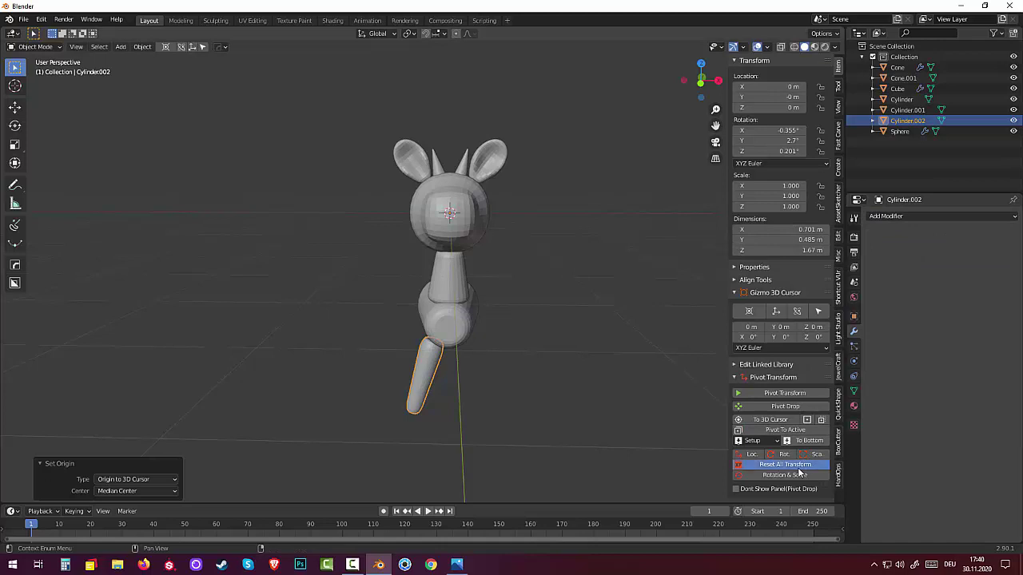
pyautogui.click(799, 474)
pyautogui.click(886, 217)
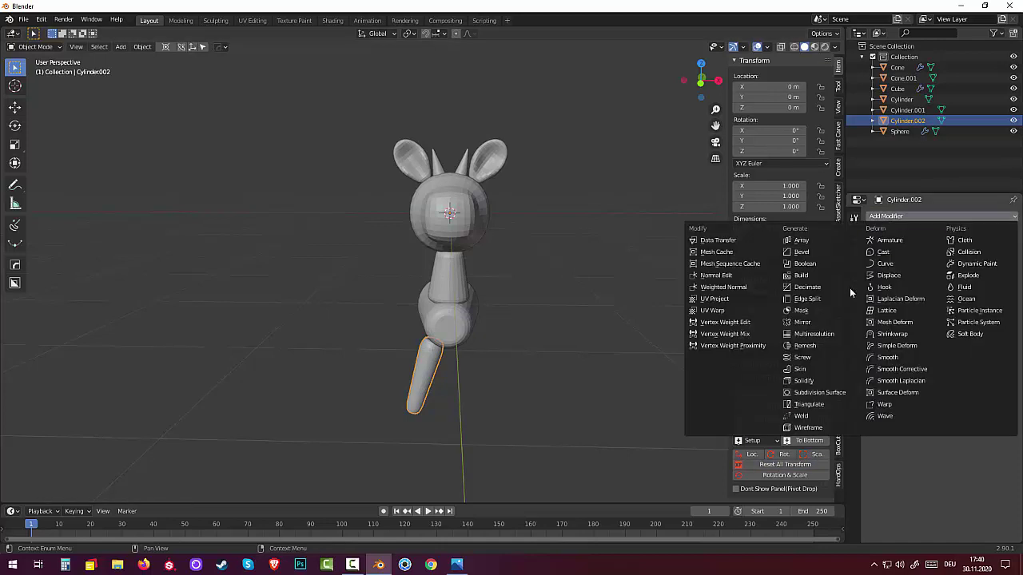
pyautogui.click(802, 322)
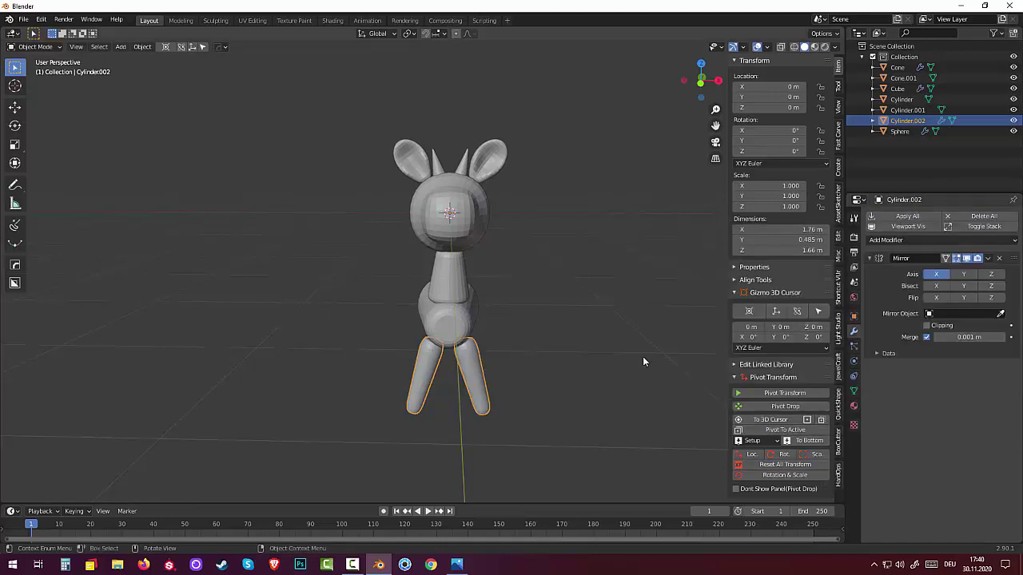
pyautogui.moveTo(642, 357)
pyautogui.mouseDown(button='middle')
pyautogui.moveTo(744, 364)
pyautogui.moveTo(766, 342)
pyautogui.mouseUp(button='middle')
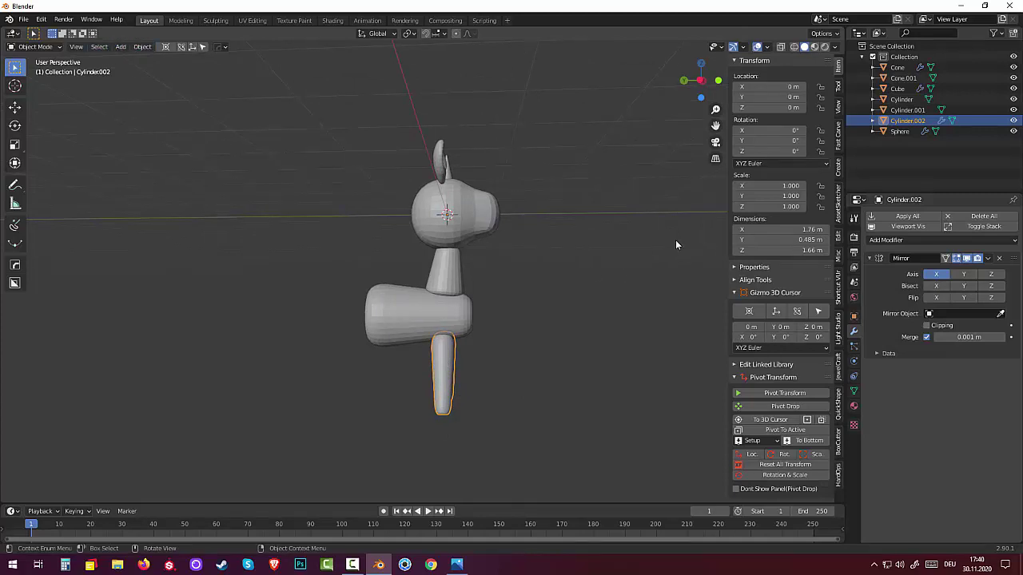
# Step: Rotate the legs a further -2.72° and apply the Mirror modifier
pyautogui.press('r')
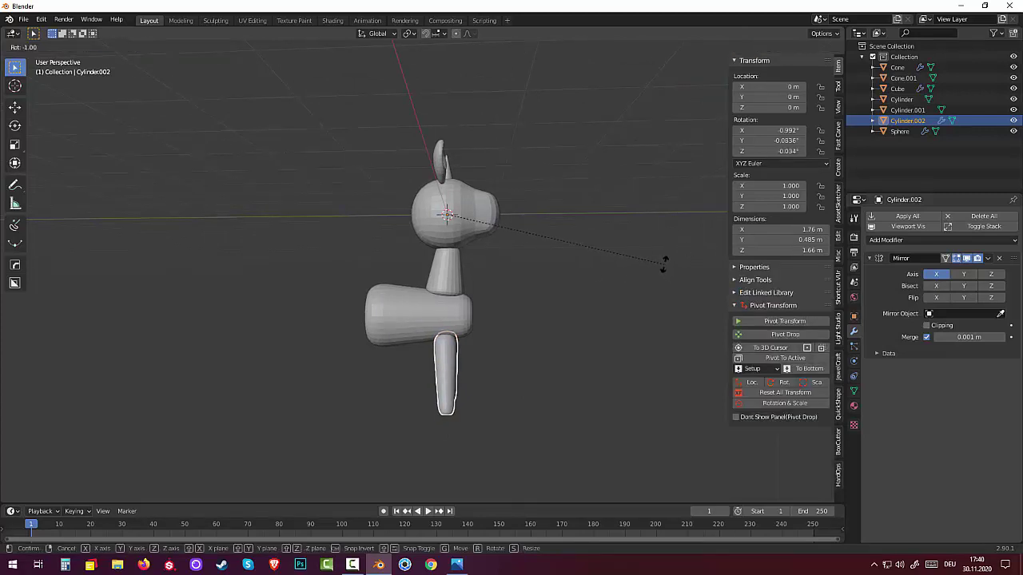
pyautogui.click(662, 260)
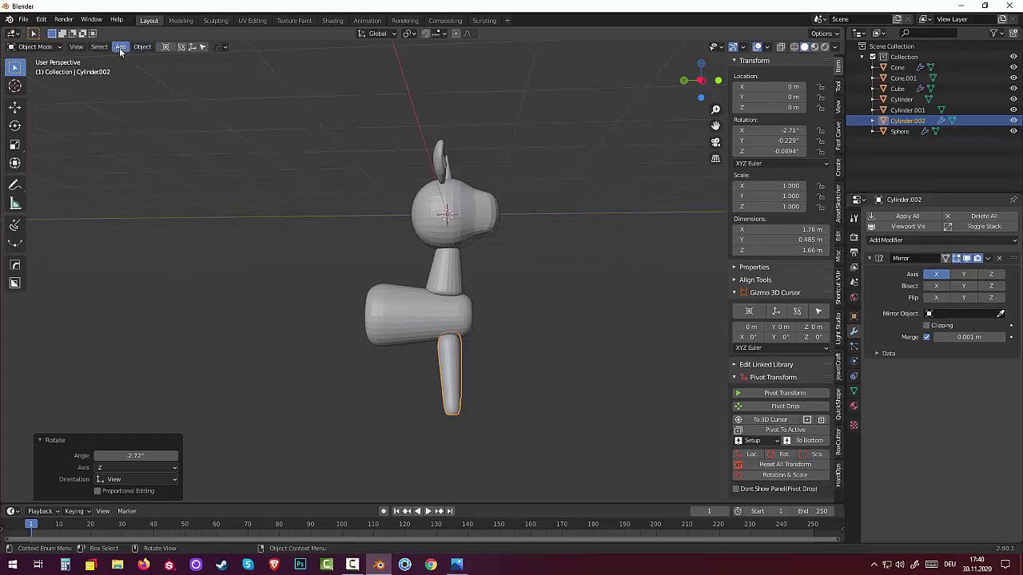
pyautogui.click(988, 258)
pyautogui.click(954, 274)
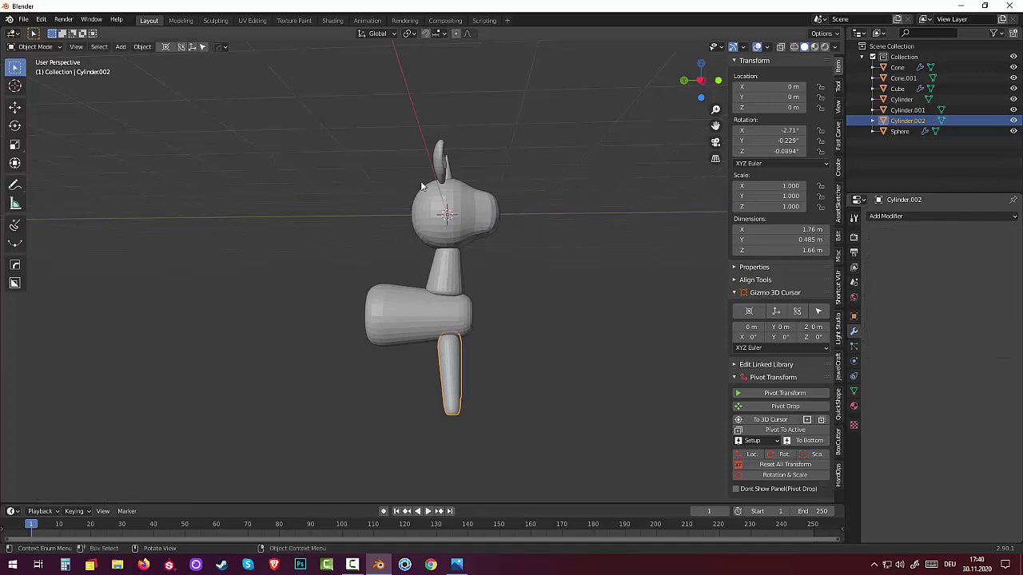
# Step: Set the legs' origin to geometry and tilt them to -9.48° on X
pyautogui.click(144, 48)
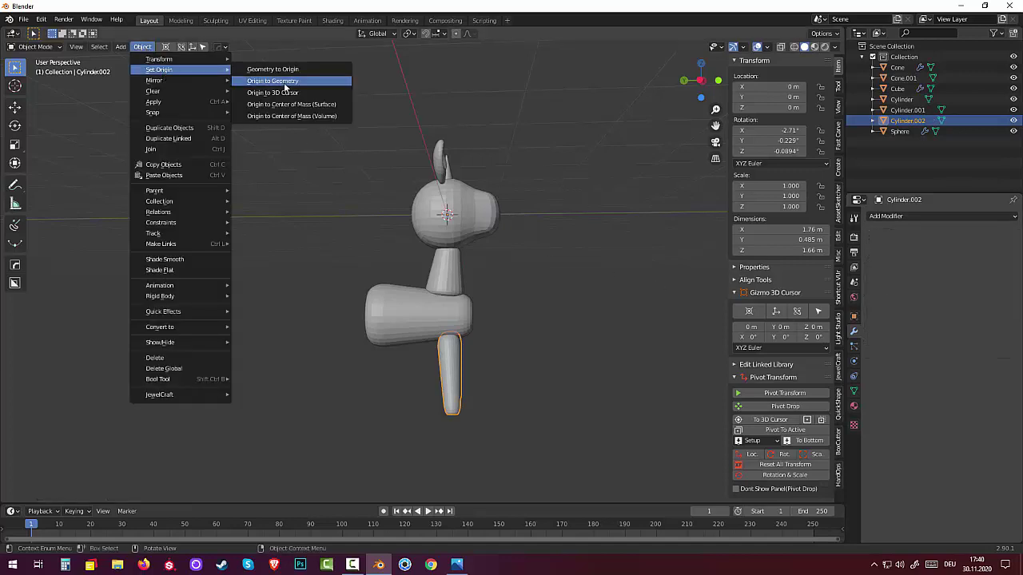
pyautogui.click(281, 88)
pyautogui.press('r')
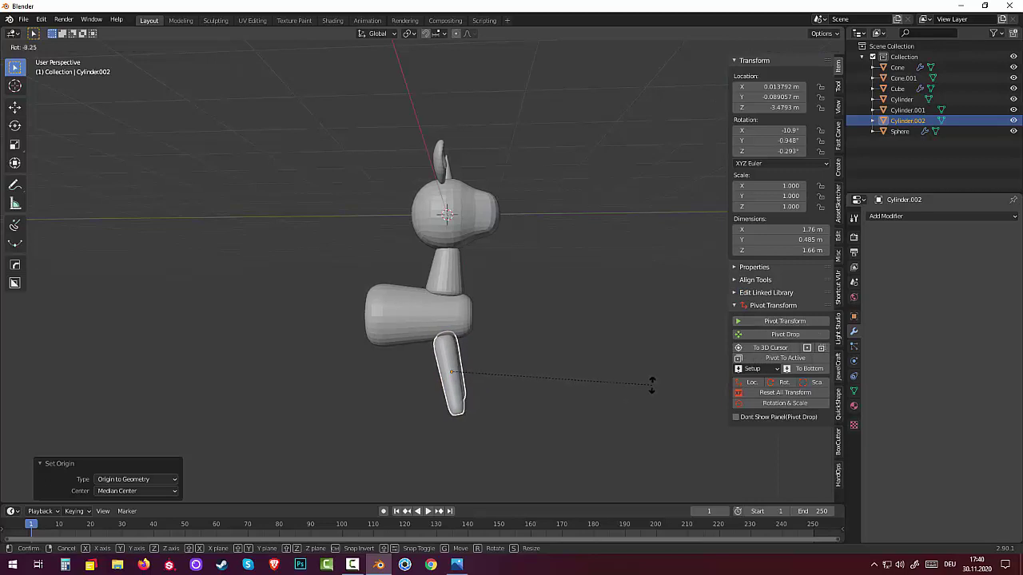
pyautogui.click(651, 388)
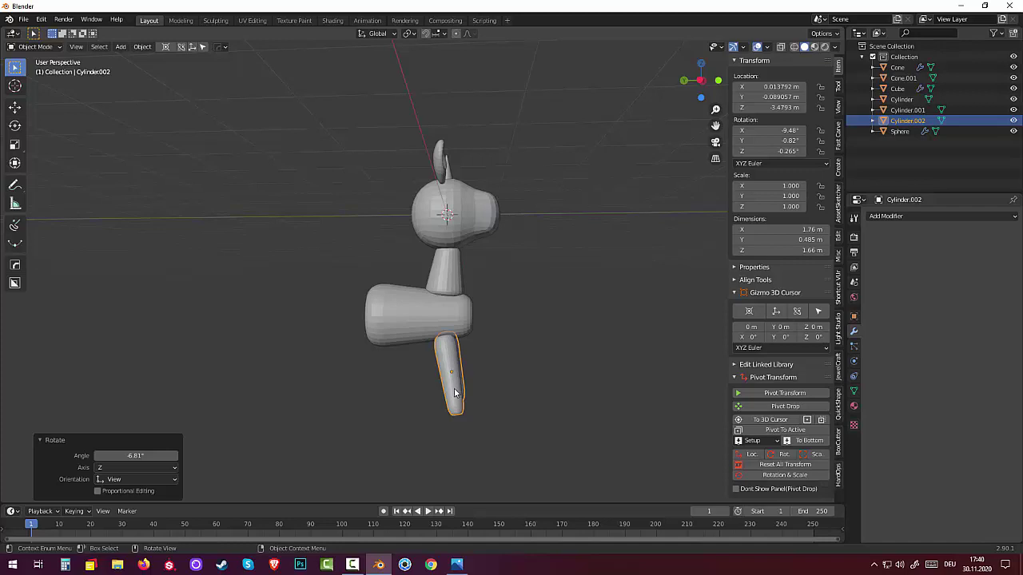
pyautogui.moveTo(537, 403)
pyautogui.mouseDown(button='middle')
pyautogui.moveTo(771, 421)
pyautogui.moveTo(712, 477)
pyautogui.moveTo(672, 448)
pyautogui.moveTo(625, 371)
pyautogui.moveTo(483, 359)
pyautogui.moveTo(435, 378)
pyautogui.moveTo(431, 391)
pyautogui.mouseUp(button='middle')
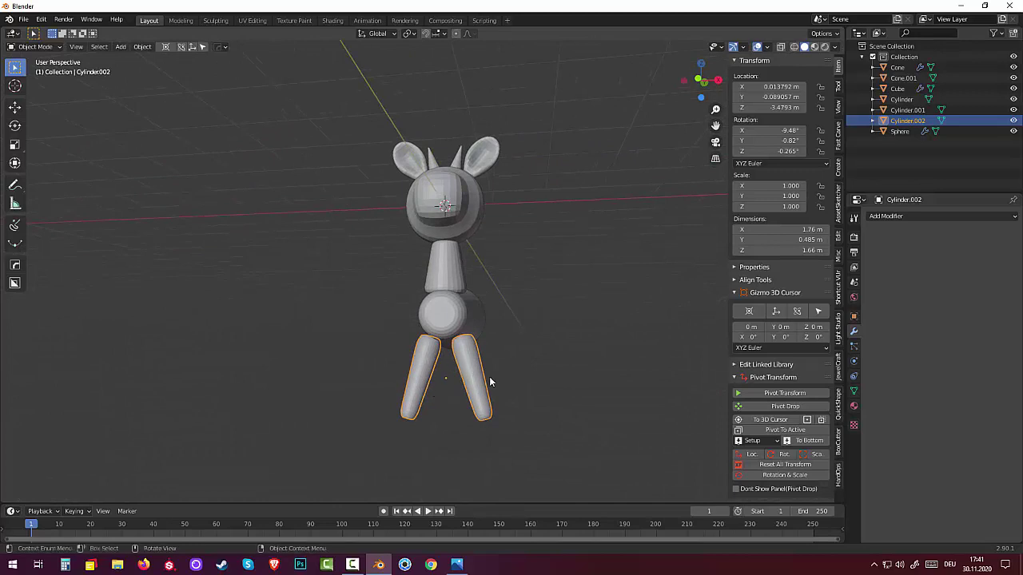
# Step: Raise the legs 0.072 m along Z to sit at Z -3.4072 m
pyautogui.press('g')
pyautogui.click(488, 377)
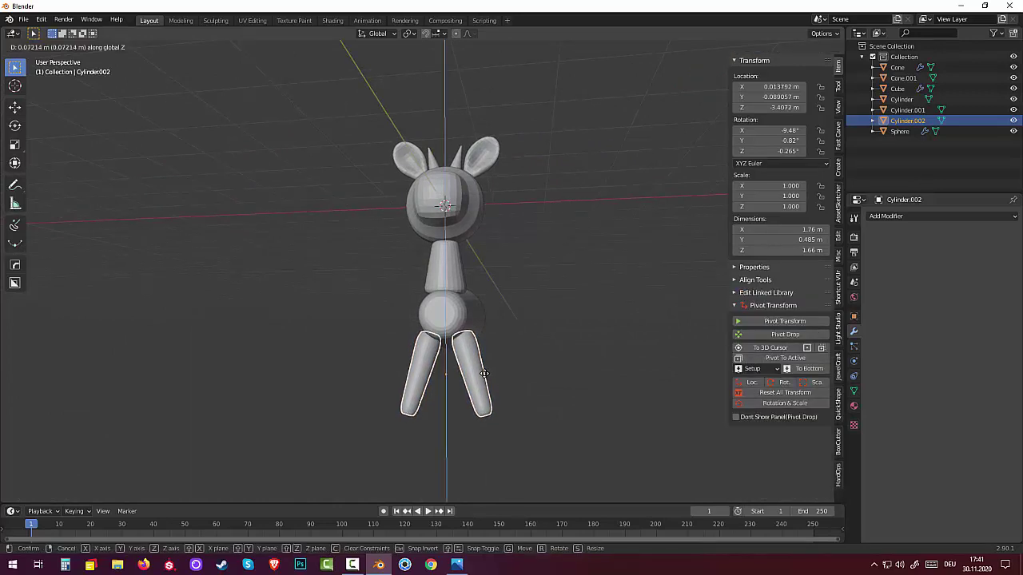
pyautogui.moveTo(546, 386); pyautogui.dragTo(450, 384, button='middle')
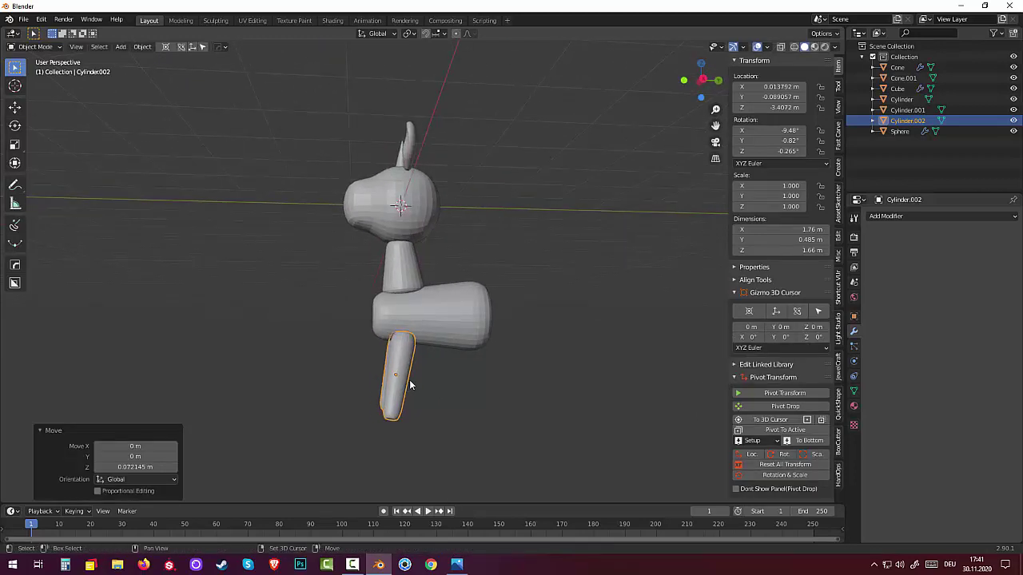
# Step: Duplicate the legs along Y under the rear of the body and rotate them 180° on Z
pyautogui.hotkey('shift', 'd')
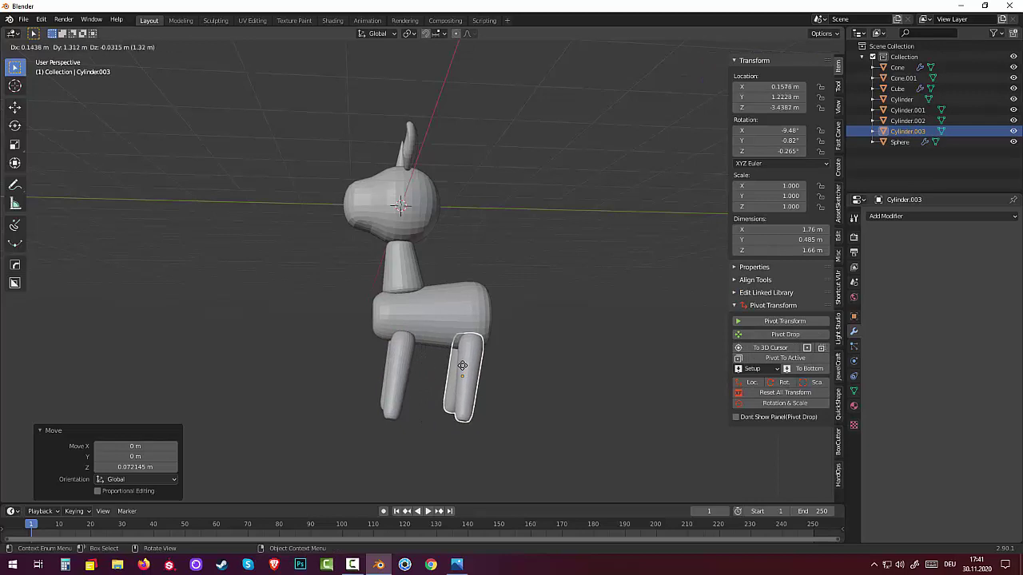
pyautogui.press('y')
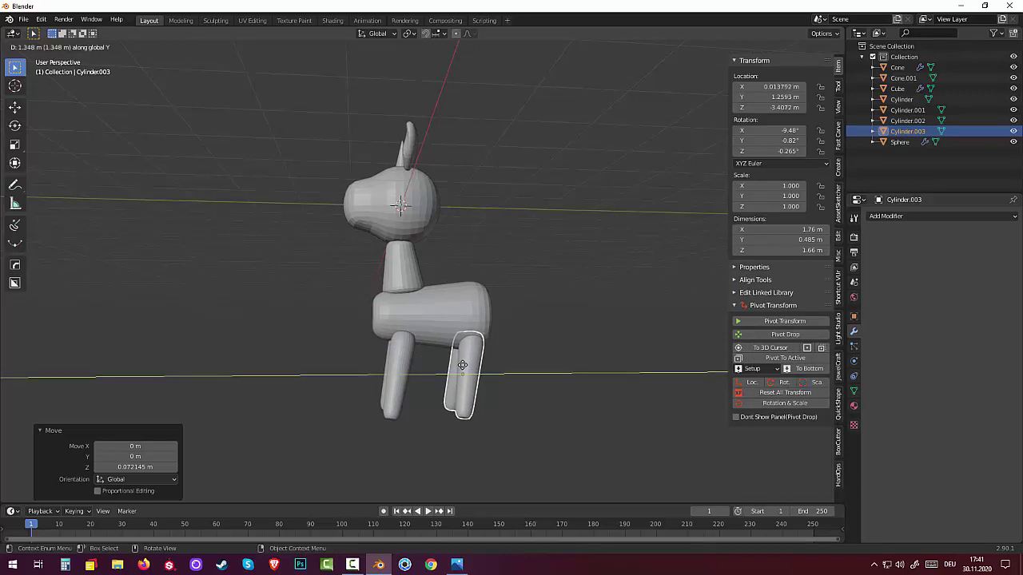
pyautogui.click(463, 365)
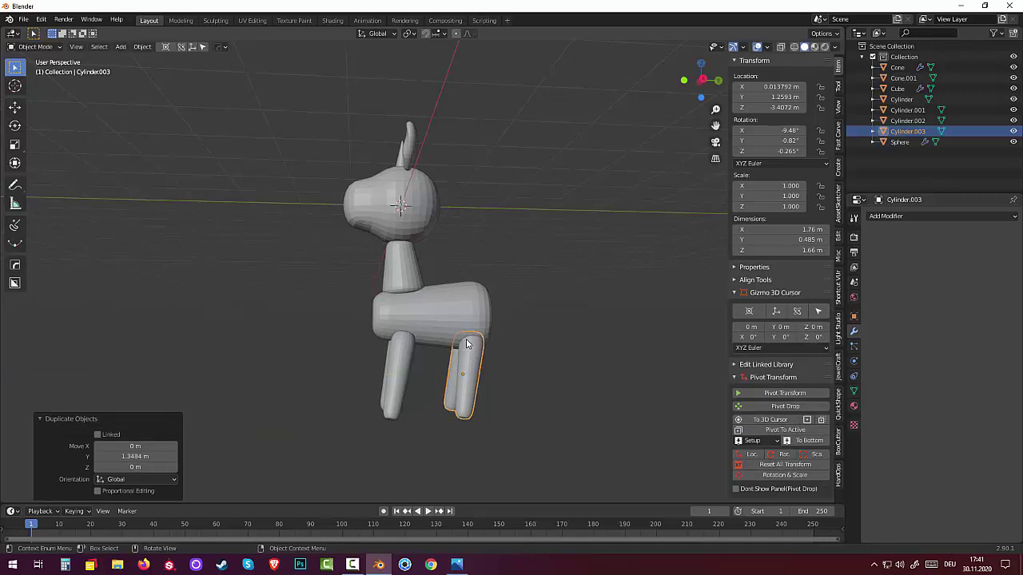
pyautogui.write('rz')
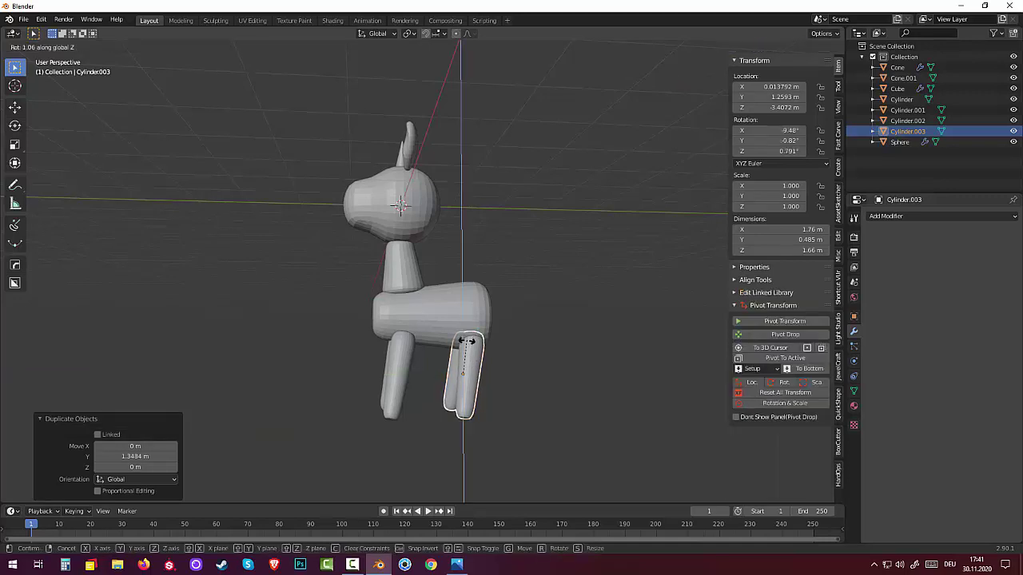
pyautogui.write('180')
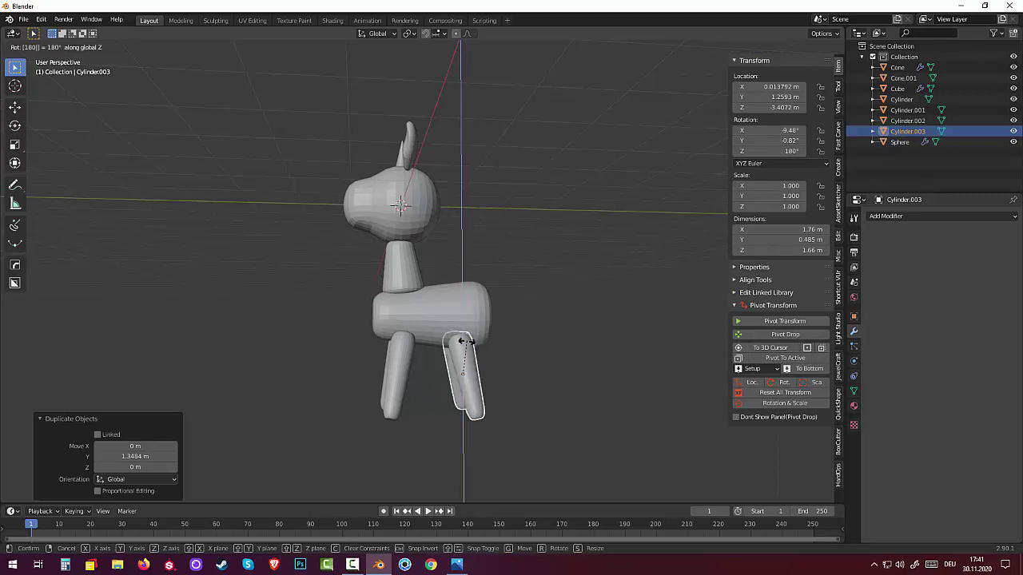
pyautogui.press('Return')
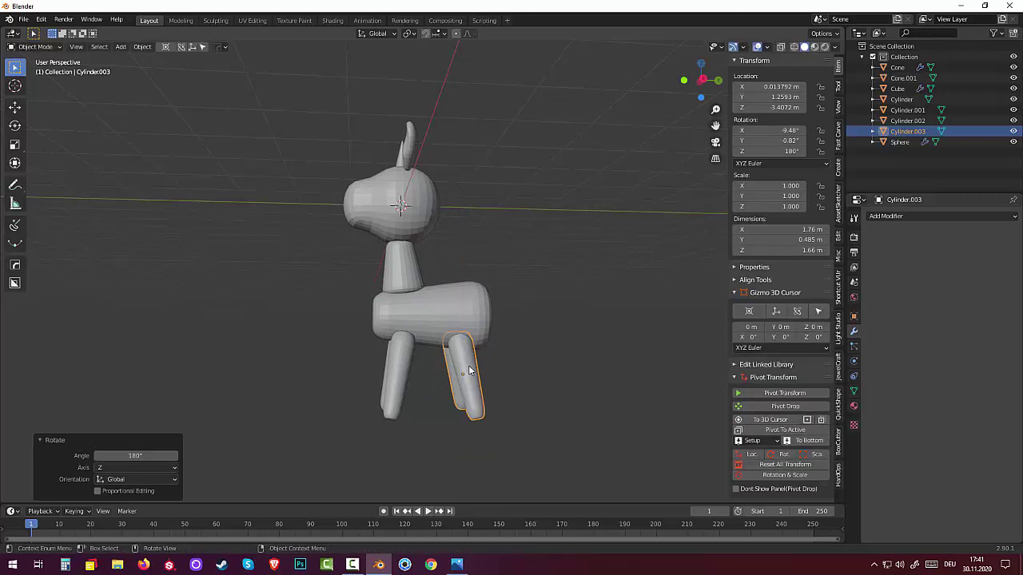
pyautogui.moveTo(470, 372); pyautogui.dragTo(230, 373, button='middle')
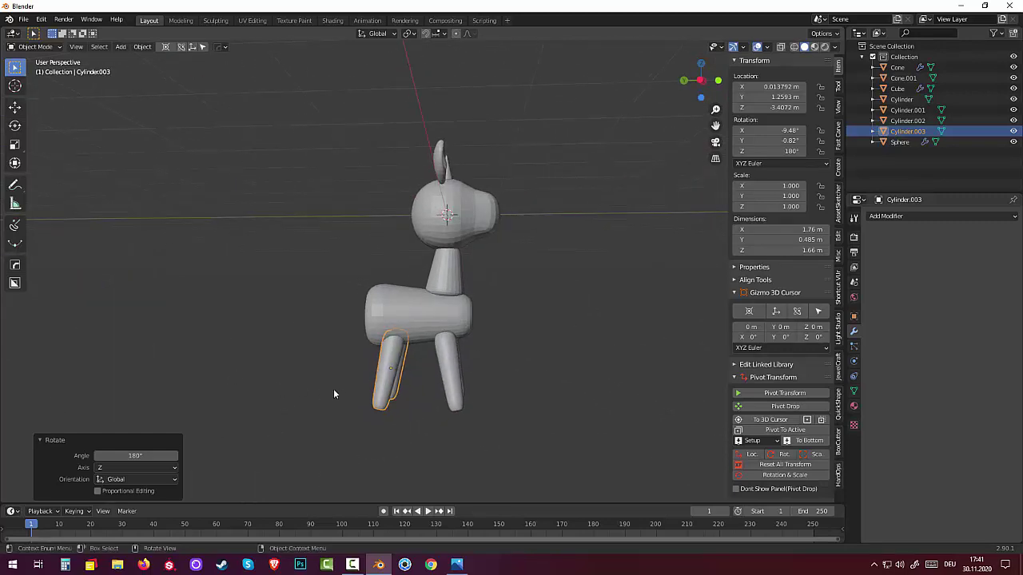
pyautogui.press('KP_4')
pyautogui.press('KP_4')
pyautogui.press('KP_4')
pyautogui.press('KP_4')
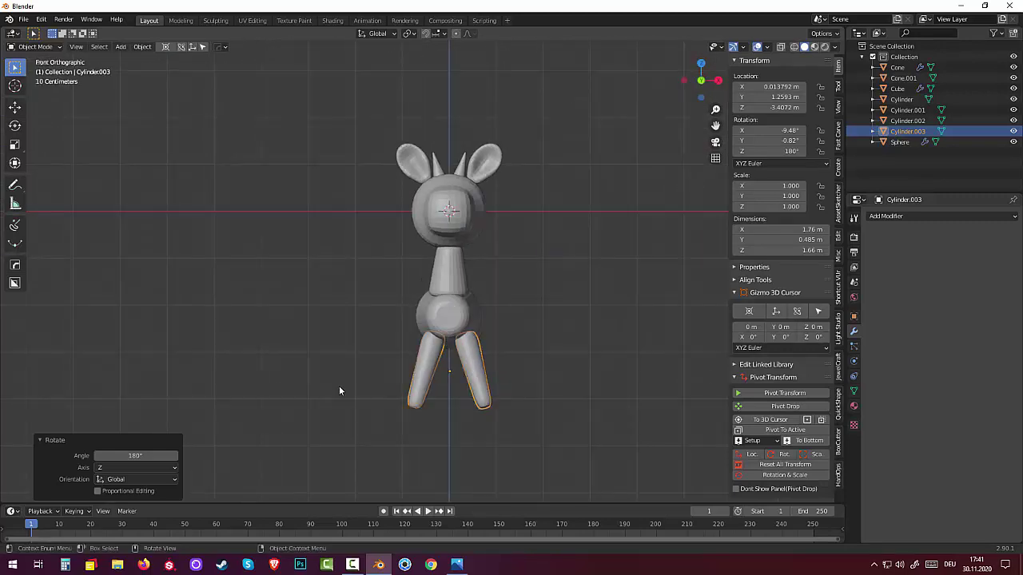
pyautogui.press('KP_5')
pyautogui.press('KP_3')
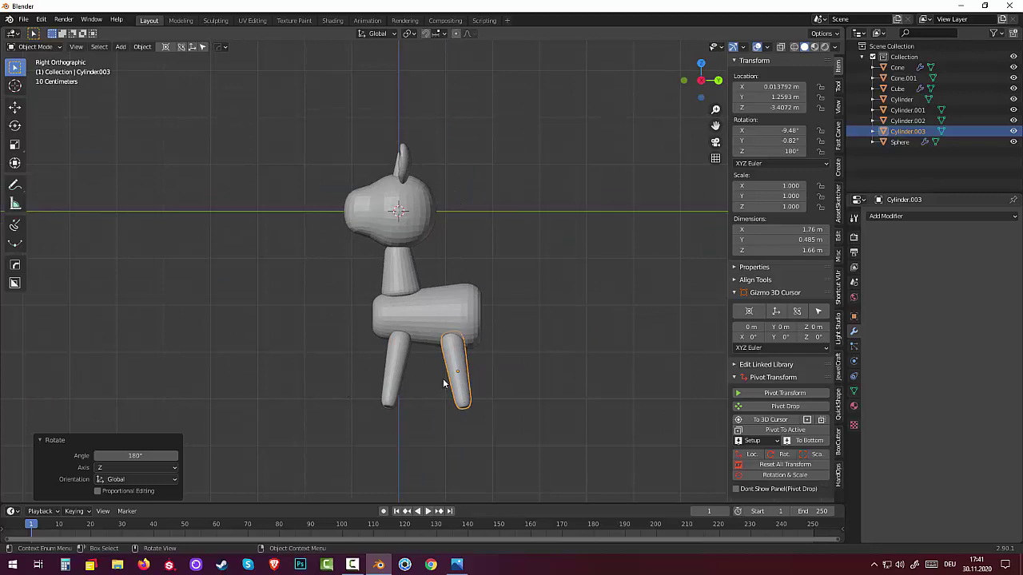
# Step: Slide the rear leg along Y to line it up under the body
pyautogui.press('g')
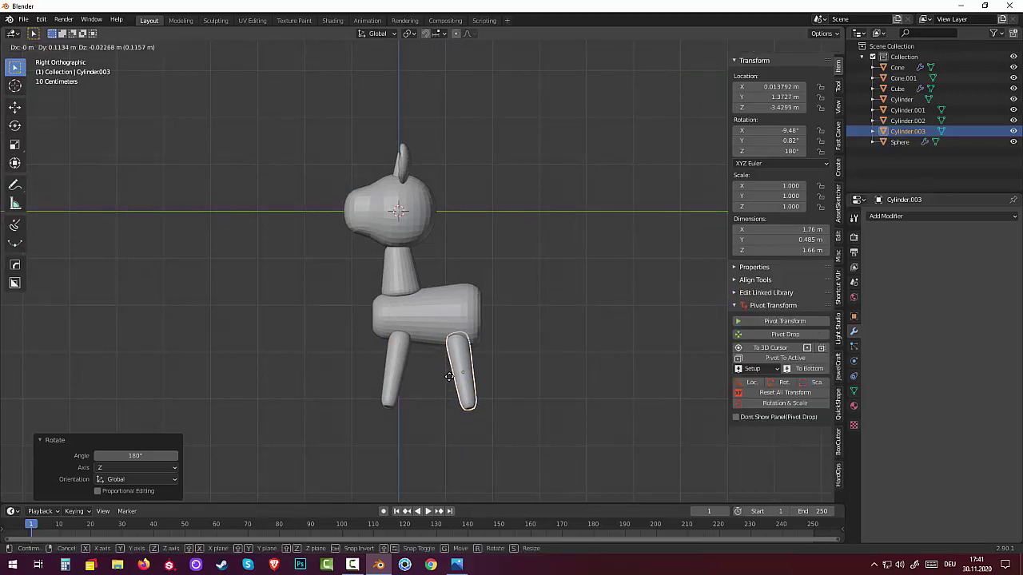
pyautogui.press('y')
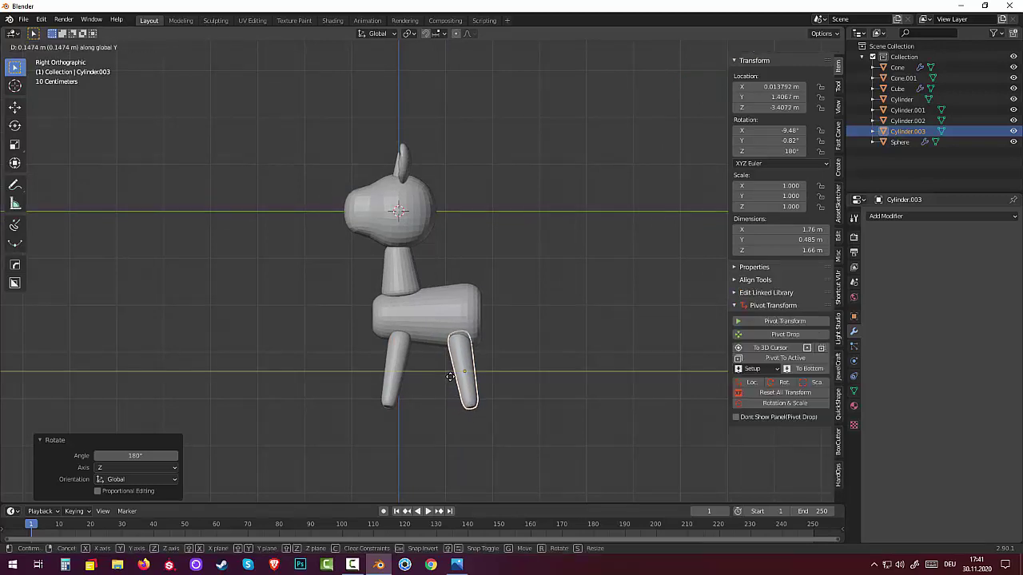
pyautogui.click(480, 372)
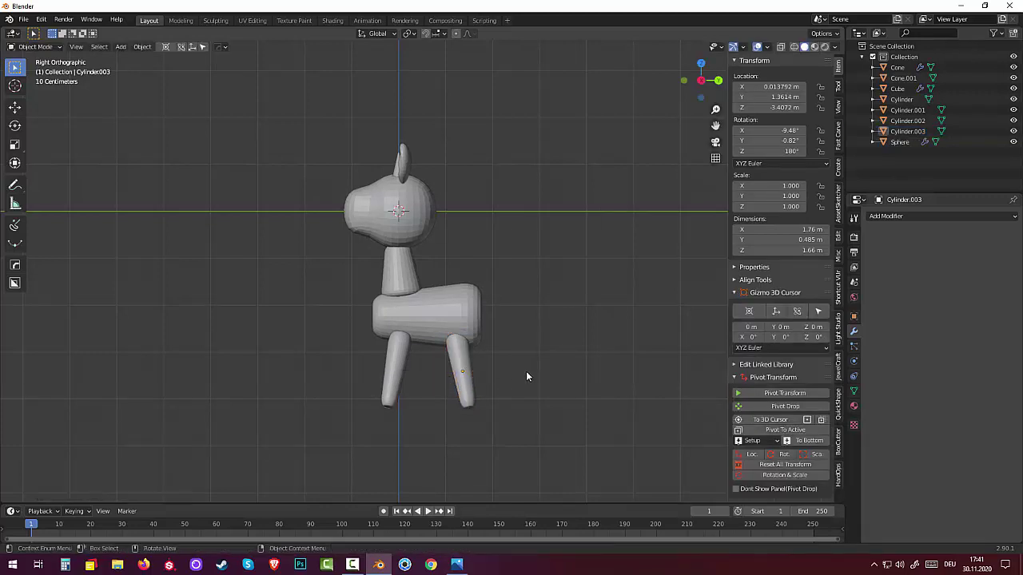
pyautogui.moveTo(525, 371)
pyautogui.mouseDown(button='middle')
pyautogui.moveTo(444, 358)
pyautogui.moveTo(357, 323)
pyautogui.moveTo(309, 332)
pyautogui.moveTo(324, 343)
pyautogui.moveTo(306, 322)
pyautogui.moveTo(251, 345)
pyautogui.moveTo(294, 334)
pyautogui.mouseUp(button='middle')
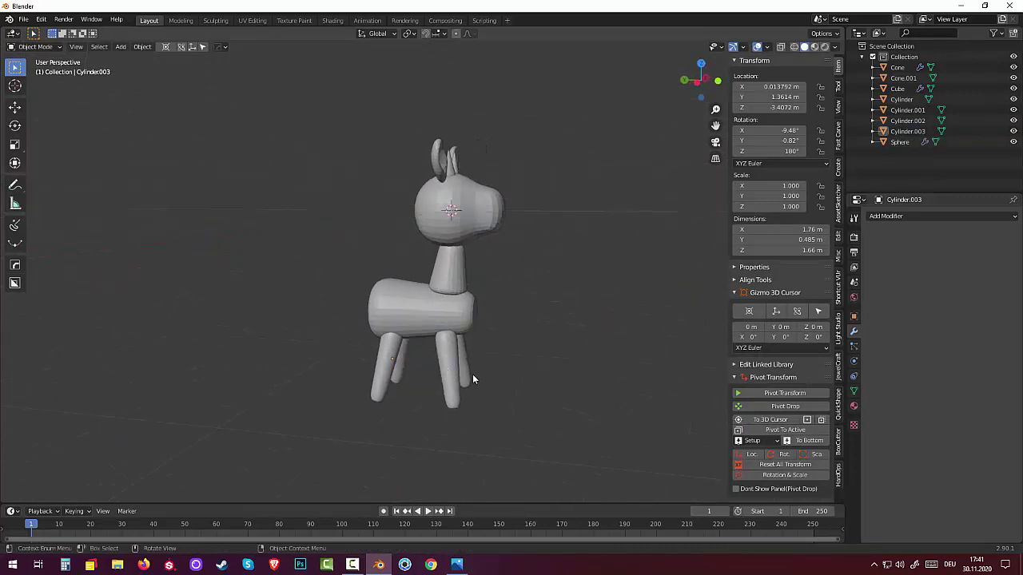
pyautogui.click(445, 362)
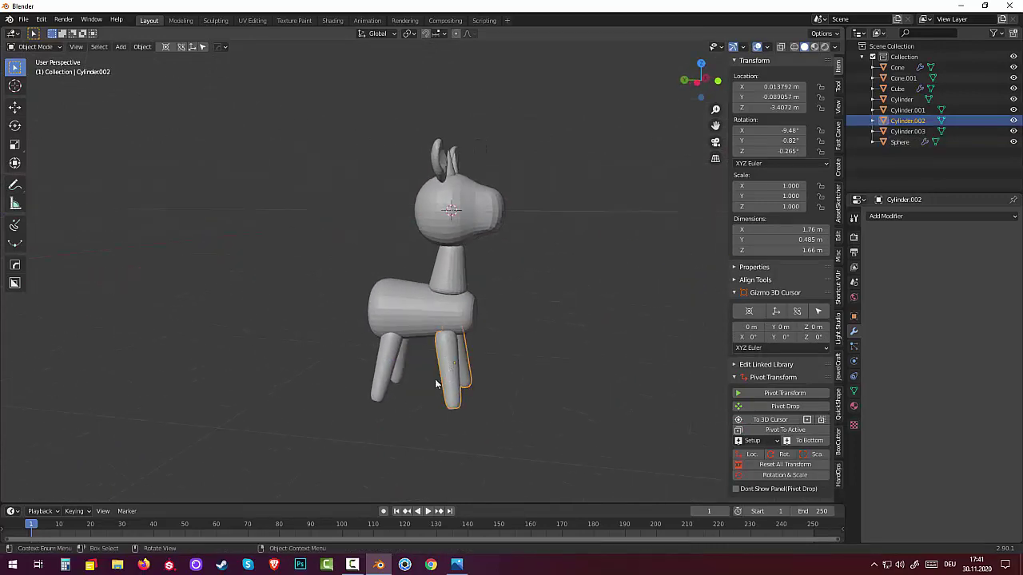
pyautogui.click(550, 395)
pyautogui.moveTo(547, 385)
pyautogui.mouseDown(button='middle')
pyautogui.moveTo(596, 389)
pyautogui.moveTo(547, 382)
pyautogui.mouseUp(button='middle')
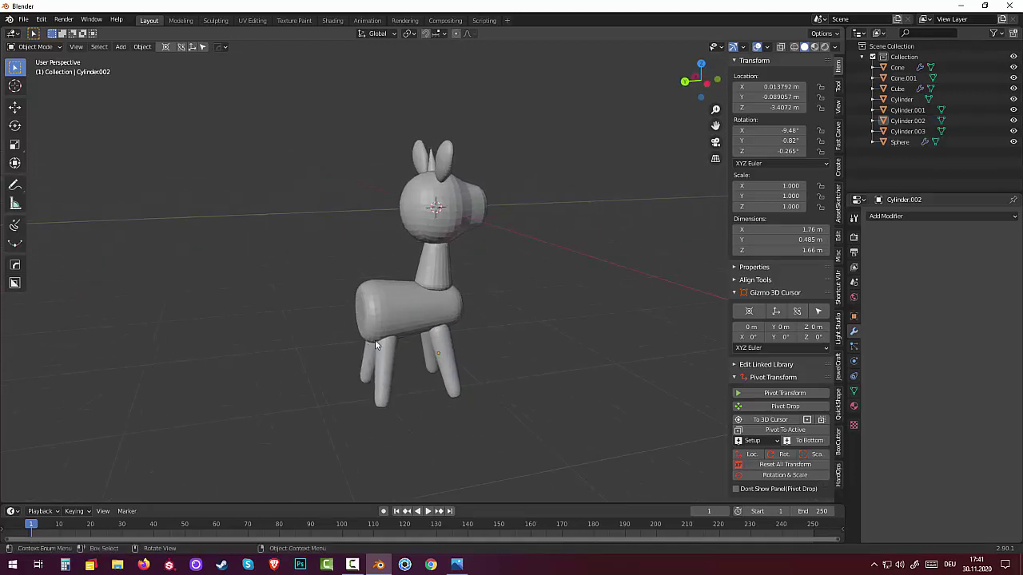
# Step: Duplicate the body cylinder as Cylinder.004, moving it about 2.5 m along Y
pyautogui.click(436, 267)
pyautogui.click(394, 302)
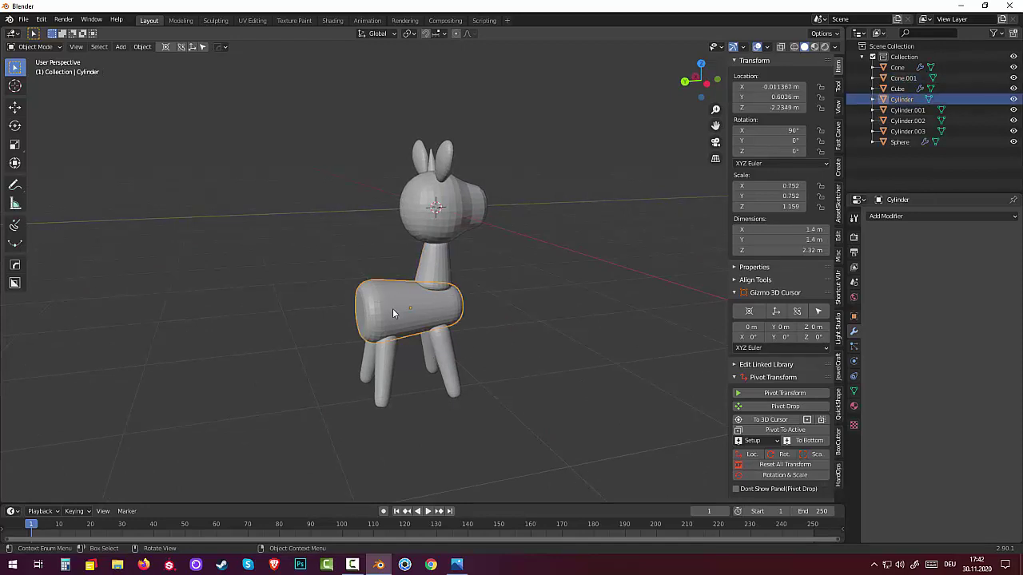
pyautogui.hotkey('shift', 'd')
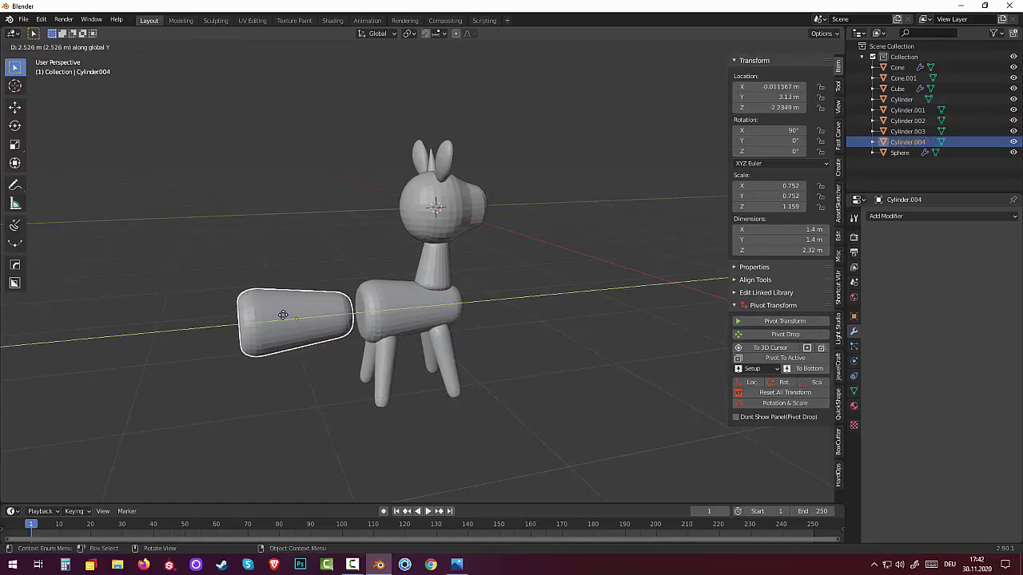
# Step: Scale the copied cylinder down and stretch it along Y into a thin rod
pyautogui.click(282, 316)
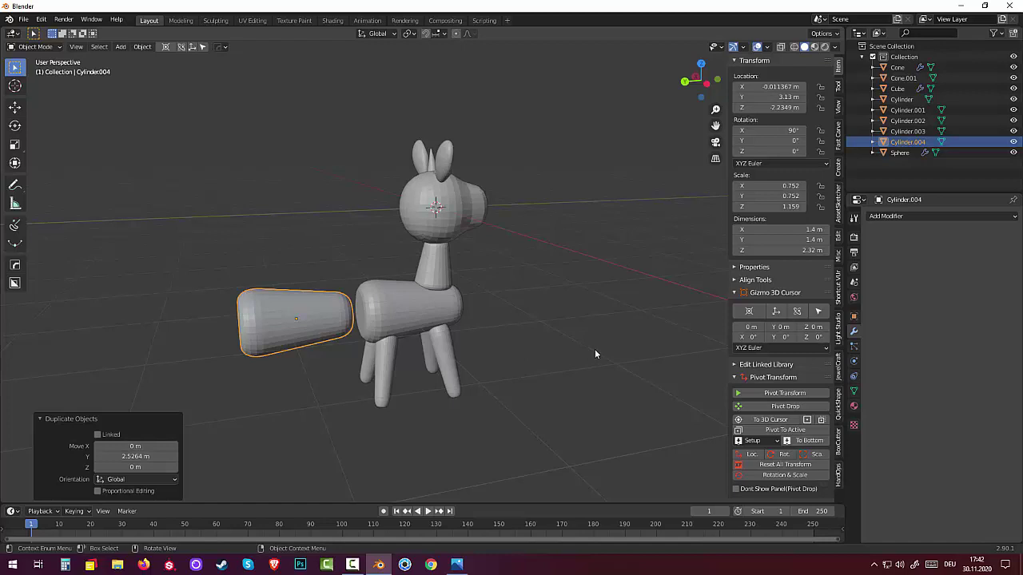
pyautogui.press('s')
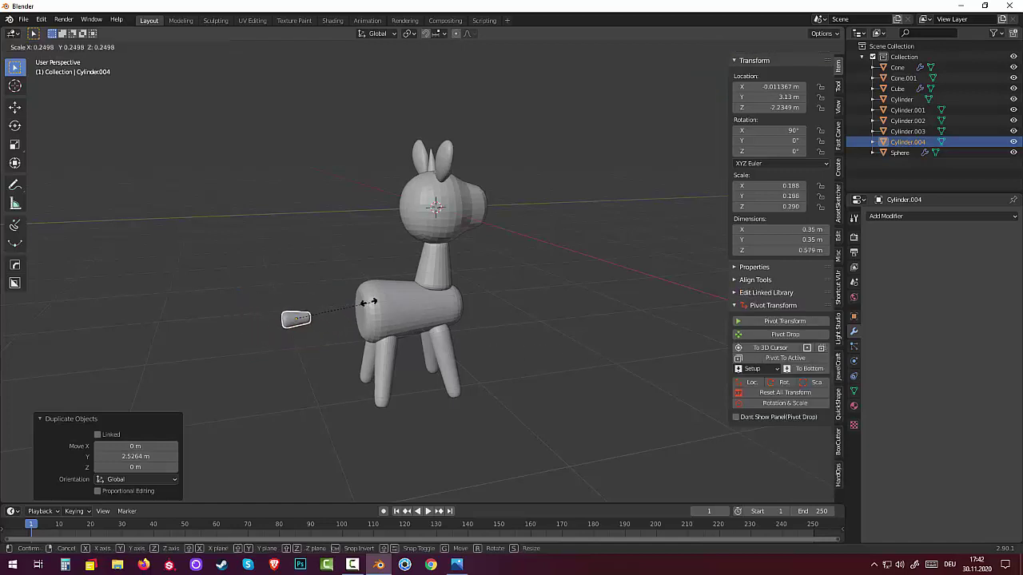
pyautogui.click(360, 304)
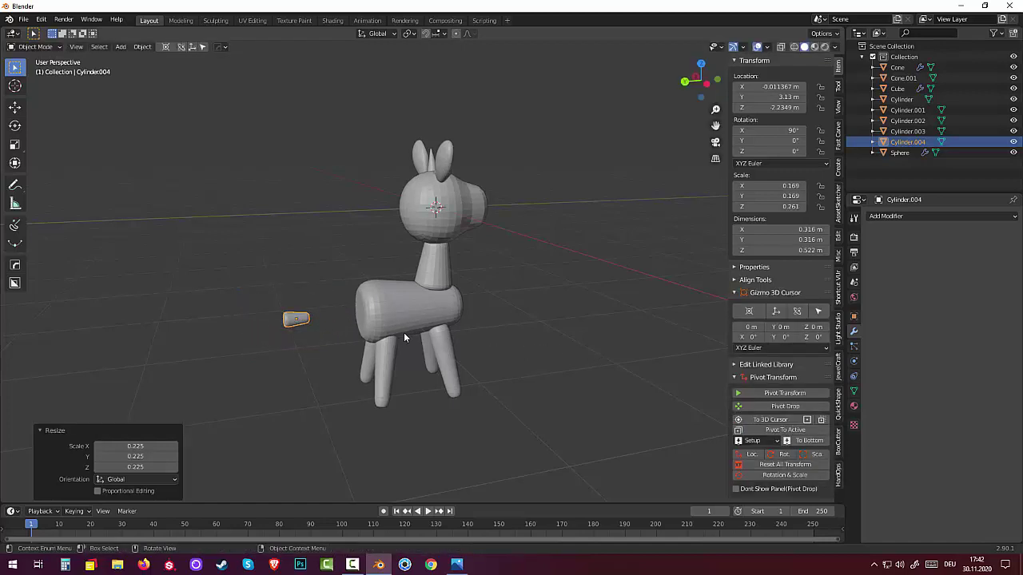
pyautogui.press('s')
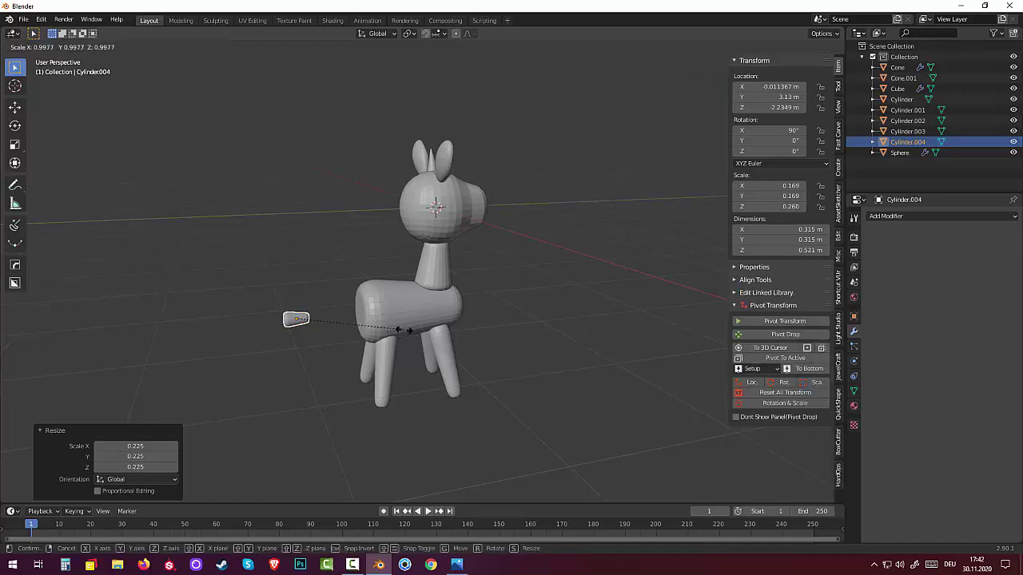
pyautogui.press('y')
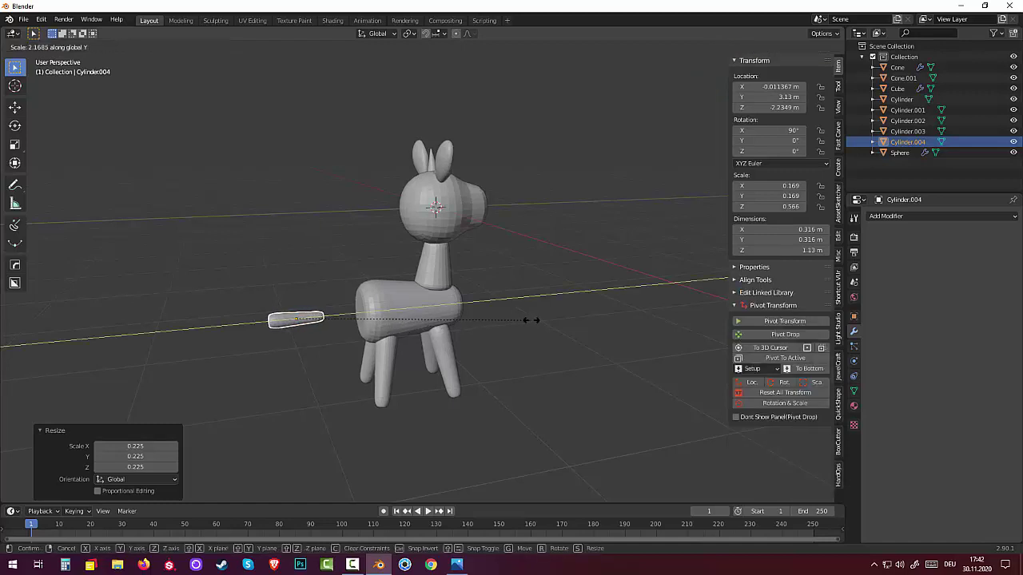
pyautogui.click(532, 320)
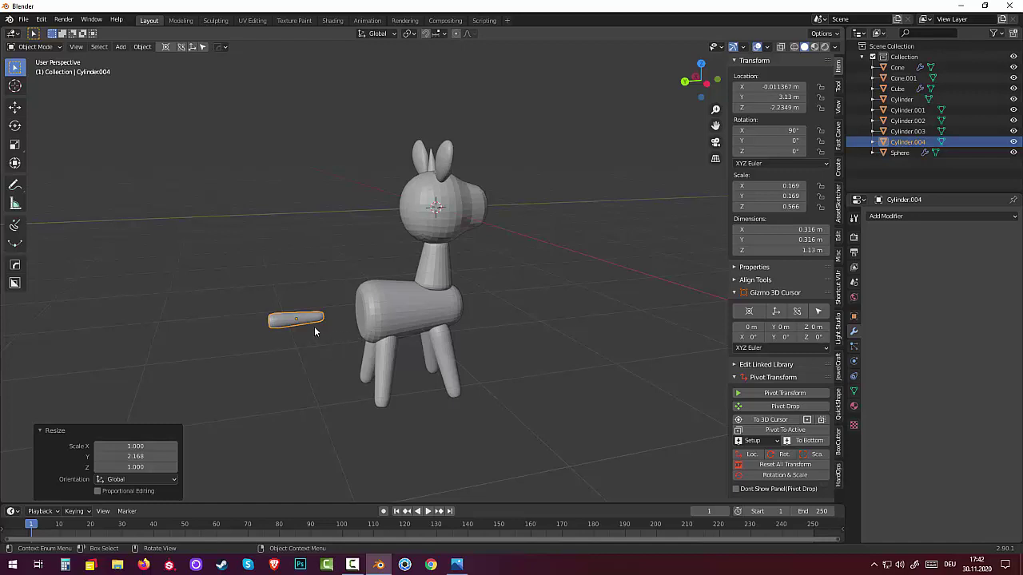
# Step: Move the rod along Y to the back of the deer's body and raise it
pyautogui.press('g')
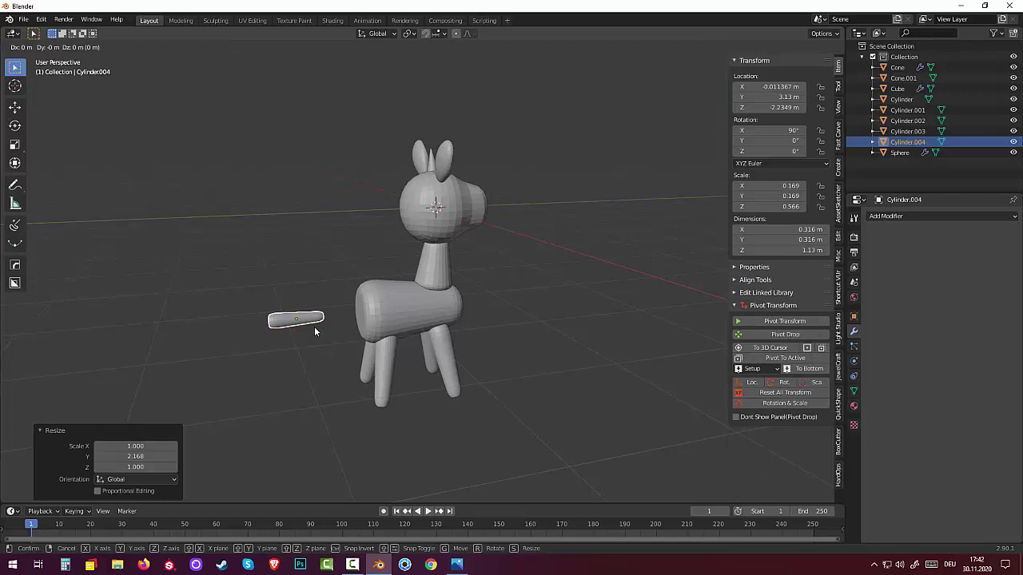
pyautogui.press('x')
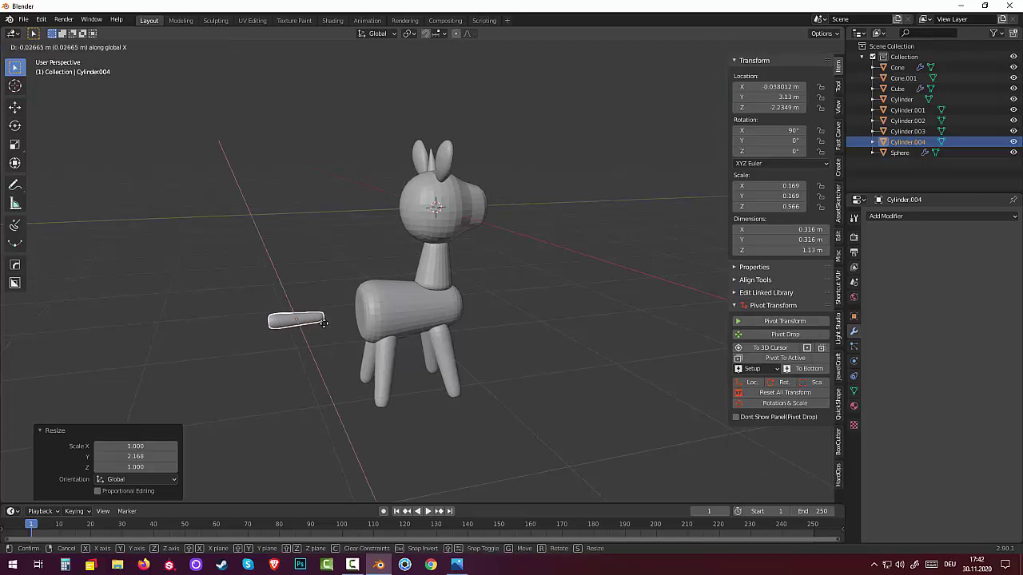
pyautogui.press('y')
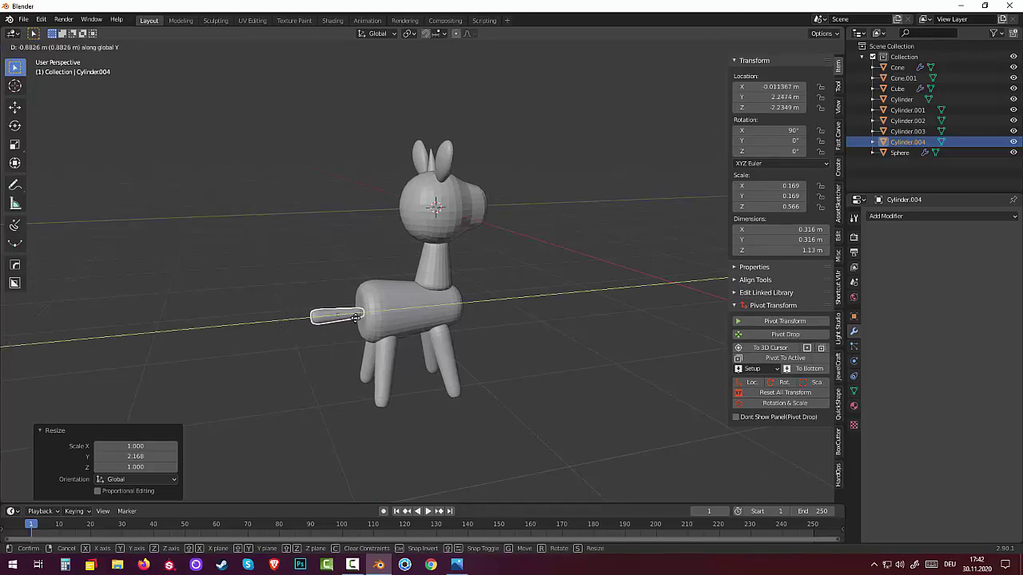
pyautogui.click(354, 318)
pyautogui.moveTo(354, 320)
pyautogui.mouseDown(button='middle')
pyautogui.moveTo(343, 320)
pyautogui.moveTo(431, 319)
pyautogui.mouseUp(button='middle')
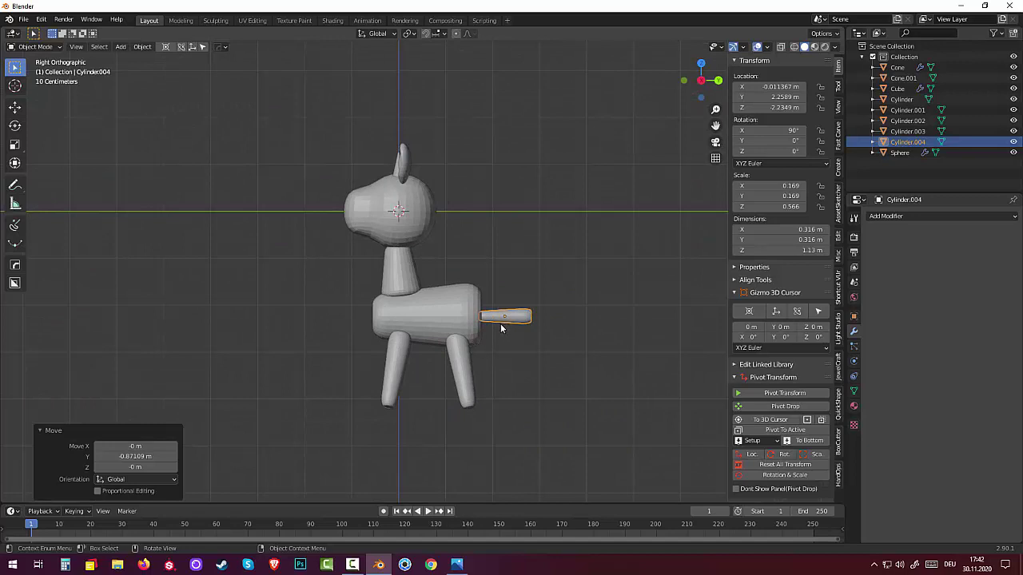
pyautogui.press('g')
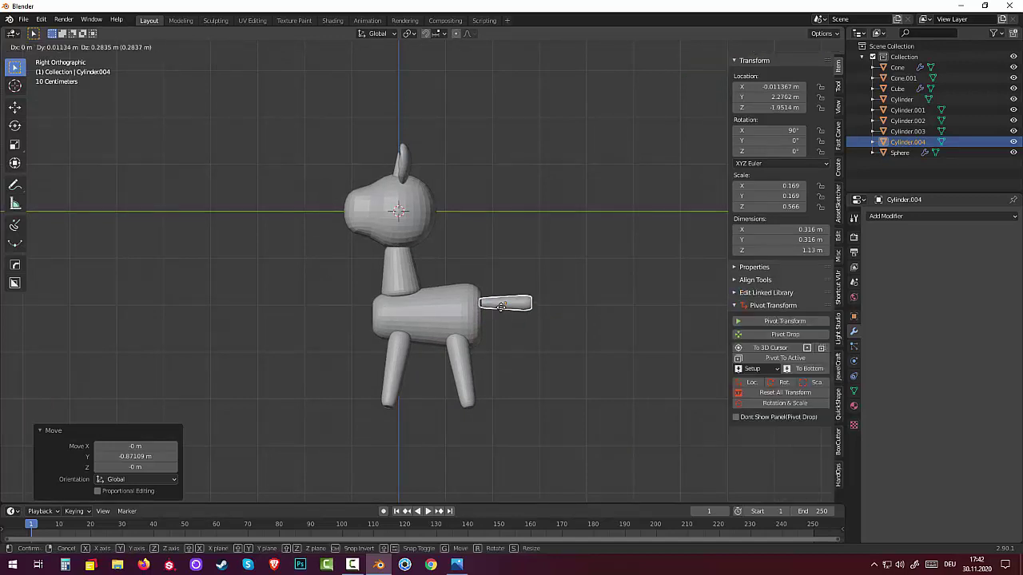
pyautogui.click(499, 307)
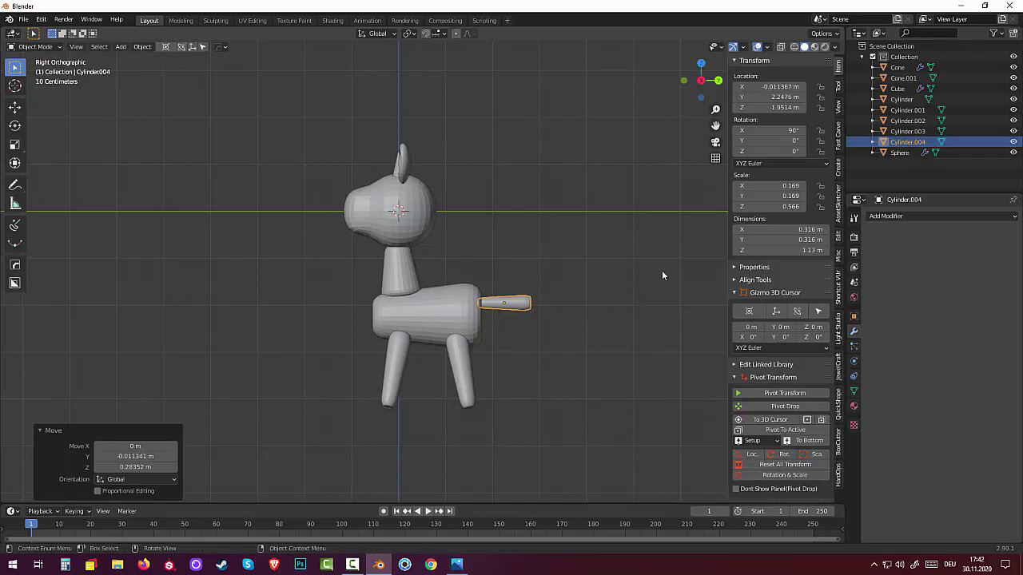
# Step: Tilt the rod upward about 56.7° into a tail and settle it against the body
pyautogui.press('r')
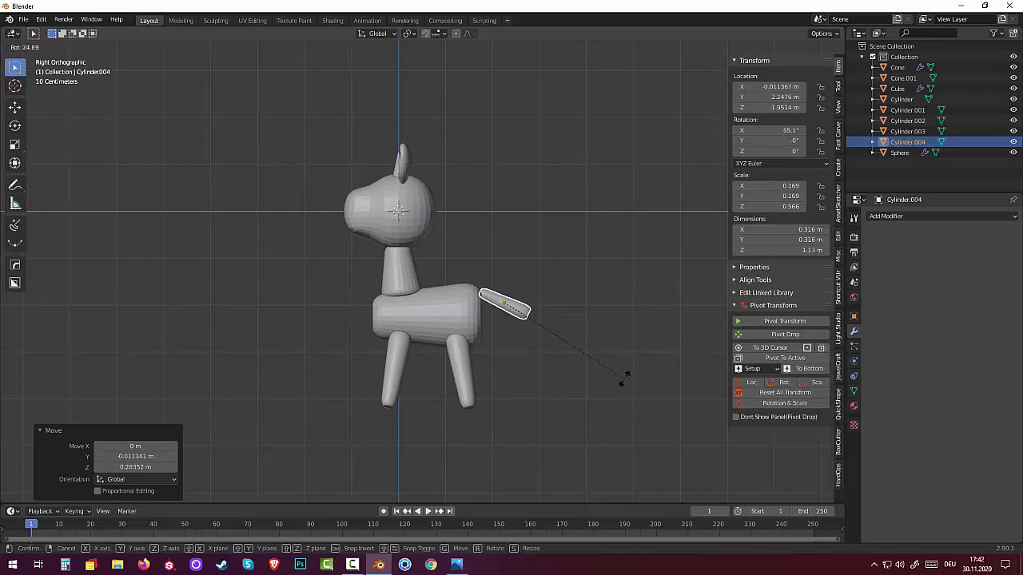
pyautogui.click(595, 382)
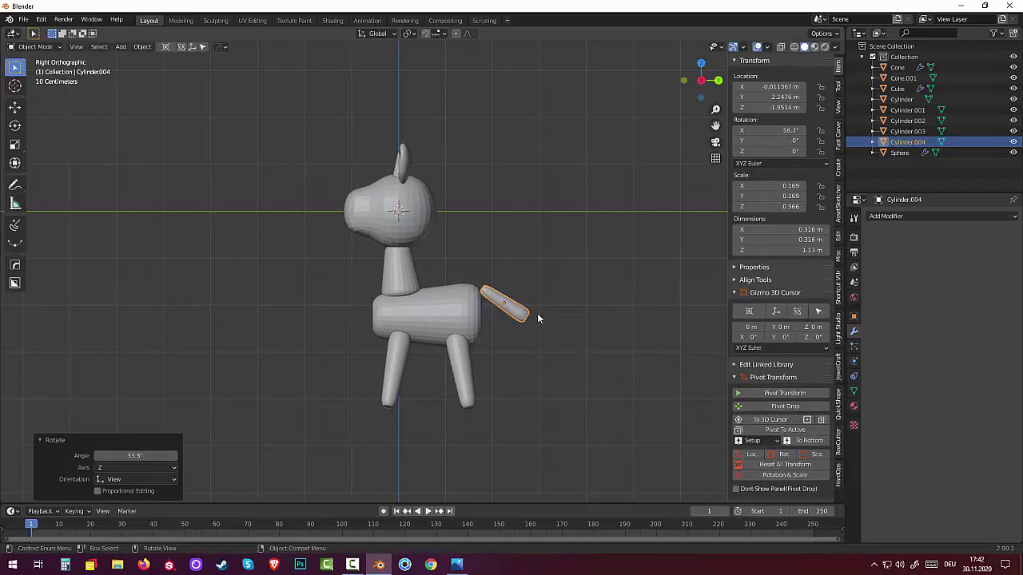
pyautogui.press('g')
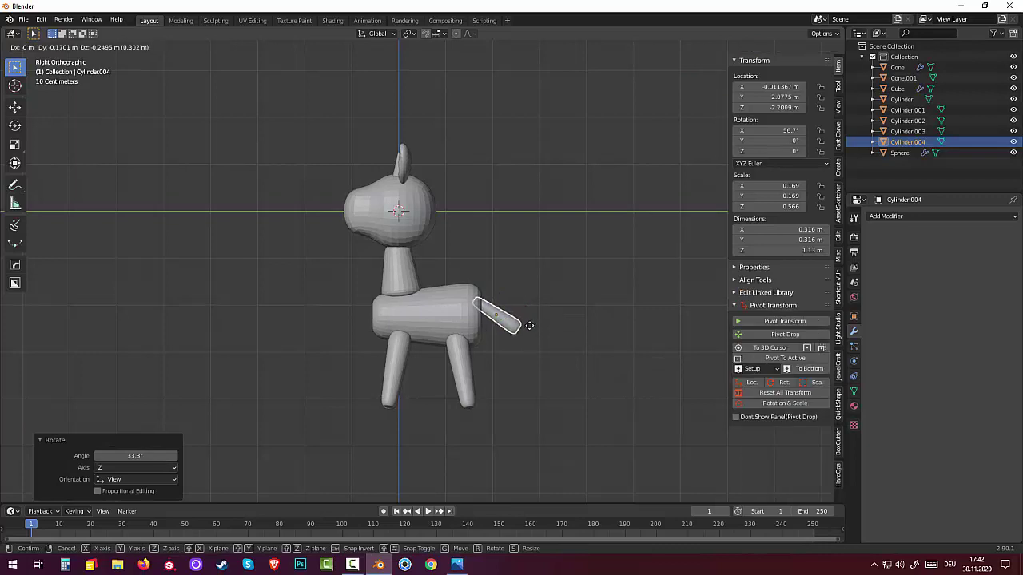
pyautogui.rightClick(529, 325)
pyautogui.moveTo(541, 380)
pyautogui.mouseDown(button='middle')
pyautogui.moveTo(718, 384)
pyautogui.moveTo(530, 360)
pyautogui.moveTo(603, 359)
pyautogui.moveTo(541, 349)
pyautogui.moveTo(525, 384)
pyautogui.moveTo(535, 347)
pyautogui.moveTo(548, 370)
pyautogui.moveTo(533, 361)
pyautogui.moveTo(541, 360)
pyautogui.moveTo(493, 433)
pyautogui.mouseUp(button='middle')
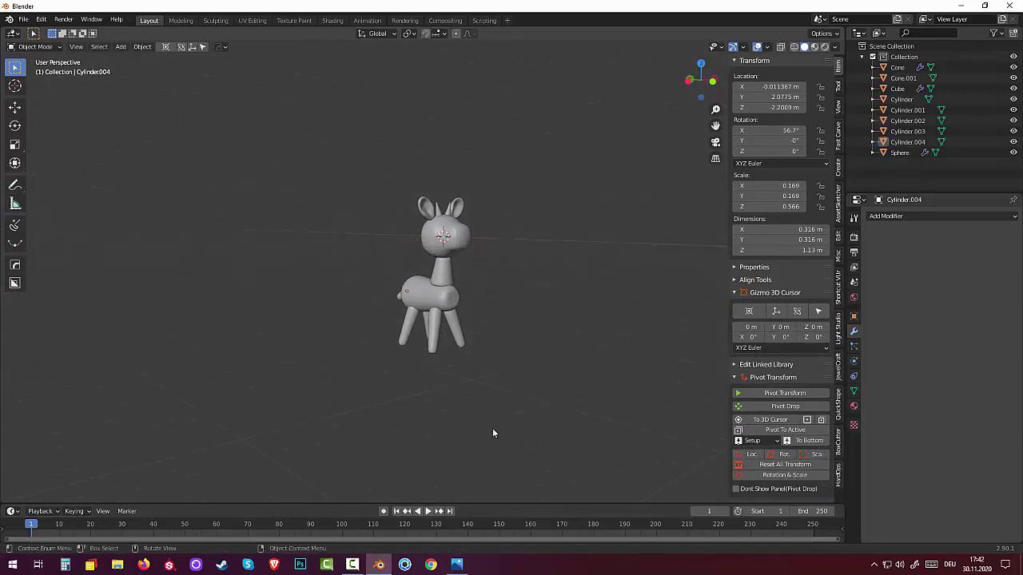
# Step: Bring up the Shift+A Add menu, dismissing the object context menu without changes
pyautogui.click(351, 566)
pyautogui.click(352, 565)
pyautogui.hotkey('shift', 'a')
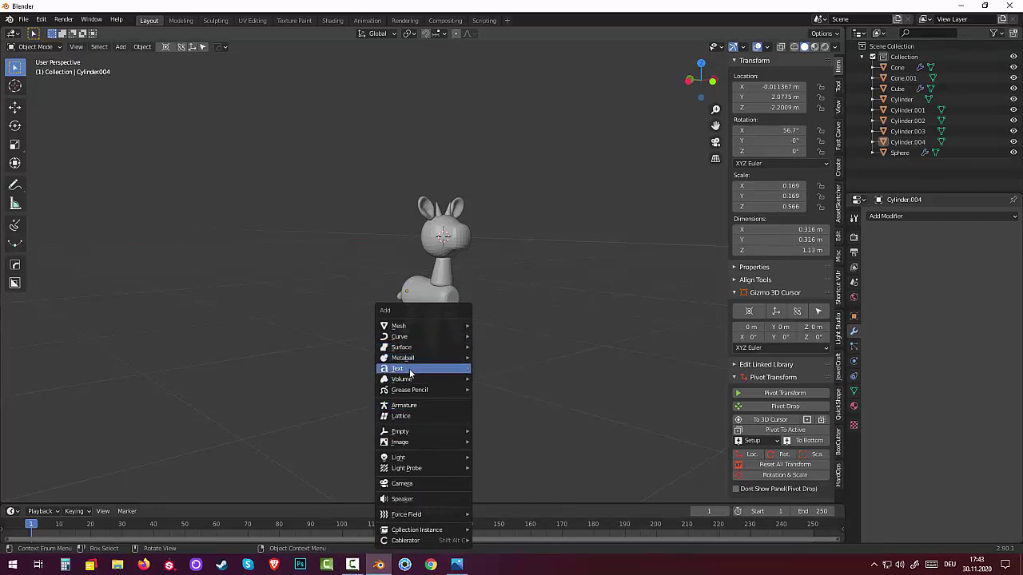
pyautogui.moveTo(577, 326)
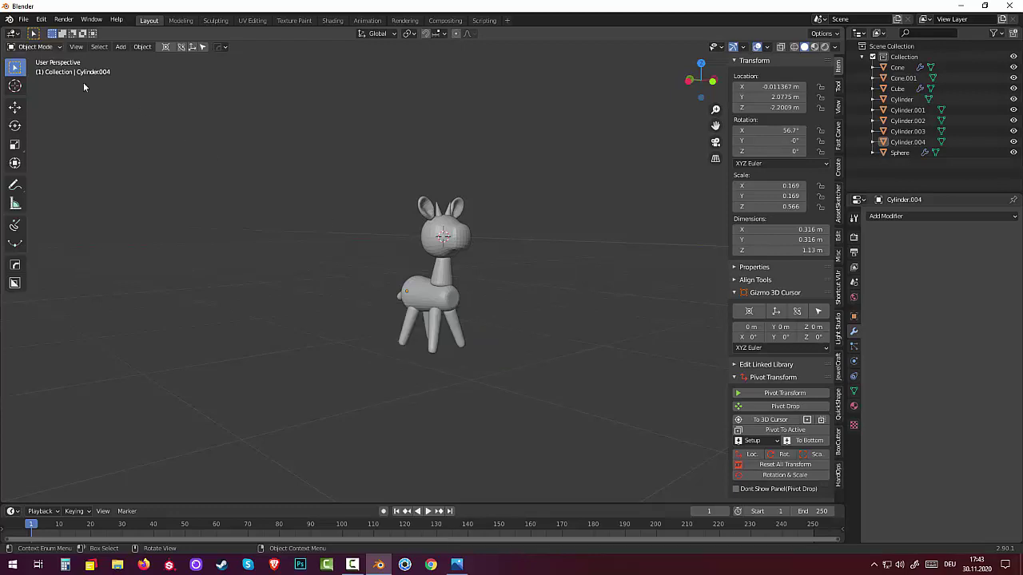
pyautogui.rightClick(348, 329)
pyautogui.click(331, 320)
pyautogui.hotkey('shift', 'a')
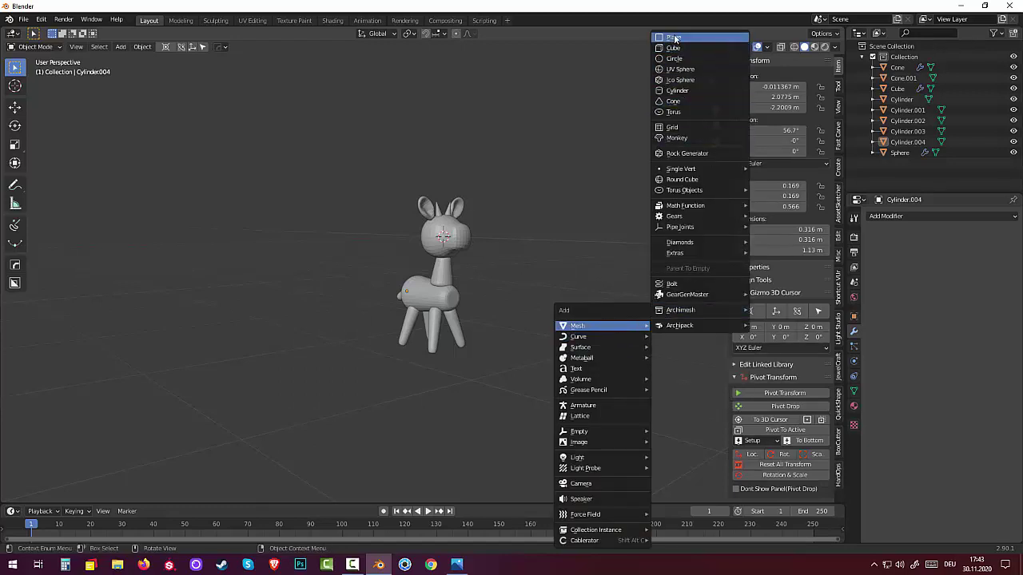
# Step: Add a cube mesh and move it below the deer
pyautogui.click(673, 49)
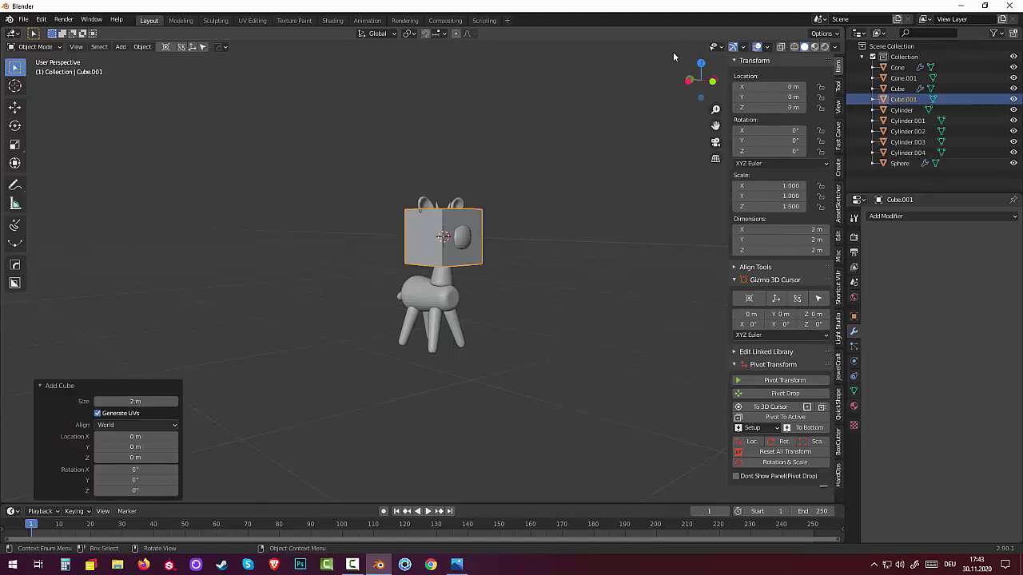
pyautogui.moveTo(537, 252); pyautogui.dragTo(599, 230, button='middle')
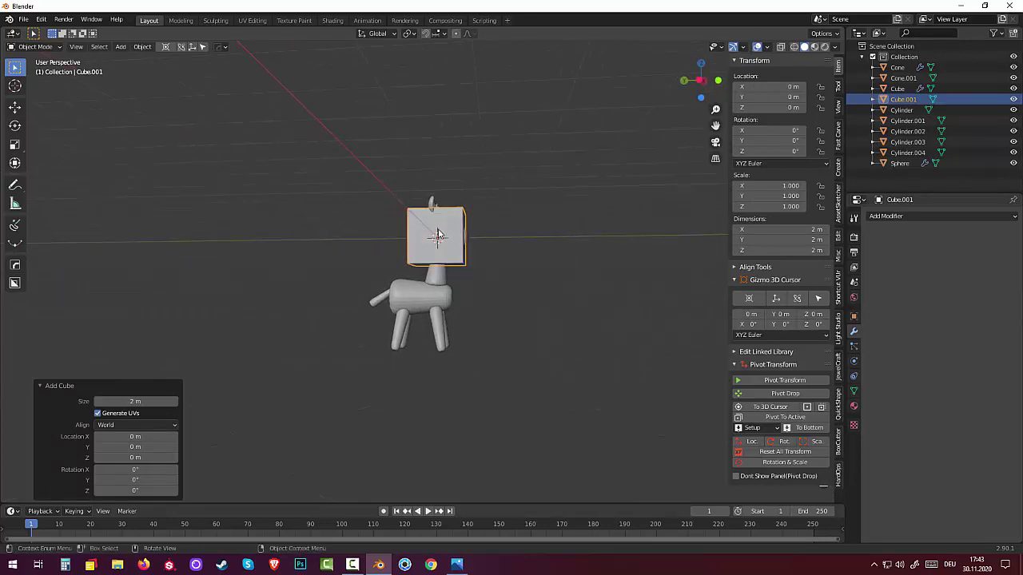
pyautogui.press('g')
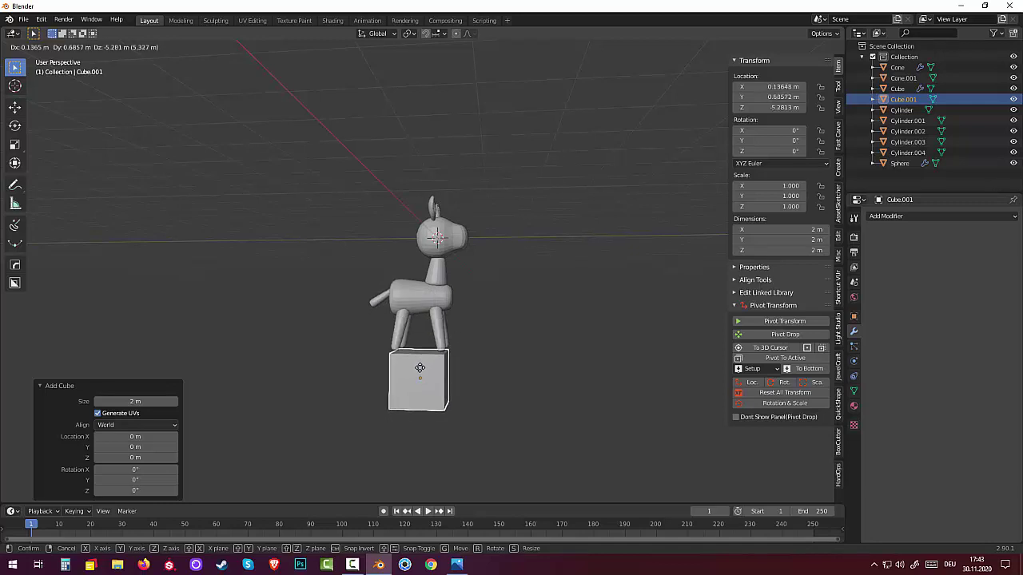
pyautogui.click(420, 367)
pyautogui.press('KP_3')
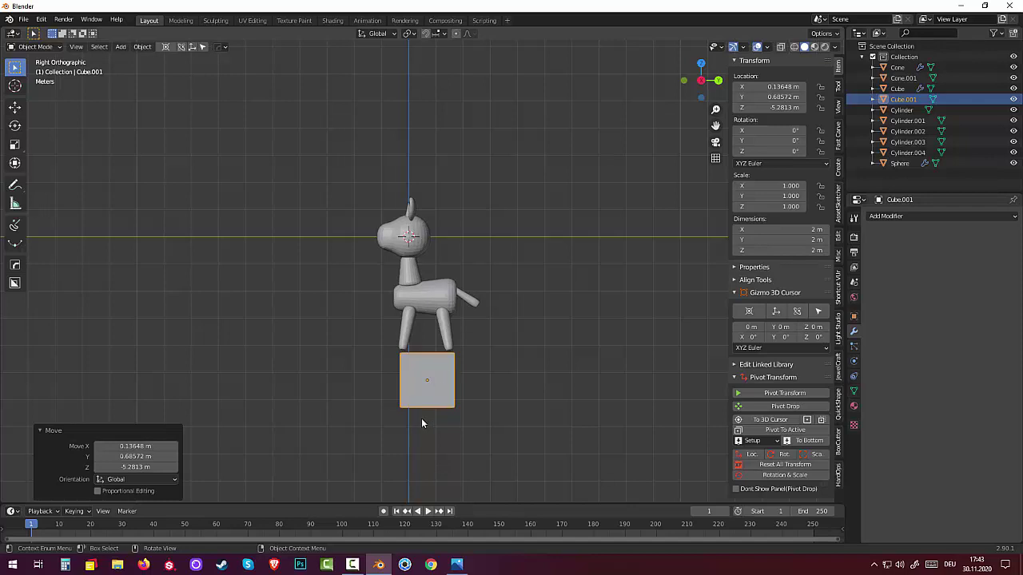
# Step: Flatten the cube along Z and stretch it 1.825 along Y into a long slab
pyautogui.press('s')
pyautogui.press('z')
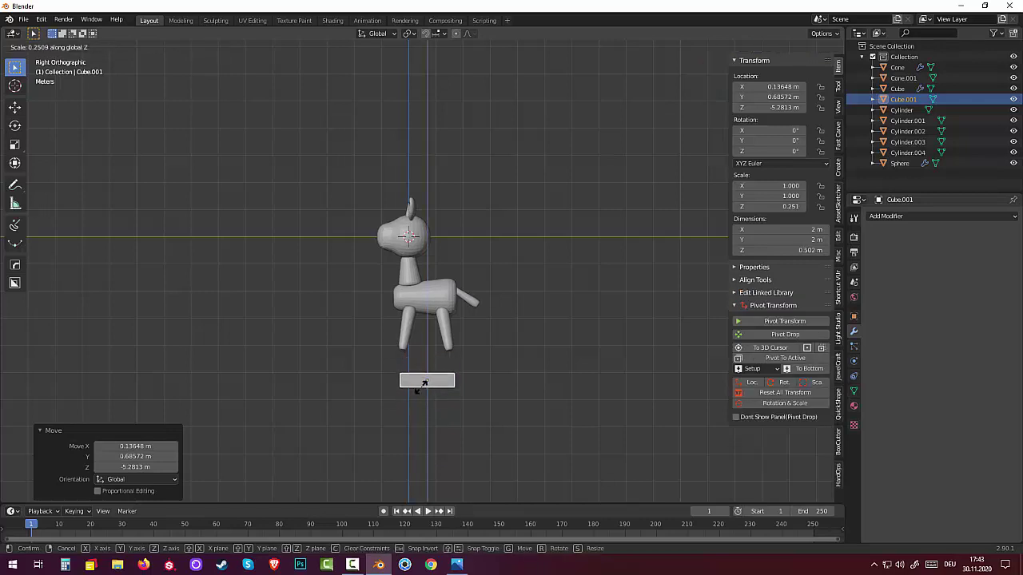
pyautogui.click(423, 388)
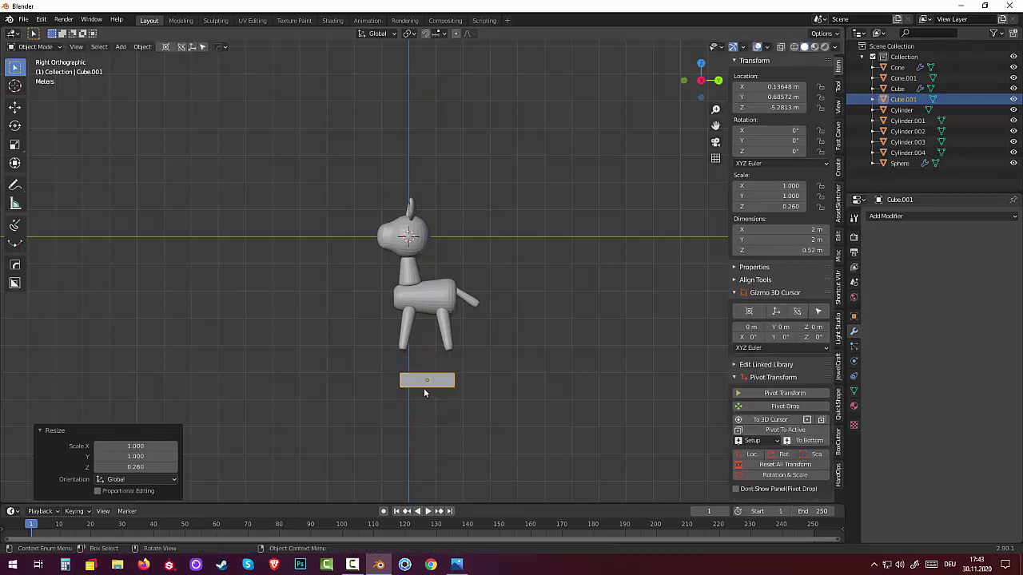
pyautogui.press('s')
pyautogui.press('y')
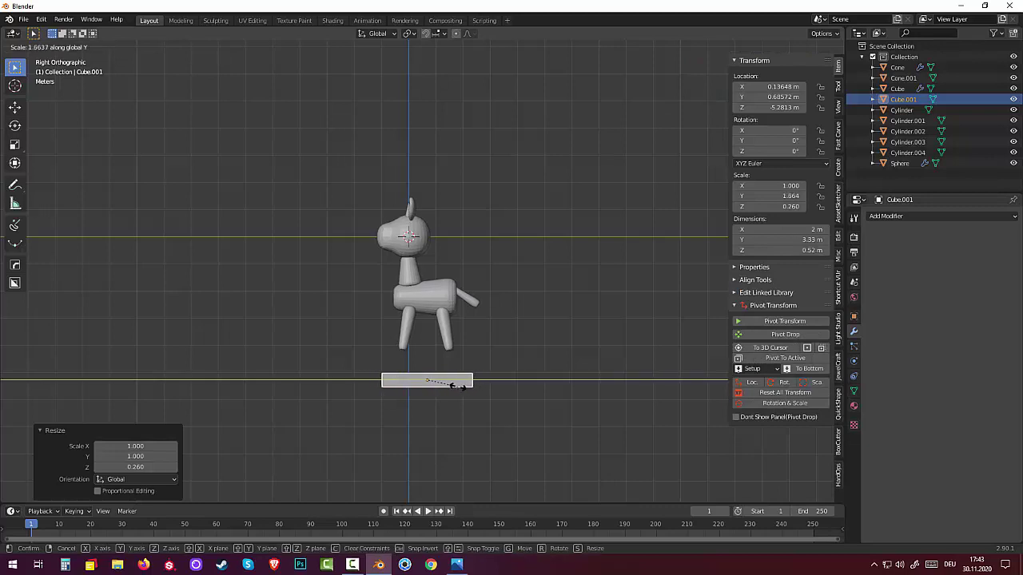
pyautogui.click(409, 385)
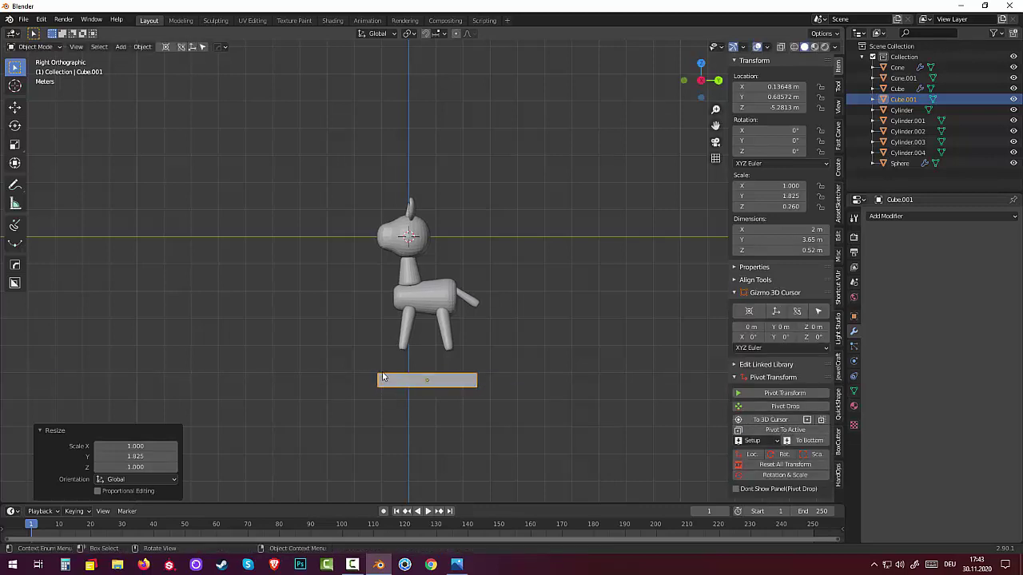
# Step: Raise the slab toward the legs and widen it along X
pyautogui.press('g')
pyautogui.press('z')
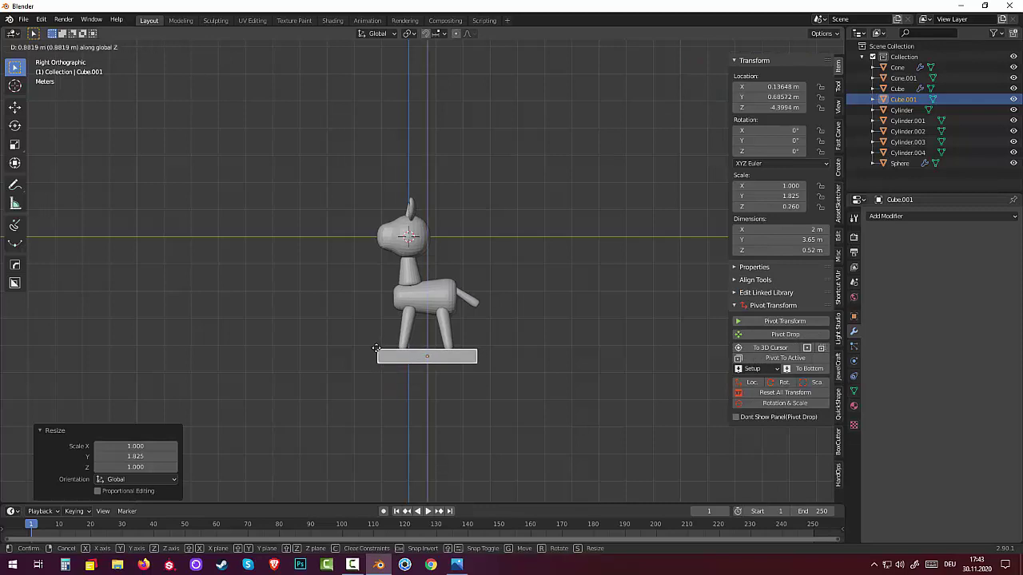
pyautogui.click(379, 347)
pyautogui.moveTo(378, 348)
pyautogui.mouseDown(button='middle')
pyautogui.moveTo(533, 409)
pyautogui.moveTo(611, 421)
pyautogui.moveTo(642, 390)
pyautogui.moveTo(639, 402)
pyautogui.moveTo(629, 397)
pyautogui.mouseUp(button='middle')
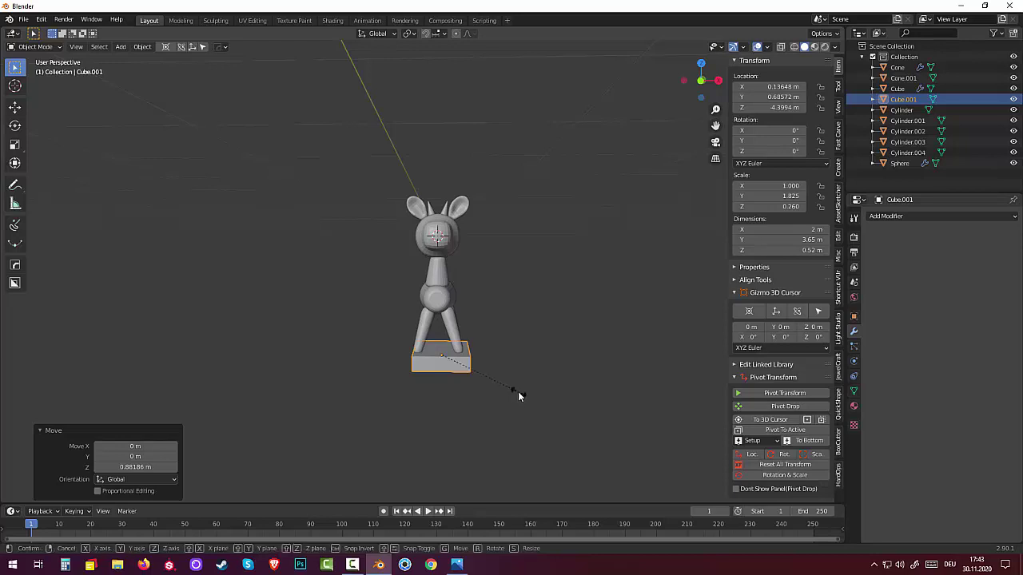
pyautogui.press('s')
pyautogui.press('x')
pyautogui.click(538, 394)
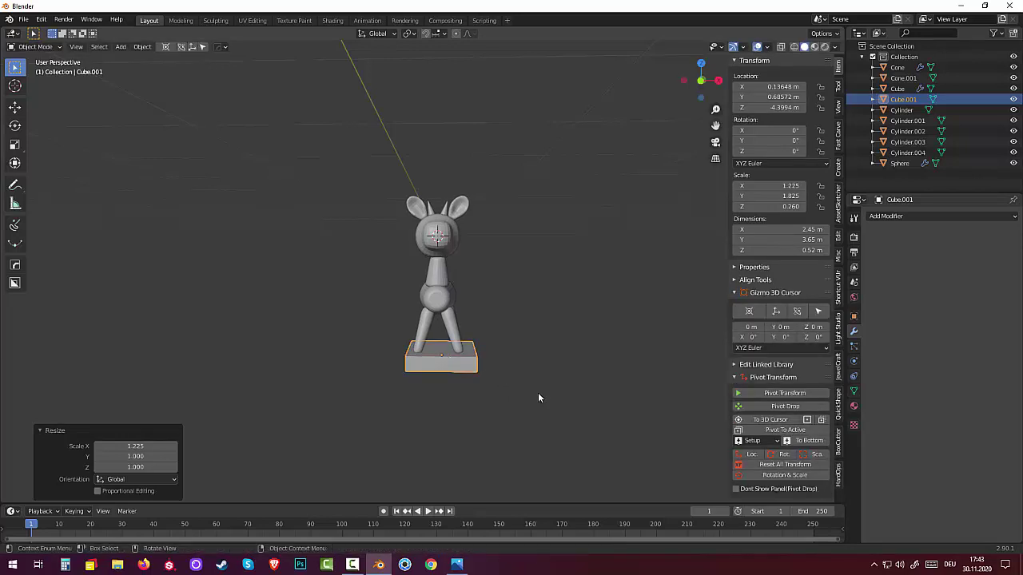
# Step: Centre the base under the deer from the front view
pyautogui.press('KP_3')
pyautogui.press('KP_1')
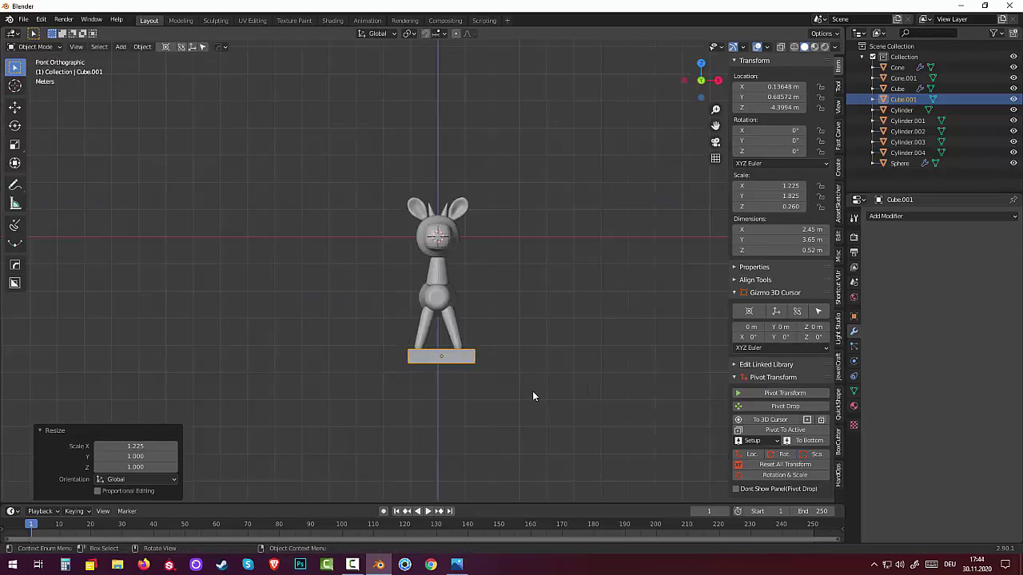
pyautogui.scroll(1, 503, 395)
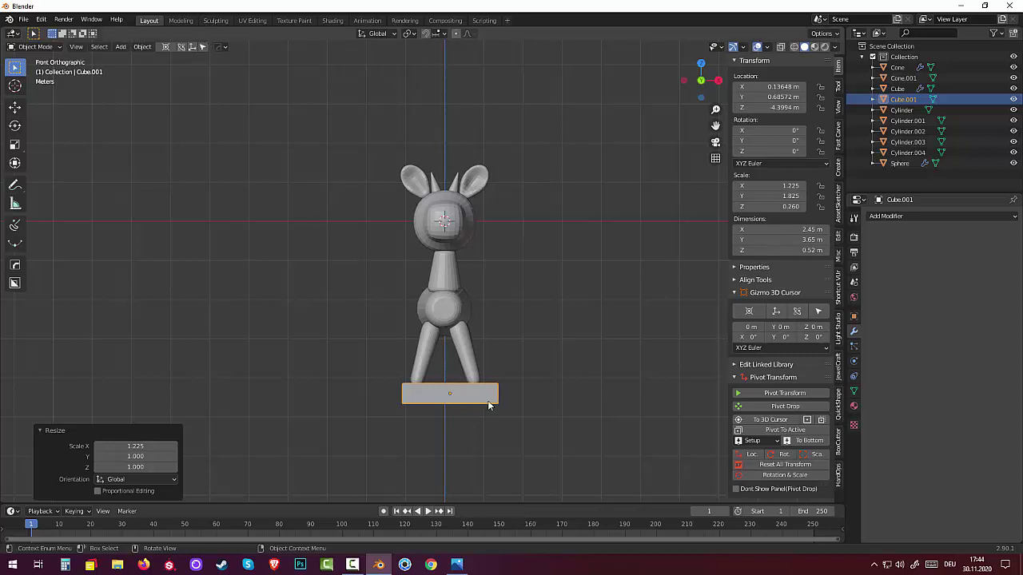
pyautogui.press('g')
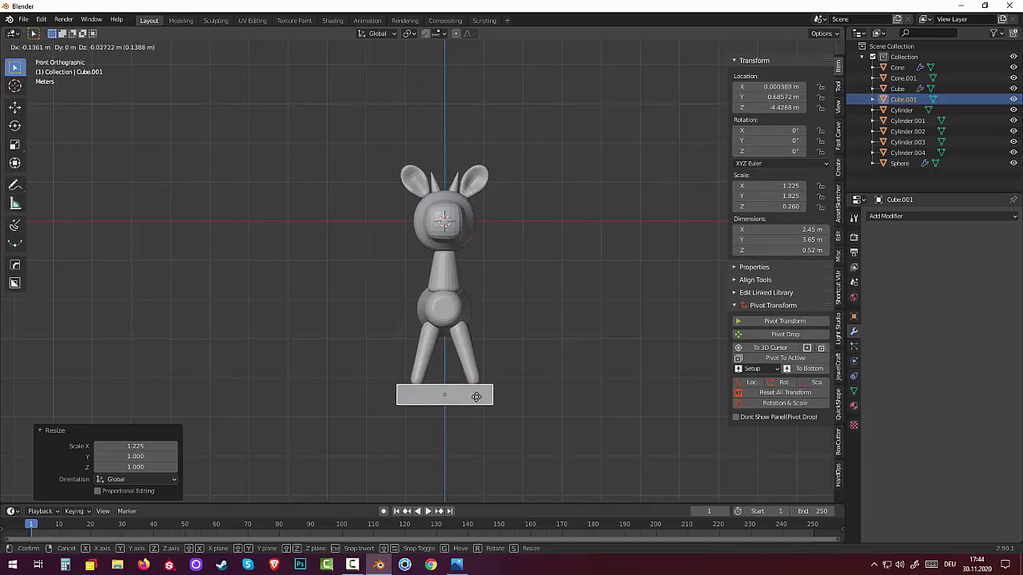
pyautogui.click(477, 397)
pyautogui.moveTo(529, 387)
pyautogui.mouseDown(button='middle')
pyautogui.moveTo(526, 366)
pyautogui.moveTo(303, 185)
pyautogui.mouseUp(button='middle')
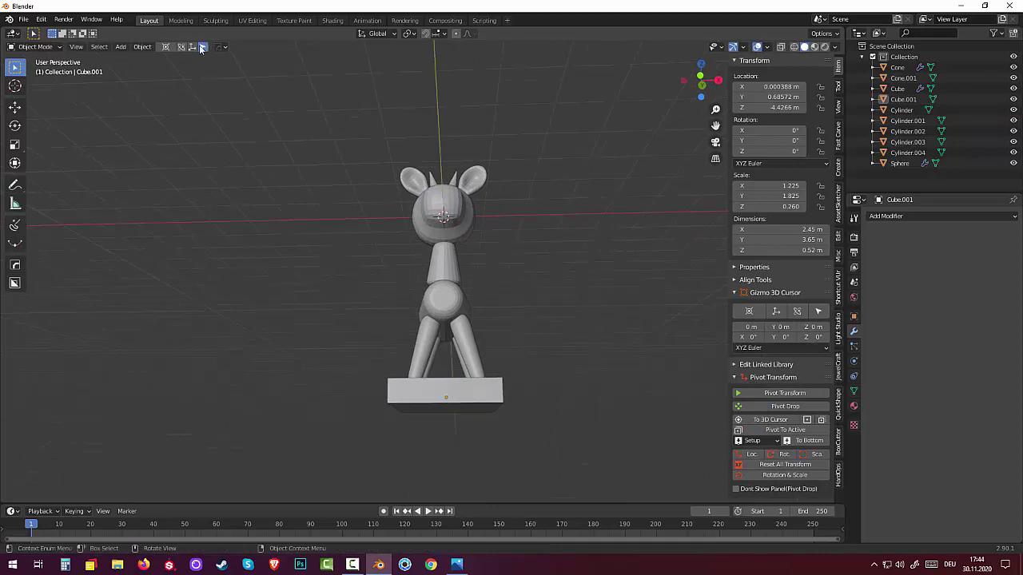
pyautogui.click(166, 48)
pyautogui.click(166, 47)
pyautogui.moveTo(279, 196)
pyautogui.mouseDown(button='middle')
pyautogui.moveTo(380, 200)
pyautogui.moveTo(338, 199)
pyautogui.mouseUp(button='middle')
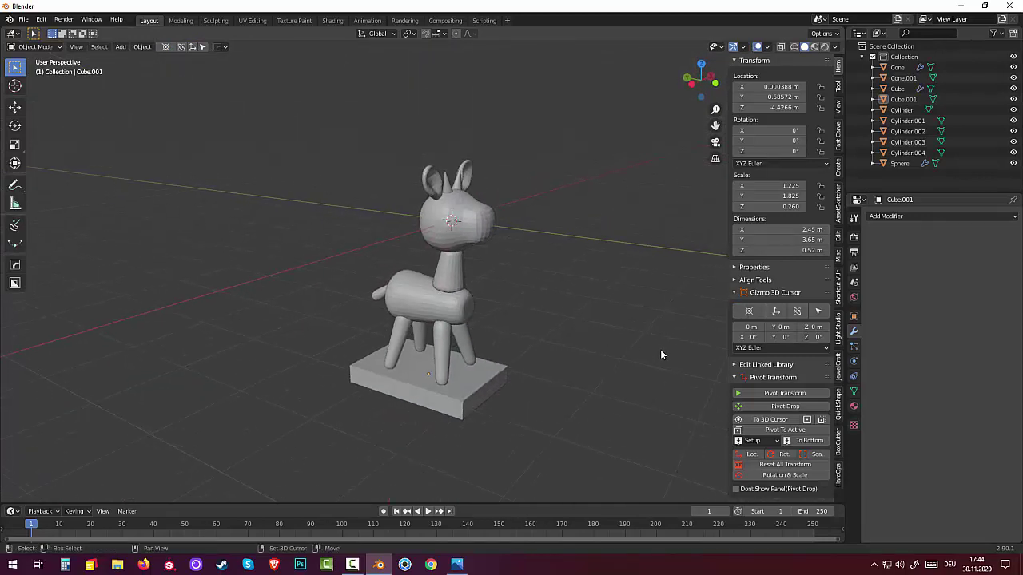
# Step: Add a cylinder and set its Y rotation to 90° in the Add Cylinder panel
pyautogui.hotkey('shift', 'a')
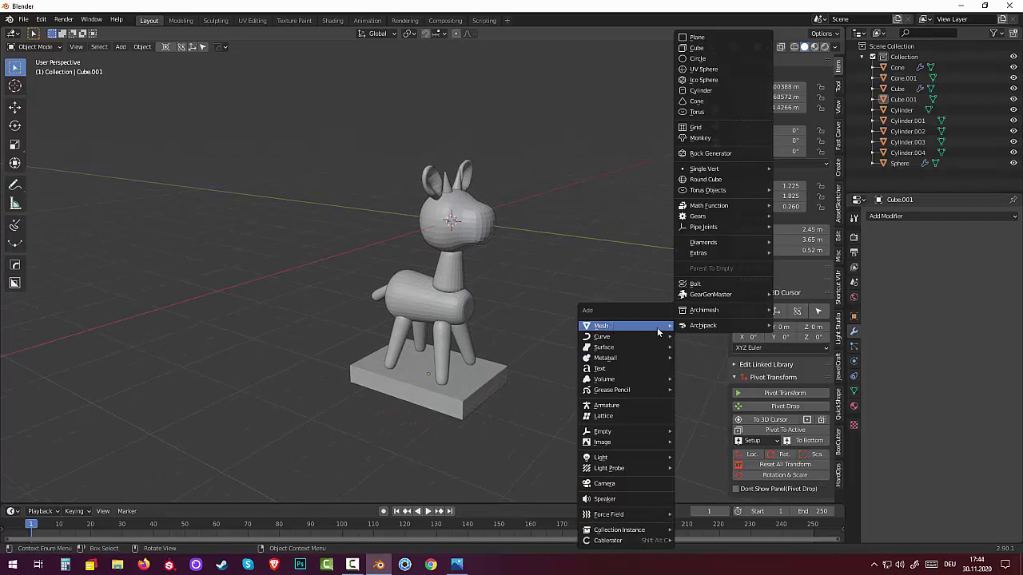
pyautogui.click(703, 93)
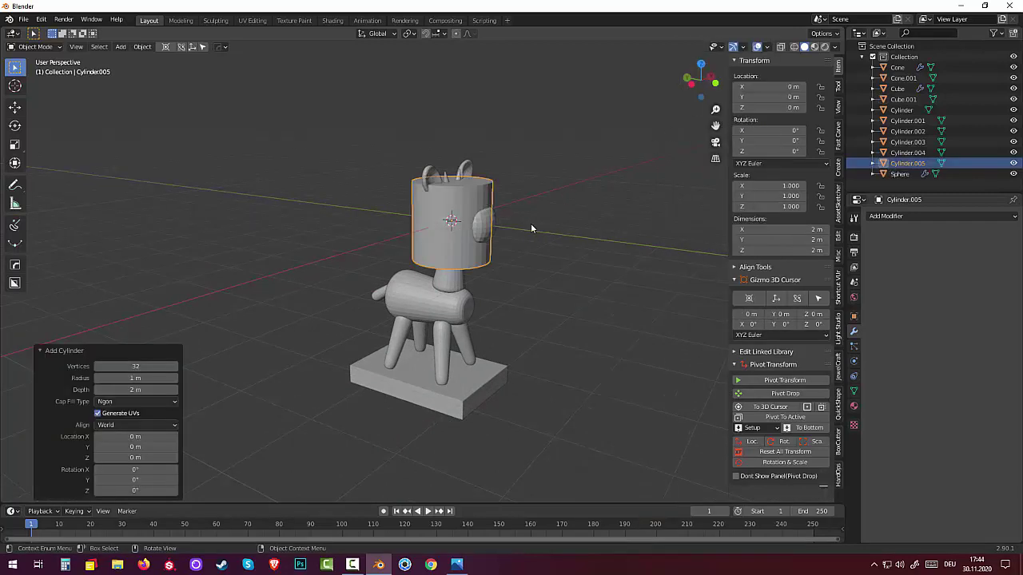
pyautogui.moveTo(136, 378)
pyautogui.mouseDown()
pyautogui.moveTo(156, 378)
pyautogui.moveTo(48, 389)
pyautogui.mouseUp()
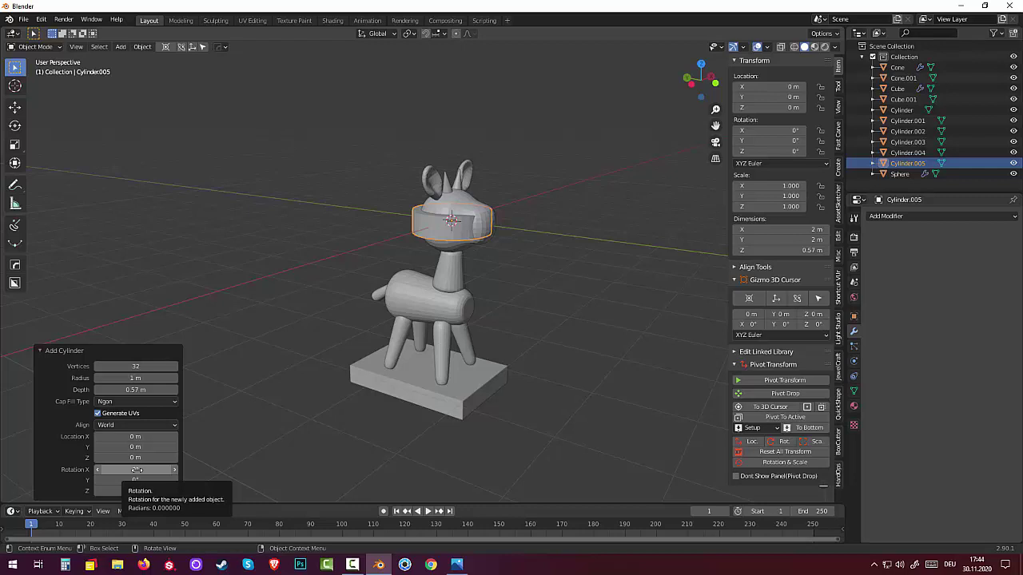
pyautogui.click(136, 479)
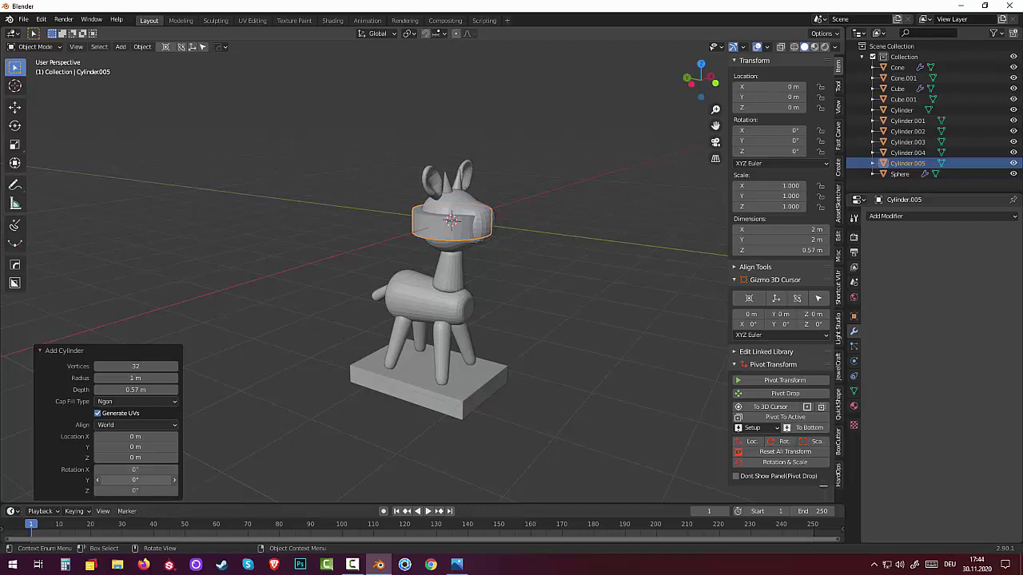
pyautogui.write('90')
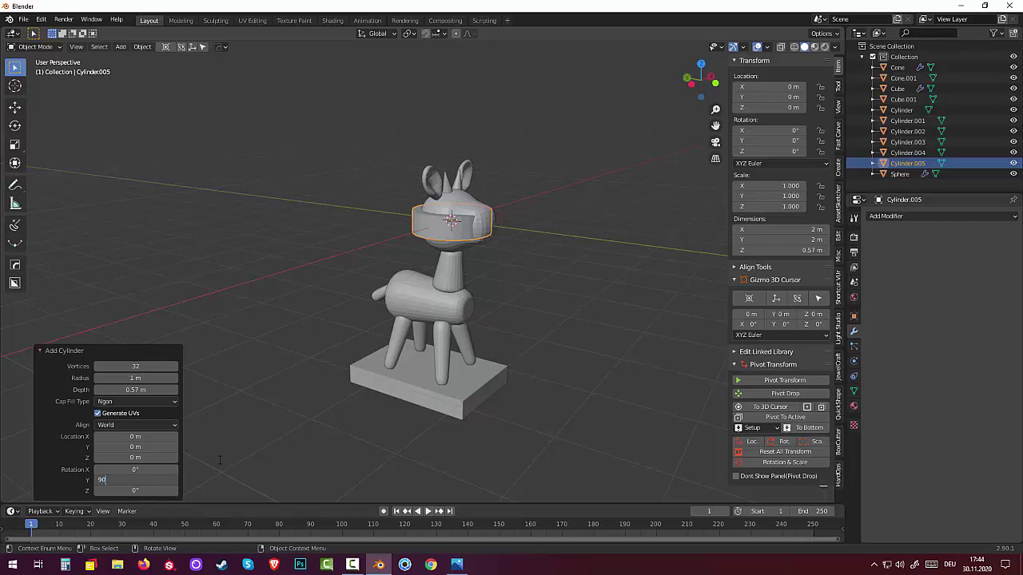
pyautogui.press('Return')
# Step: From front view, move the rotated cylinder beside the left end of the base
pyautogui.moveTo(571, 370); pyautogui.dragTo(486, 355, button='middle')
pyautogui.press('KP_3')
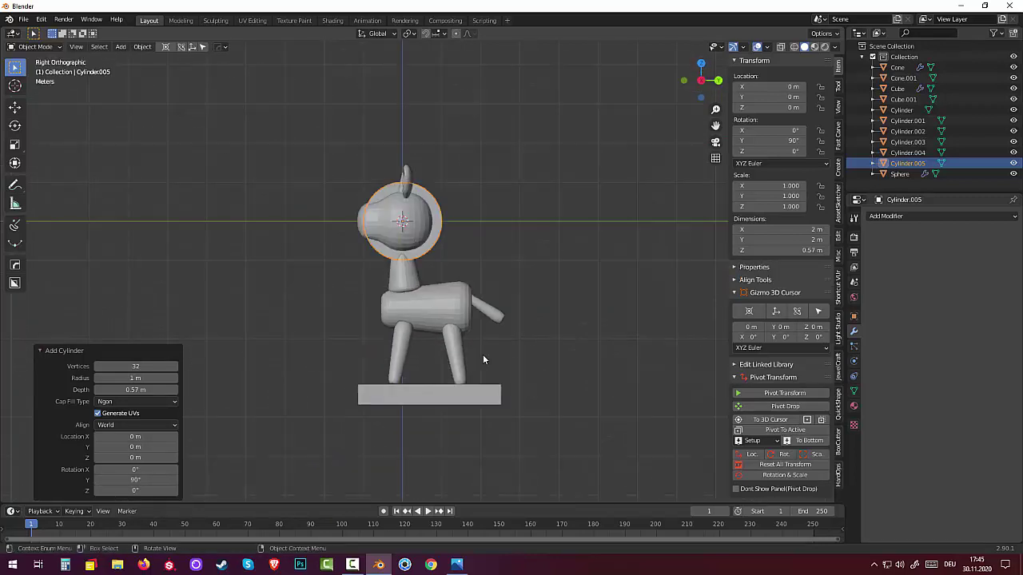
pyautogui.press('KP_1')
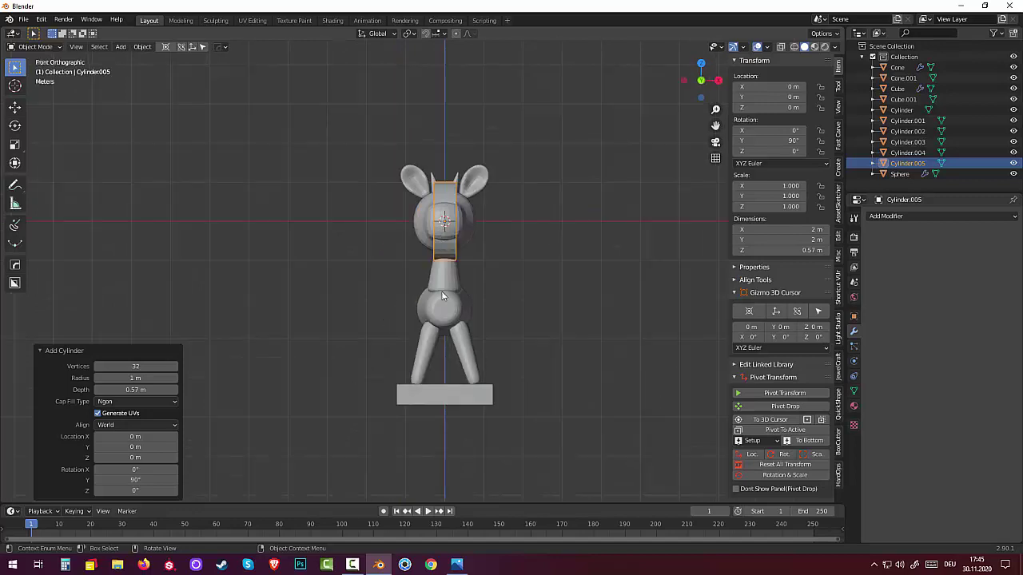
pyautogui.press('g')
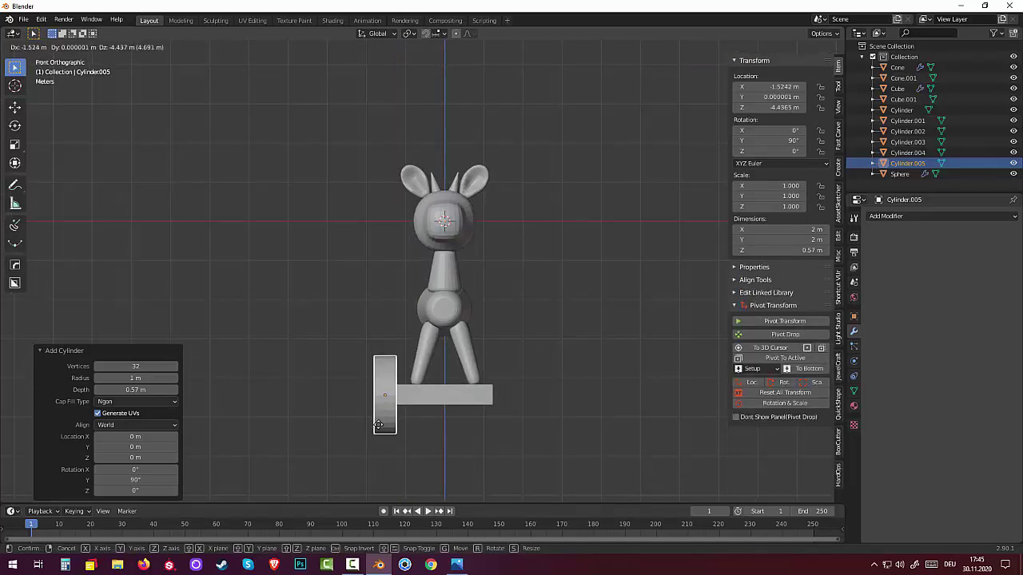
pyautogui.click(377, 424)
# Step: Shrink the wheel uniformly to 0.741, then rescale it along X
pyautogui.moveTo(377, 423)
pyautogui.mouseDown(button='middle')
pyautogui.moveTo(469, 434)
pyautogui.moveTo(562, 411)
pyautogui.mouseUp(button='middle')
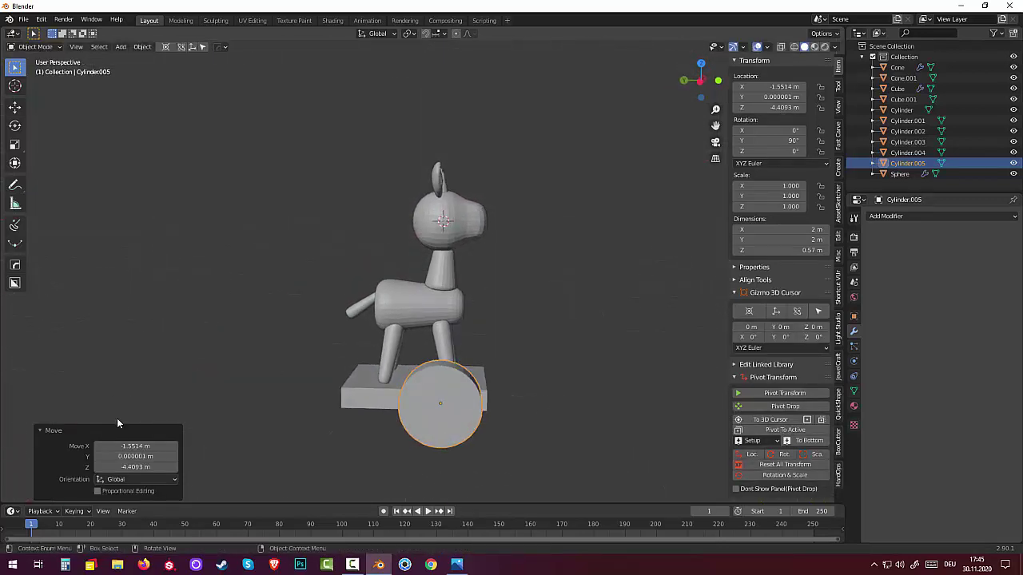
pyautogui.press('s')
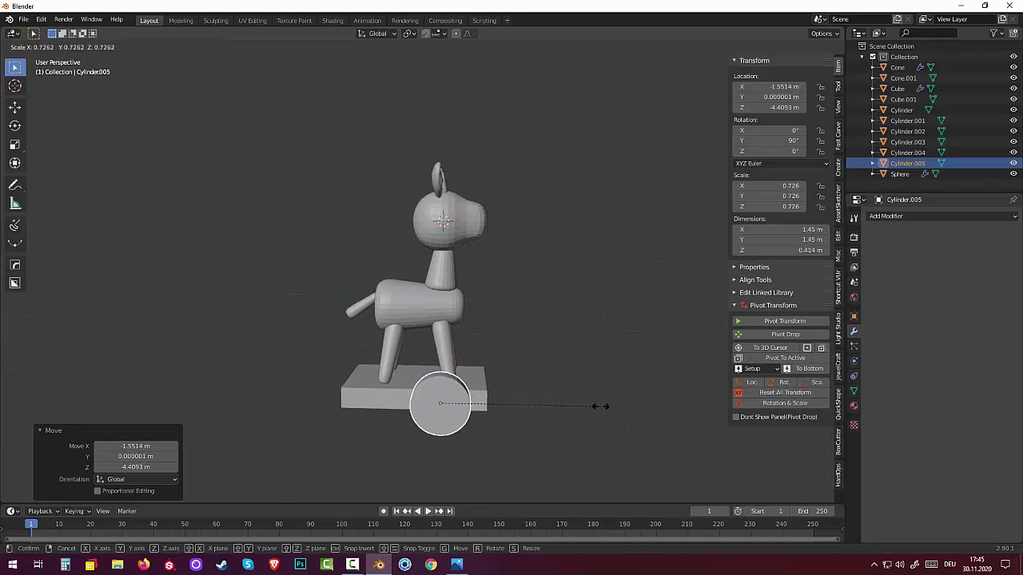
pyautogui.click(603, 405)
pyautogui.moveTo(603, 405)
pyautogui.mouseDown(button='middle')
pyautogui.moveTo(514, 418)
pyautogui.moveTo(484, 405)
pyautogui.moveTo(497, 403)
pyautogui.mouseUp(button='middle')
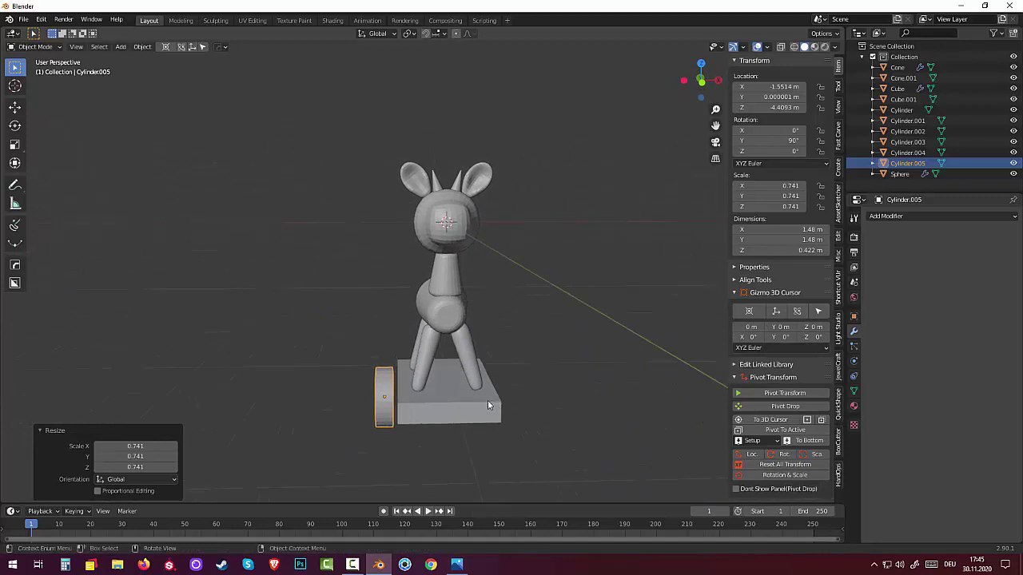
pyautogui.press('s')
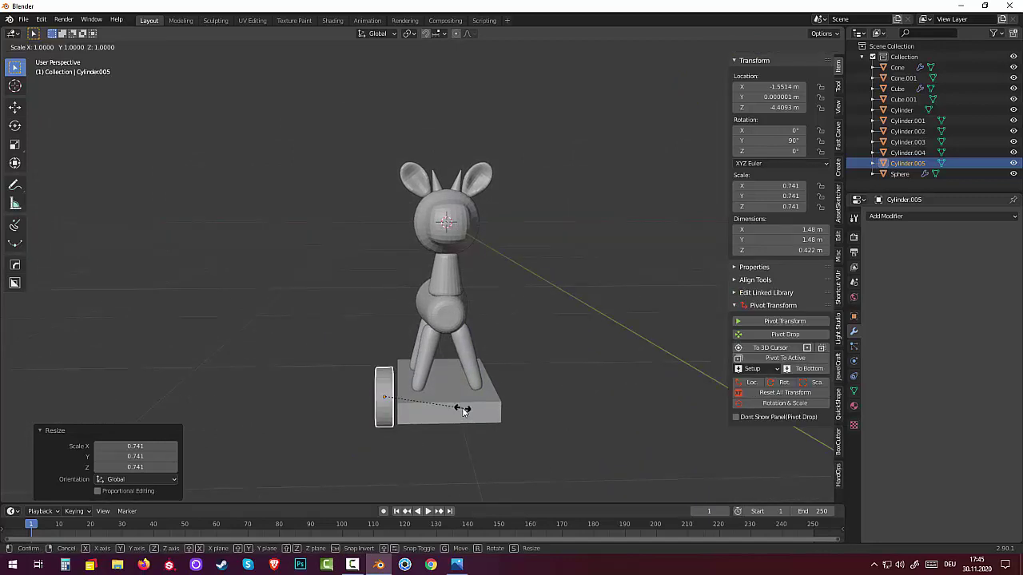
pyautogui.press('x')
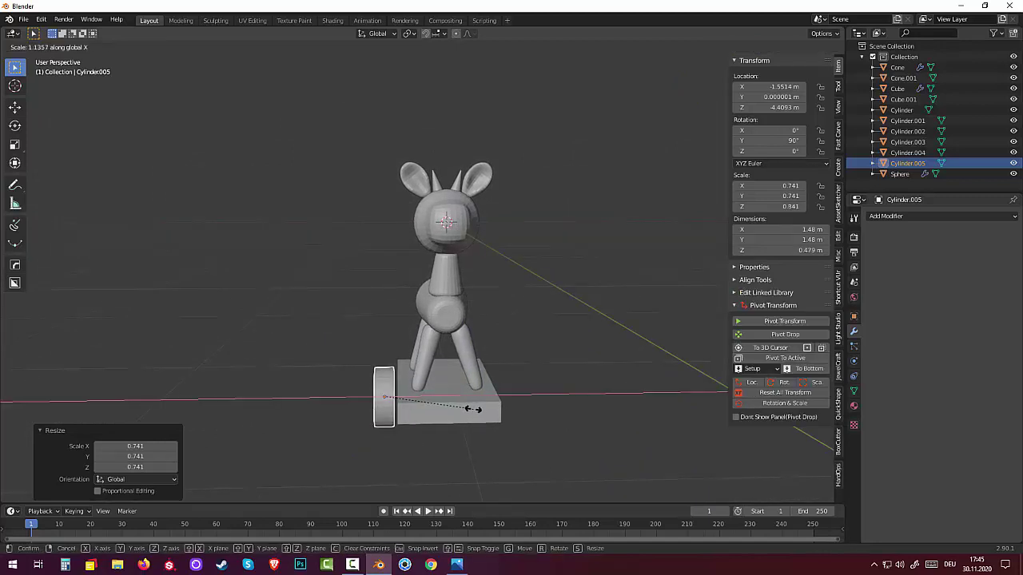
pyautogui.click(467, 414)
pyautogui.moveTo(467, 414)
pyautogui.mouseDown(button='middle')
pyautogui.moveTo(456, 410)
pyautogui.moveTo(542, 399)
pyautogui.moveTo(455, 418)
pyautogui.mouseUp(button='middle')
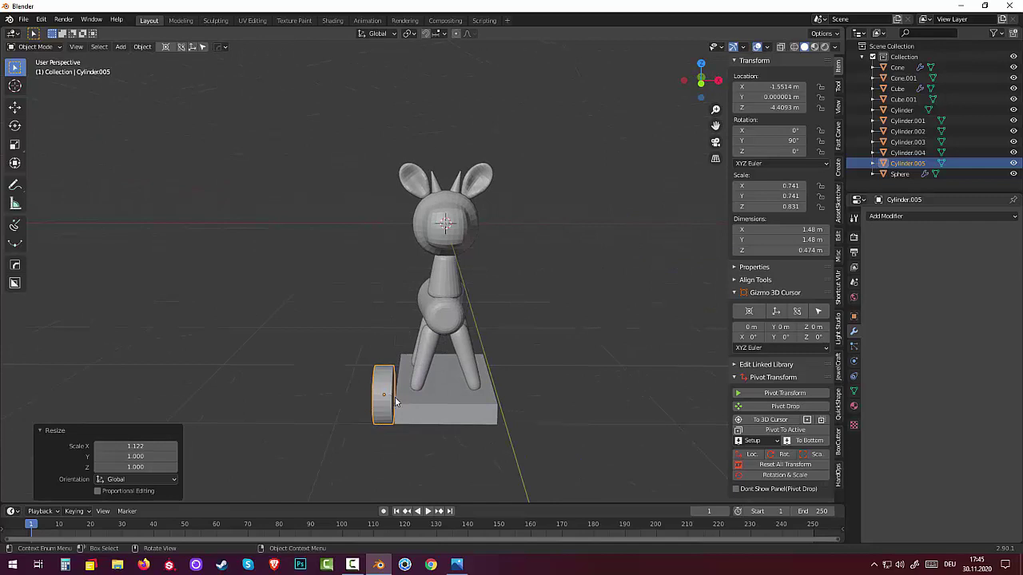
pyautogui.moveTo(395, 398)
pyautogui.mouseDown(button='middle')
pyautogui.moveTo(504, 388)
pyautogui.moveTo(492, 406)
pyautogui.moveTo(395, 400)
pyautogui.mouseUp(button='middle')
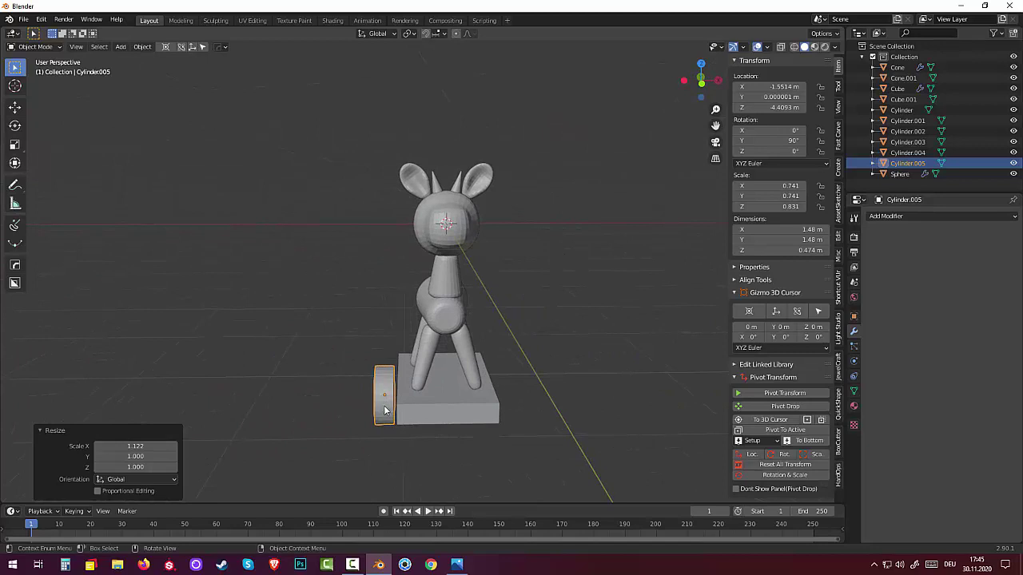
# Step: Shift the wheel slightly along X so it sits snugly against the base
pyautogui.click(385, 406)
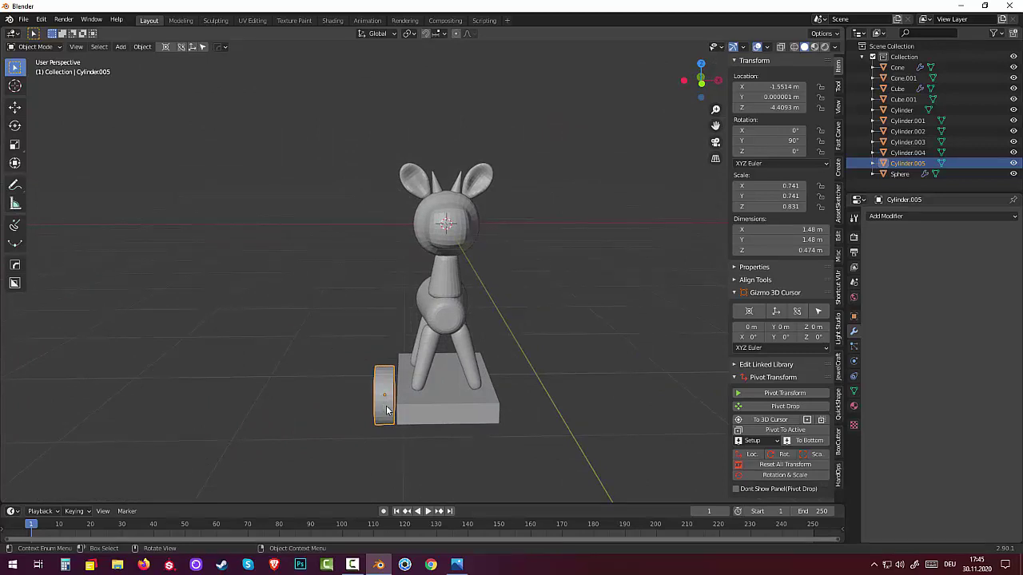
pyautogui.press('g')
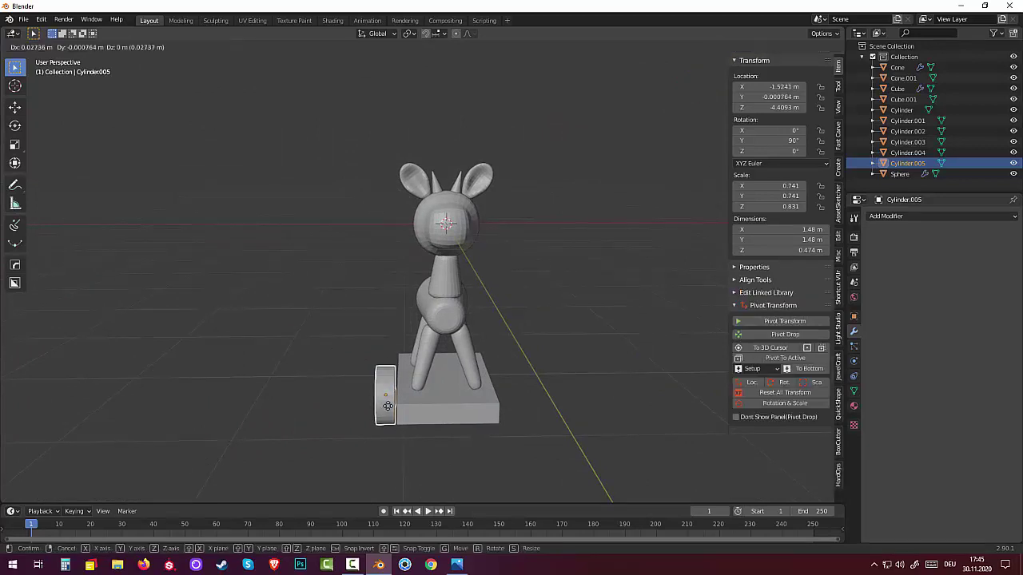
pyautogui.press('x')
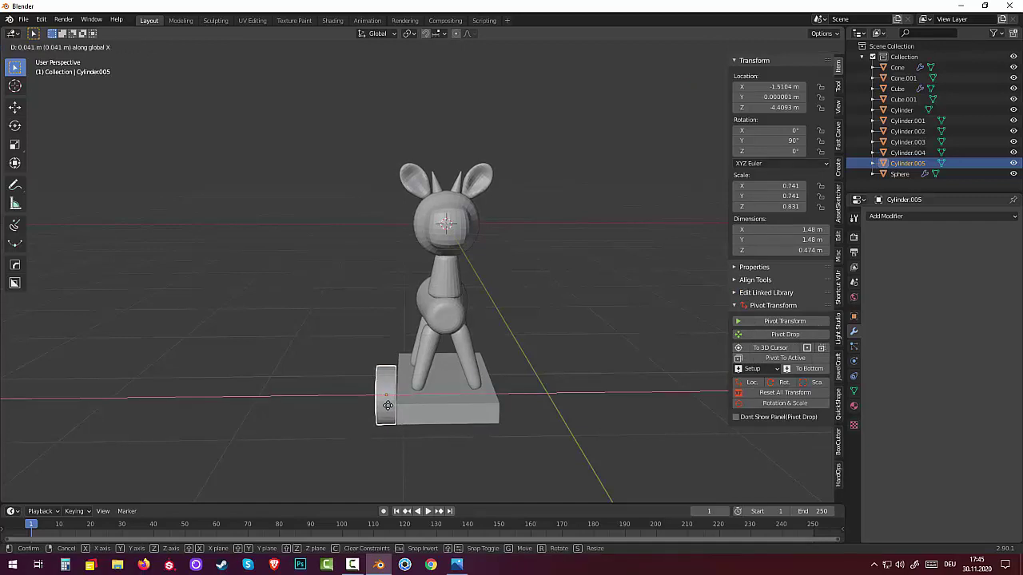
pyautogui.click(387, 405)
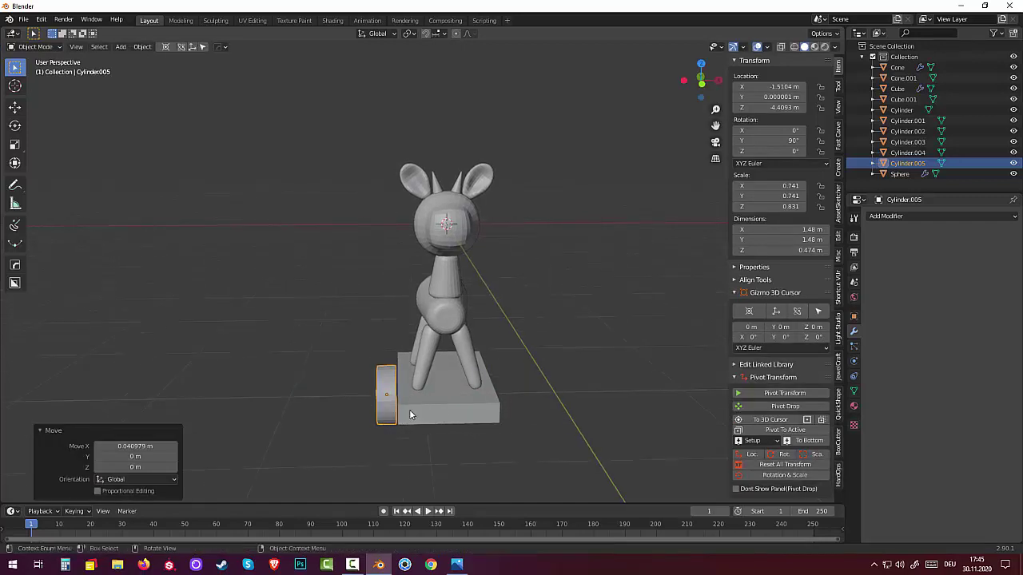
pyautogui.moveTo(390, 410); pyautogui.dragTo(512, 389, button='middle')
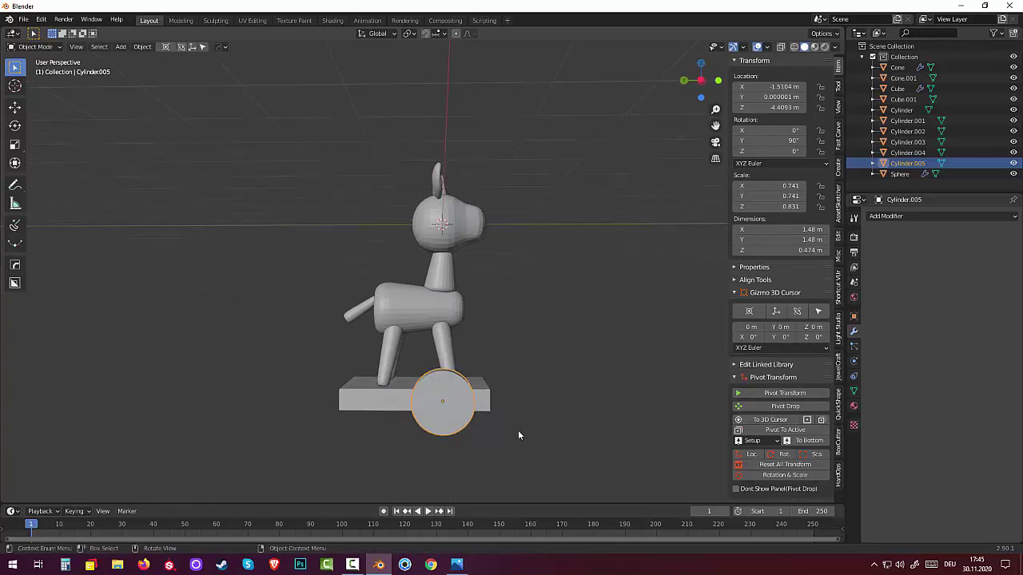
pyautogui.moveTo(518, 430)
pyautogui.mouseDown(button='middle')
pyautogui.moveTo(497, 447)
pyautogui.moveTo(468, 450)
pyautogui.moveTo(425, 427)
pyautogui.moveTo(448, 407)
pyautogui.moveTo(497, 400)
pyautogui.moveTo(375, 408)
pyautogui.mouseUp(button='middle')
# Step: Set the wheel's origin to the 3D cursor, apply rotation and scale, and add a Mirror modifier
pyautogui.click(143, 46)
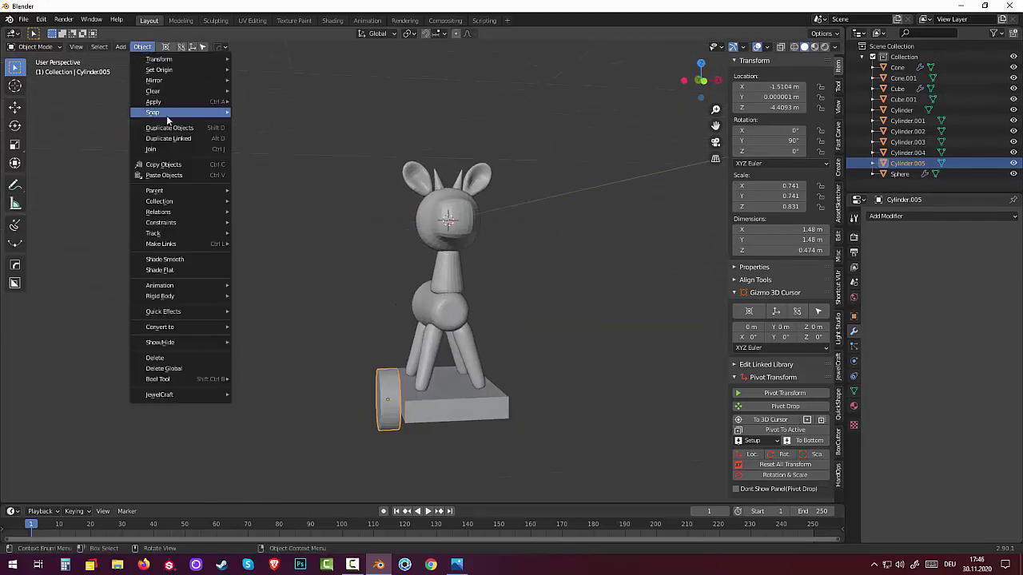
pyautogui.moveTo(159, 69)
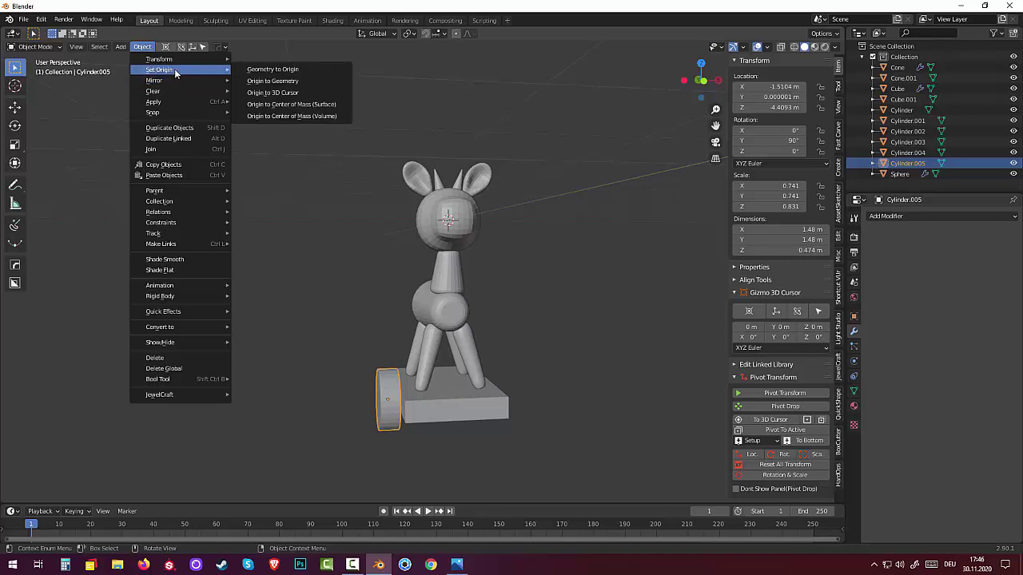
pyautogui.click(297, 94)
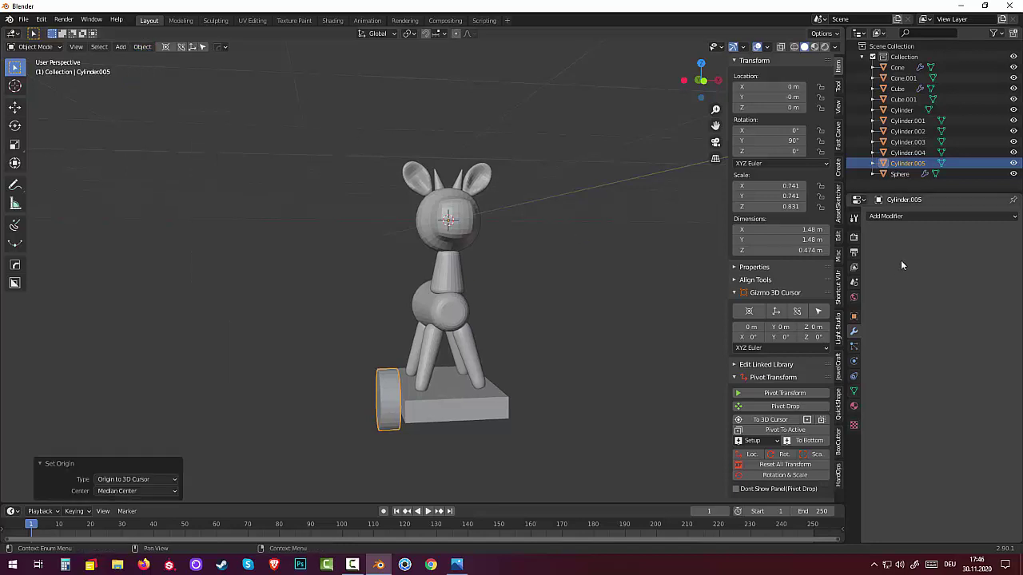
pyautogui.click(785, 474)
pyautogui.click(907, 216)
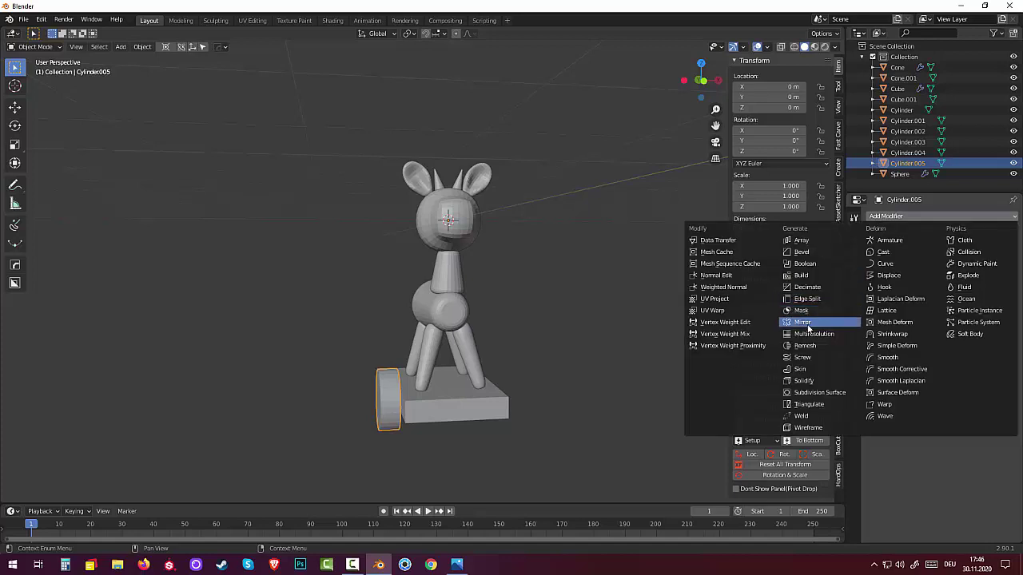
pyautogui.click(803, 322)
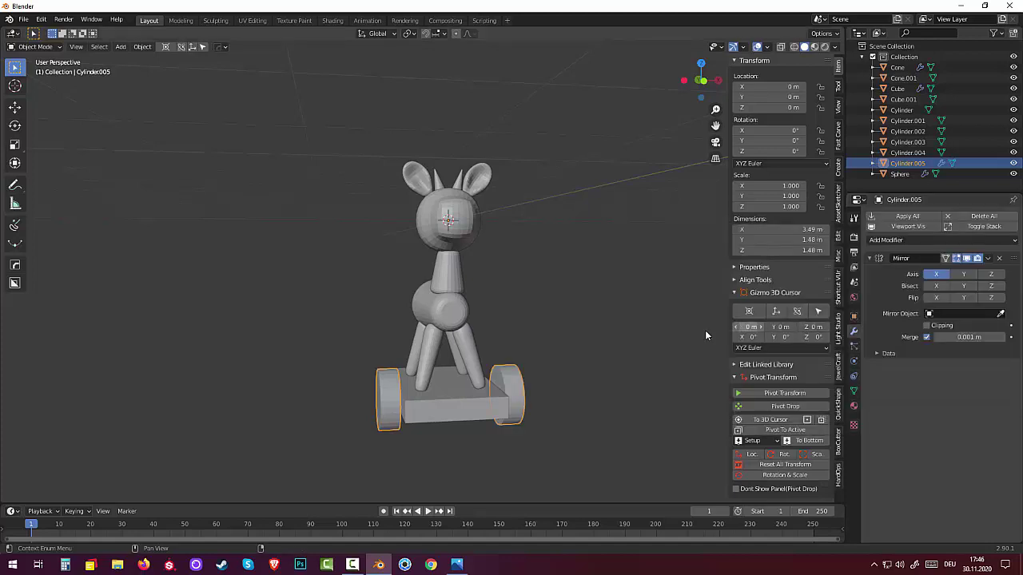
# Step: Move the mirrored wheel pair along Y to -0.34852 m and apply the Mirror modifier
pyautogui.moveTo(523, 373)
pyautogui.mouseDown(button='middle')
pyautogui.moveTo(467, 360)
pyautogui.moveTo(417, 402)
pyautogui.mouseUp(button='middle')
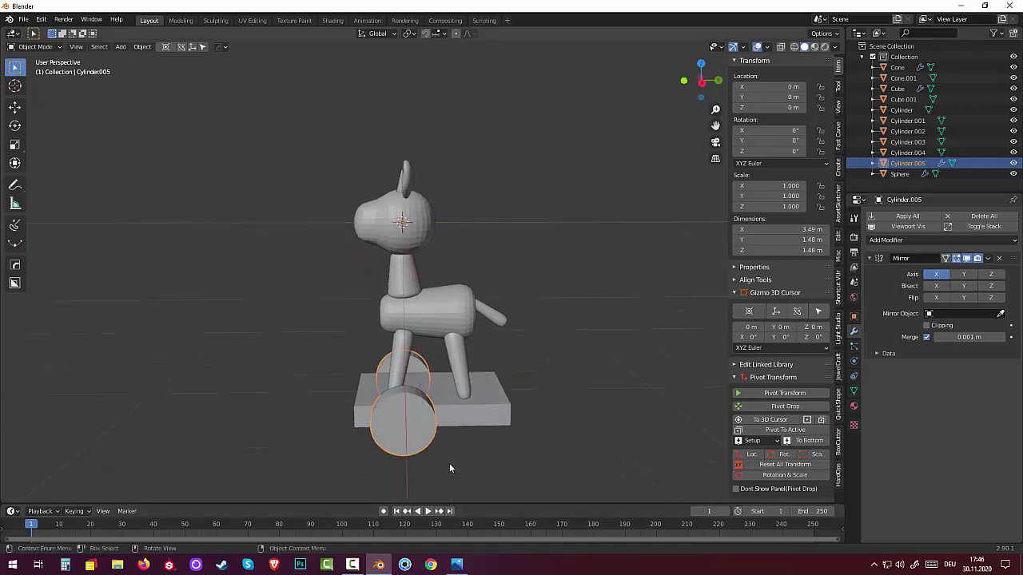
pyautogui.press('g')
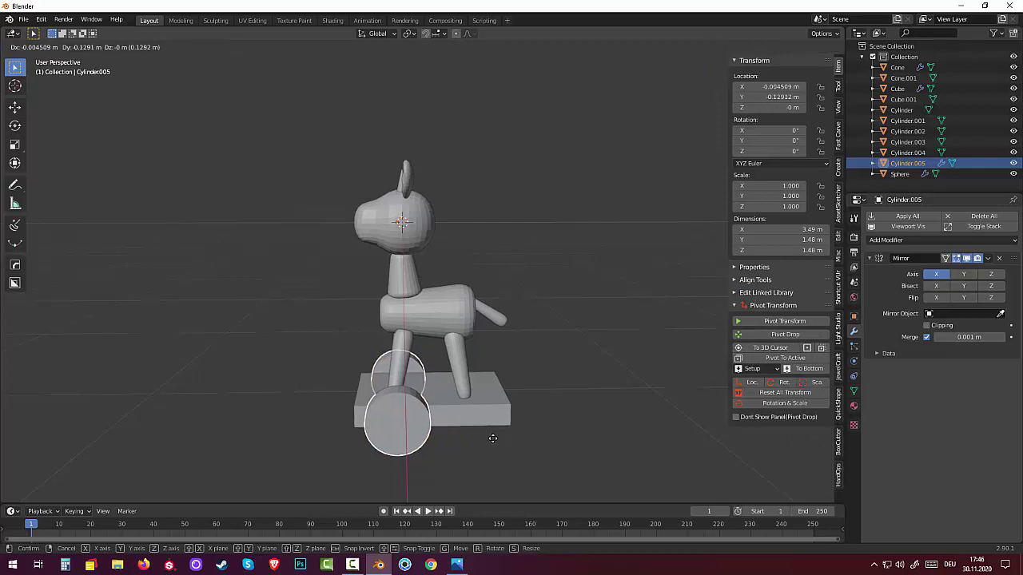
pyautogui.press('y')
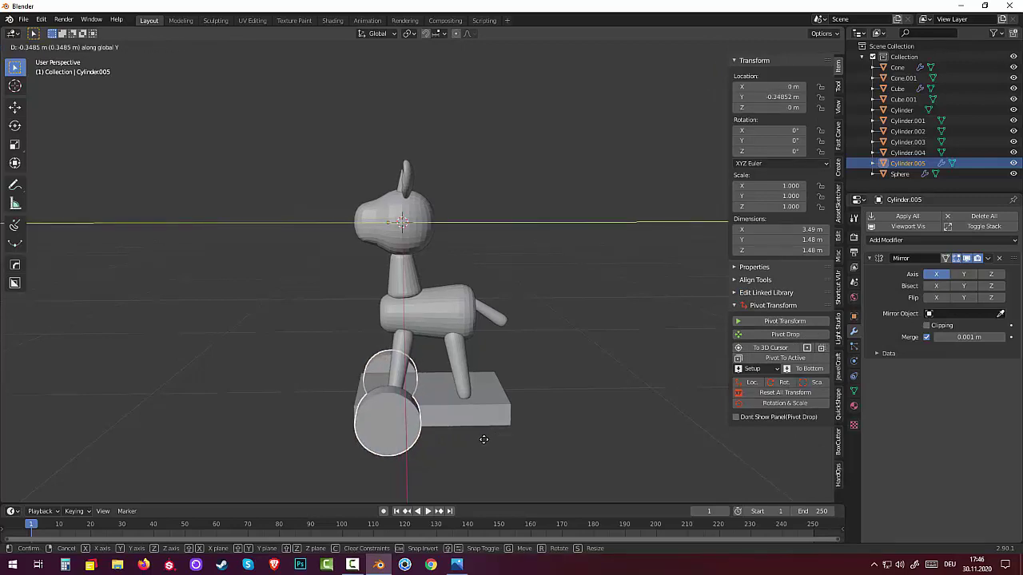
pyautogui.click(484, 439)
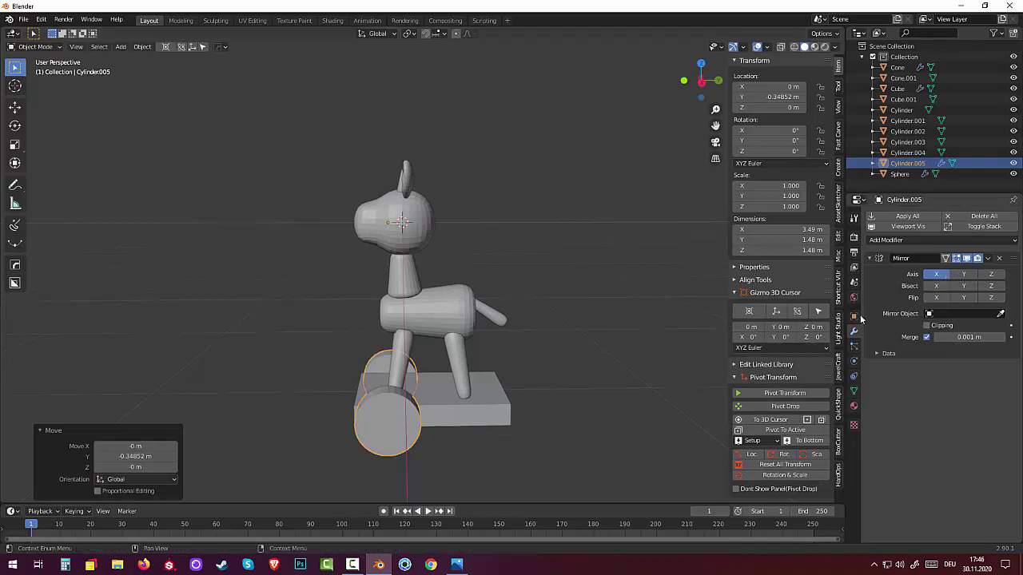
pyautogui.moveTo(575, 367)
pyautogui.mouseDown(button='middle')
pyautogui.moveTo(660, 361)
pyautogui.moveTo(646, 353)
pyautogui.mouseUp(button='middle')
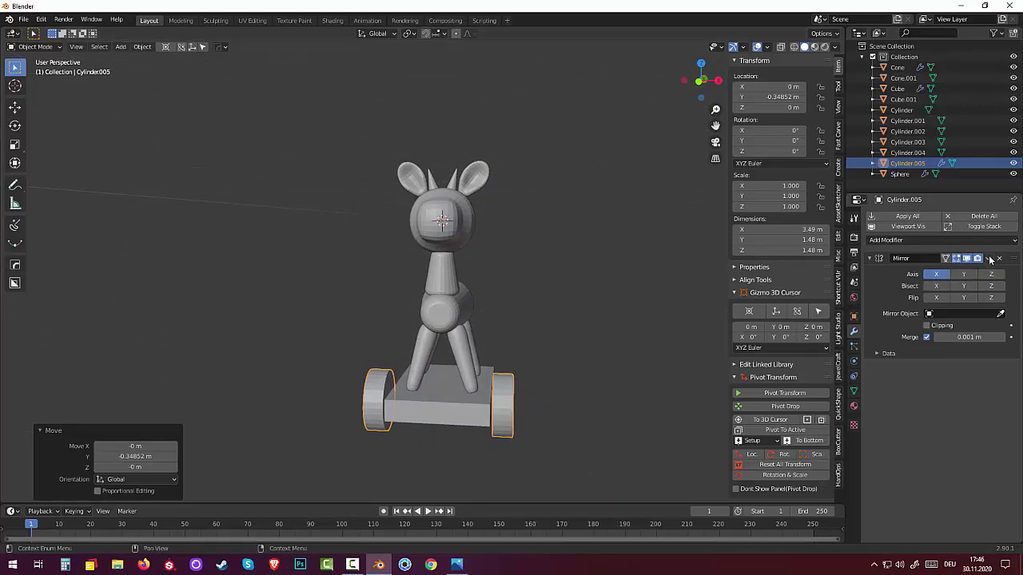
pyautogui.click(989, 258)
pyautogui.click(964, 267)
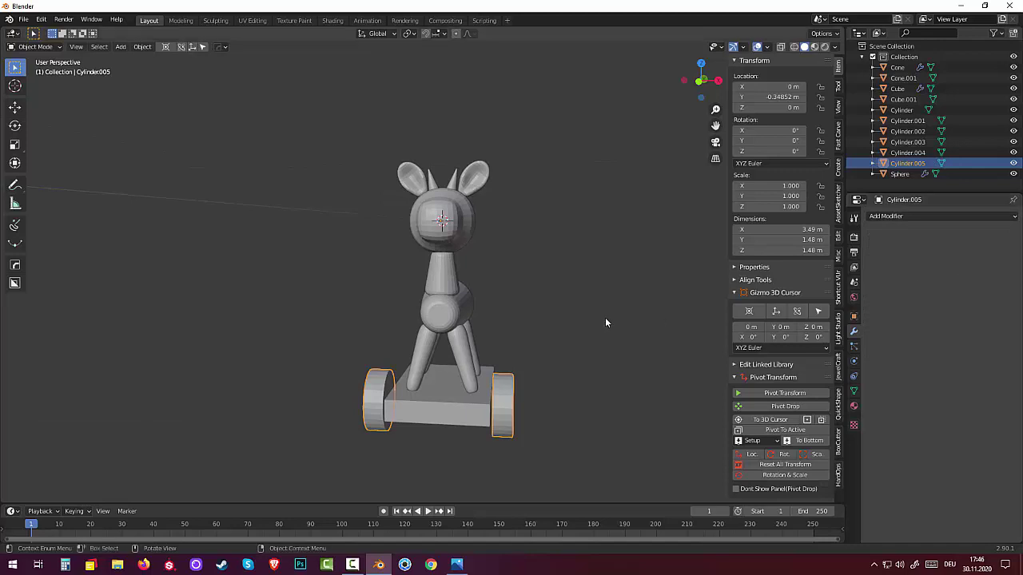
# Step: Duplicate the wheel pair along Y to the base's rear end, origin set to 3D cursor
pyautogui.moveTo(605, 317)
pyautogui.mouseDown(button='middle')
pyautogui.moveTo(504, 316)
pyautogui.moveTo(397, 387)
pyautogui.mouseUp(button='middle')
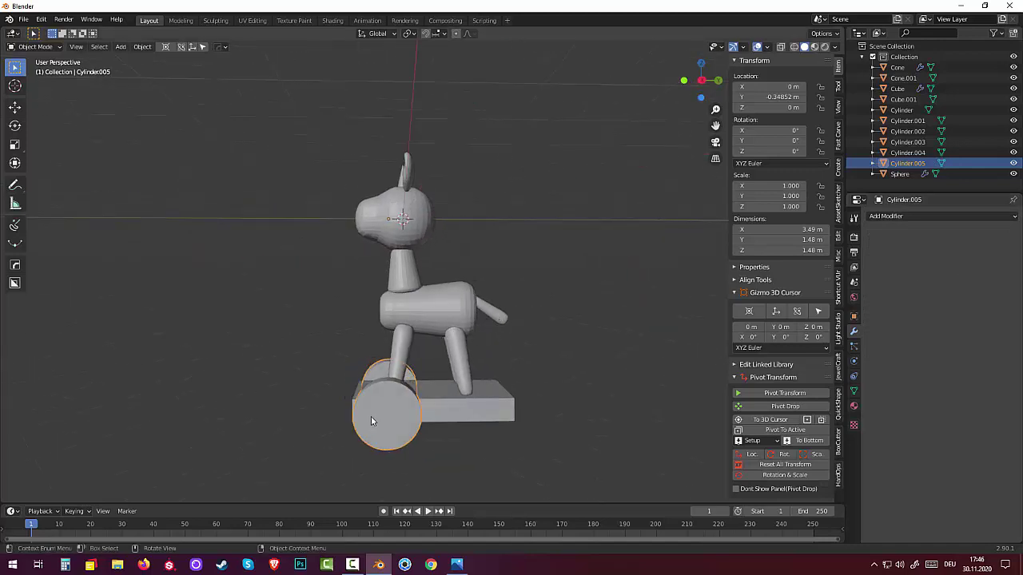
pyautogui.press('KP_3')
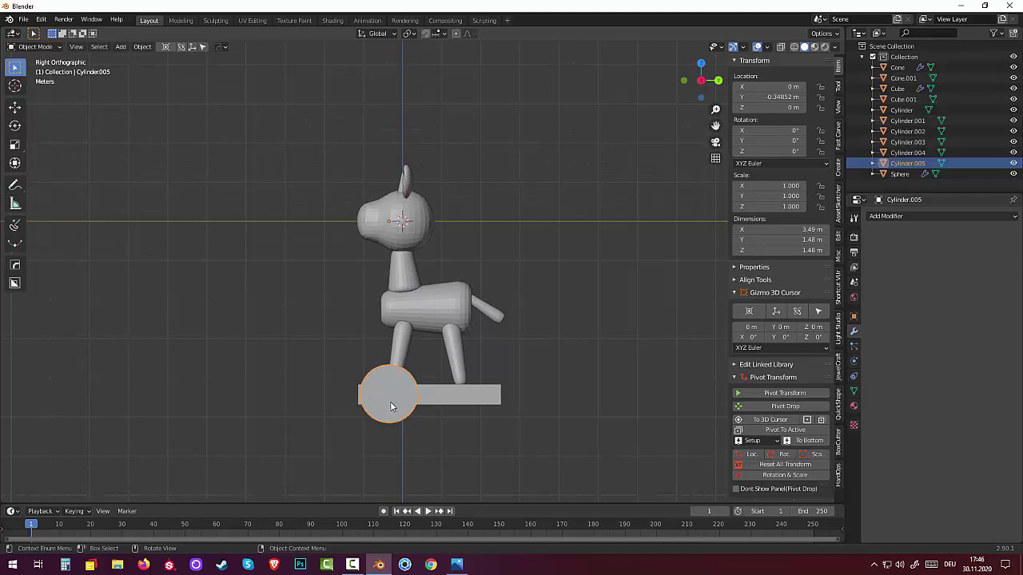
pyautogui.hotkey('shift', 'd')
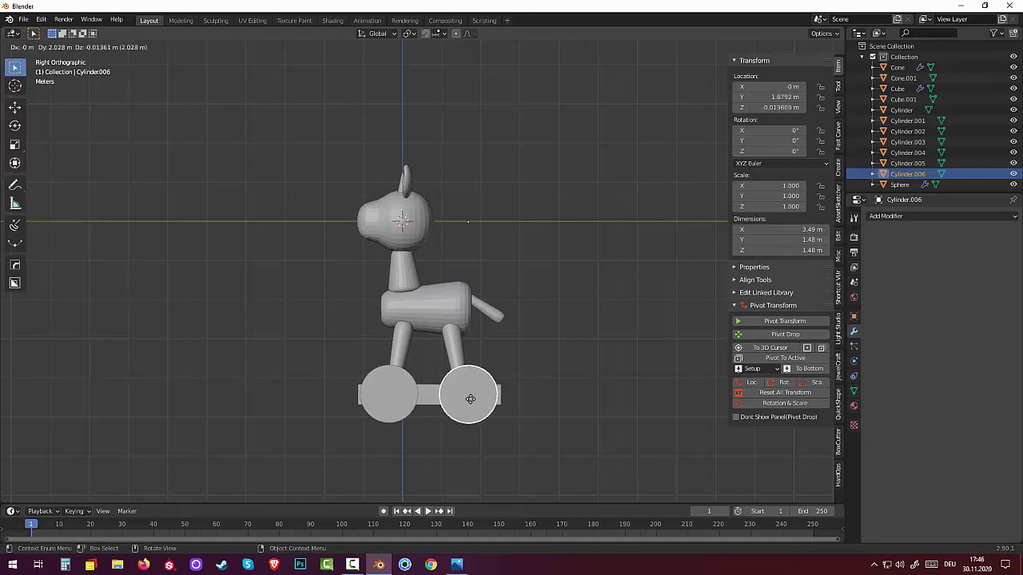
pyautogui.press('y')
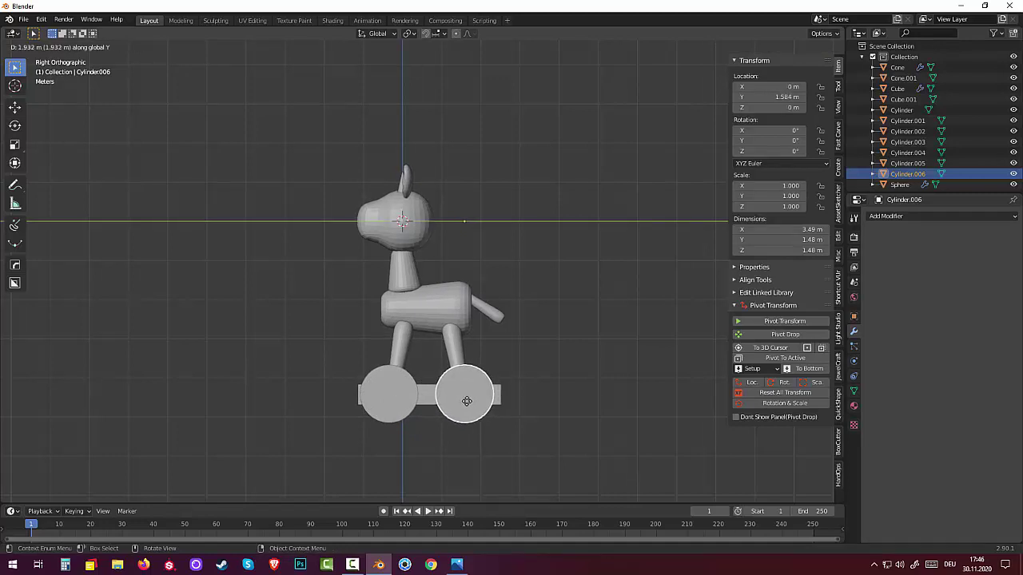
pyautogui.click(467, 401)
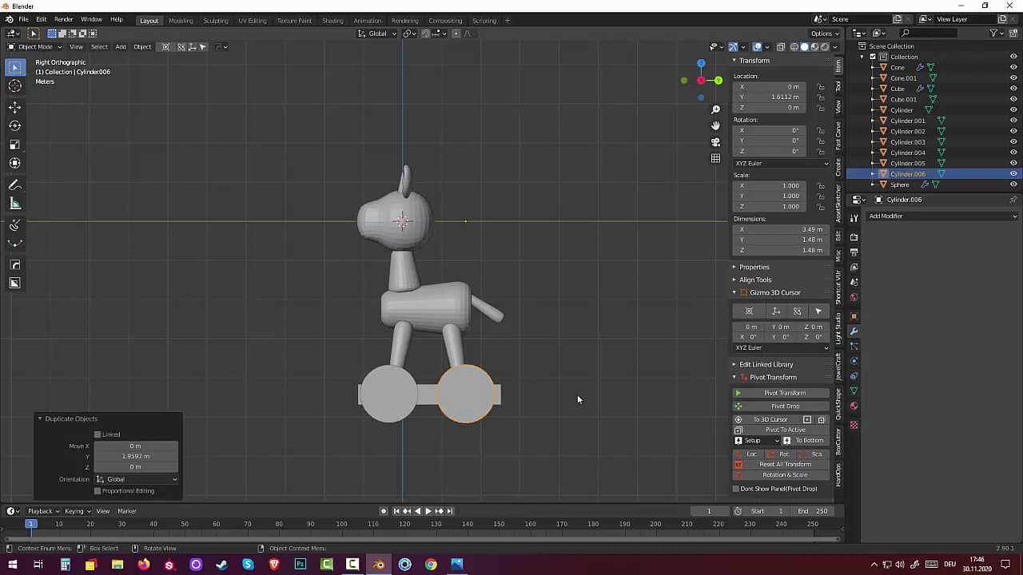
pyautogui.click(143, 46)
pyautogui.moveTo(159, 70)
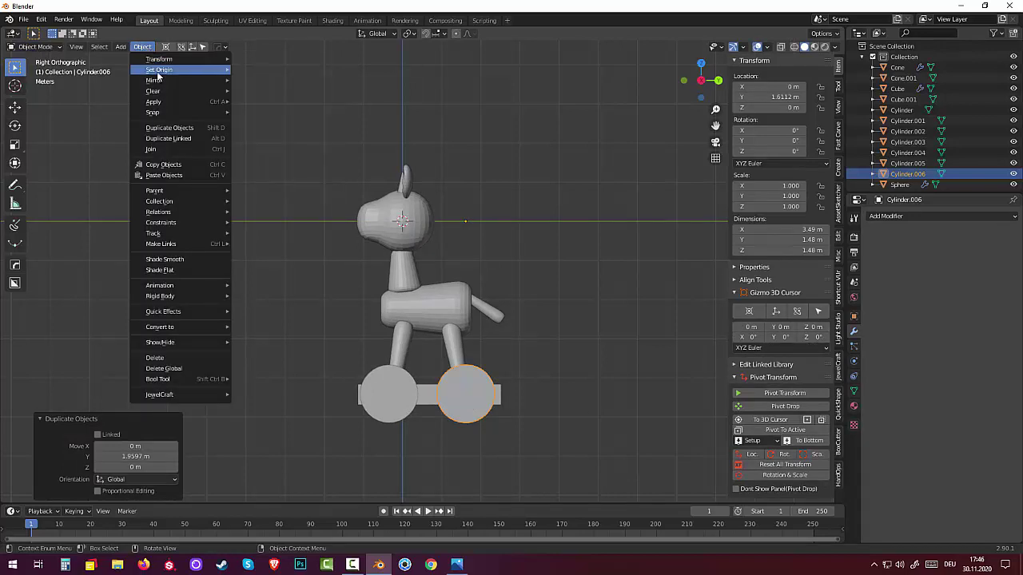
pyautogui.click(272, 93)
# Step: Clear the selection, check the wheel selections, and deselect all objects
pyautogui.click(580, 330)
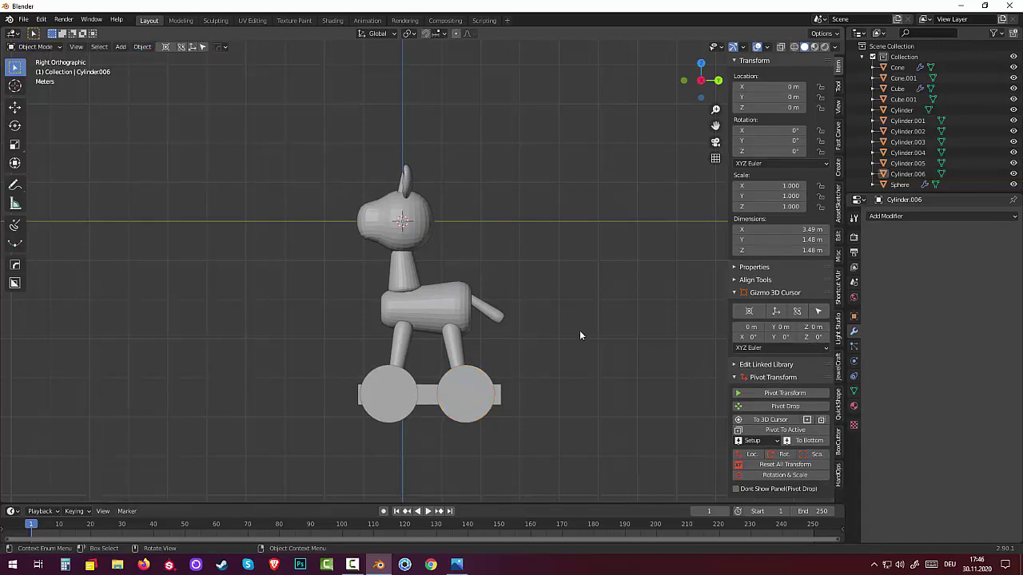
pyautogui.moveTo(579, 330)
pyautogui.mouseDown(button='middle')
pyautogui.moveTo(595, 349)
pyautogui.moveTo(768, 339)
pyautogui.mouseUp(button='middle')
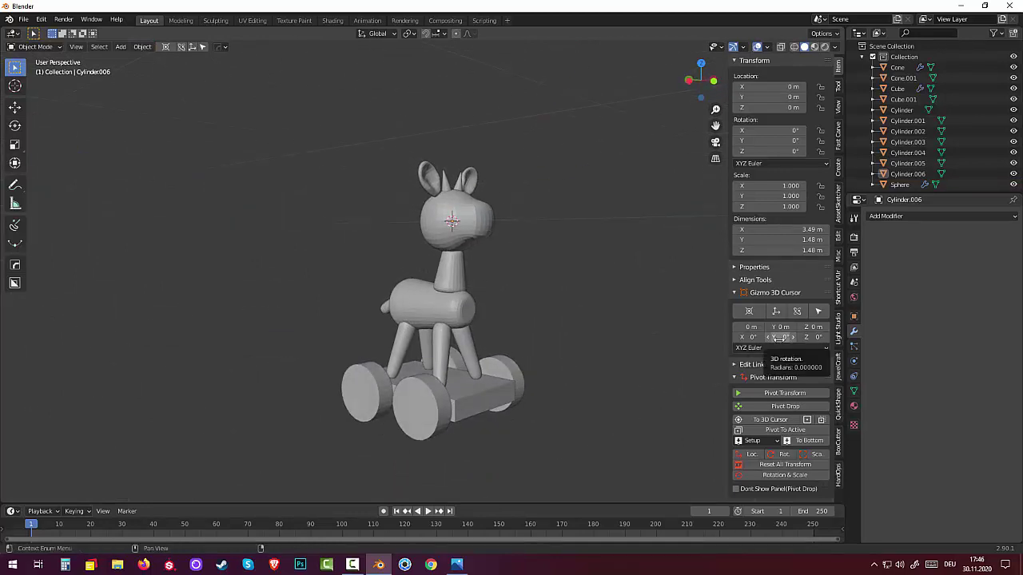
pyautogui.click(420, 414)
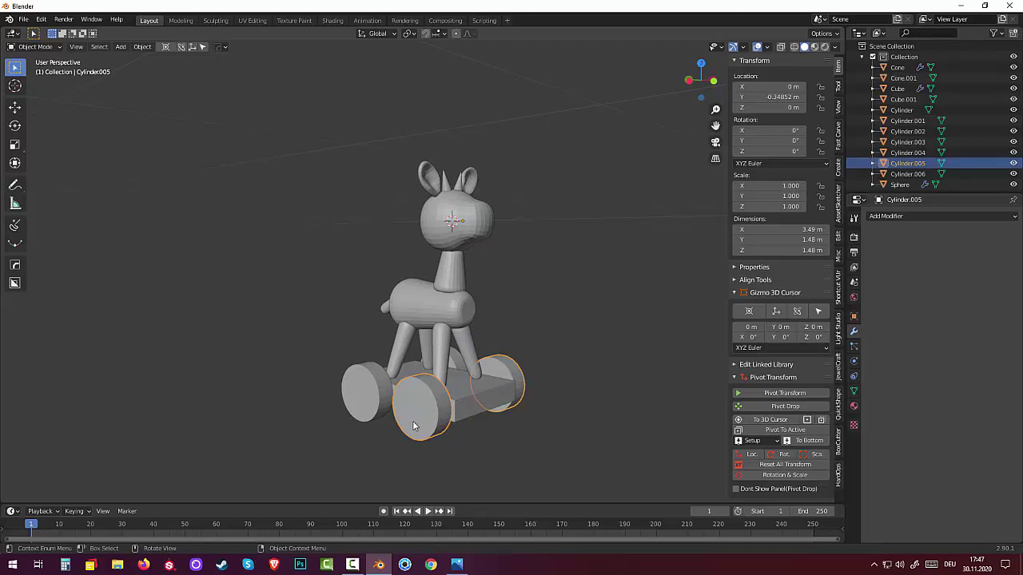
pyautogui.click(486, 447)
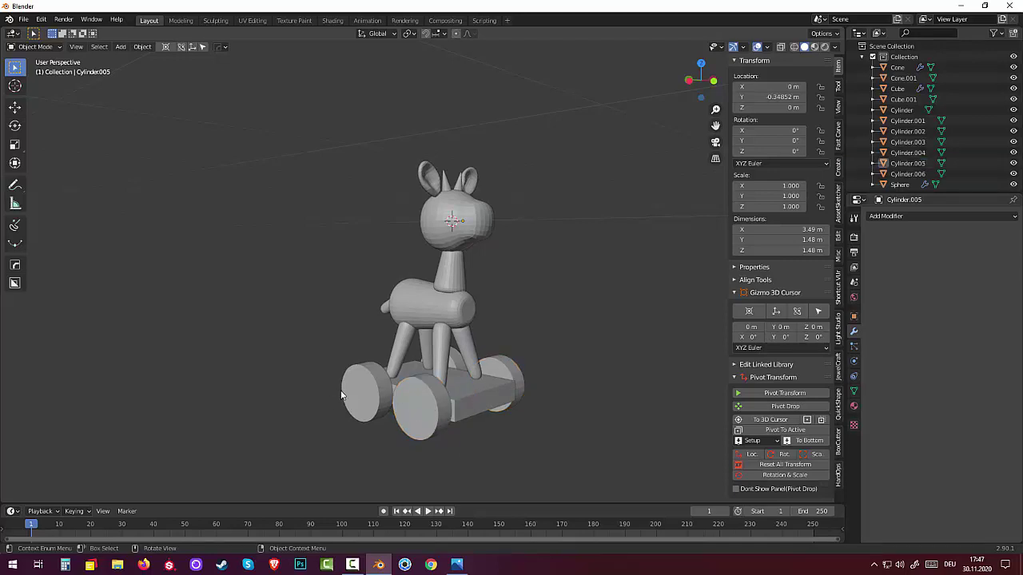
pyautogui.press('a')
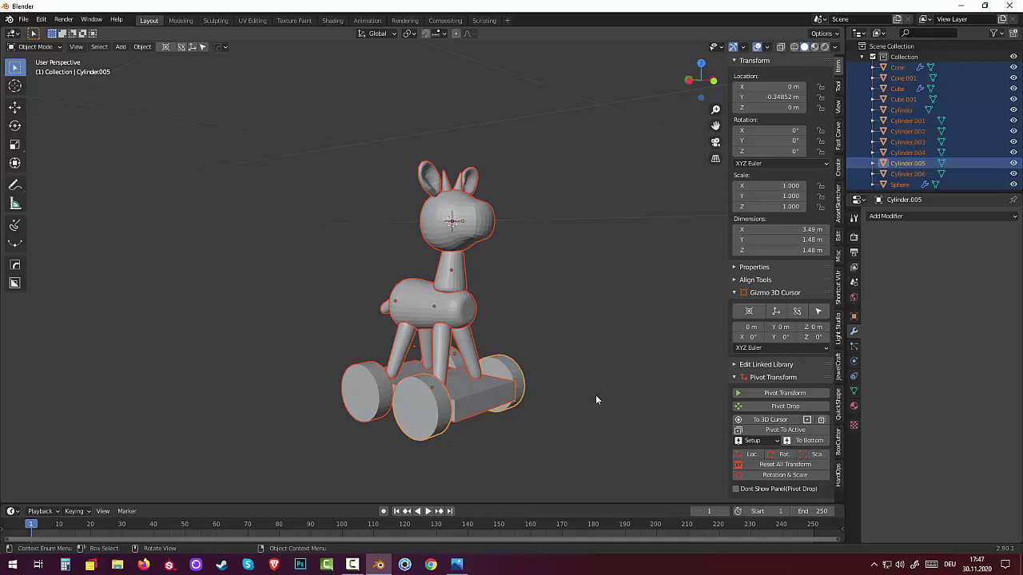
pyautogui.hotkey('shift', 'a')
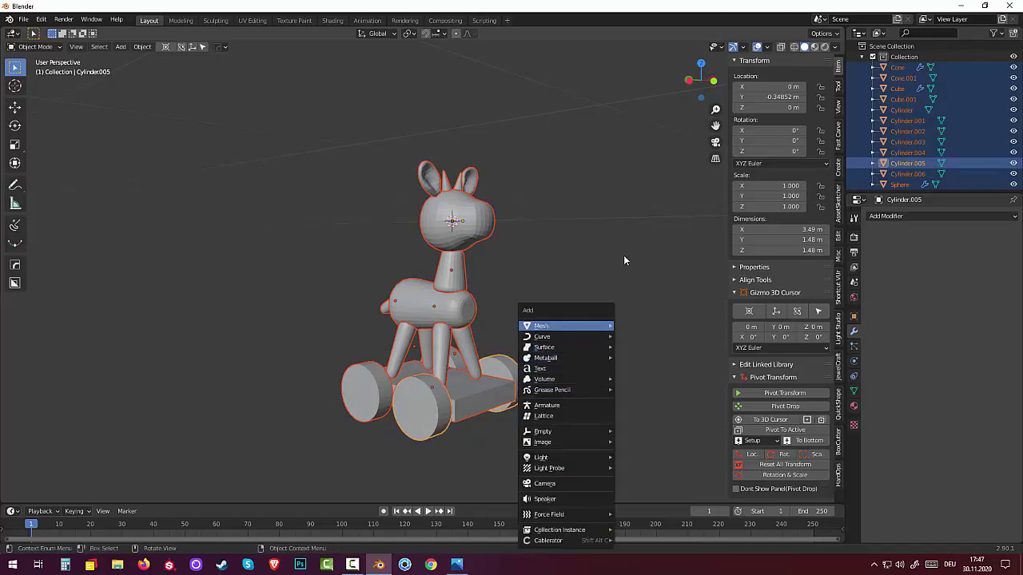
pyautogui.press('Escape')
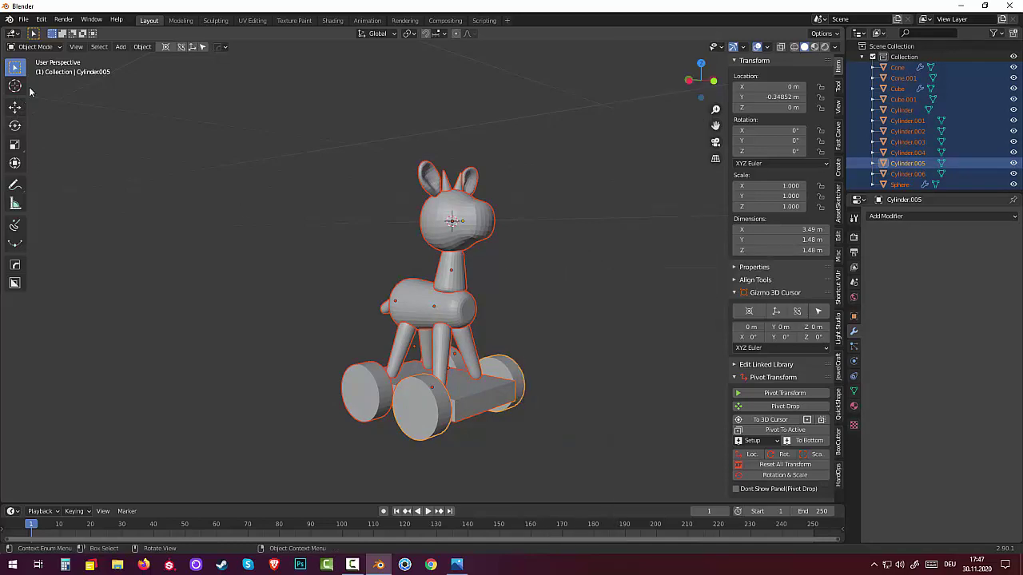
pyautogui.hotkey('alt', 'a')
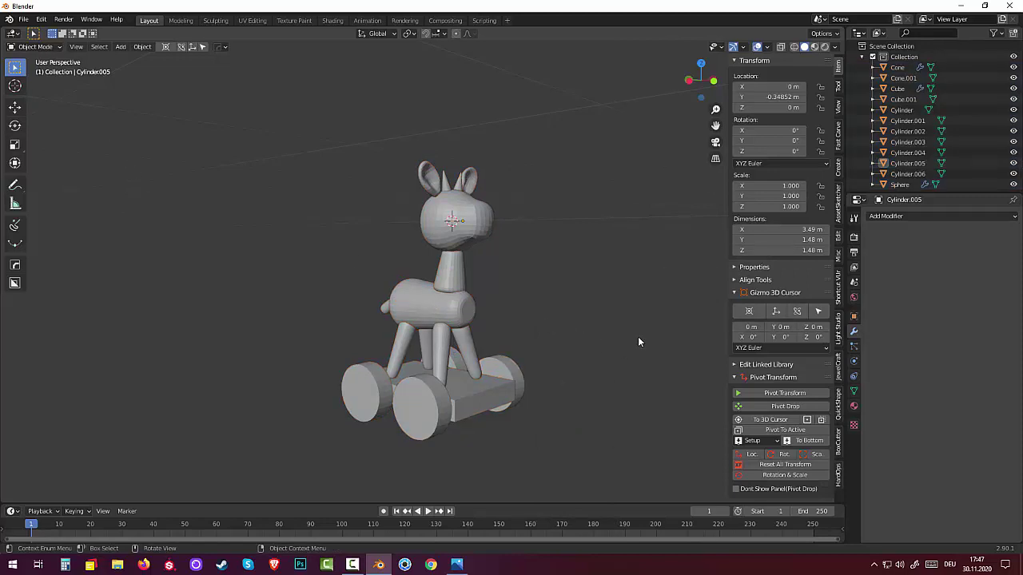
# Step: Add a new cylinder and shrink its radius to 0.16 m
pyautogui.hotkey('shift', 'a')
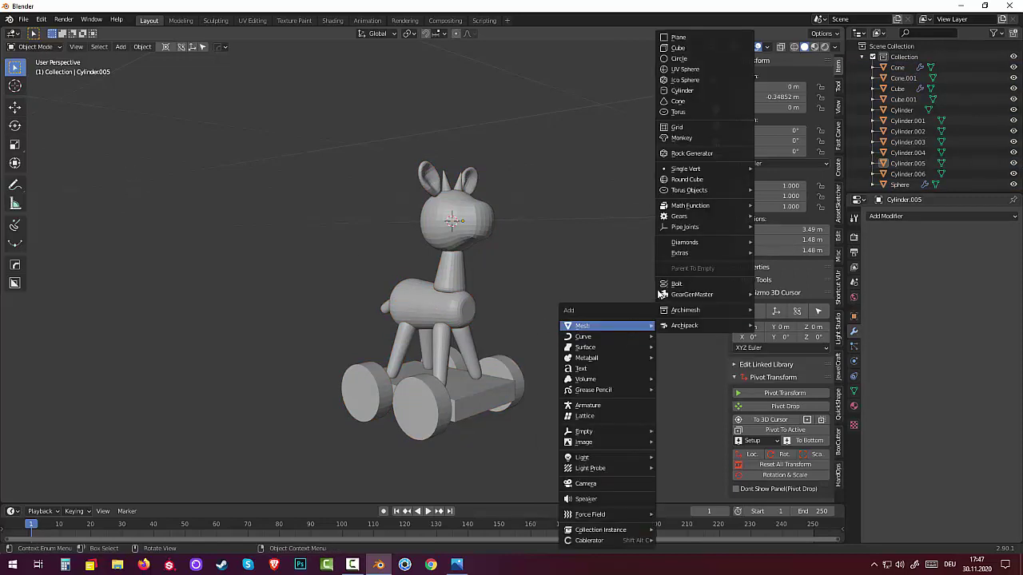
pyautogui.click(682, 90)
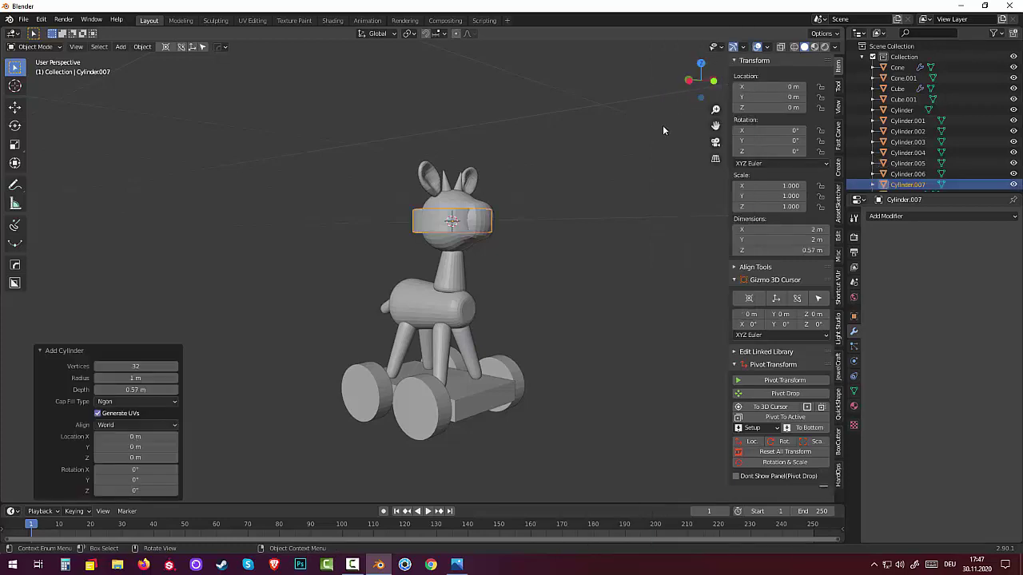
pyautogui.click(142, 378)
pyautogui.press('Return')
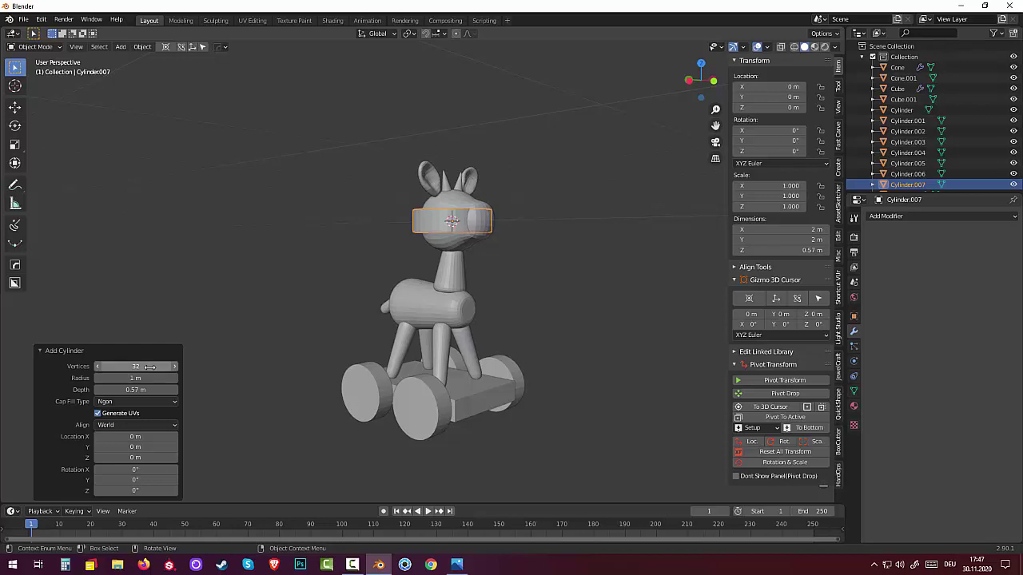
pyautogui.moveTo(144, 378)
pyautogui.mouseDown()
pyautogui.moveTo(112, 378)
pyautogui.moveTo(143, 378)
pyautogui.mouseUp()
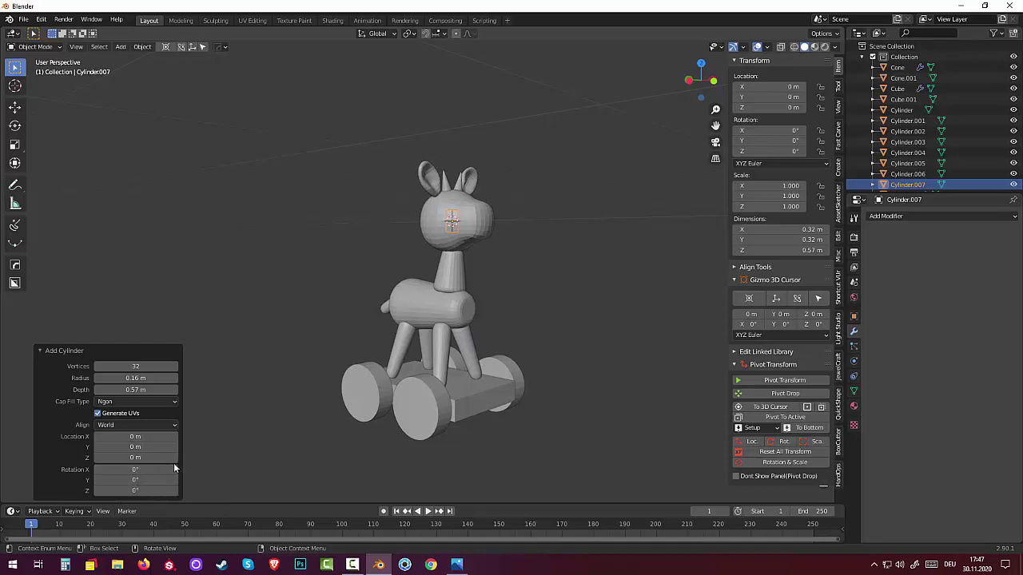
pyautogui.scroll(-4, 394, 398)
pyautogui.moveTo(394, 398); pyautogui.dragTo(380, 446, button='middle')
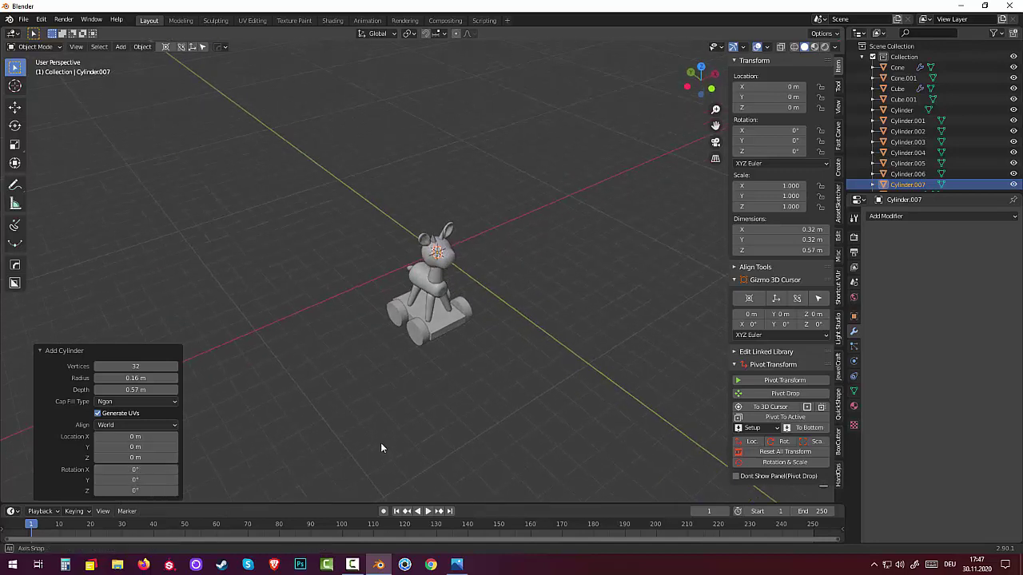
# Step: Rotate the small cylinder 90° about Y and slide it to X −2.14 m
pyautogui.click(136, 481)
pyautogui.write('90')
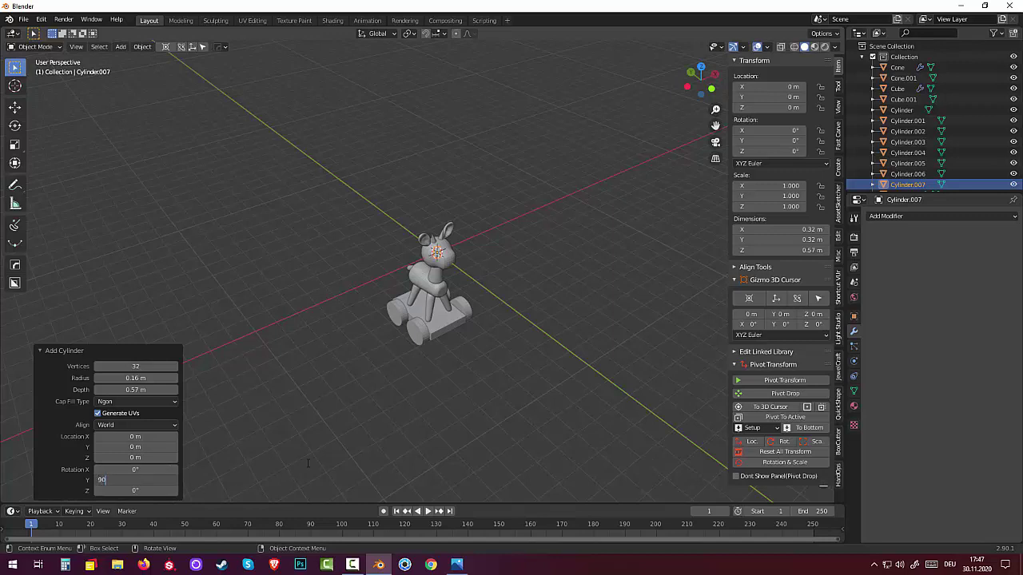
pyautogui.press('Return')
pyautogui.moveTo(412, 393); pyautogui.dragTo(402, 388, button='middle')
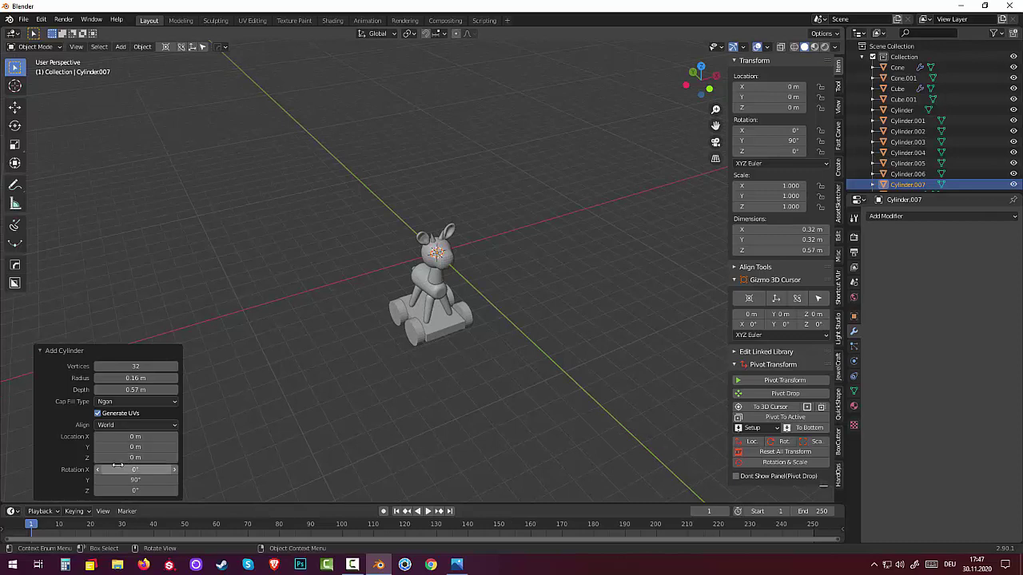
pyautogui.moveTo(135, 437)
pyautogui.mouseDown()
pyautogui.moveTo(104, 436)
pyautogui.moveTo(145, 437)
pyautogui.mouseUp()
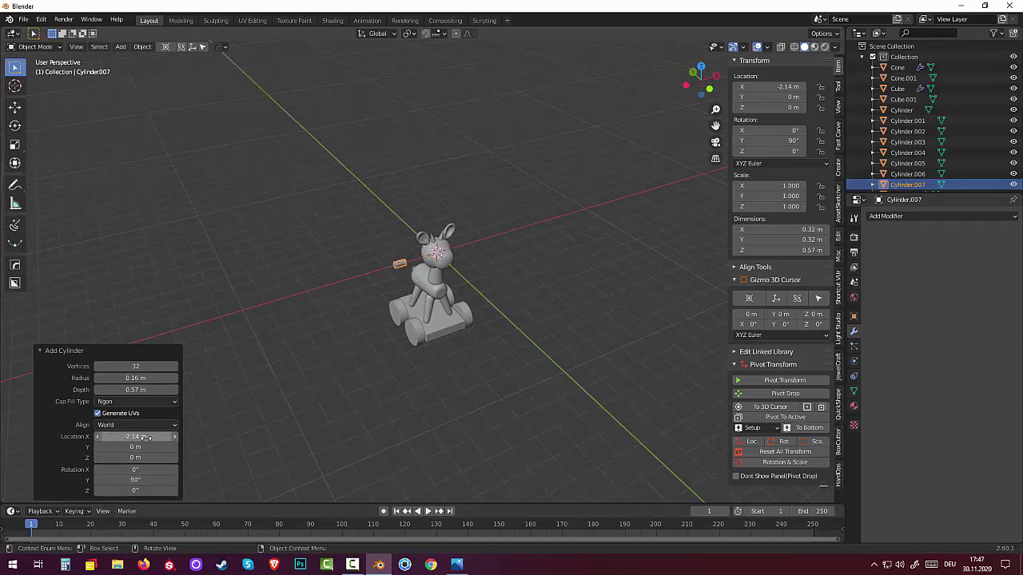
pyautogui.press('KP_7')
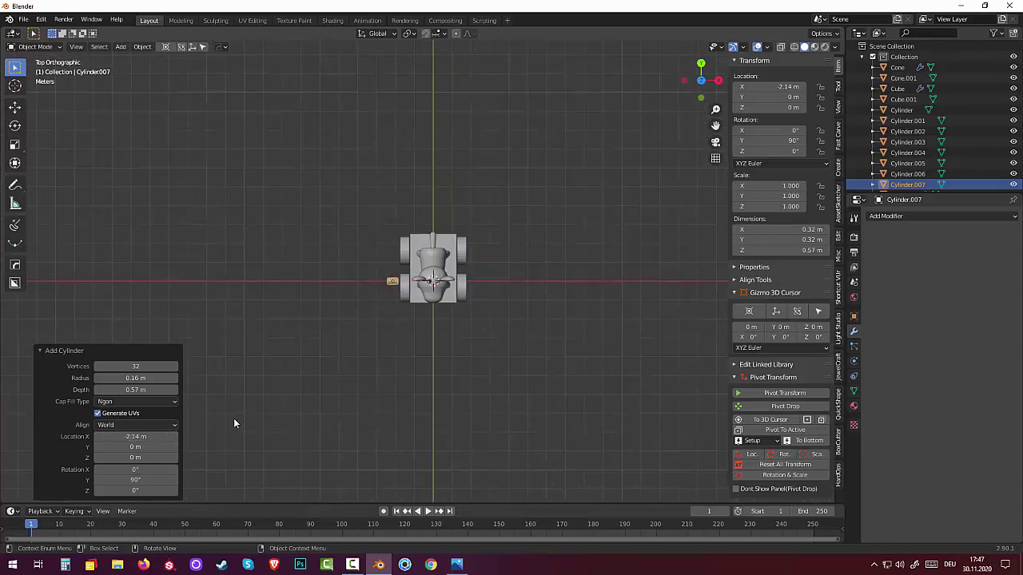
pyautogui.press('Delete')
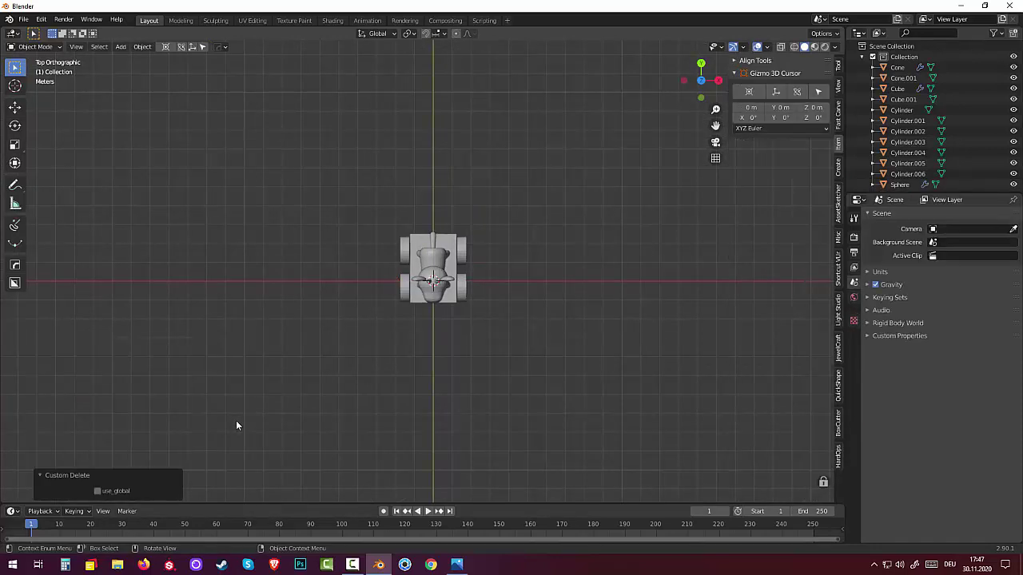
pyautogui.hotkey('ctrl', 'z')
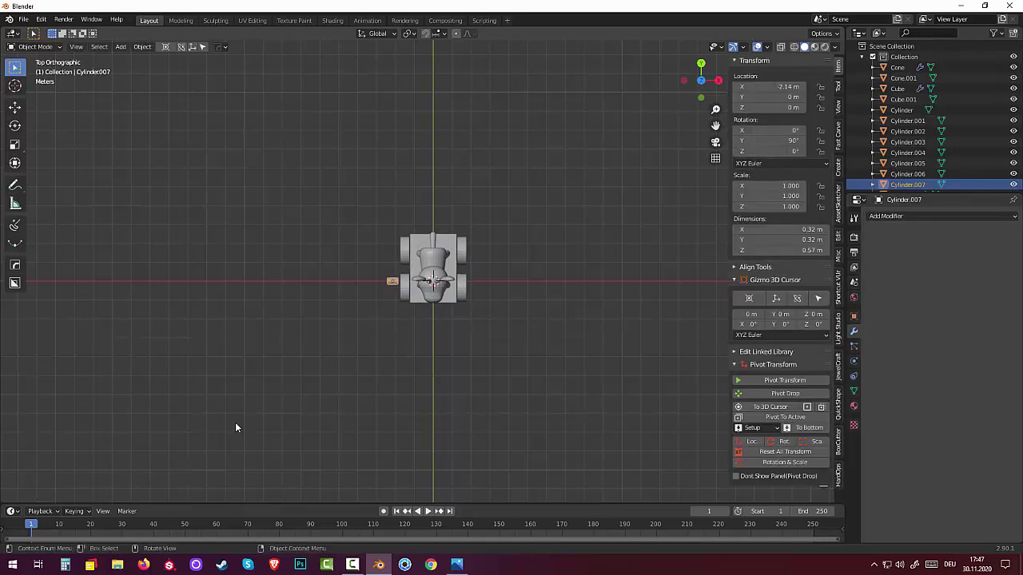
# Step: Lower the small cylinder along Z to −4.1 m into the wheel hub
pyautogui.press('g')
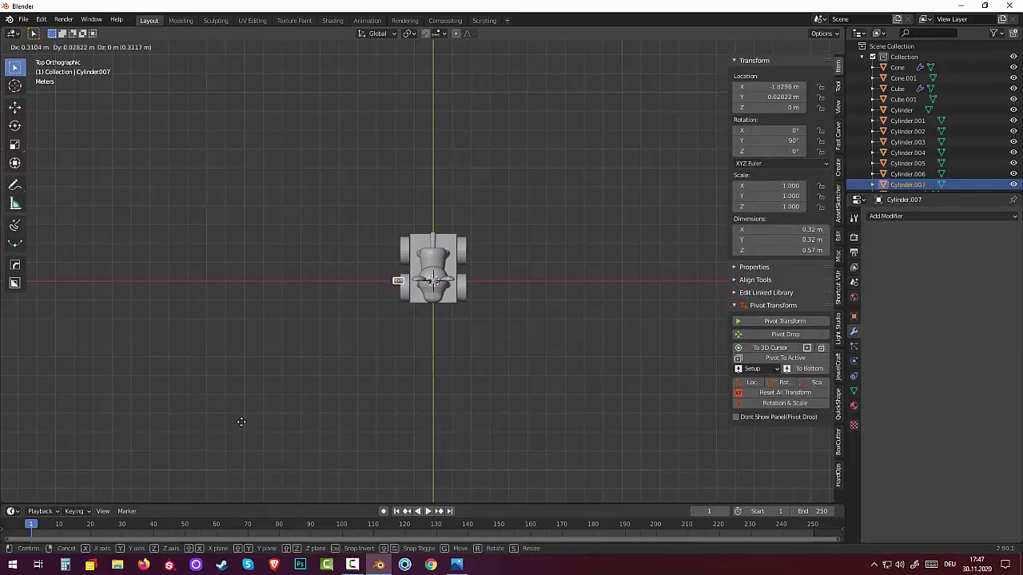
pyautogui.click(265, 434)
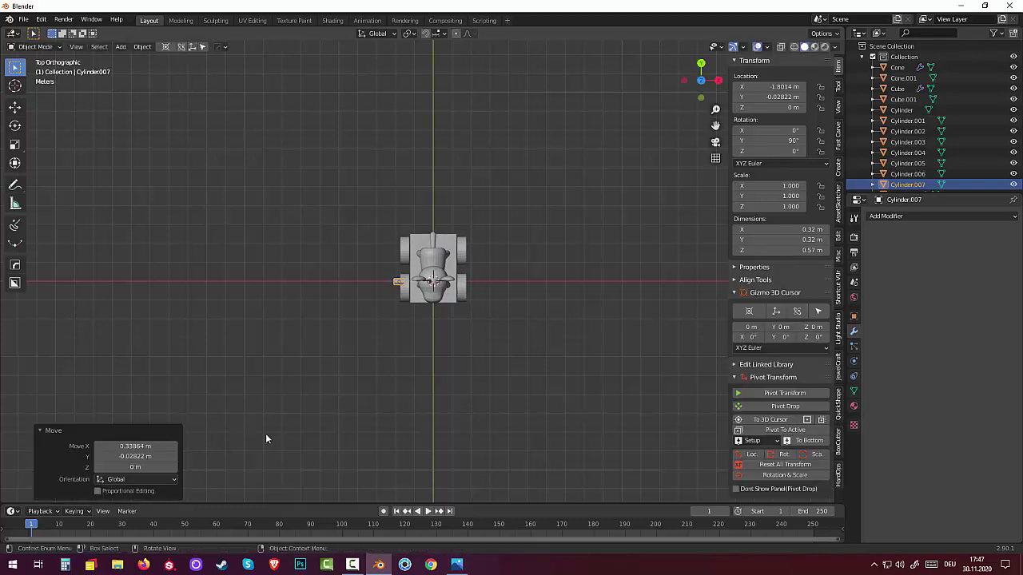
pyautogui.moveTo(266, 433)
pyautogui.mouseDown(button='middle')
pyautogui.moveTo(435, 334)
pyautogui.moveTo(450, 299)
pyautogui.moveTo(372, 314)
pyautogui.mouseUp(button='middle')
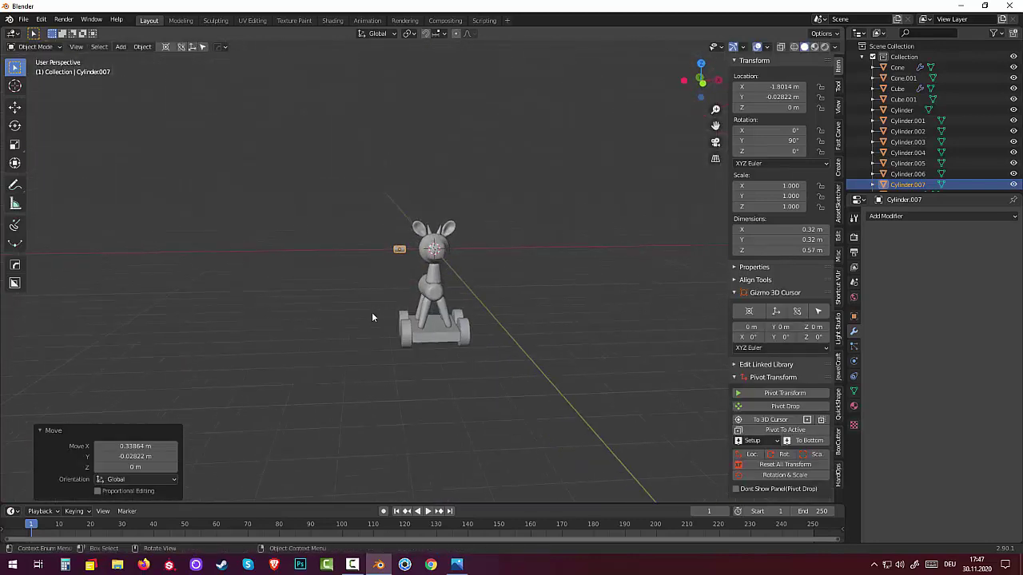
pyautogui.press('g')
pyautogui.press('z')
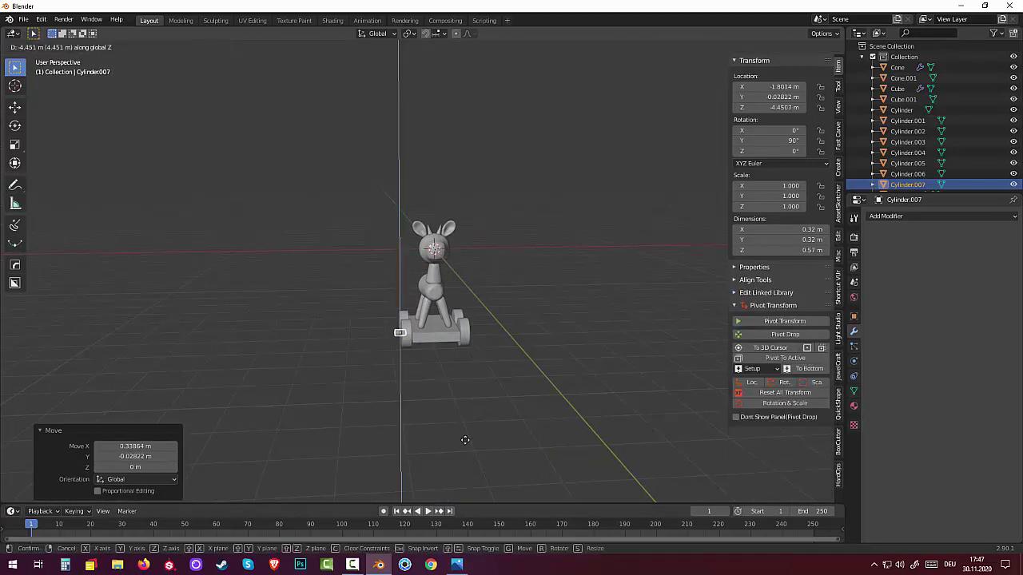
pyautogui.click(465, 433)
pyautogui.moveTo(464, 433)
pyautogui.mouseDown(button='middle')
pyautogui.moveTo(571, 390)
pyautogui.moveTo(626, 411)
pyautogui.moveTo(651, 464)
pyautogui.moveTo(477, 384)
pyautogui.moveTo(486, 354)
pyautogui.moveTo(475, 316)
pyautogui.moveTo(418, 347)
pyautogui.moveTo(394, 415)
pyautogui.moveTo(370, 399)
pyautogui.moveTo(471, 339)
pyautogui.mouseUp(button='middle')
# Step: Switch to the left side view and start duplicating the axle stub
pyautogui.scroll(3, 511, 402)
pyautogui.scroll(3, 475, 316)
pyautogui.scroll(3, 471, 339)
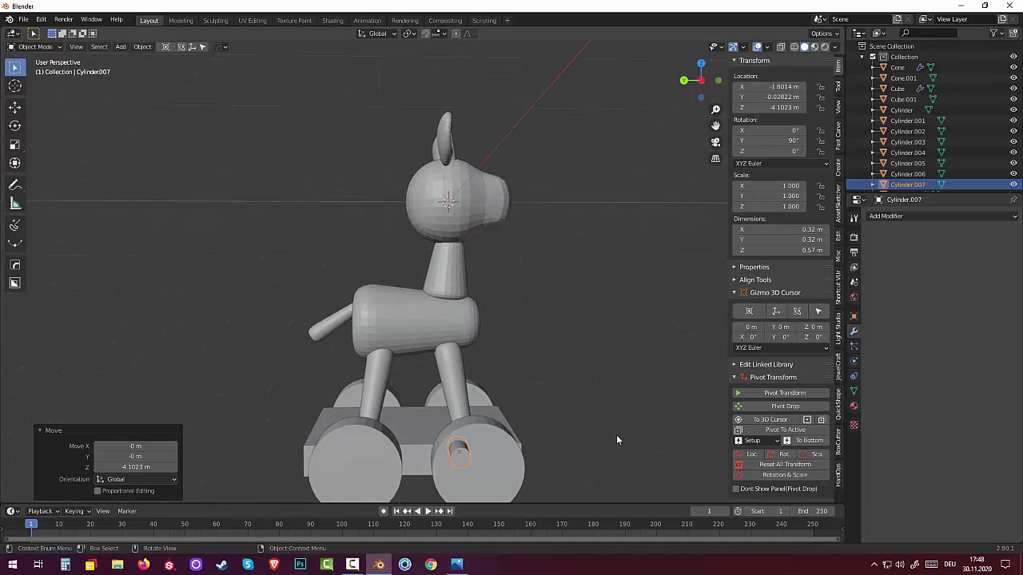
pyautogui.press('KP_1')
pyautogui.press('KP_3')
pyautogui.press('KP_1')
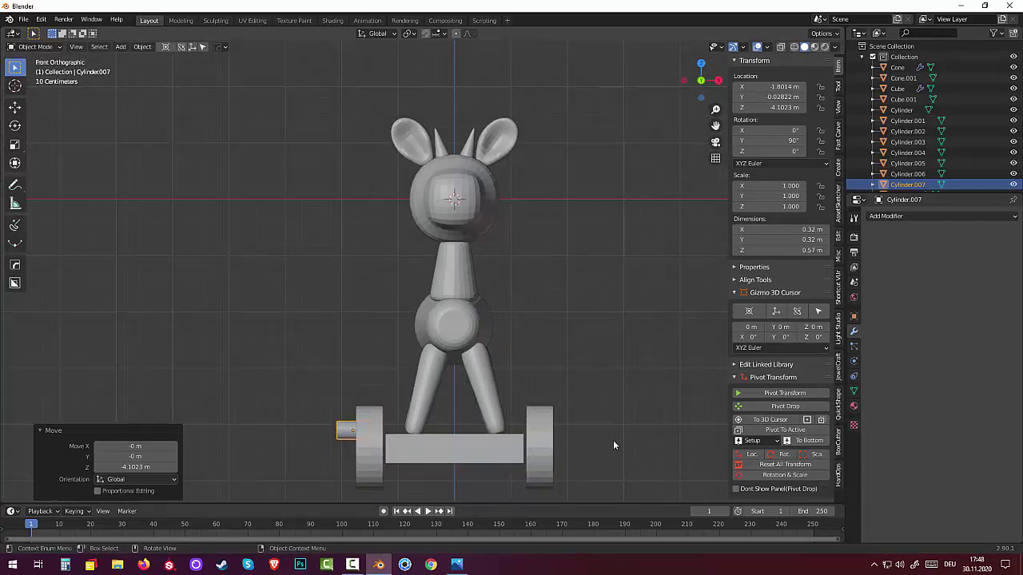
pyautogui.press('KP_3')
pyautogui.press('ctrl+KP_3')
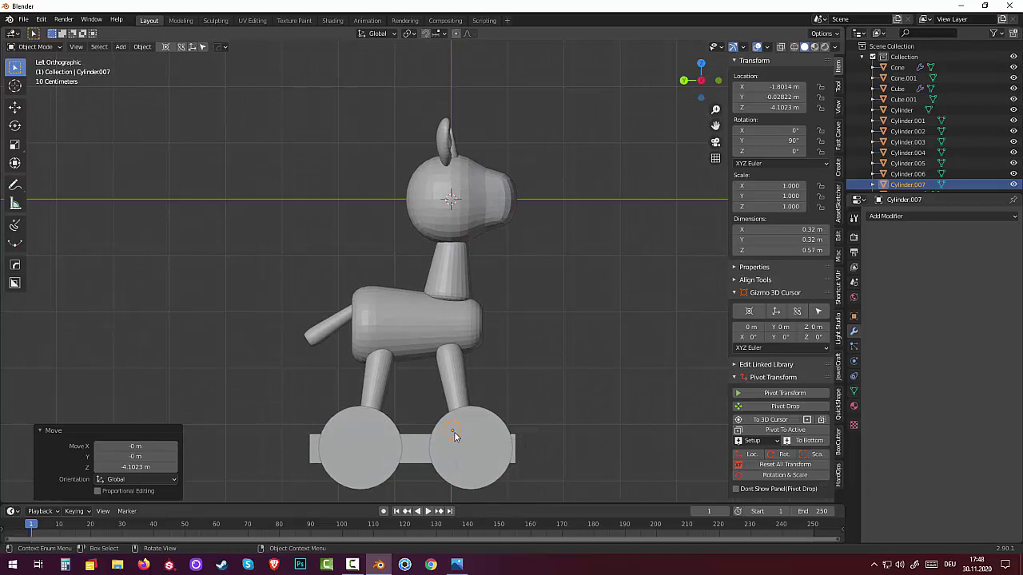
pyautogui.hotkey('shift', 'd')
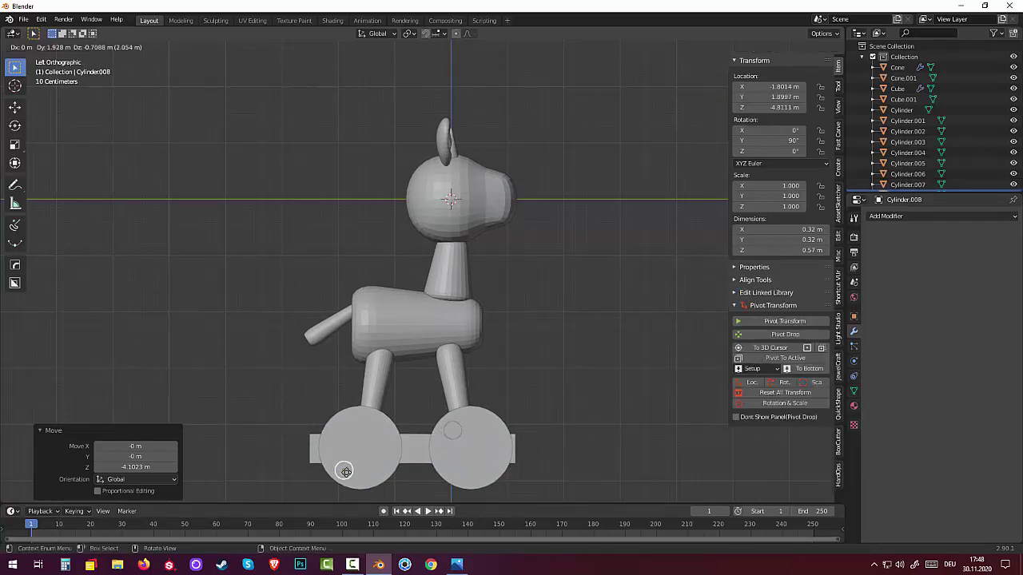
# Step: Place the copied stub in the other left wheel's hub, nudge both stubs along X, and join them into Cylinder.007
pyautogui.click(345, 472)
pyautogui.moveTo(389, 475)
pyautogui.mouseDown(button='middle')
pyautogui.moveTo(415, 50)
pyautogui.moveTo(355, 47)
pyautogui.moveTo(399, 56)
pyautogui.mouseUp(button='middle')
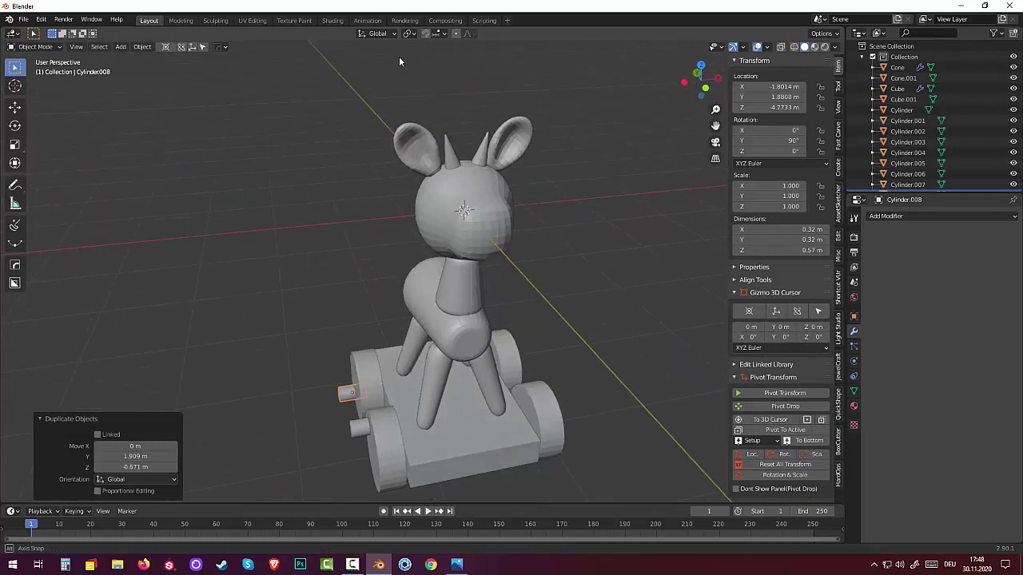
pyautogui.keyDown('shift'); pyautogui.click(357, 427); pyautogui.keyUp('shift')
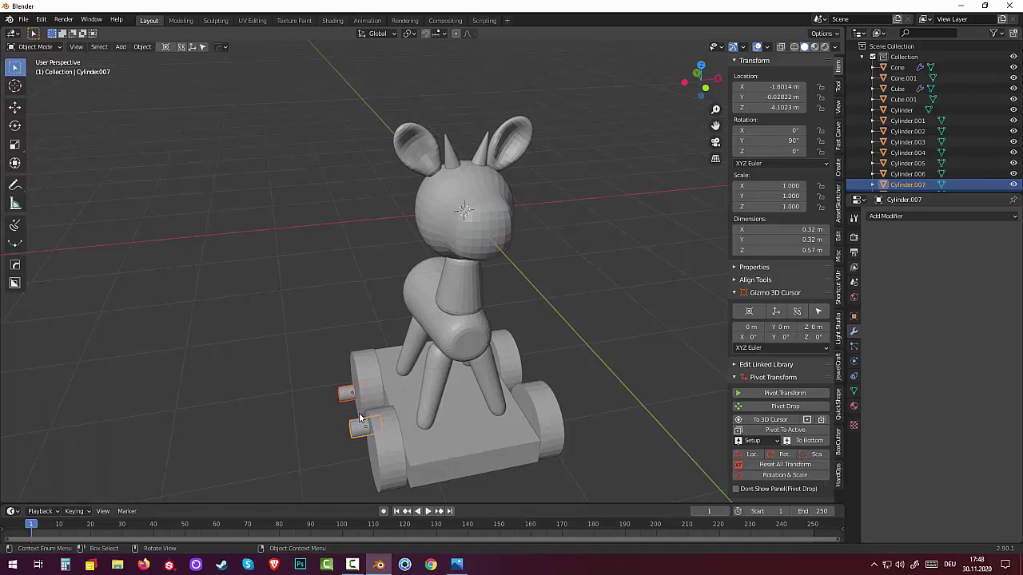
pyautogui.press('g')
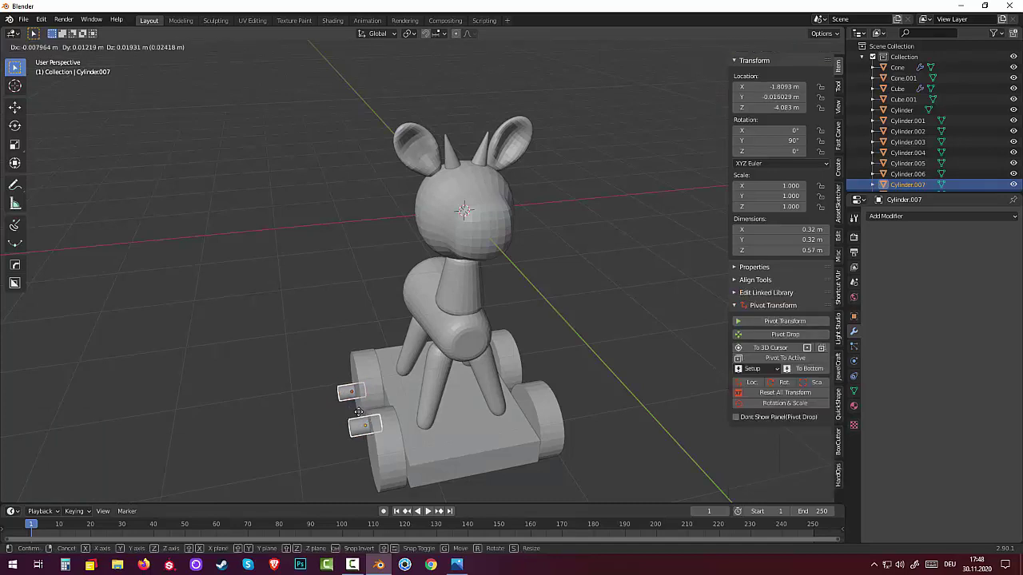
pyautogui.press('x')
pyautogui.click(359, 411)
pyautogui.moveTo(361, 411)
pyautogui.mouseDown(button='middle')
pyautogui.moveTo(643, 327)
pyautogui.moveTo(635, 341)
pyautogui.moveTo(524, 367)
pyautogui.moveTo(592, 360)
pyautogui.moveTo(598, 347)
pyautogui.moveTo(589, 359)
pyautogui.mouseUp(button='middle')
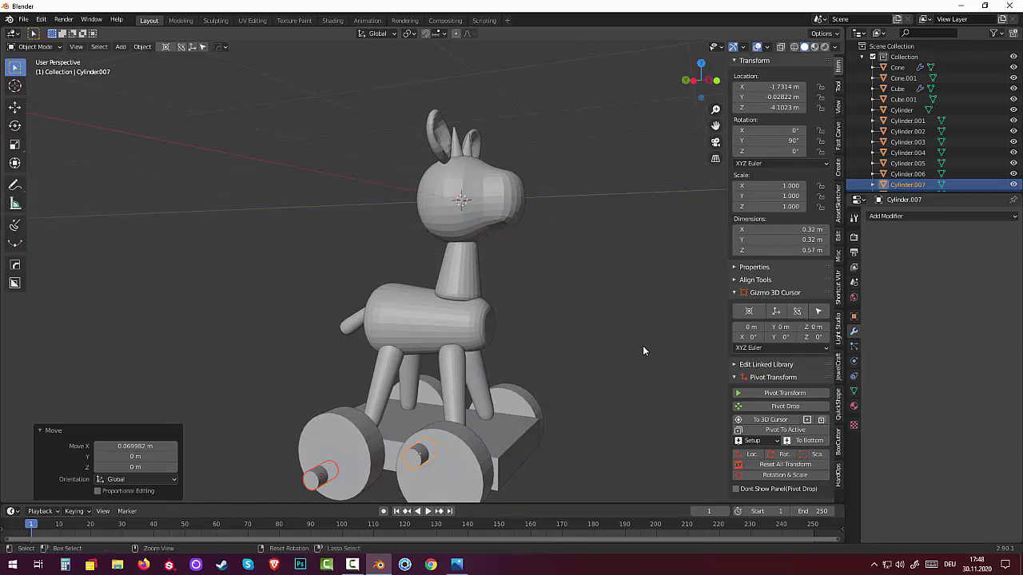
pyautogui.hotkey('ctrl', 'j')
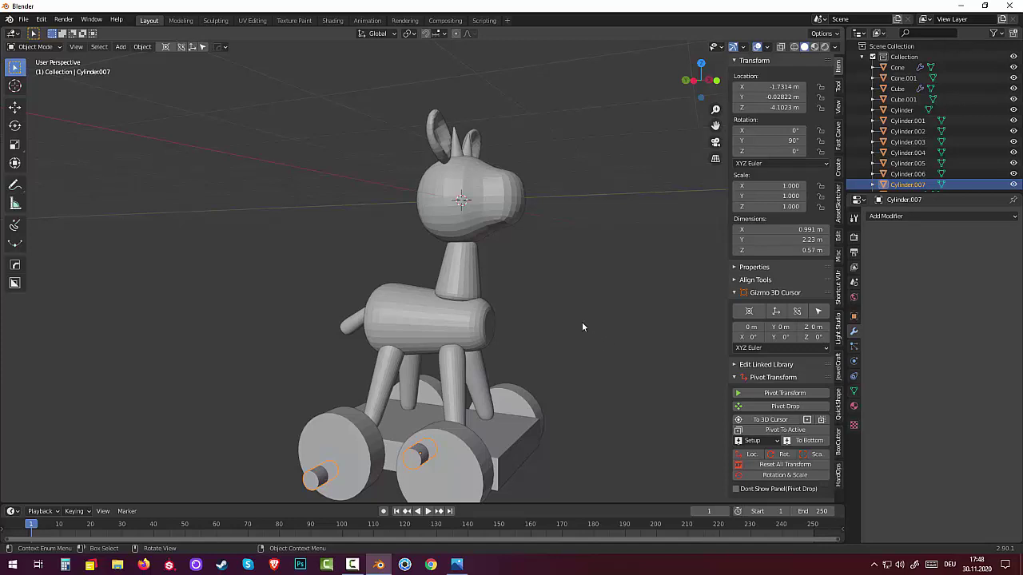
# Step: Set the joined stubs' origin to the 3D cursor
pyautogui.click(143, 46)
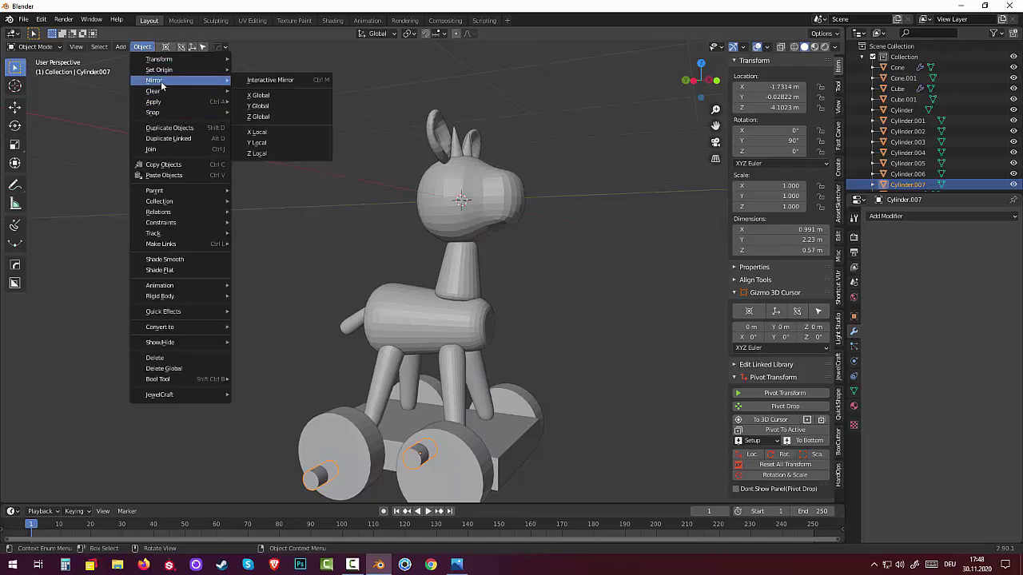
pyautogui.moveTo(159, 69)
pyautogui.click(296, 92)
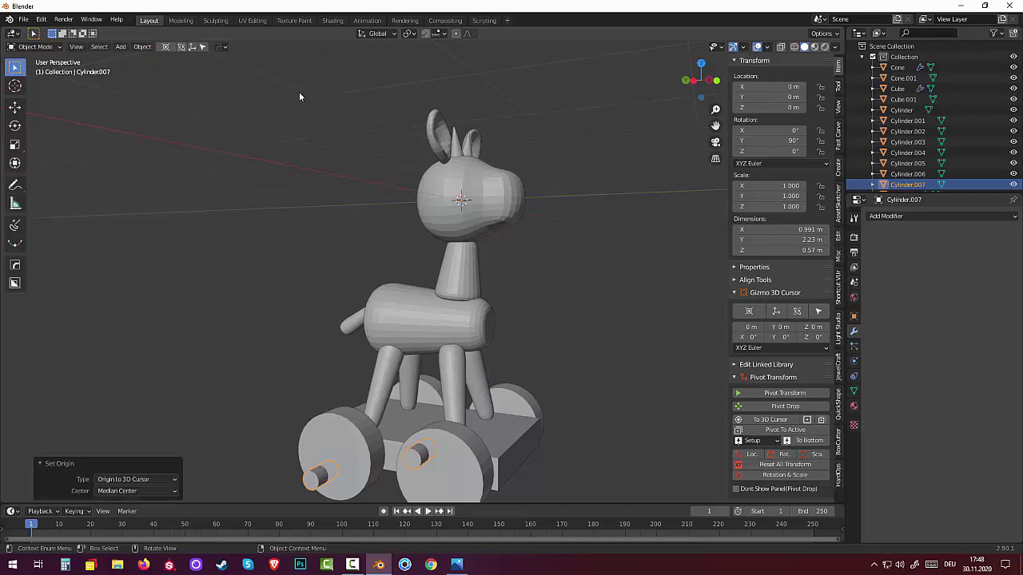
pyautogui.scroll(-3, 608, 307)
pyautogui.moveTo(607, 310)
pyautogui.mouseDown(button='middle')
pyautogui.moveTo(561, 334)
pyautogui.moveTo(581, 321)
pyautogui.mouseUp(button='middle')
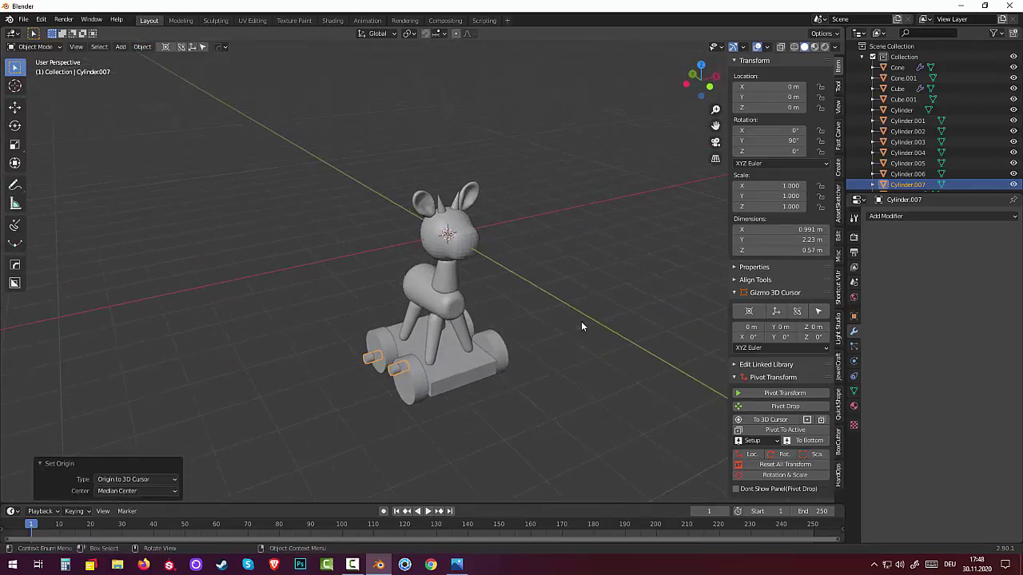
# Step: Add an X-axis Mirror modifier to copy the stubs onto the right wheels, reset axle rotation, and deselect
pyautogui.click(885, 217)
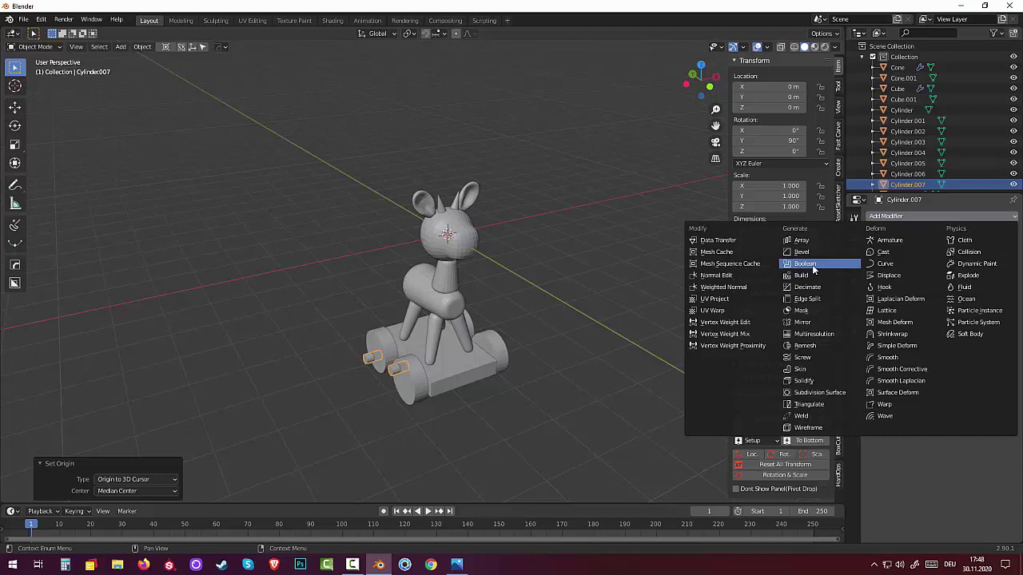
pyautogui.click(812, 324)
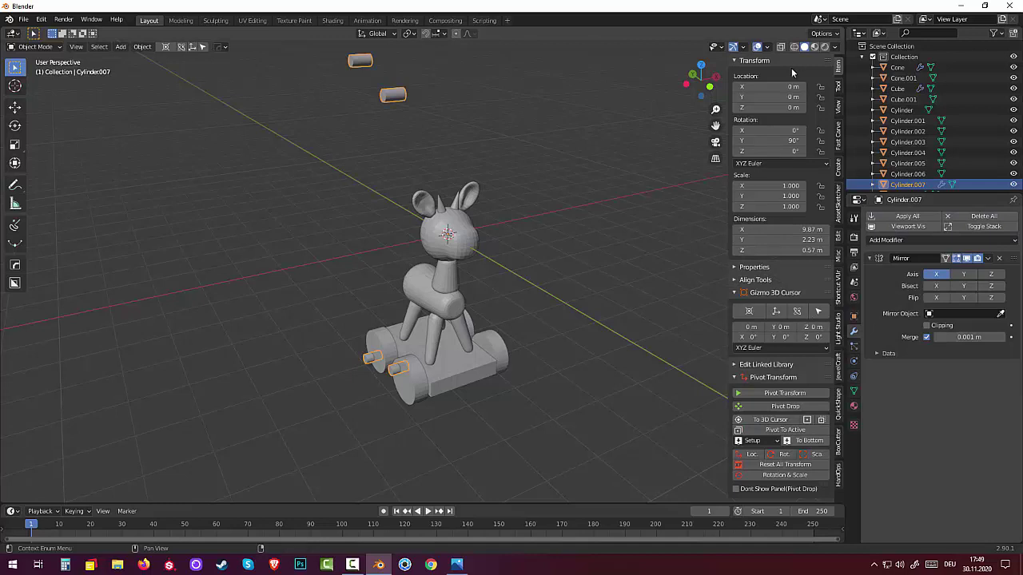
pyautogui.click(780, 466)
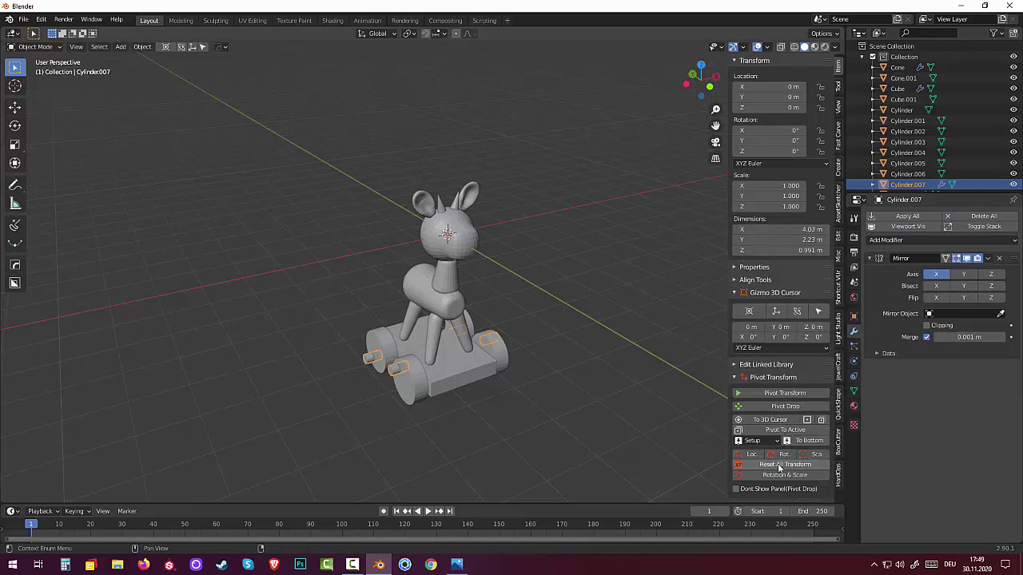
pyautogui.moveTo(579, 369)
pyautogui.mouseDown(button='middle')
pyautogui.moveTo(493, 393)
pyautogui.moveTo(613, 363)
pyautogui.moveTo(669, 377)
pyautogui.mouseUp(button='middle')
pyautogui.click(522, 379)
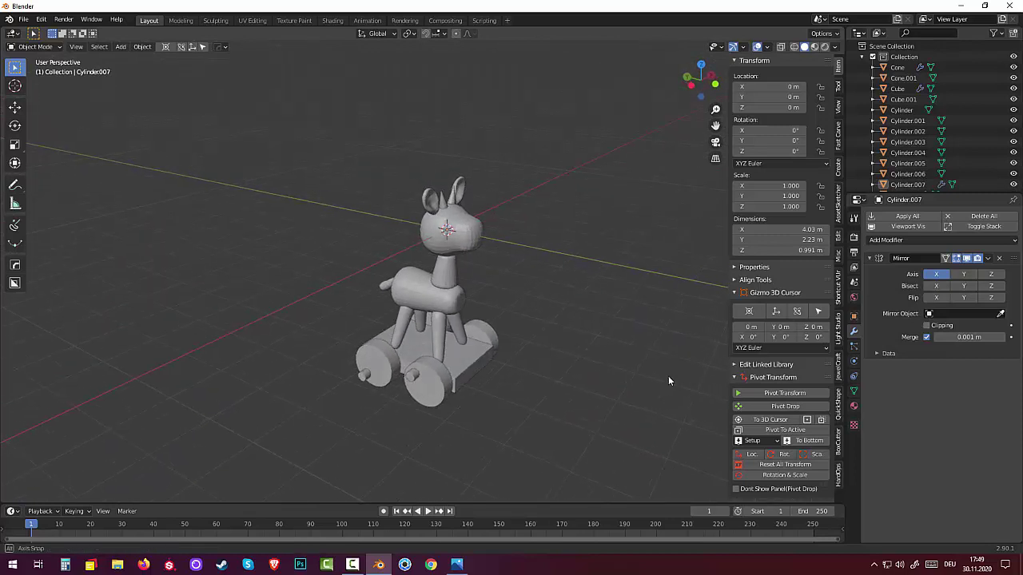
# Step: Smooth-shade the deer's head, the Cone.001 neck piece and the body
pyautogui.click(464, 243)
pyautogui.rightClick(466, 240)
pyautogui.click(448, 228)
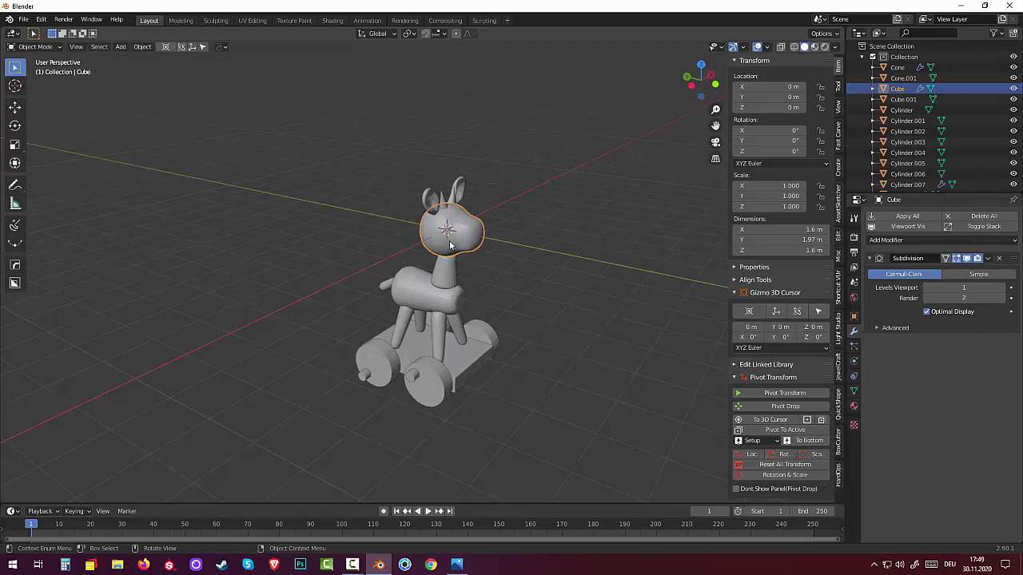
pyautogui.click(448, 275)
pyautogui.rightClick(447, 276)
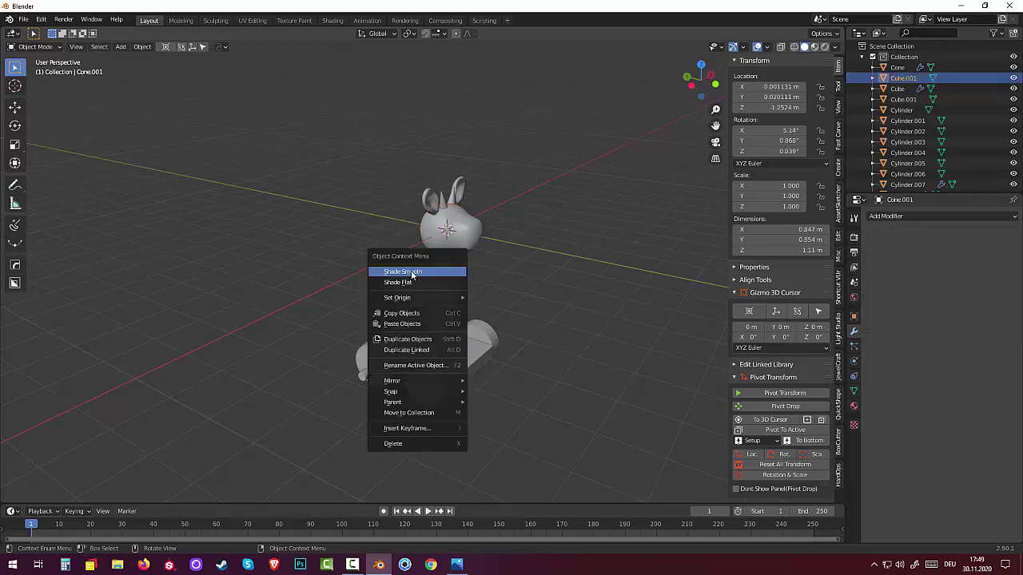
pyautogui.click(412, 275)
pyautogui.click(422, 294)
pyautogui.rightClick(423, 294)
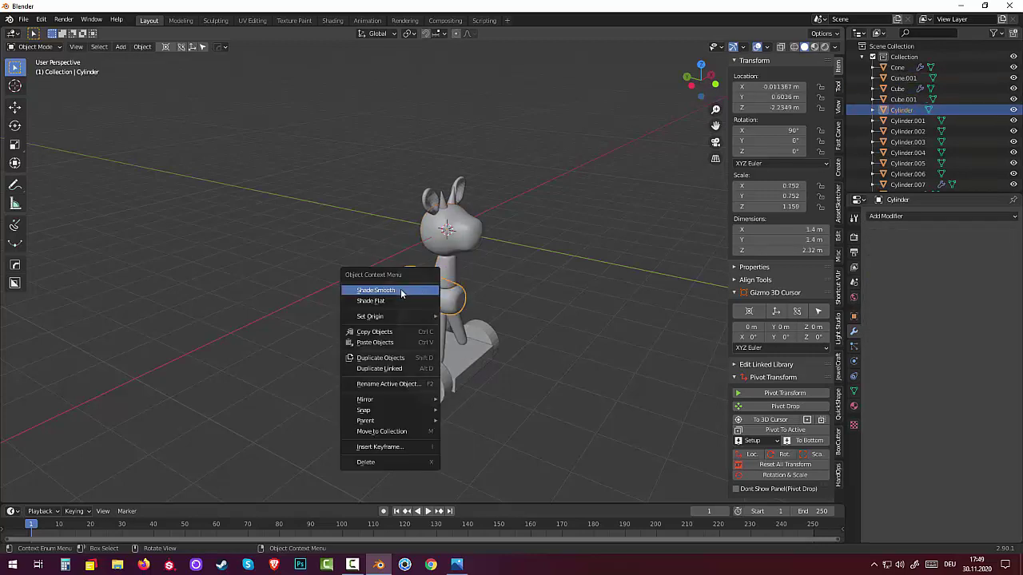
pyautogui.click(402, 294)
# Step: Turn on 30° auto smooth for the body, neck and head
pyautogui.click(853, 391)
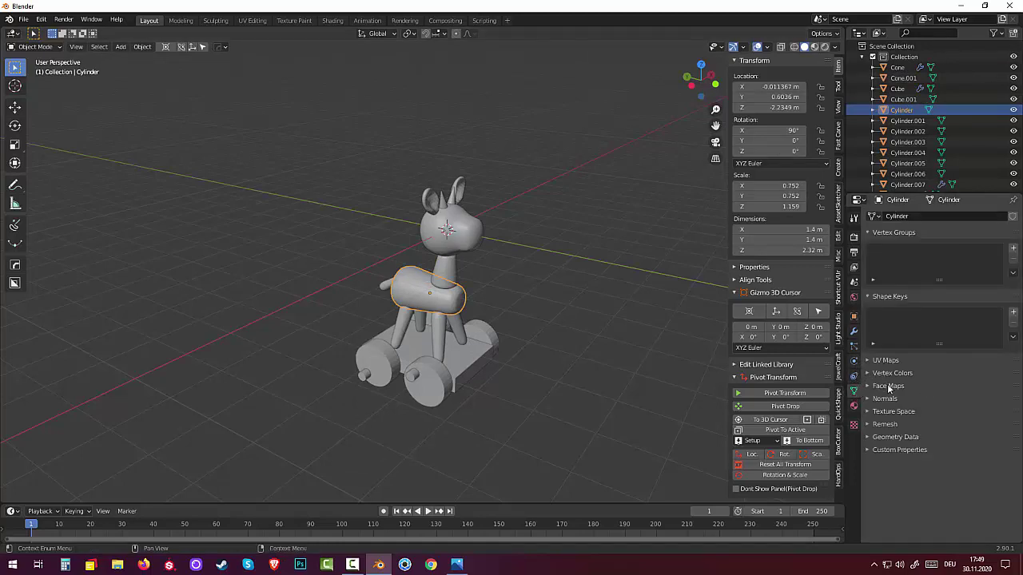
pyautogui.click(884, 398)
pyautogui.click(926, 414)
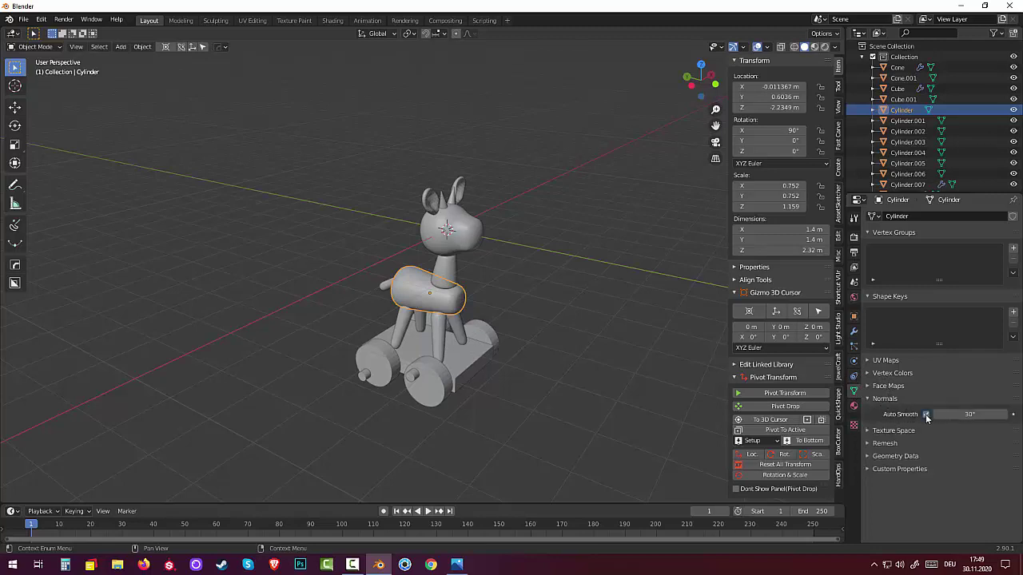
pyautogui.click(432, 274)
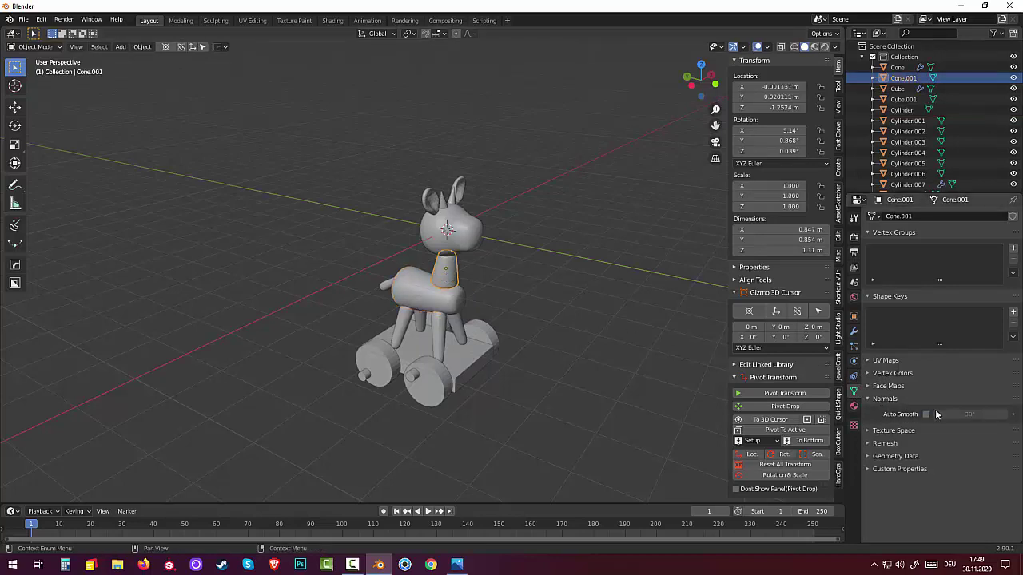
pyautogui.click(925, 414)
pyautogui.click(472, 245)
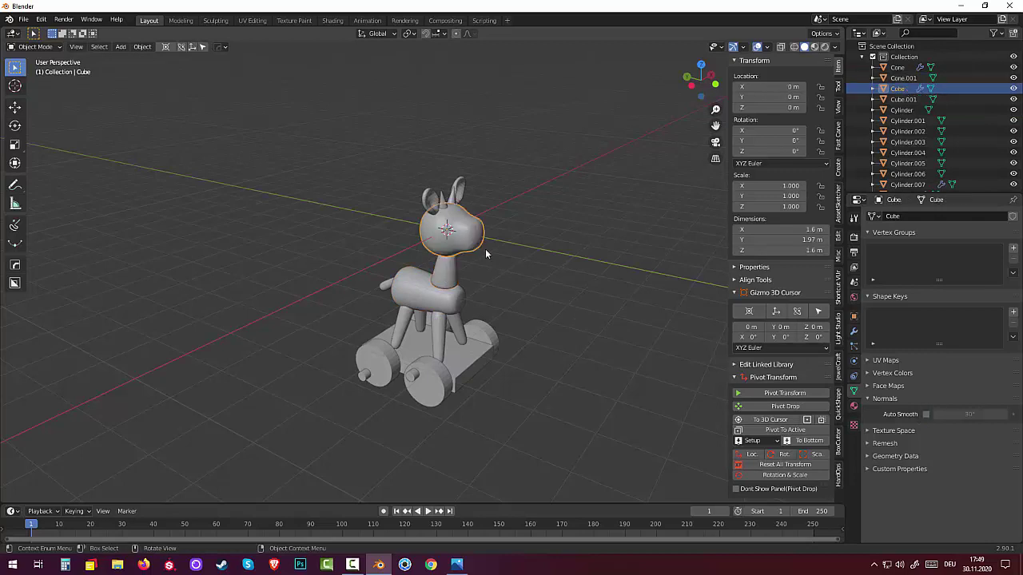
pyautogui.click(926, 414)
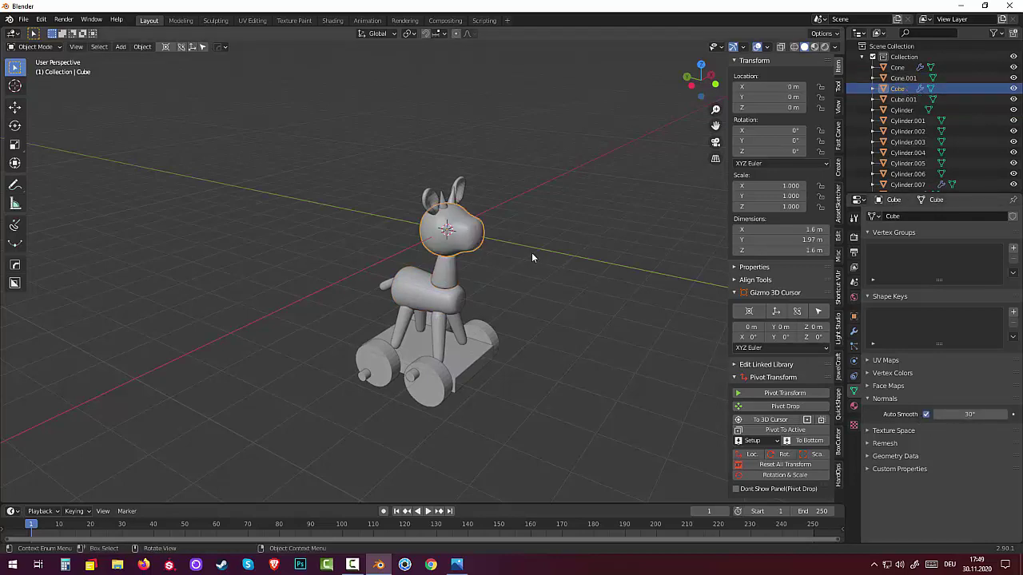
# Step: Smooth-shade the ears and enable 30° auto smooth on them
pyautogui.click(429, 199)
pyautogui.rightClick(430, 201)
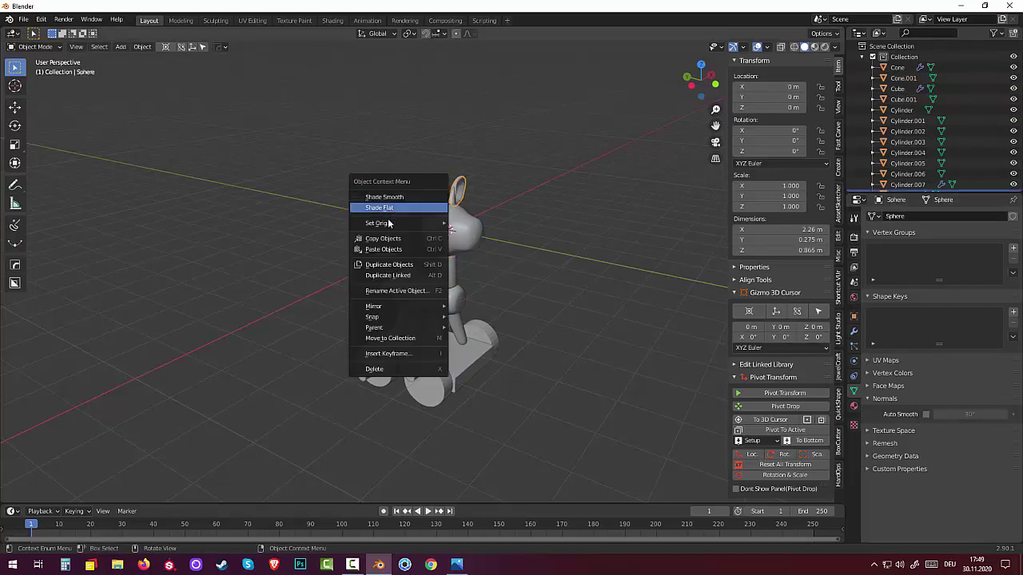
pyautogui.click(386, 199)
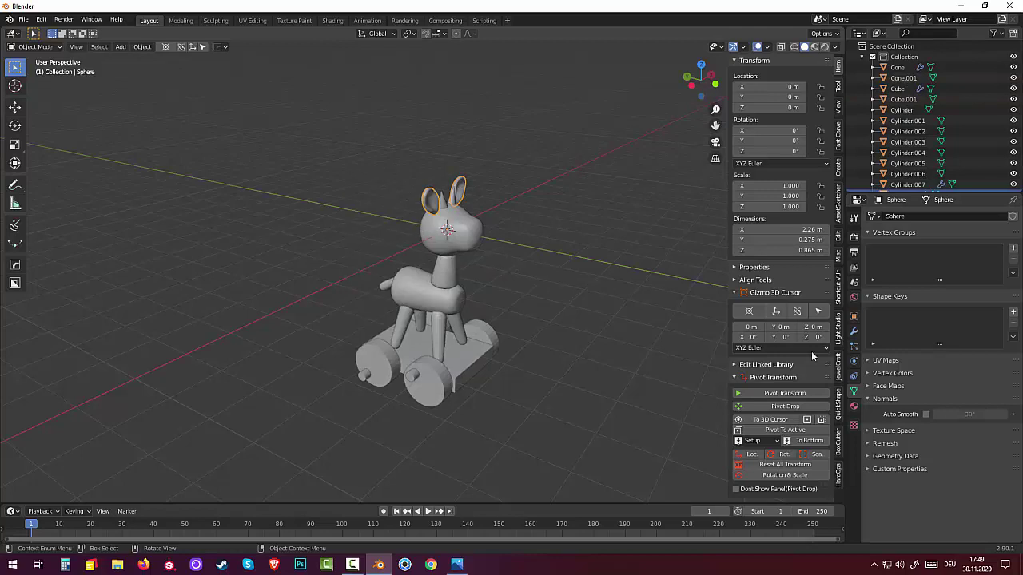
pyautogui.click(926, 414)
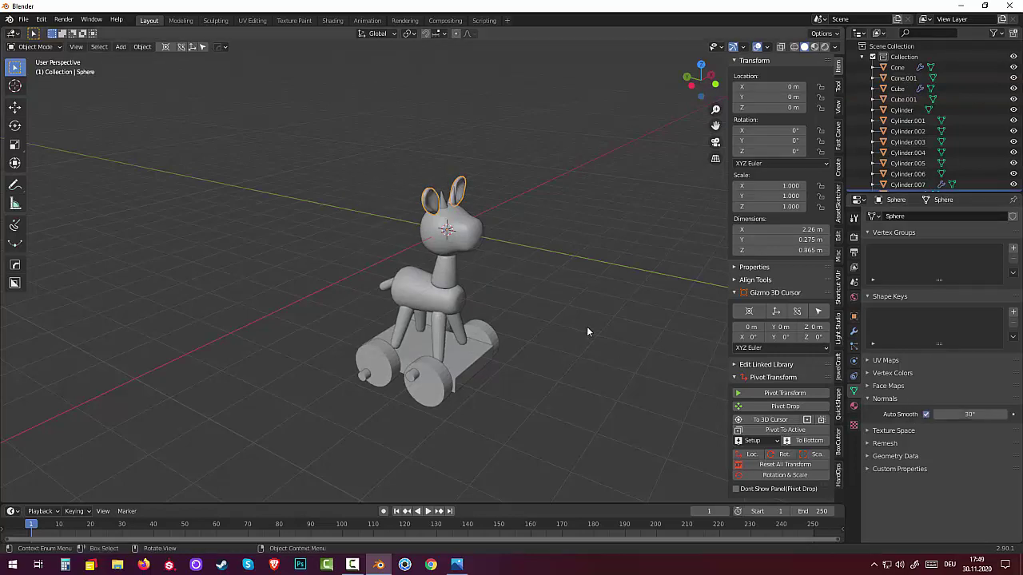
pyautogui.scroll(-1, 586, 326)
# Step: Smooth-shade wheels Cylinder.005 and Cylinder.006 with 30° auto smooth, then clear the selection
pyautogui.click(436, 358)
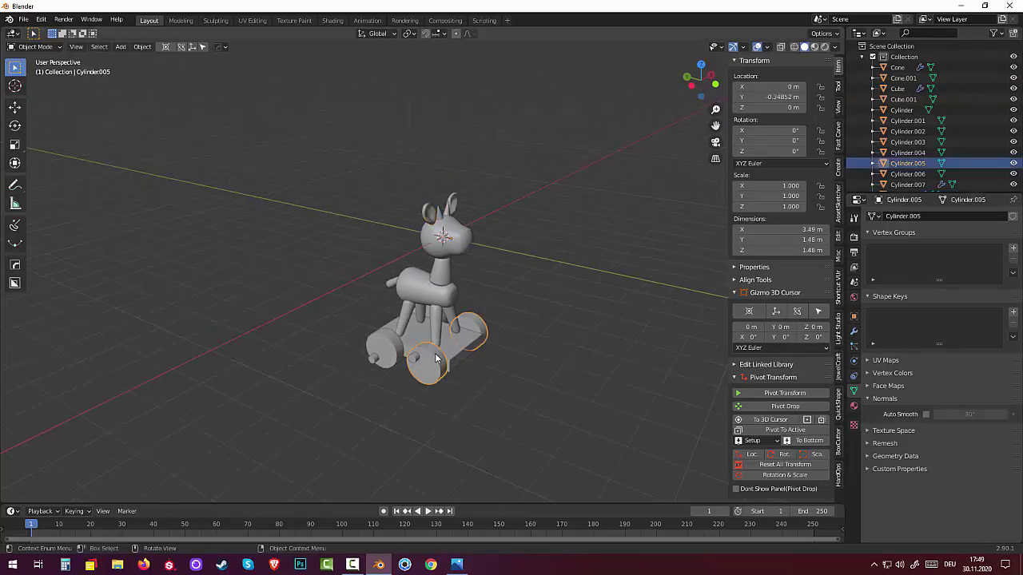
pyautogui.click(926, 414)
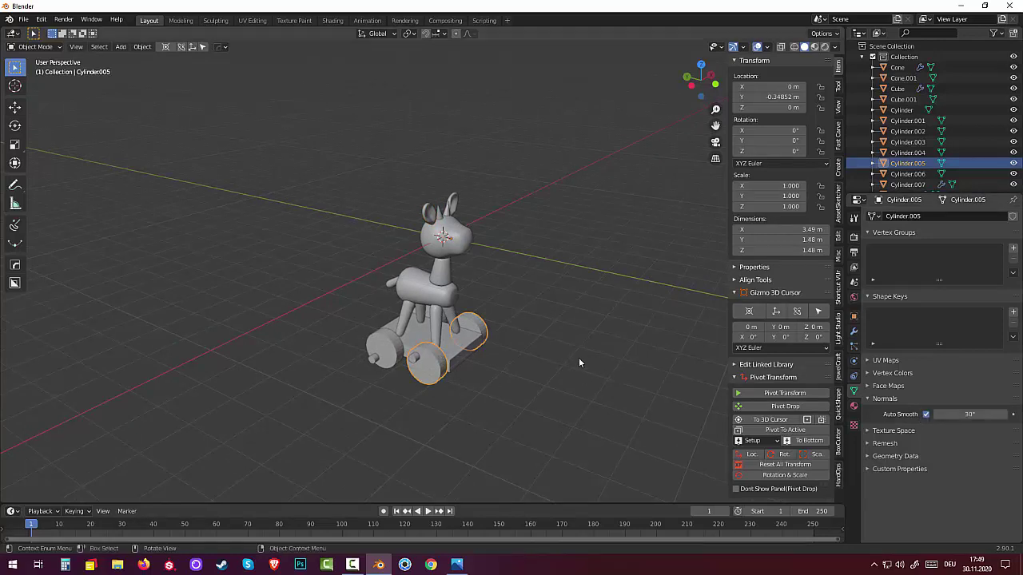
pyautogui.rightClick(522, 354)
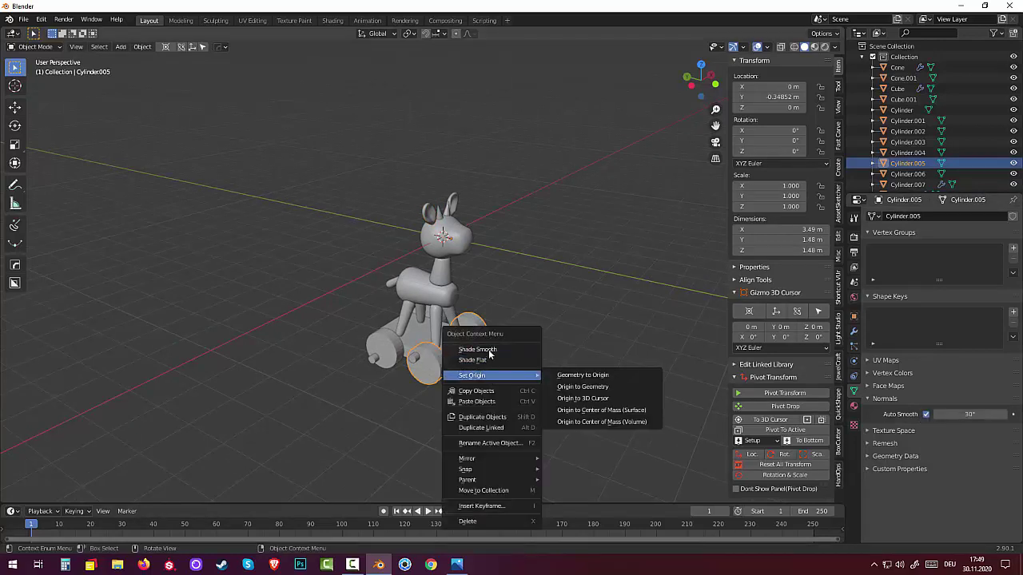
pyautogui.click(483, 352)
pyautogui.click(395, 357)
pyautogui.rightClick(397, 355)
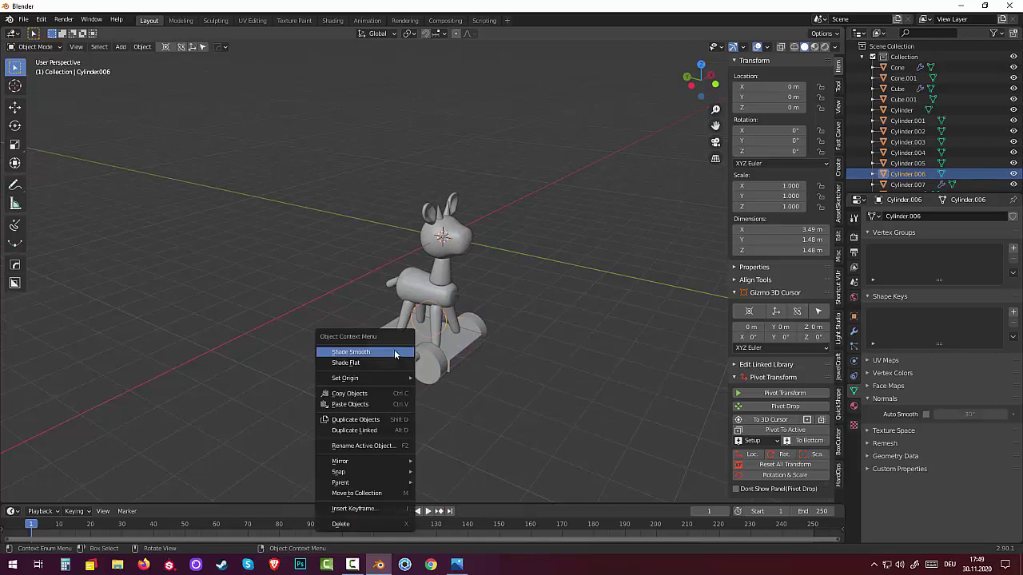
pyautogui.click(370, 358)
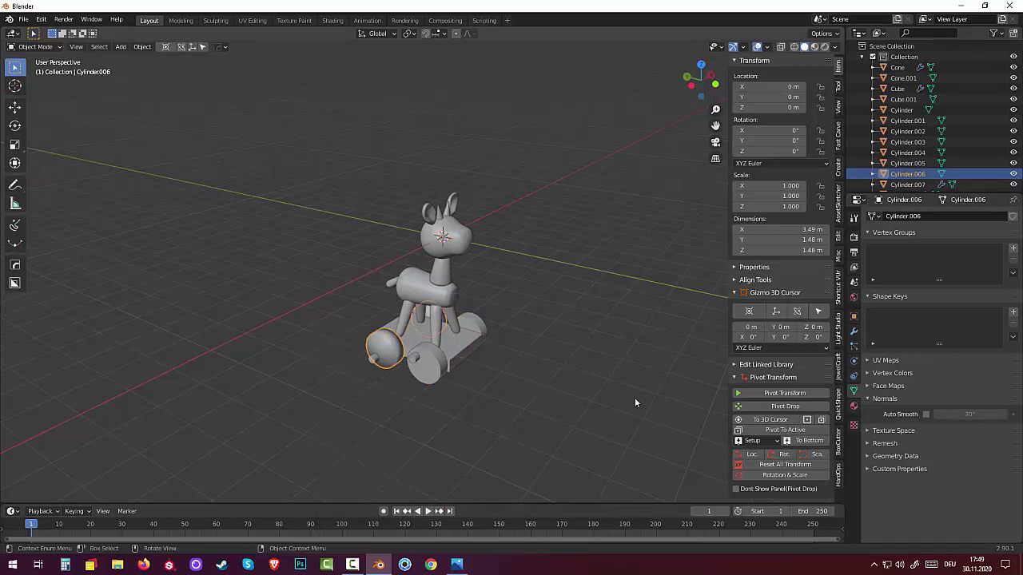
pyautogui.click(925, 414)
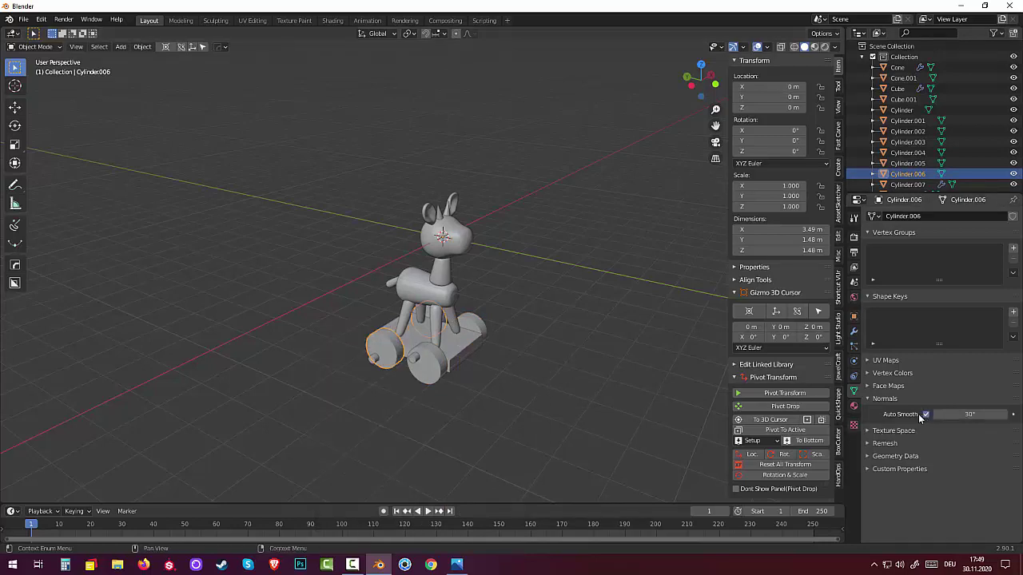
pyautogui.click(637, 384)
pyautogui.moveTo(637, 383)
pyautogui.mouseDown(button='middle')
pyautogui.moveTo(582, 400)
pyautogui.moveTo(517, 353)
pyautogui.mouseUp(button='middle')
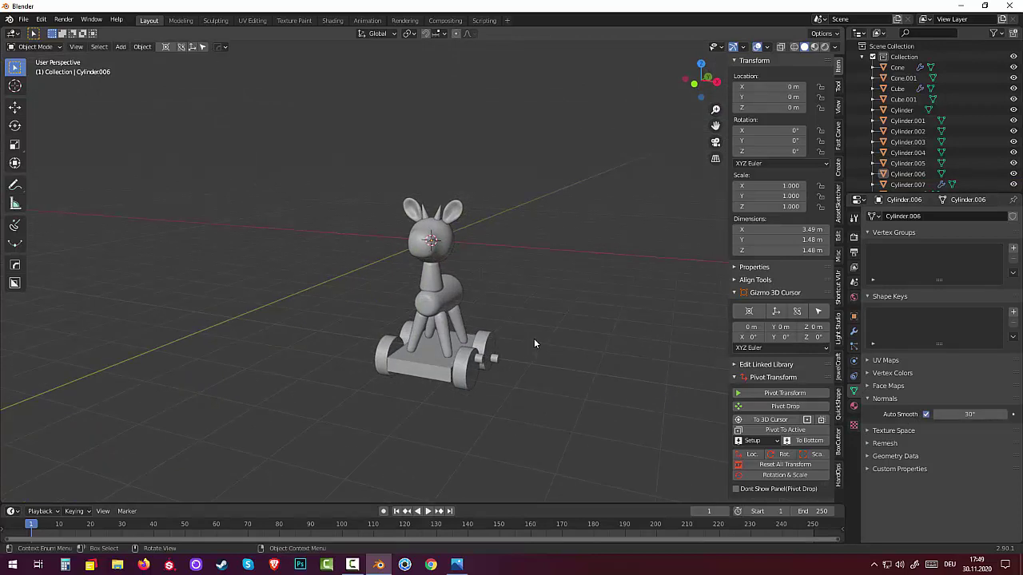
pyautogui.moveTo(534, 344)
pyautogui.mouseDown(button='middle')
pyautogui.moveTo(536, 299)
pyautogui.moveTo(583, 299)
pyautogui.moveTo(501, 348)
pyautogui.moveTo(576, 348)
pyautogui.moveTo(526, 356)
pyautogui.mouseUp(button='middle')
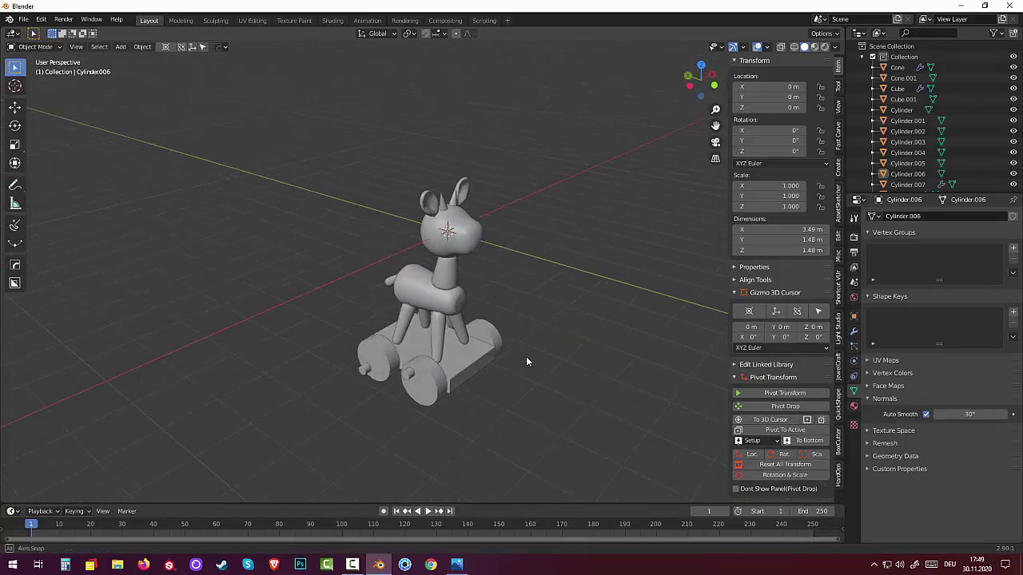
pyautogui.scroll(2, 524, 353)
pyautogui.scroll(2, 525, 353)
pyautogui.scroll(-2, 523, 353)
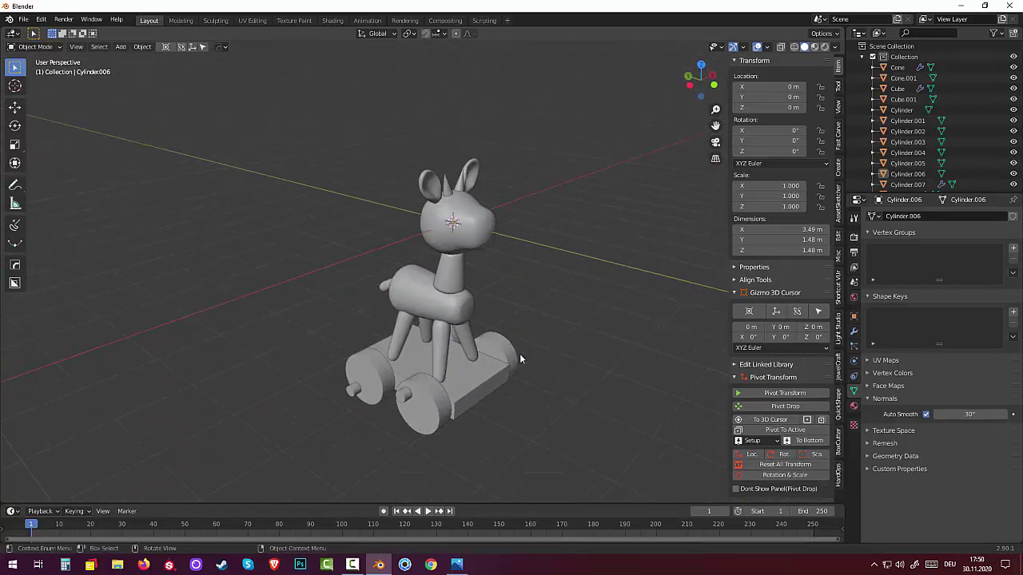
pyautogui.moveTo(523, 346); pyautogui.dragTo(510, 267, button='middle')
pyautogui.moveTo(506, 280); pyautogui.dragTo(498, 279, button='middle')
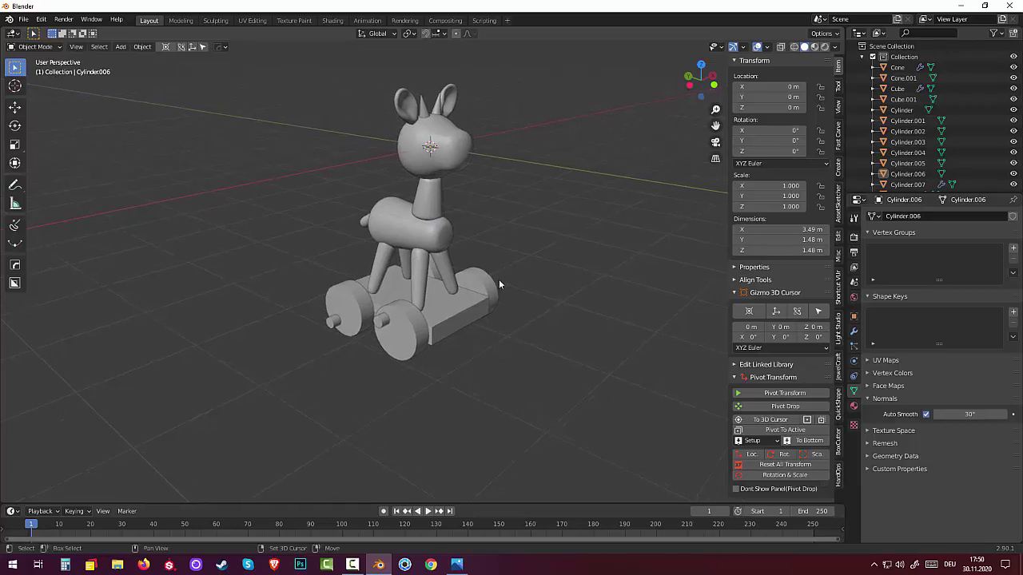